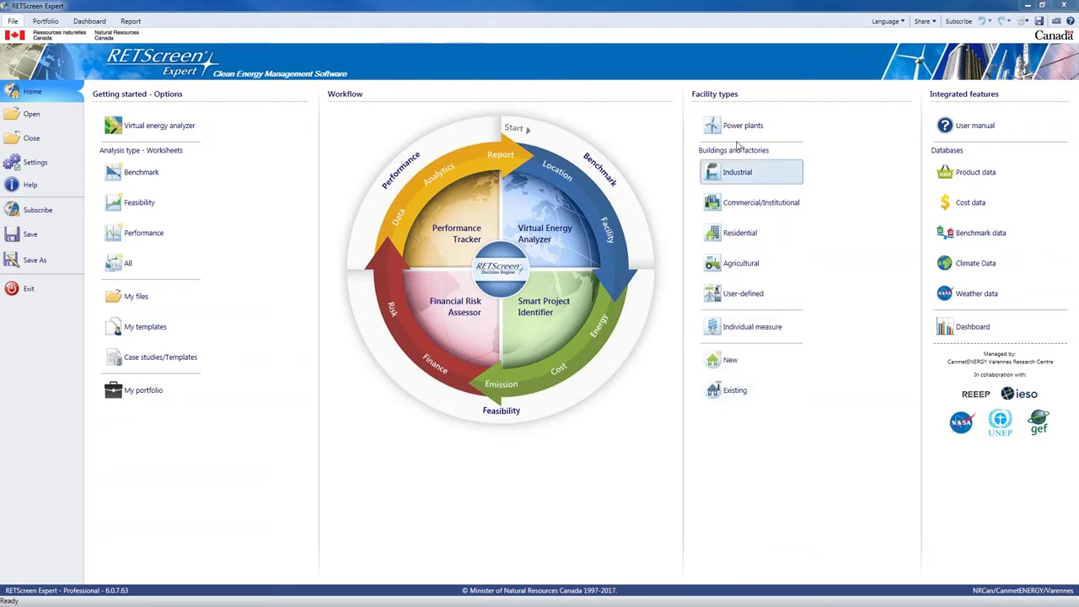
# Examine the preview images for the facility types, including power plants, commercial/institutional, agricultural, user-defined and individual measure
pyautogui.moveTo(767, 126)
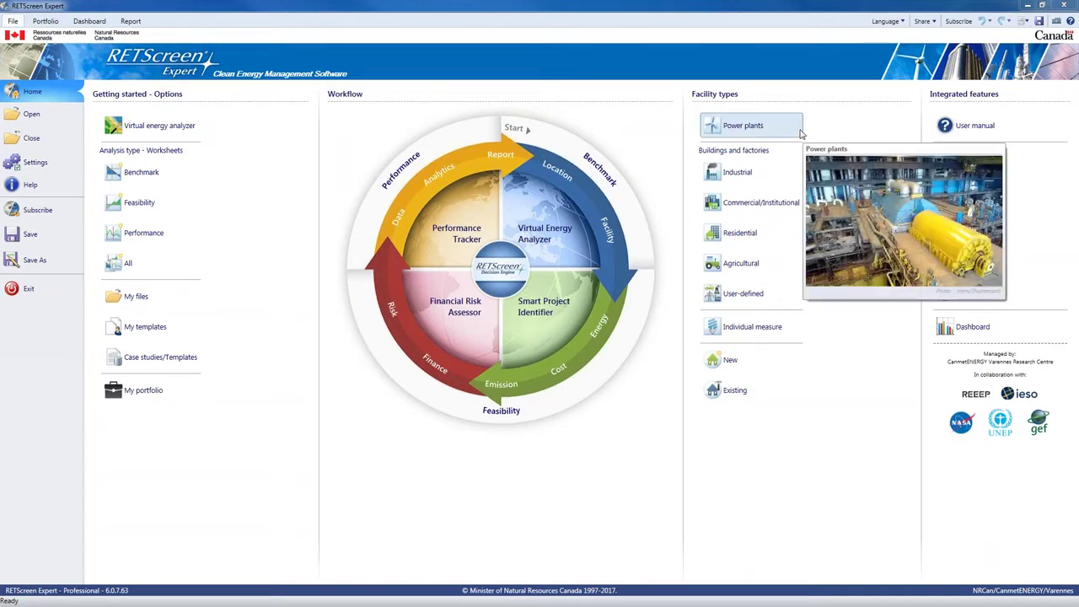
pyautogui.moveTo(810, 139)
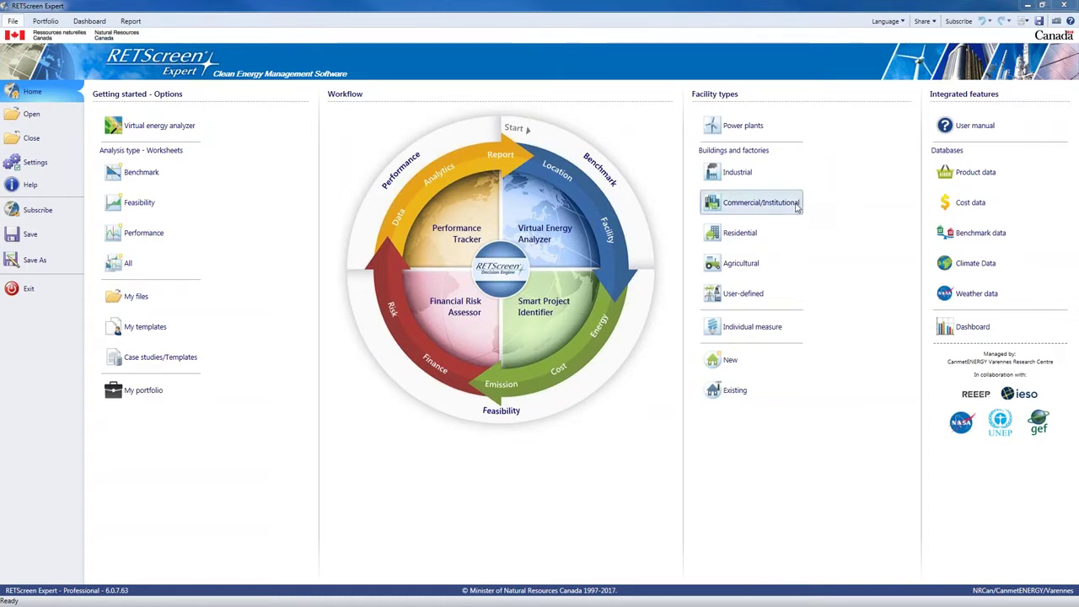
pyautogui.moveTo(797, 208)
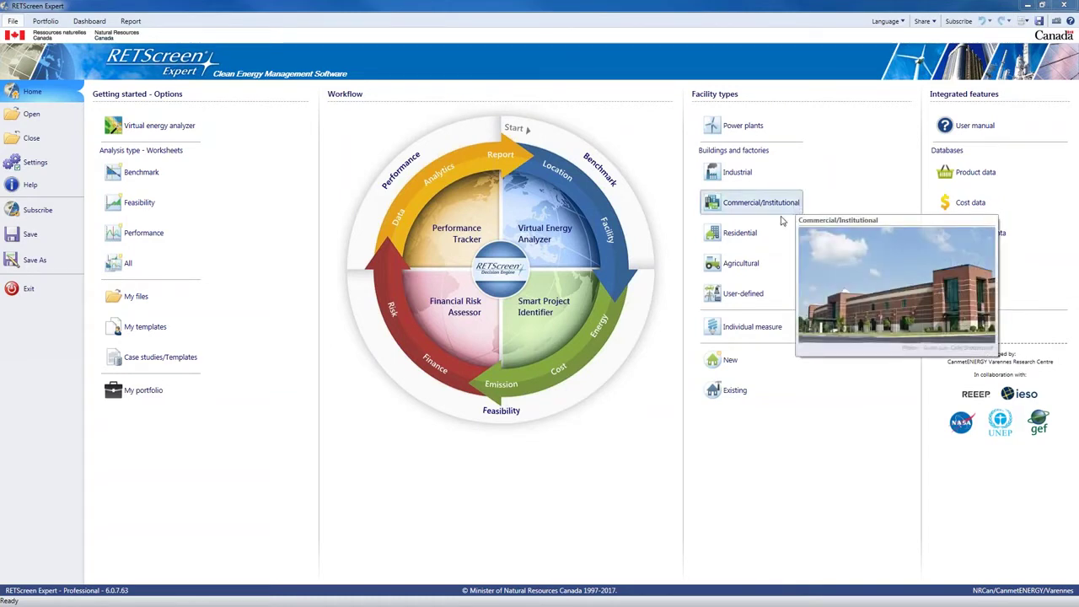
pyautogui.moveTo(771, 235)
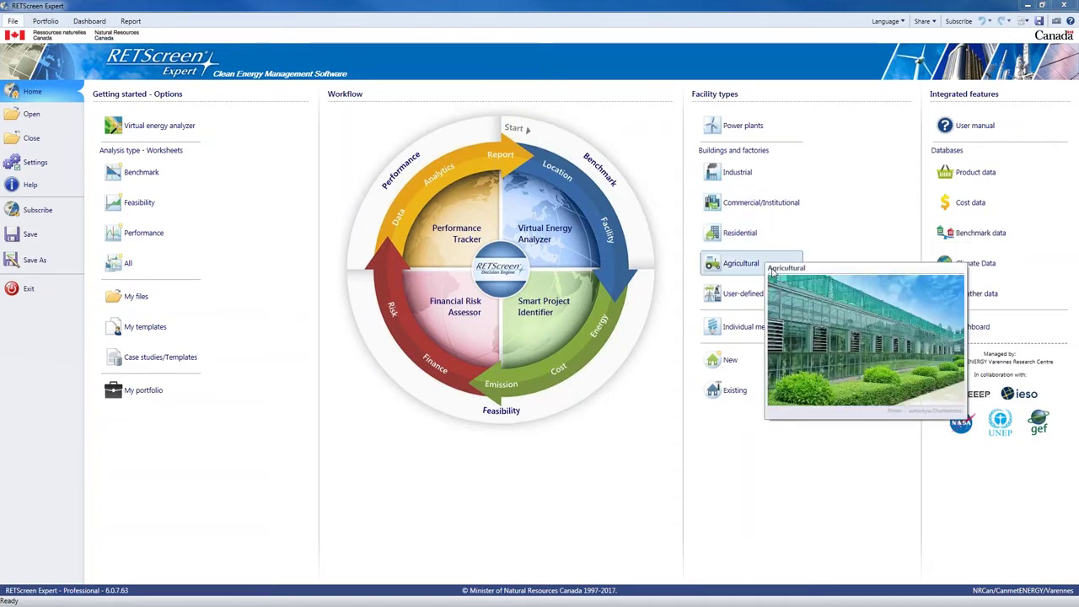
pyautogui.moveTo(756, 301)
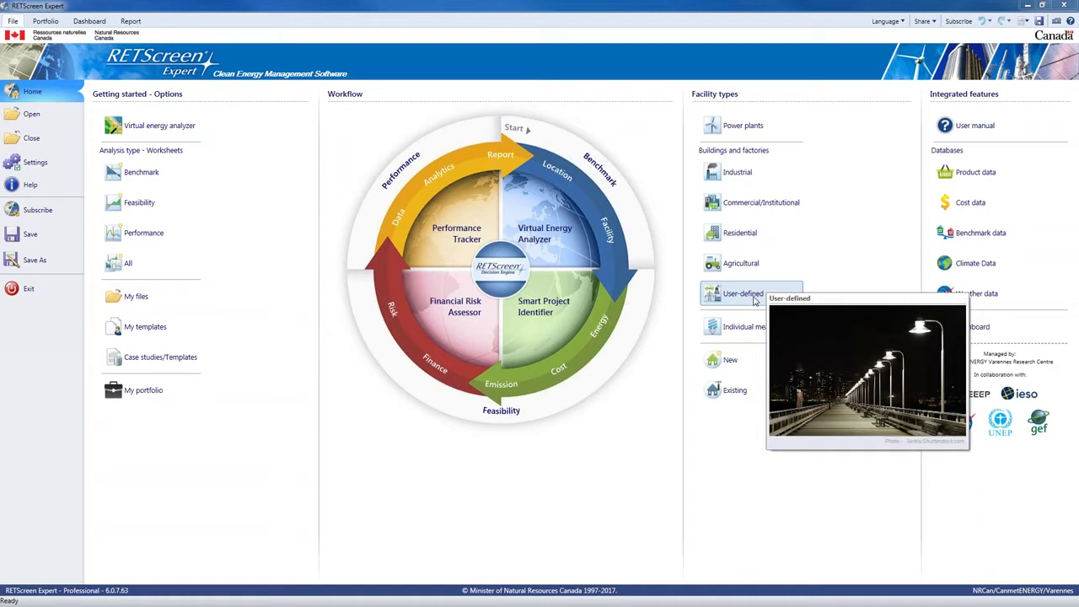
pyautogui.moveTo(742, 333)
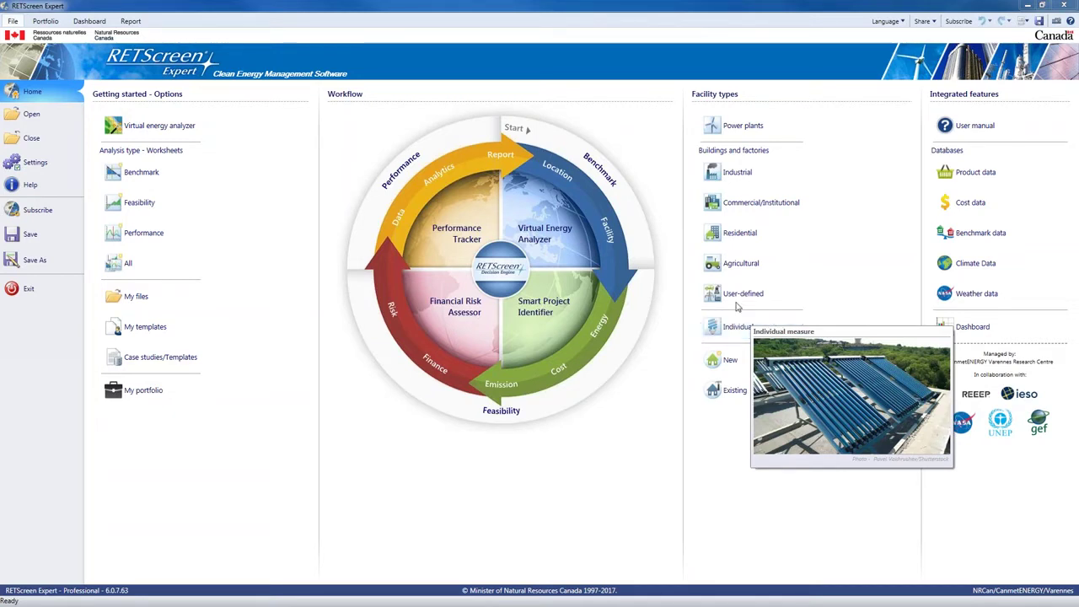
pyautogui.moveTo(404, 175)
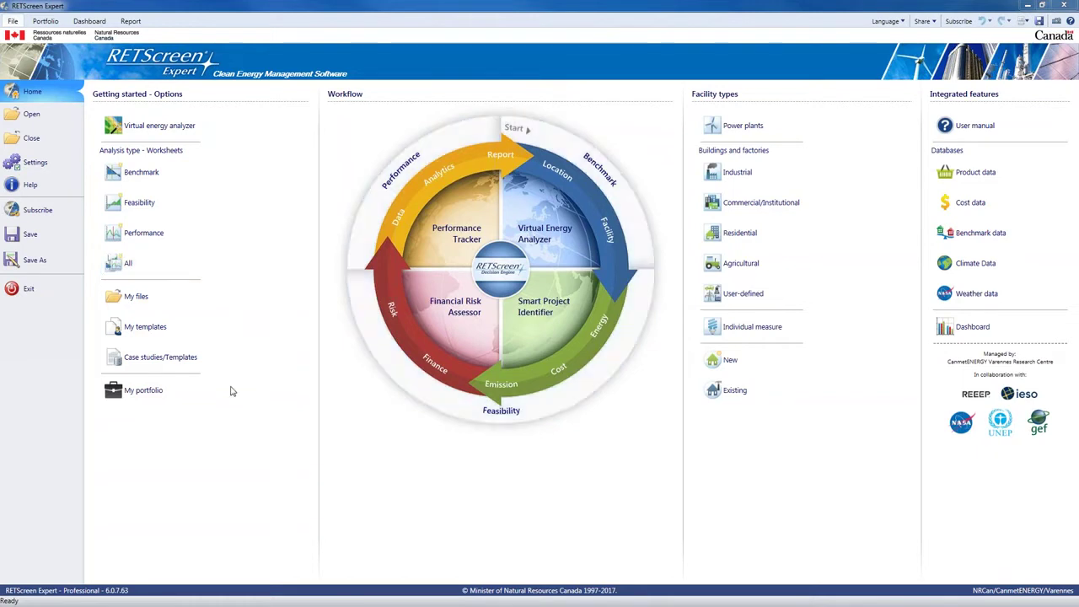
# Go to the My portfolio options and display the portfolio's facility list
pyautogui.moveTo(171, 396)
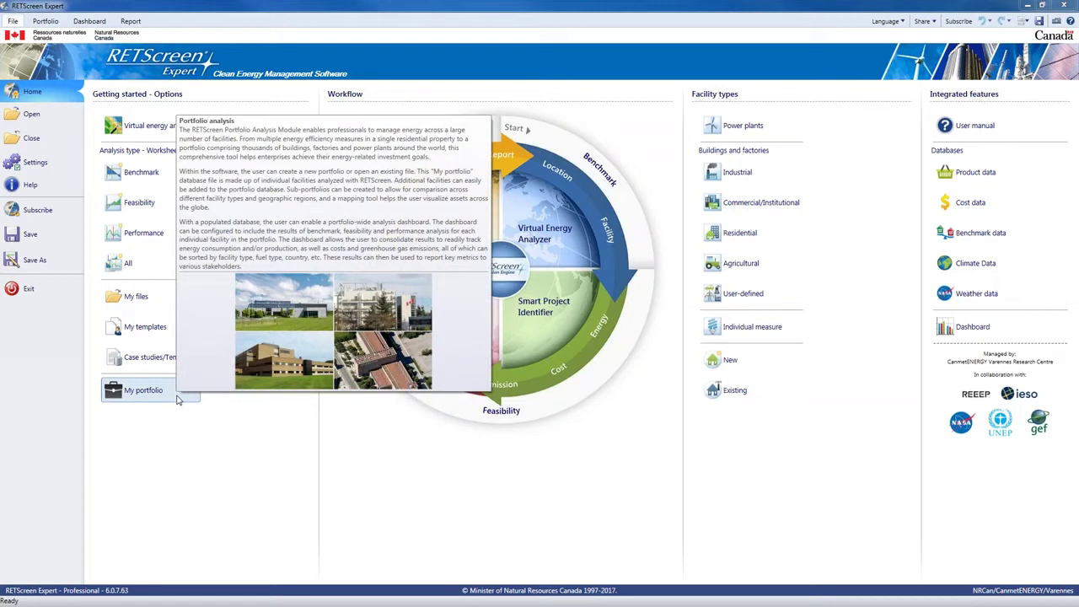
pyautogui.click(177, 398)
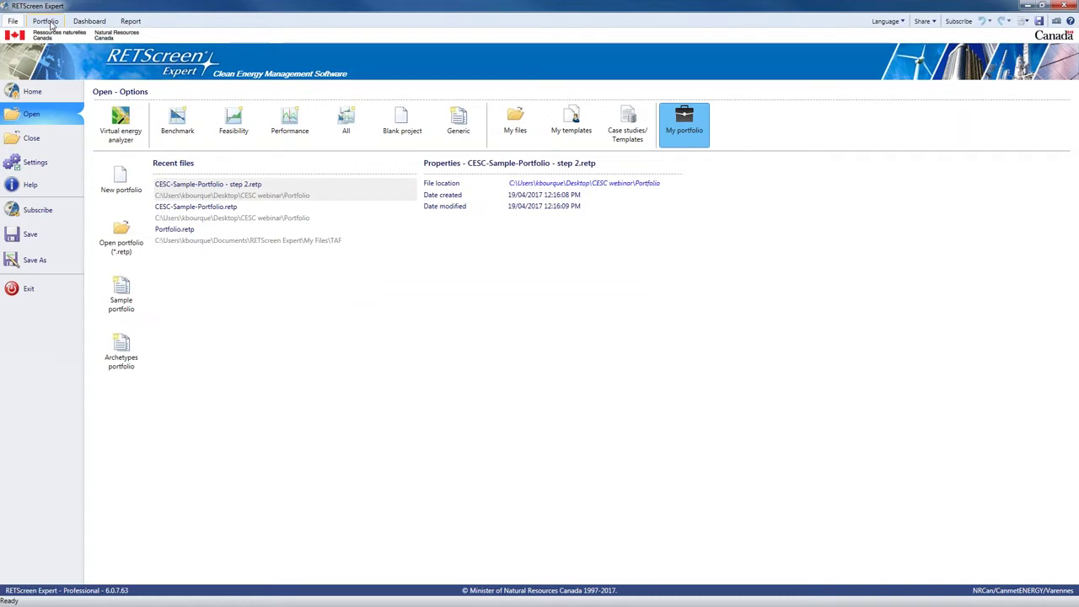
pyautogui.click(47, 22)
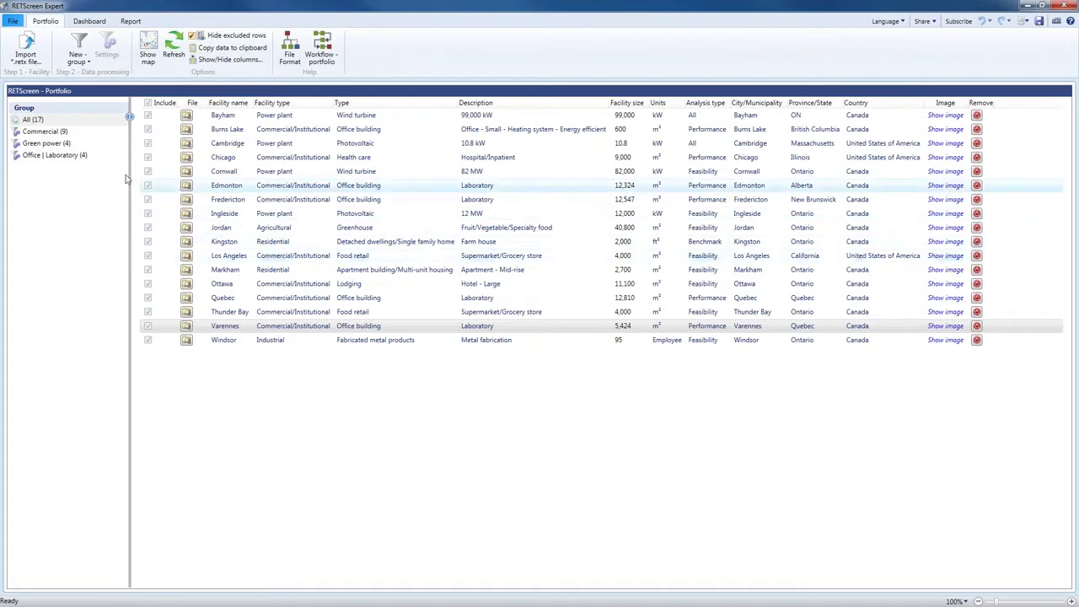
# Select the All group and review which columns can be shown or hidden in the facility list
pyautogui.click(51, 123)
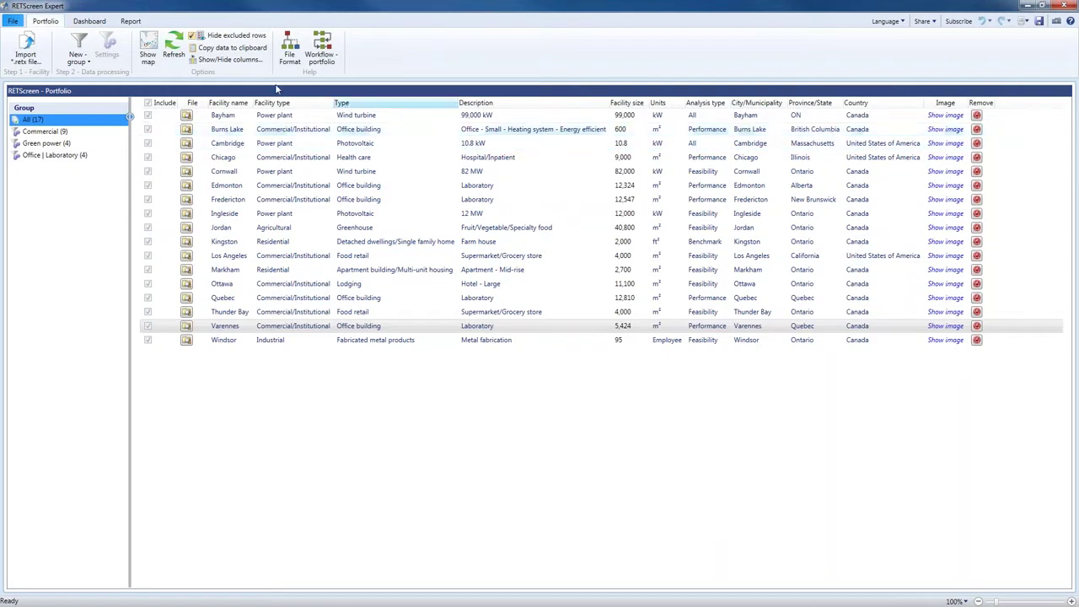
pyautogui.click(229, 60)
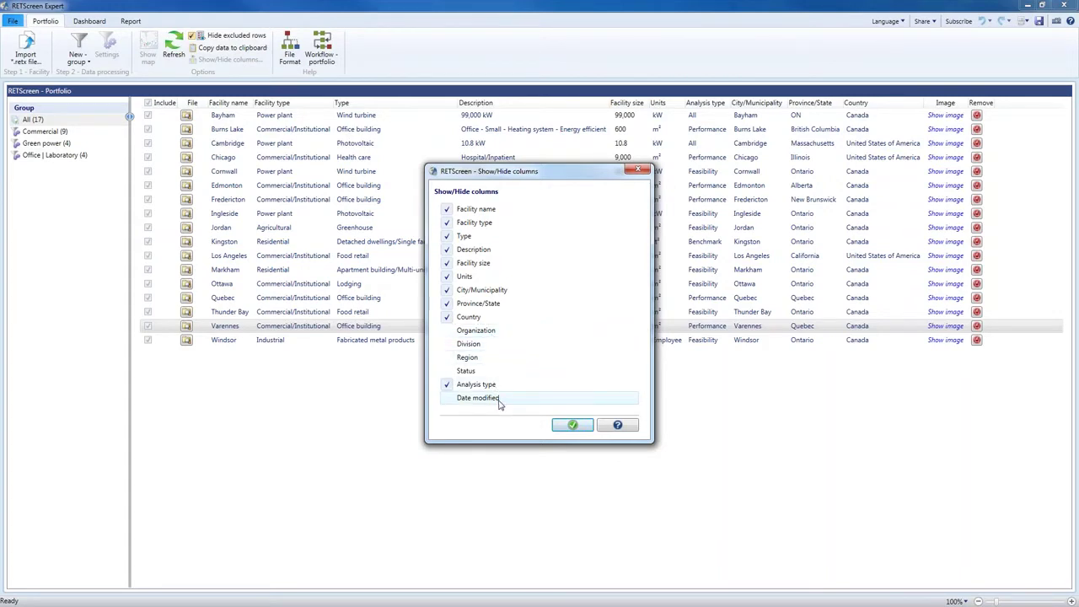
pyautogui.click(570, 429)
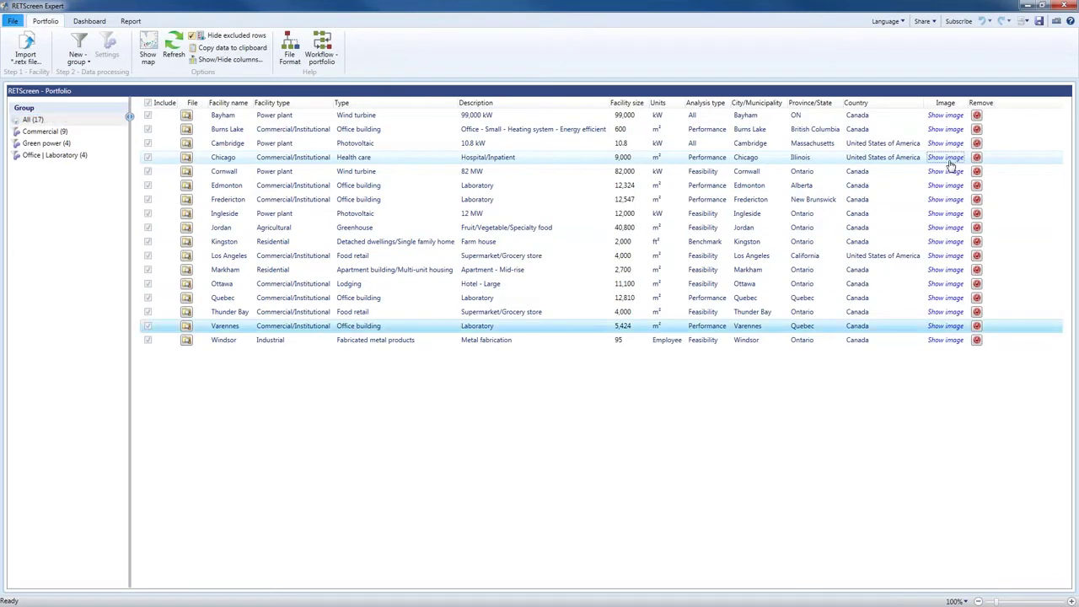
# View the facility images for Chicago and Bayham, closing each one after viewing
pyautogui.click(947, 158)
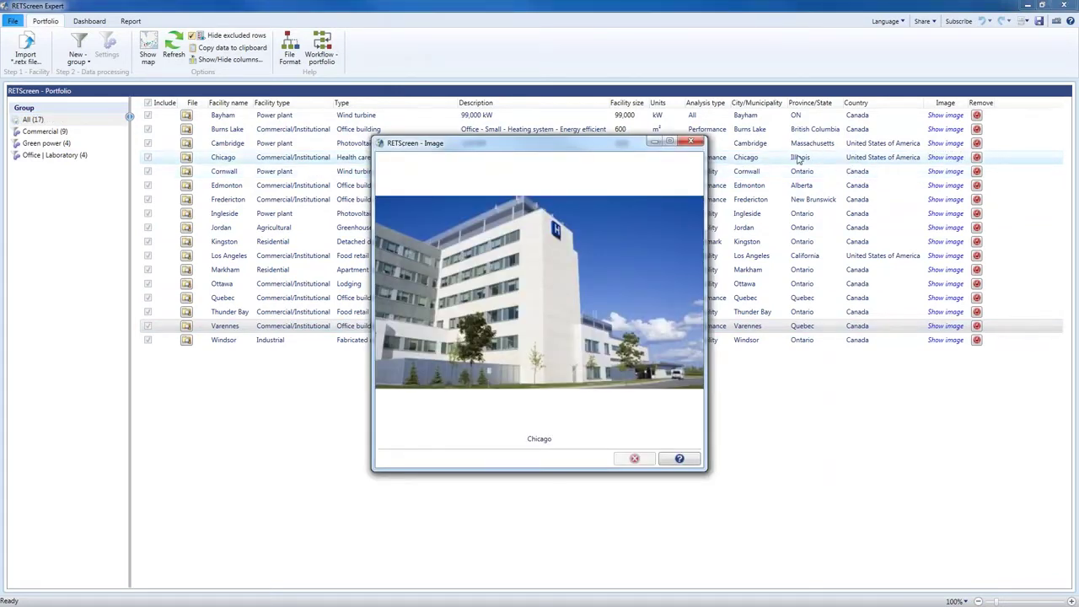
pyautogui.click(690, 144)
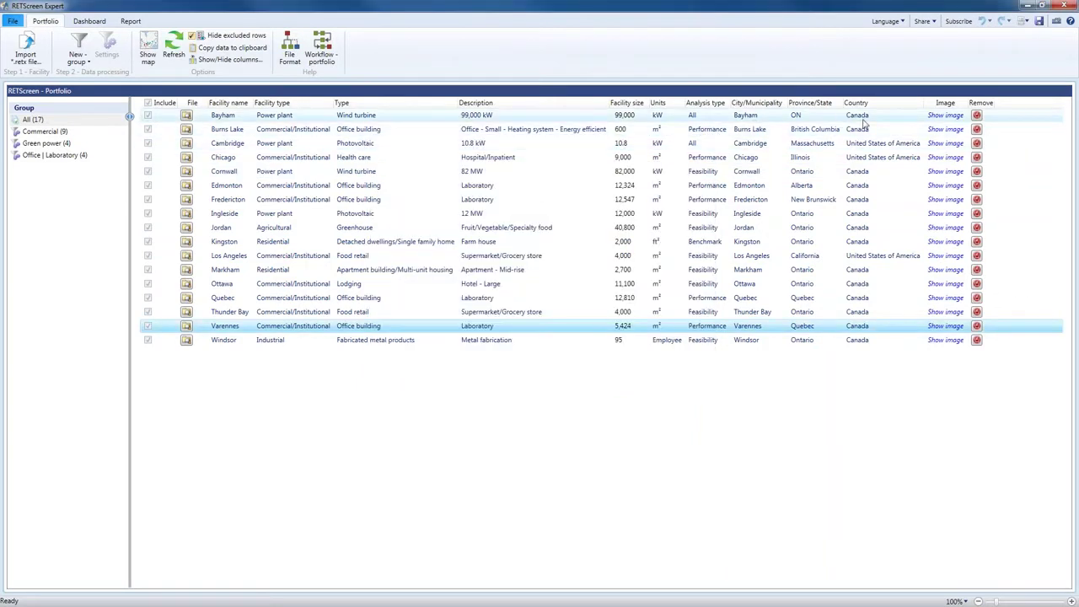
pyautogui.click(945, 115)
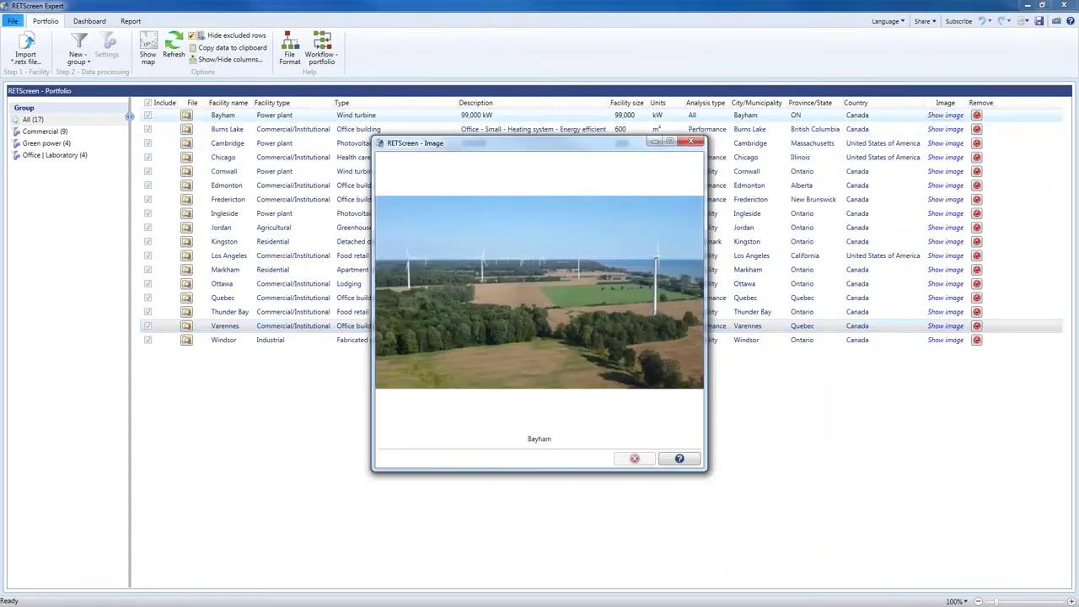
pyautogui.click(691, 143)
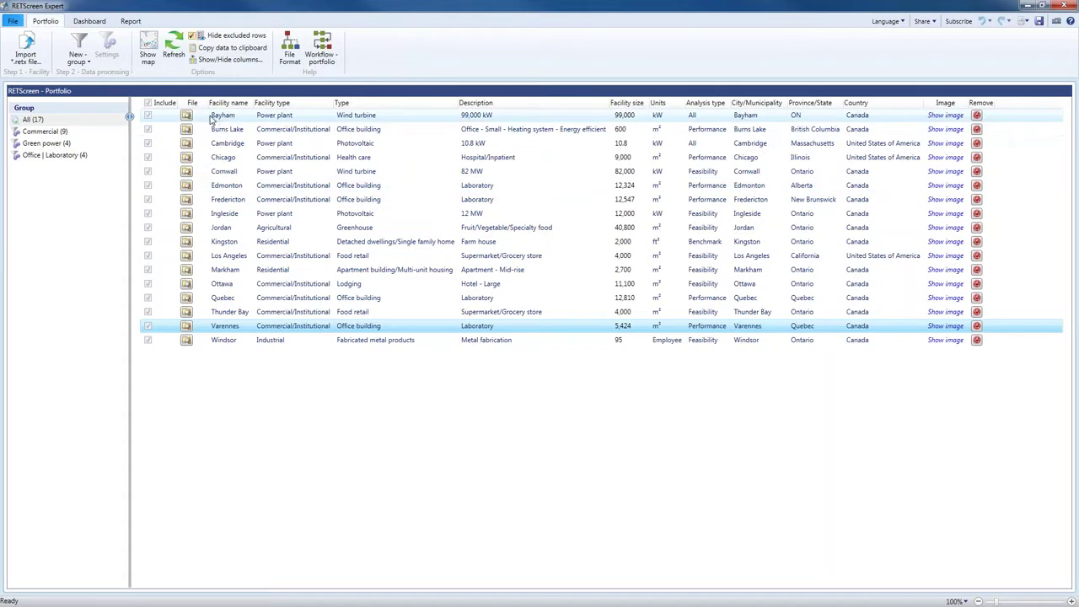
pyautogui.moveTo(187, 118)
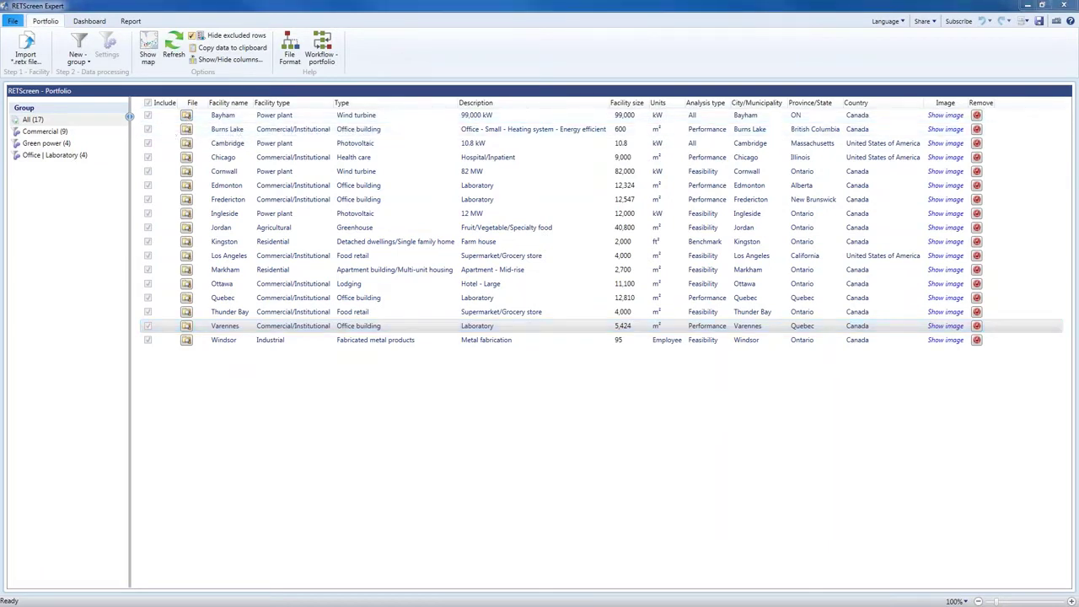
pyautogui.moveTo(0, 237); pyautogui.dragTo(628, 99)
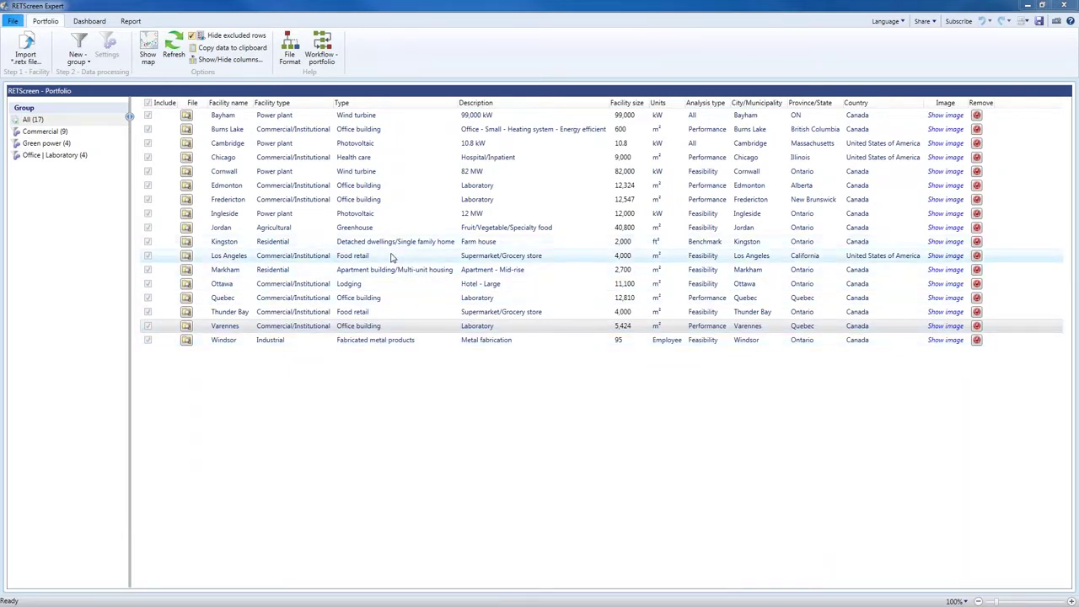
pyautogui.click(389, 147)
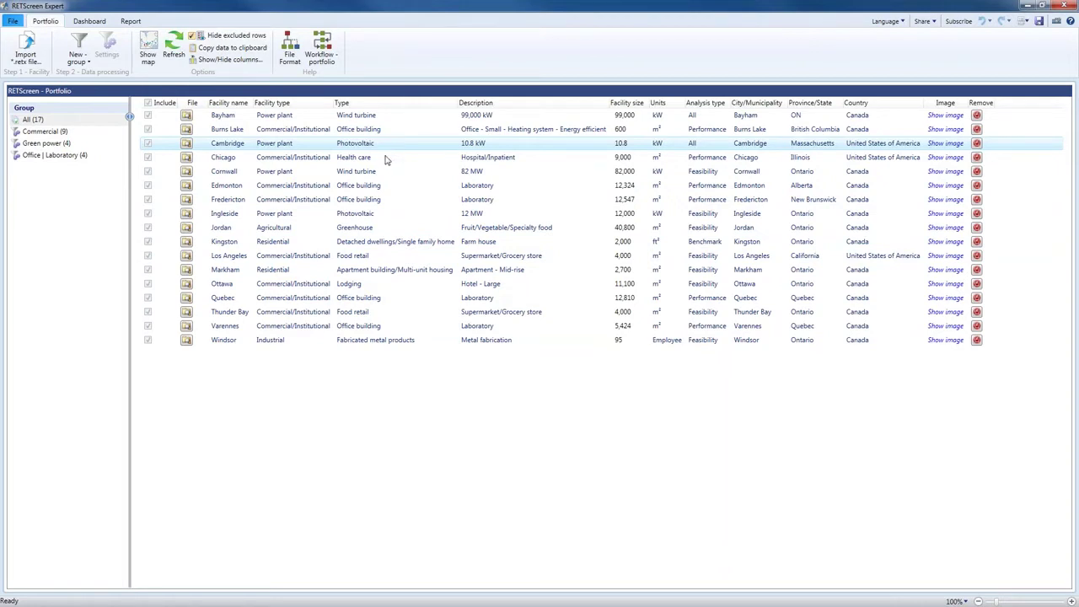
pyautogui.keyDown('shift'); pyautogui.click(386, 160); pyautogui.keyUp('shift')
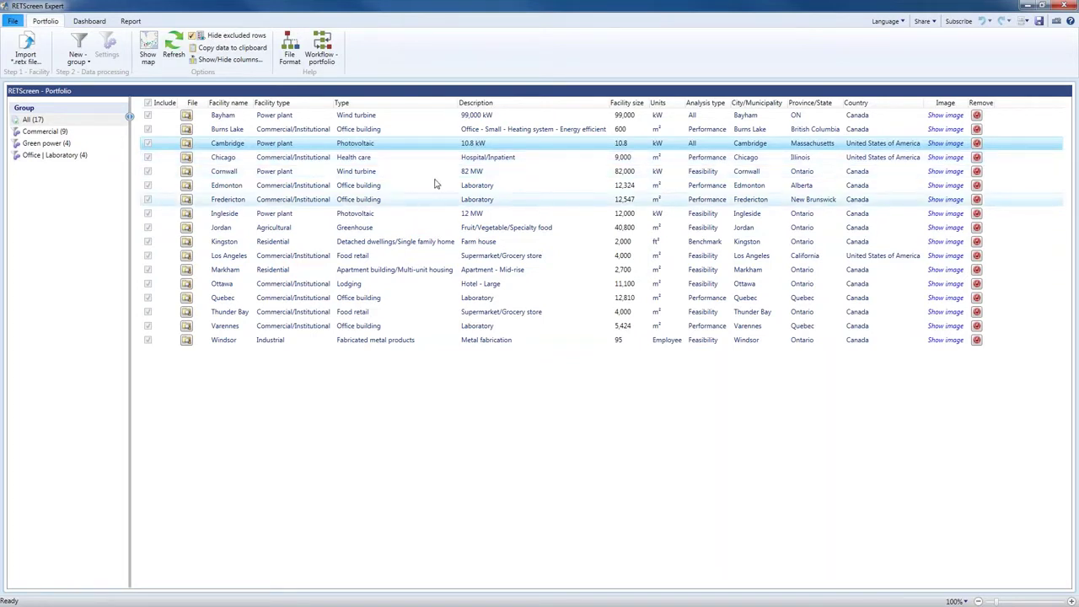
# View the File Format diagram relating the portfolio file to its facility files, and close it
pyautogui.click(290, 57)
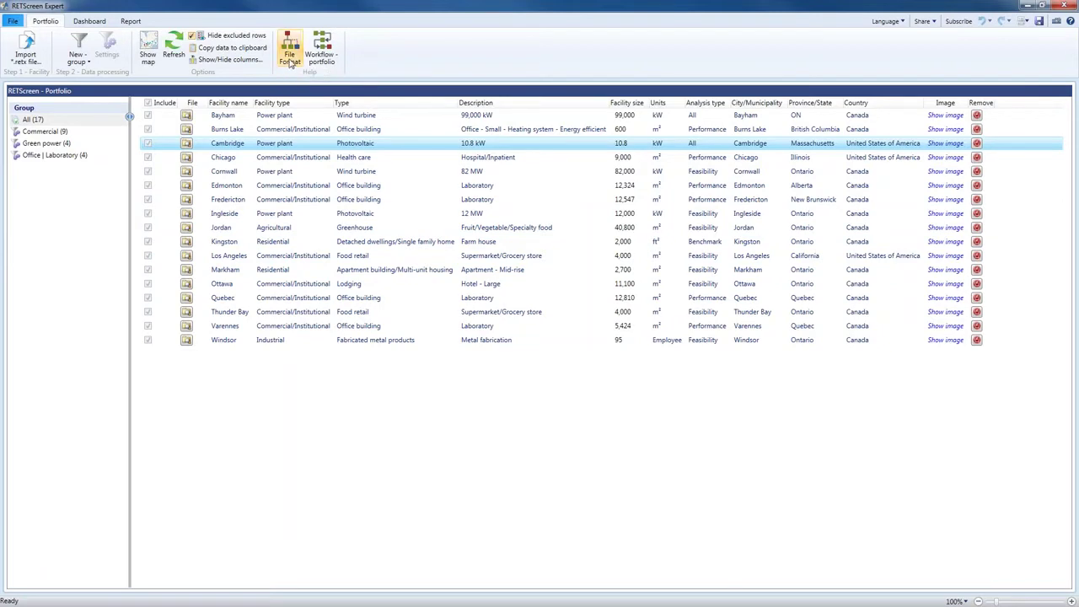
pyautogui.click(290, 59)
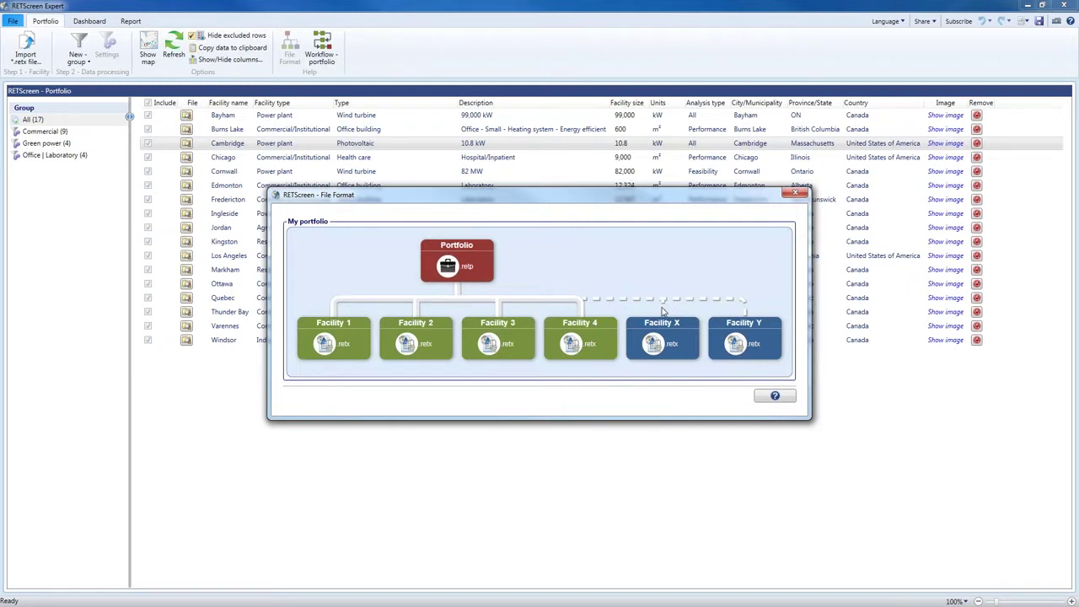
pyautogui.click(799, 196)
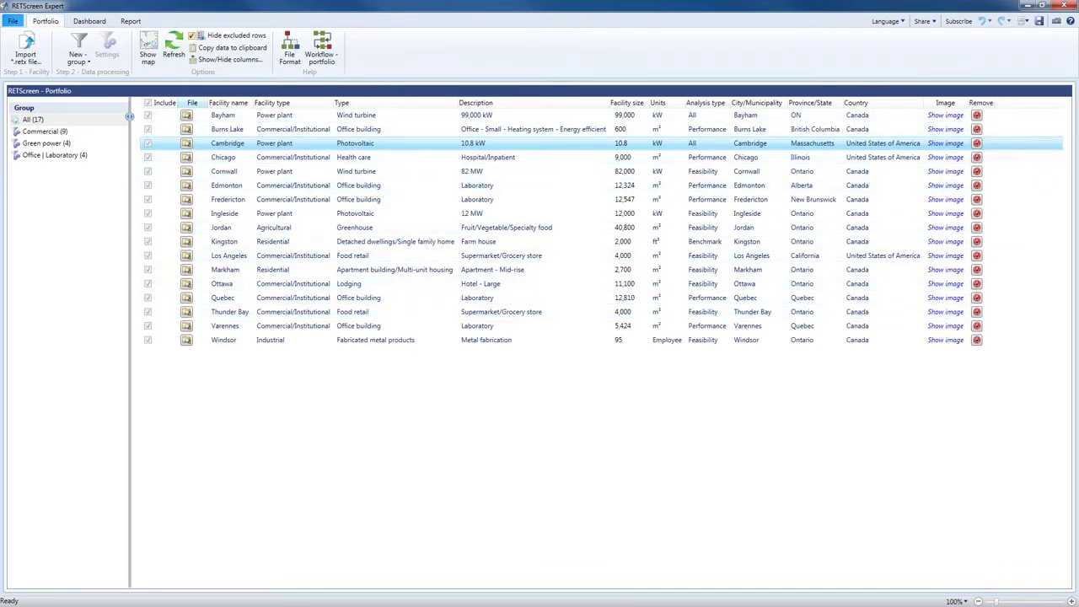
# Show the portfolio's facilities on the map, inspect the markers around Ontario and Quebec, and close the map
pyautogui.click(146, 53)
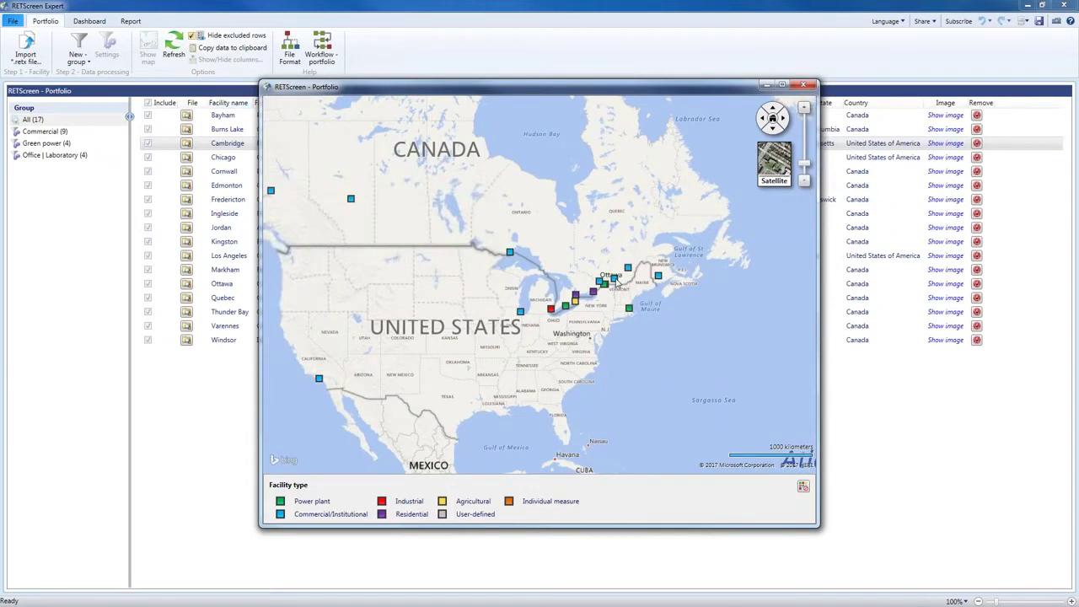
pyautogui.moveTo(617, 283)
pyautogui.moveTo(568, 311)
pyautogui.click(811, 85)
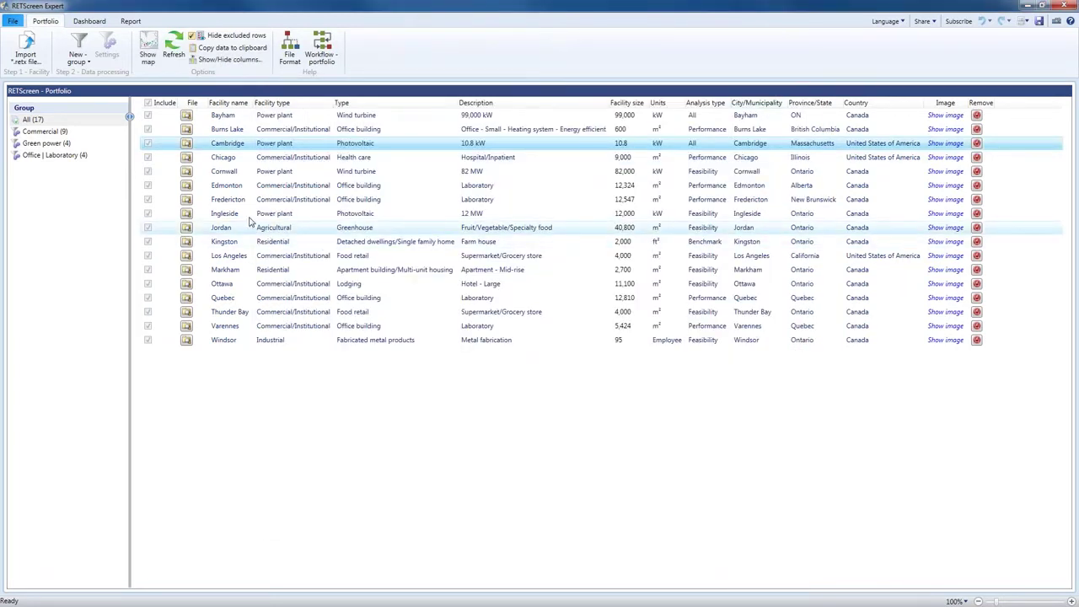
# List the facilities of each group in turn: All, Commercial, Green power, and Office | Laboratory
pyautogui.click(84, 123)
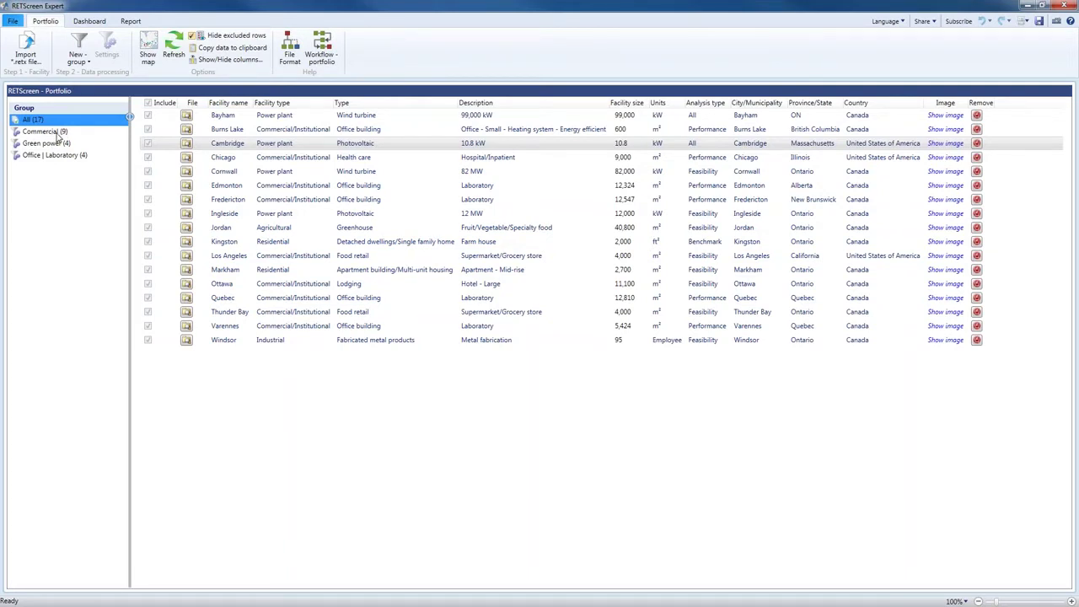
pyautogui.click(44, 131)
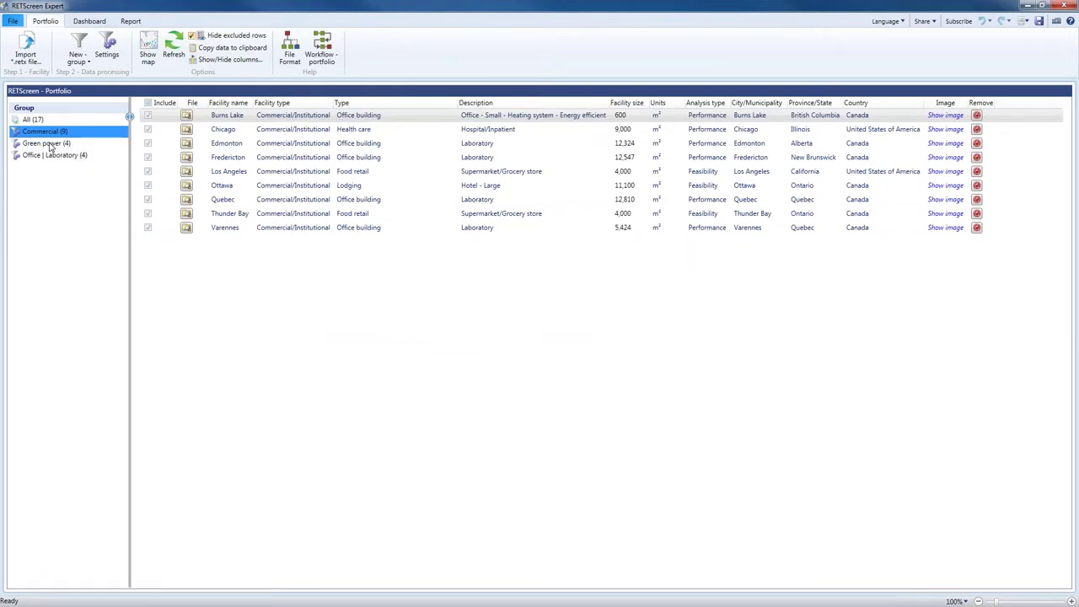
pyautogui.click(50, 147)
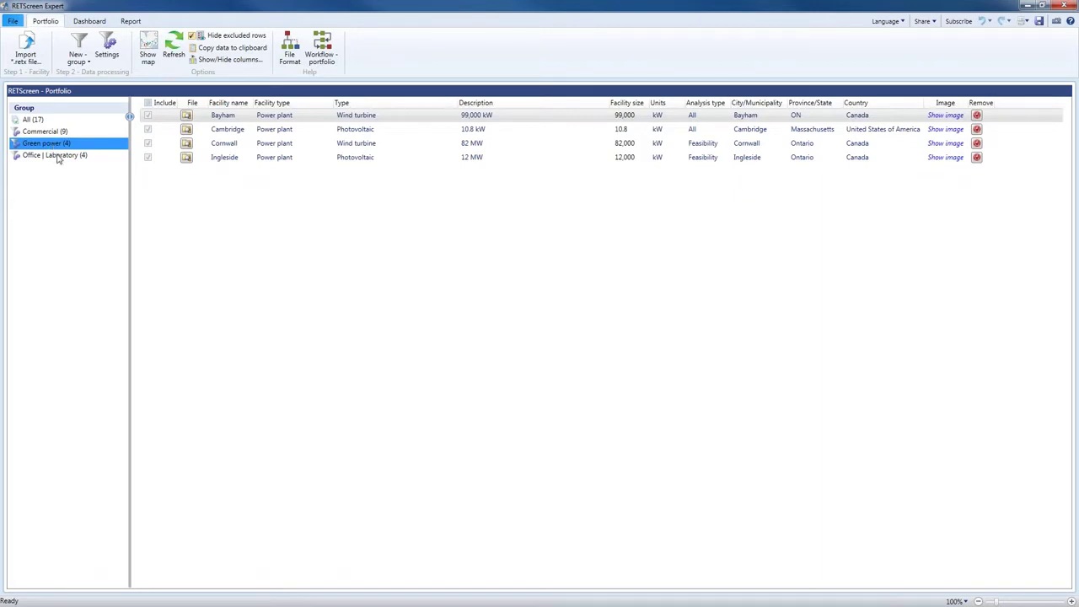
pyautogui.click(59, 157)
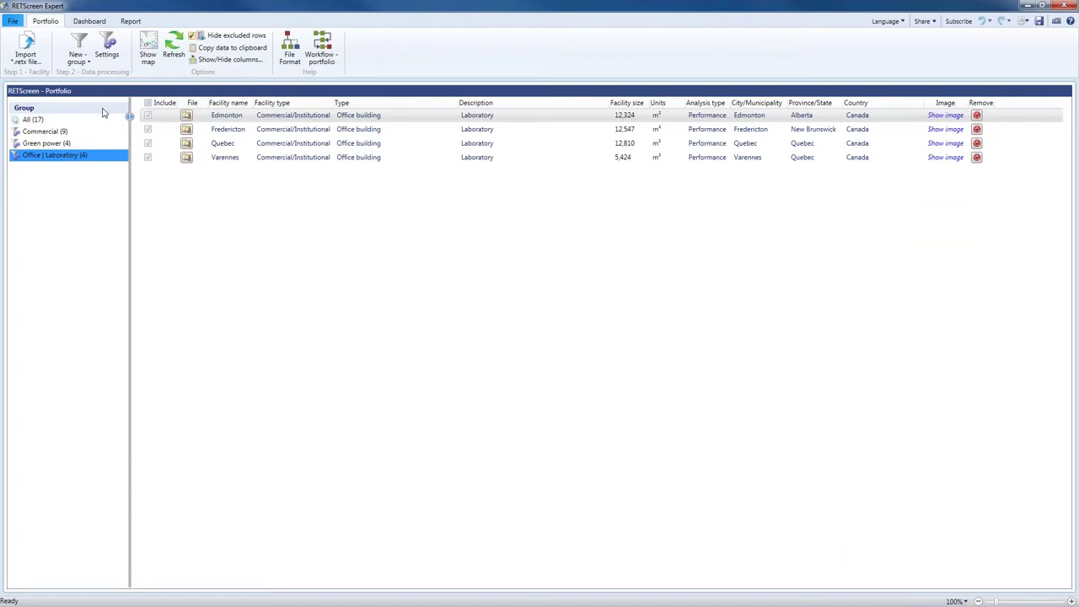
# Review the filter conditions of the Office | Laboratory group, close its settings, and return to the All group
pyautogui.click(109, 54)
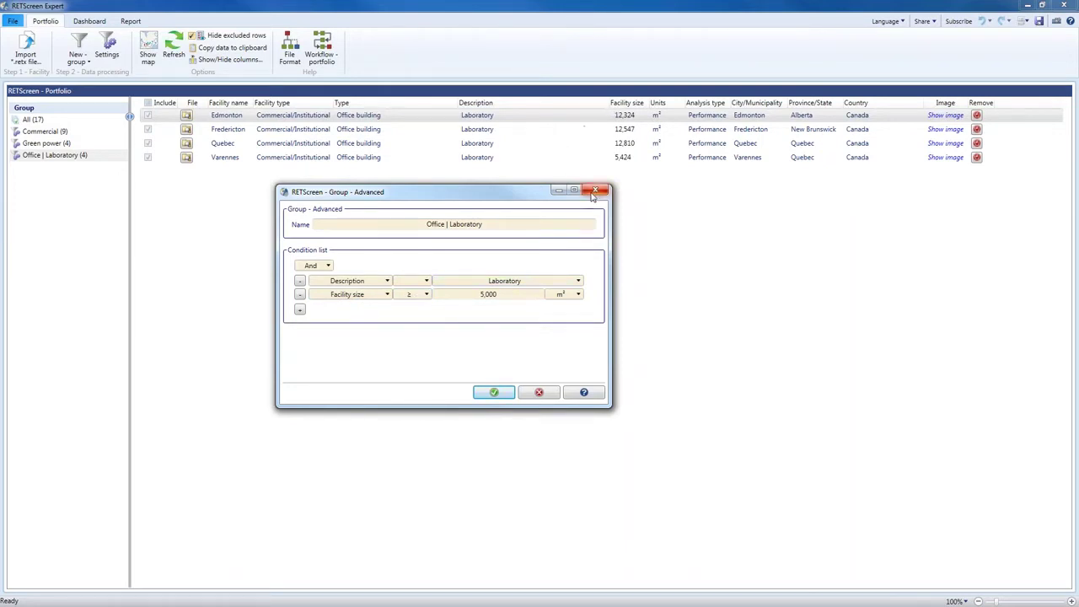
pyautogui.click(506, 393)
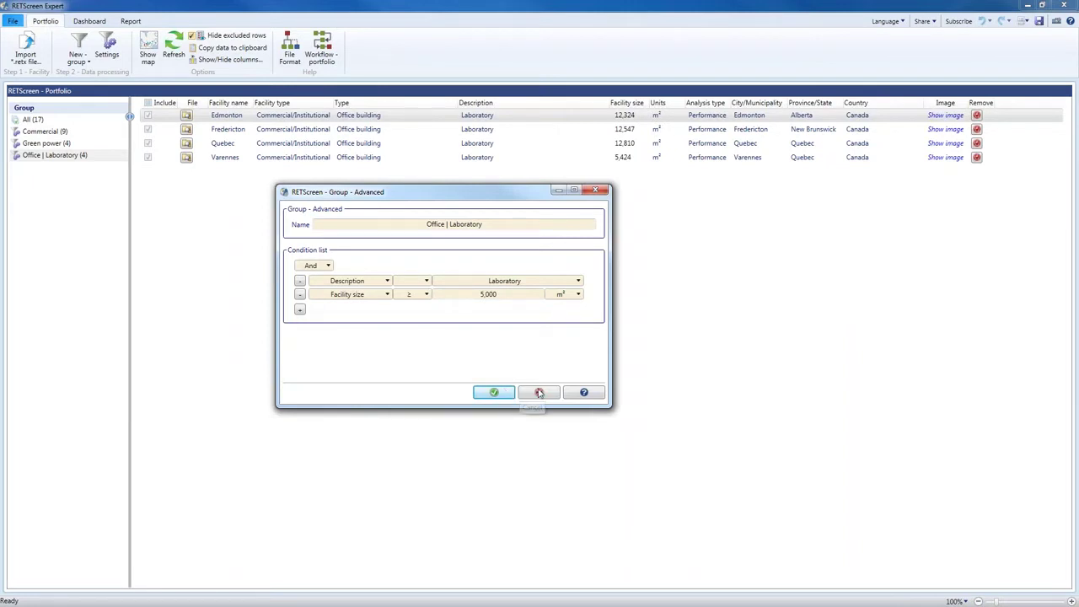
pyautogui.click(32, 120)
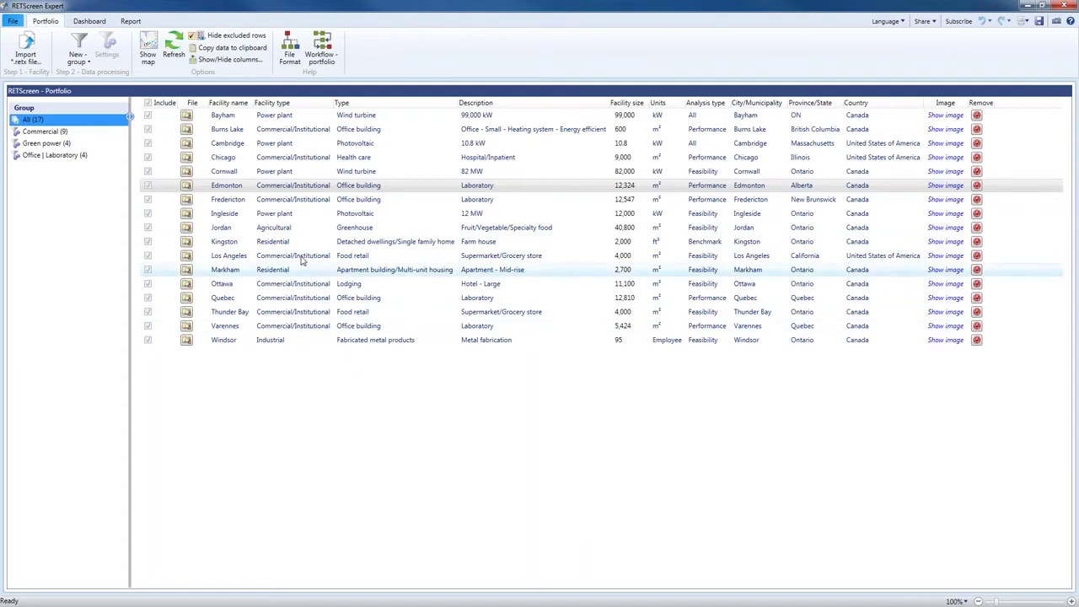
# Open the file browser for importing a .retx facility file into the portfolio, and cancel it
pyautogui.click(26, 55)
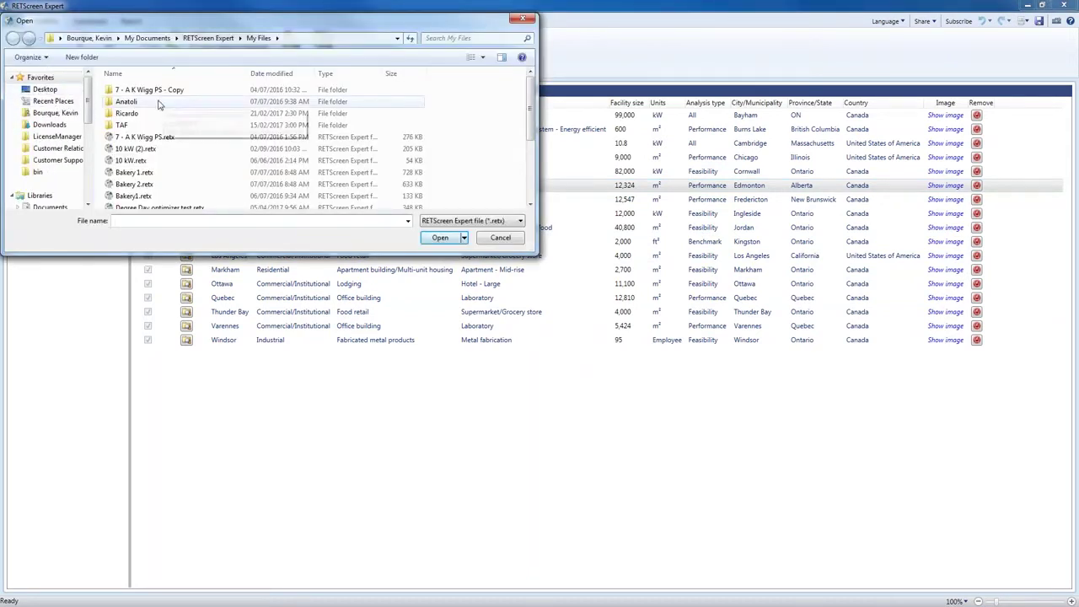
pyautogui.click(501, 237)
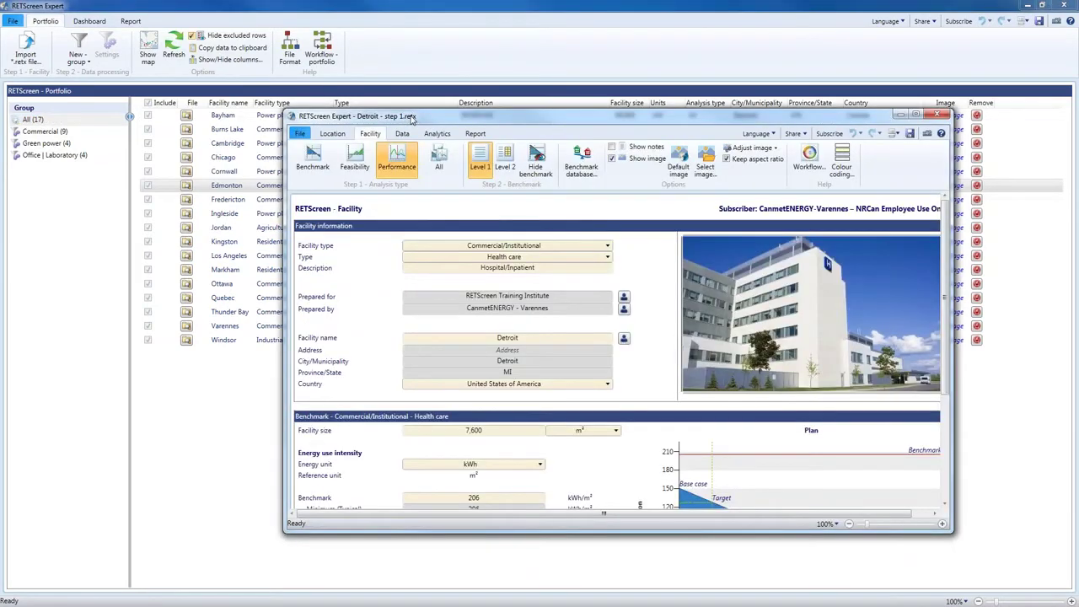
# Maximize the Detroit facility file and start a consumption summary of its data with costs excluded
pyautogui.doubleClick(412, 118)
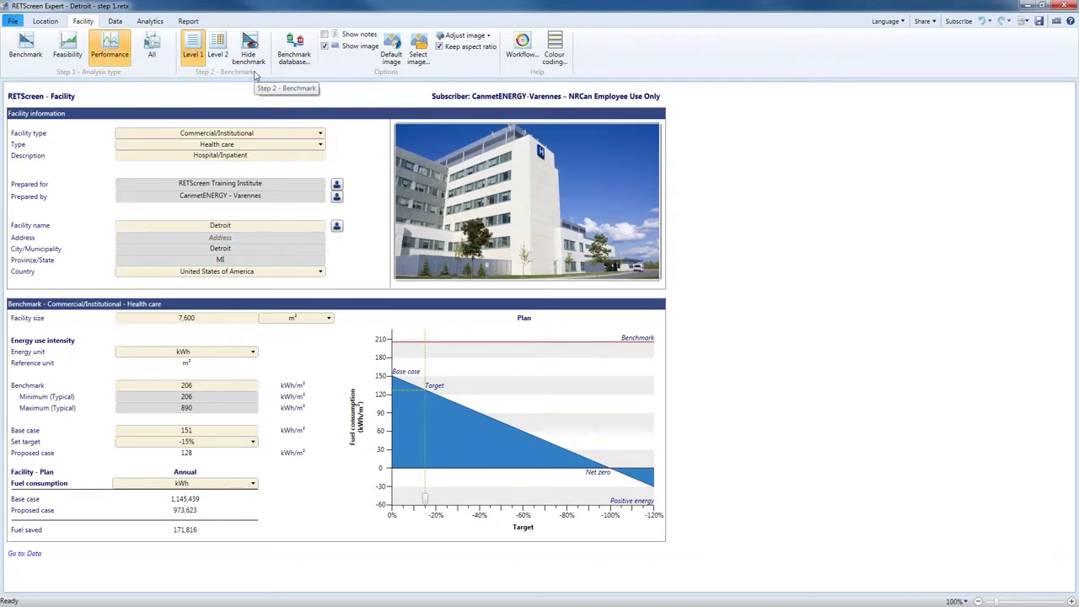
pyautogui.click(115, 22)
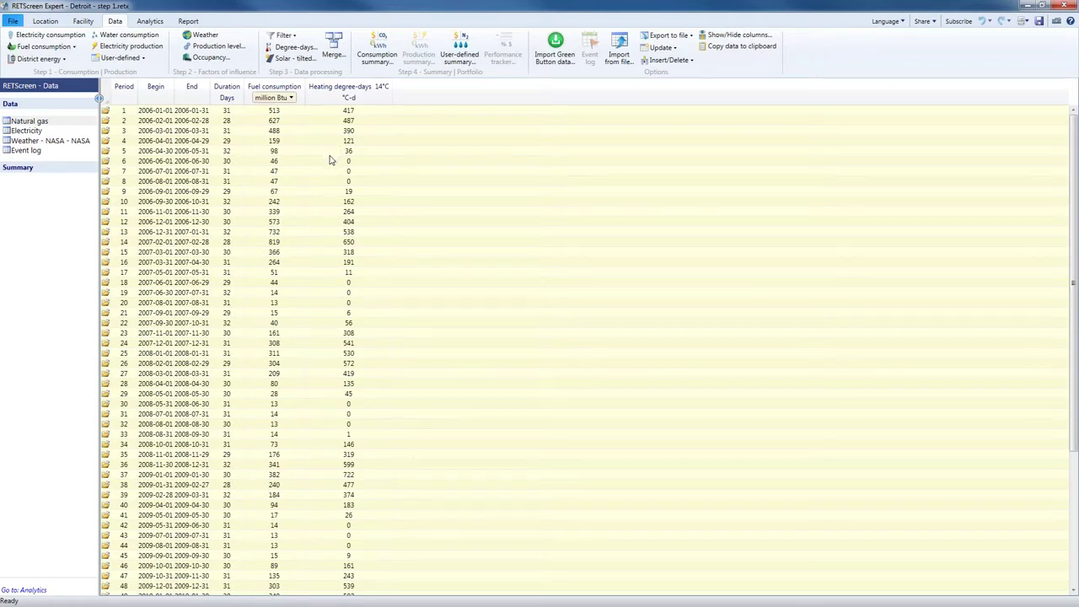
pyautogui.click(394, 64)
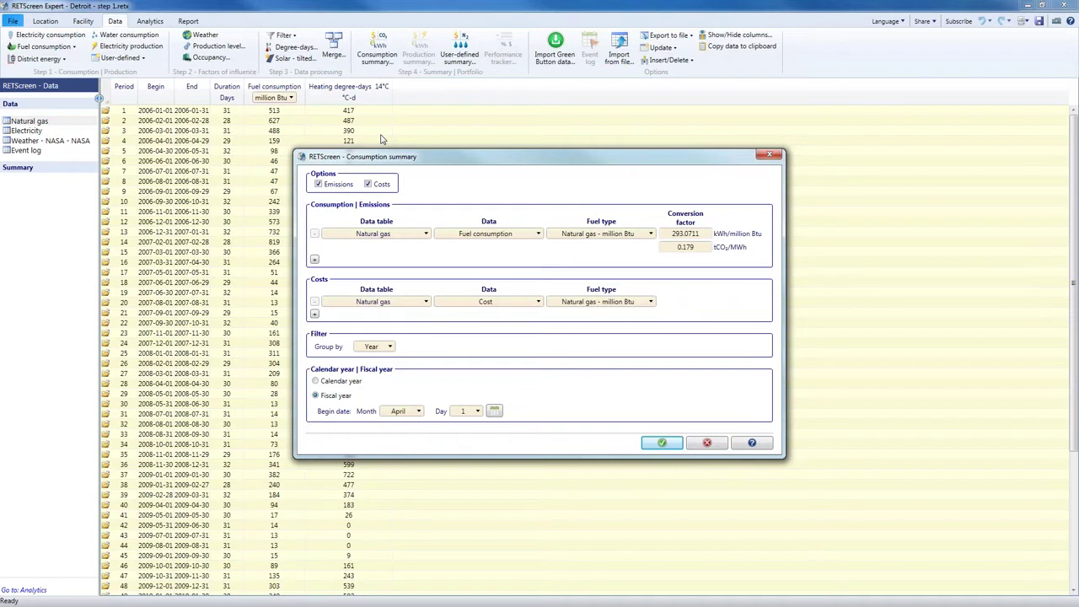
pyautogui.click(368, 185)
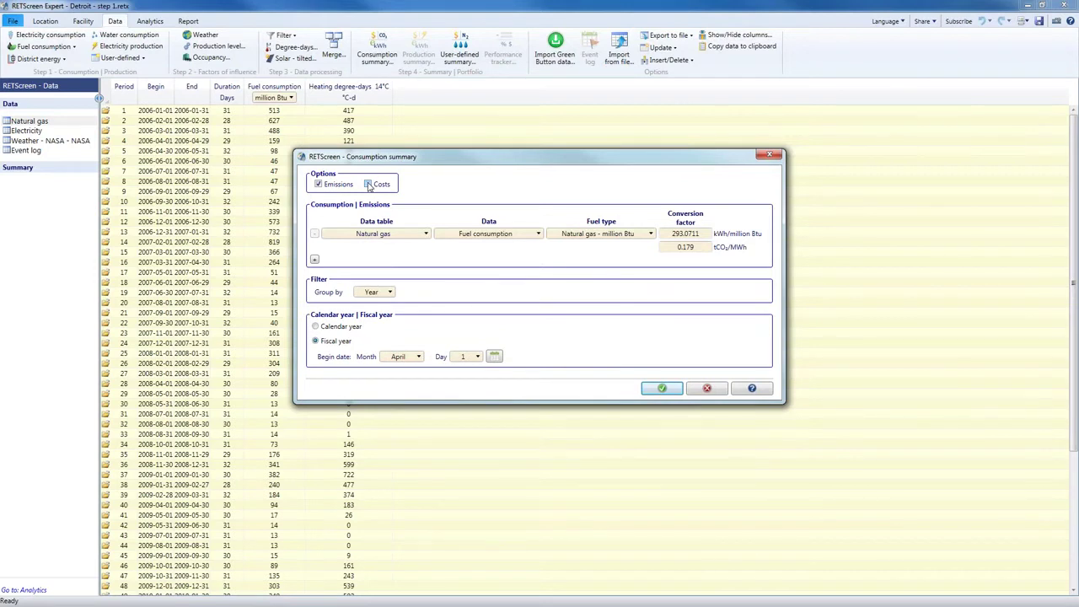
# Use the Natural gas data table with its Fuel consumption data for the summary's first entry
pyautogui.click(381, 236)
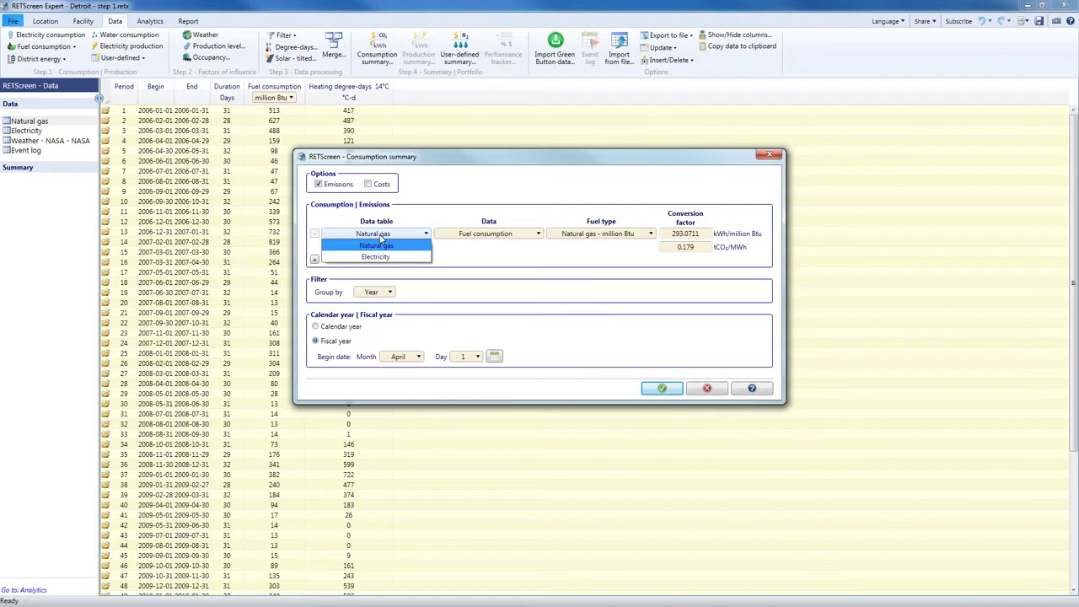
pyautogui.click(381, 242)
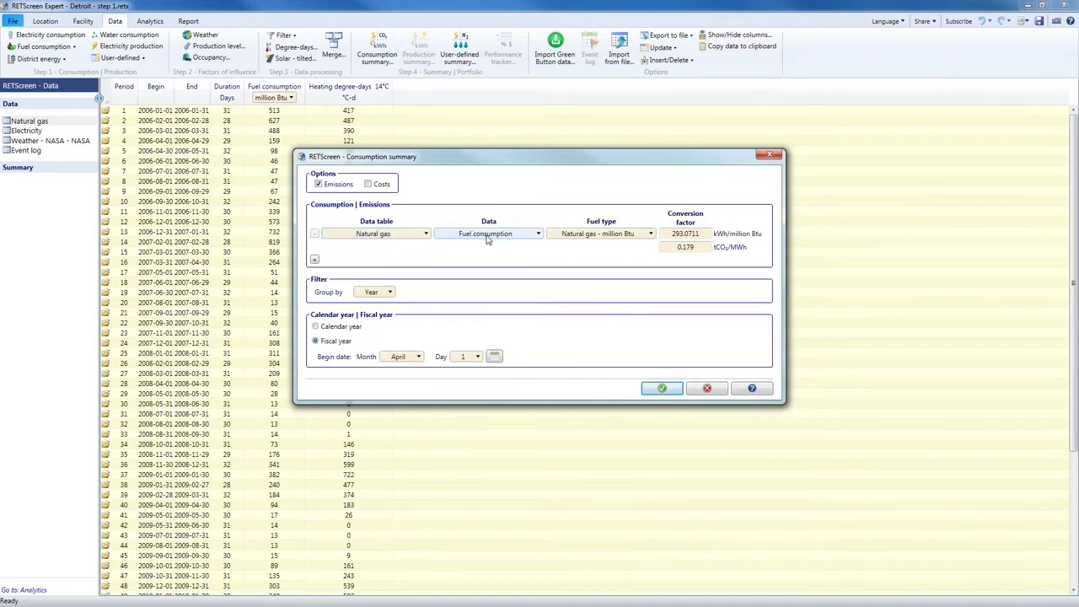
pyautogui.click(486, 239)
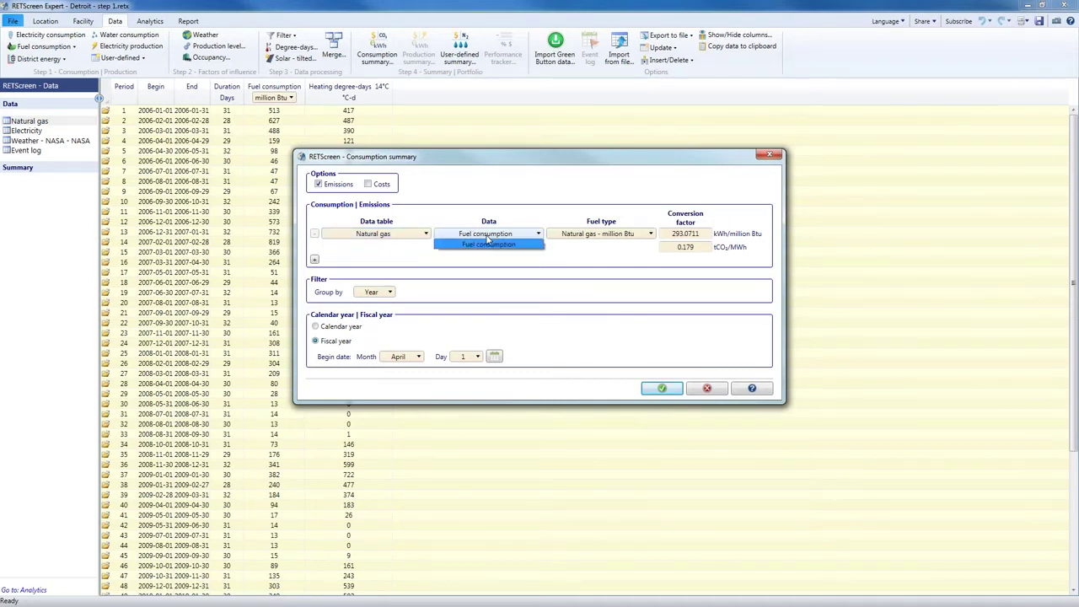
pyautogui.click(488, 243)
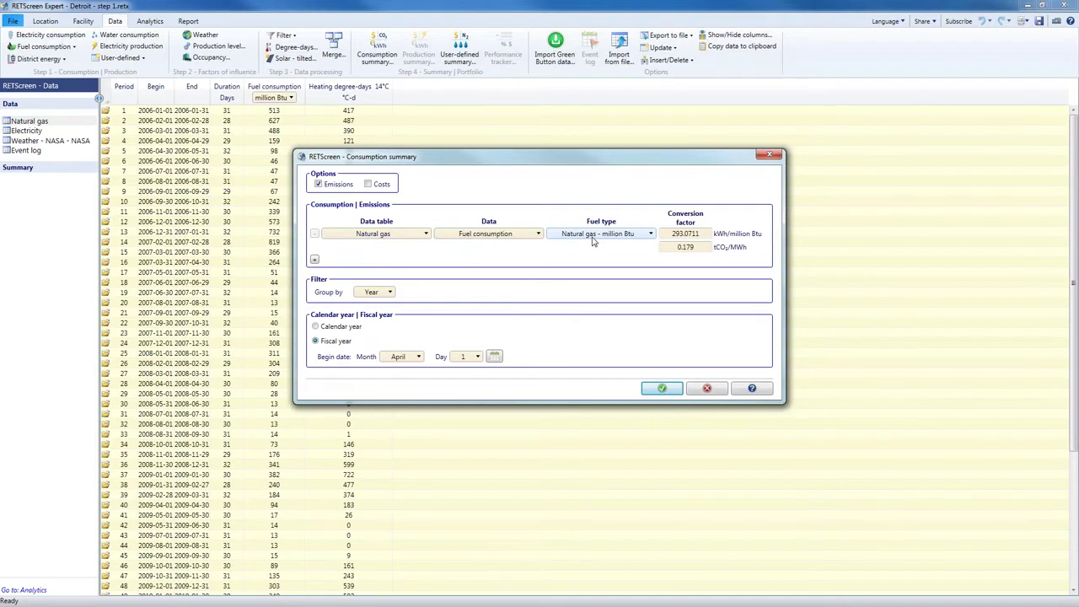
# Look through the fuel types available for the natural gas entry, and close the list without choosing another
pyautogui.click(599, 238)
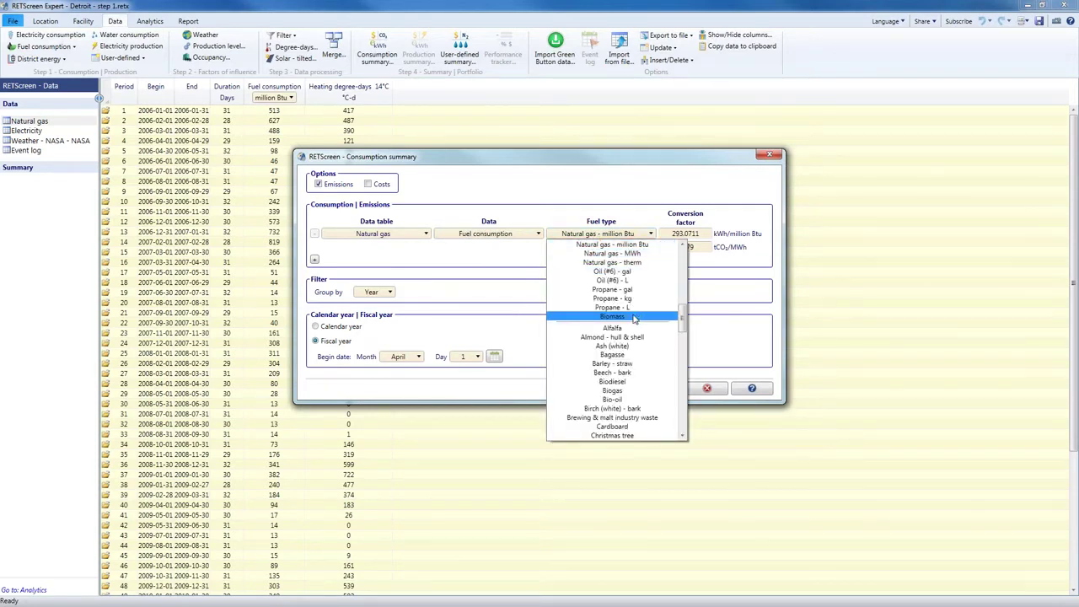
pyautogui.scroll(4, 634, 314)
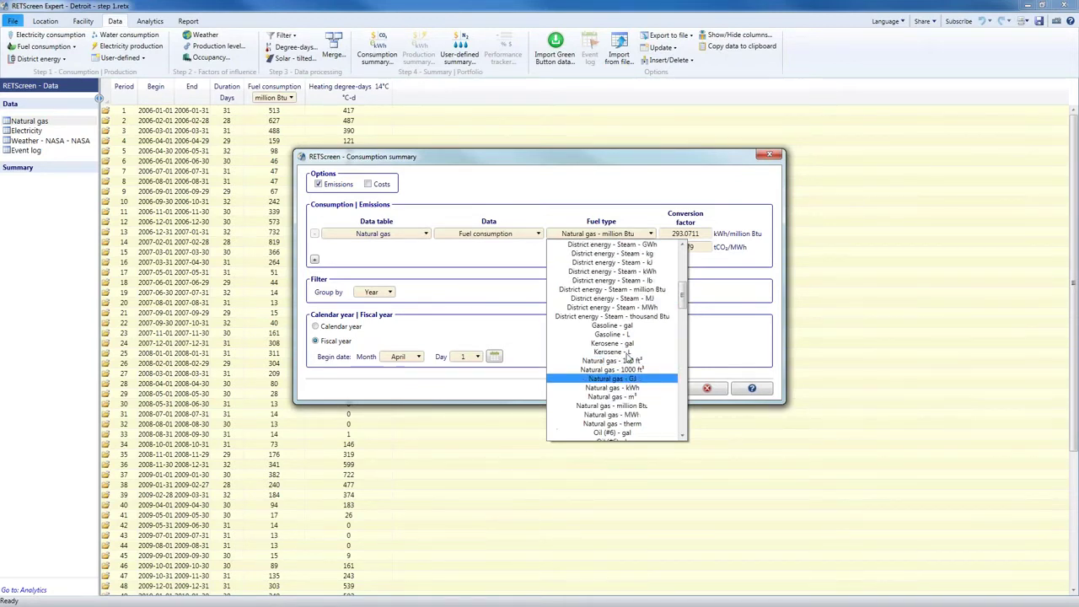
pyautogui.scroll(4, 628, 358)
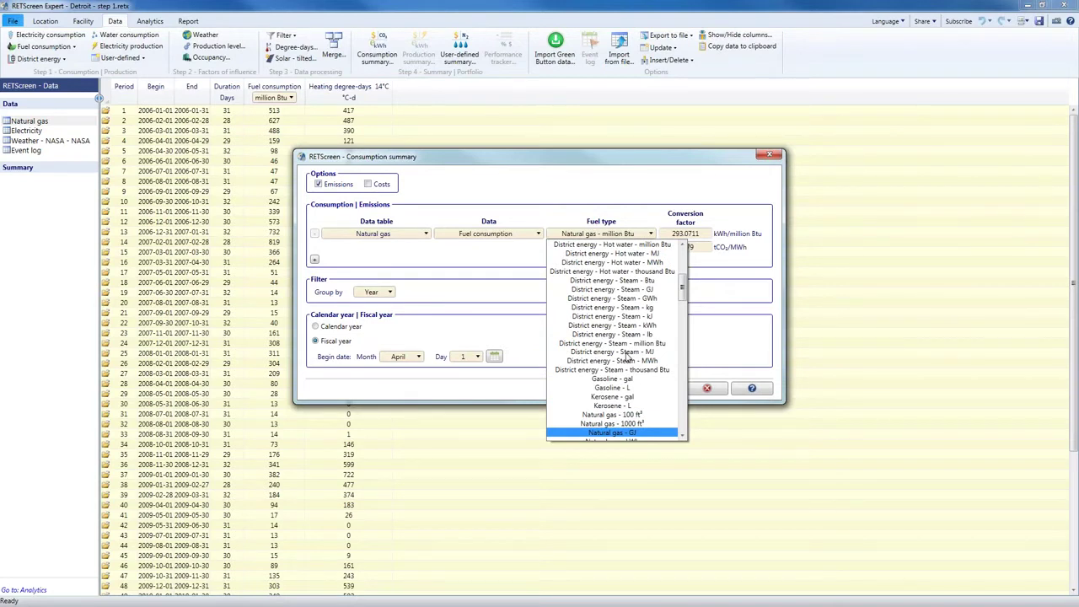
pyautogui.scroll(6, 627, 358)
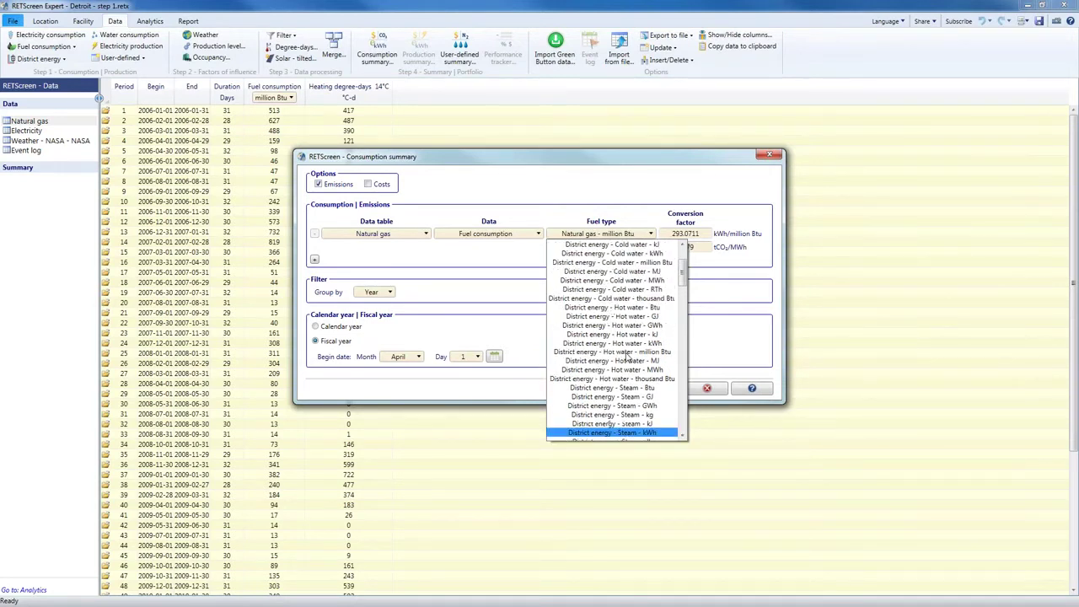
pyautogui.scroll(-18, 626, 359)
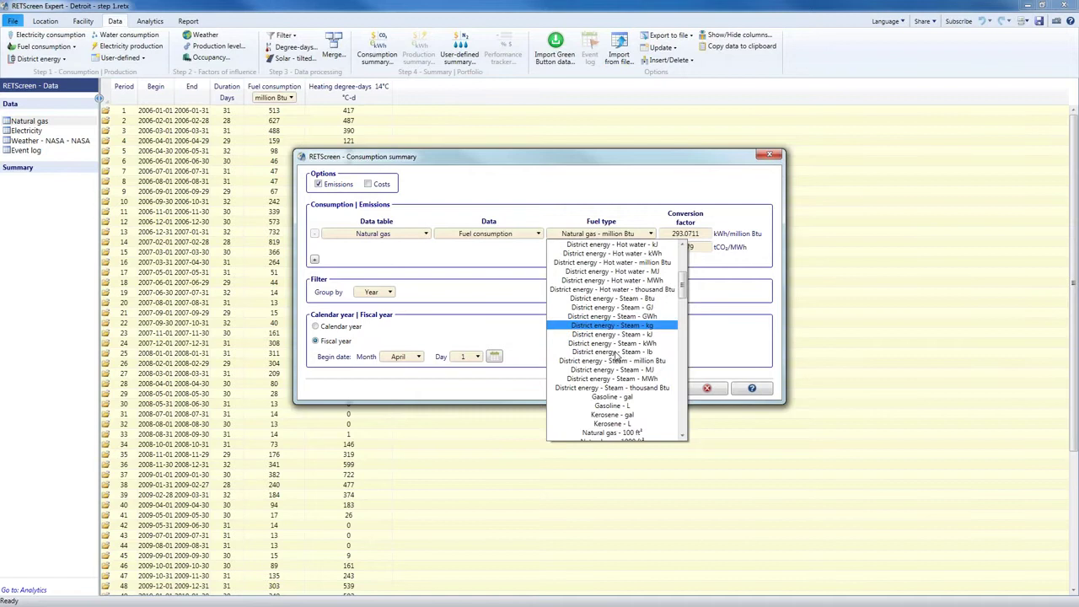
pyautogui.click(721, 292)
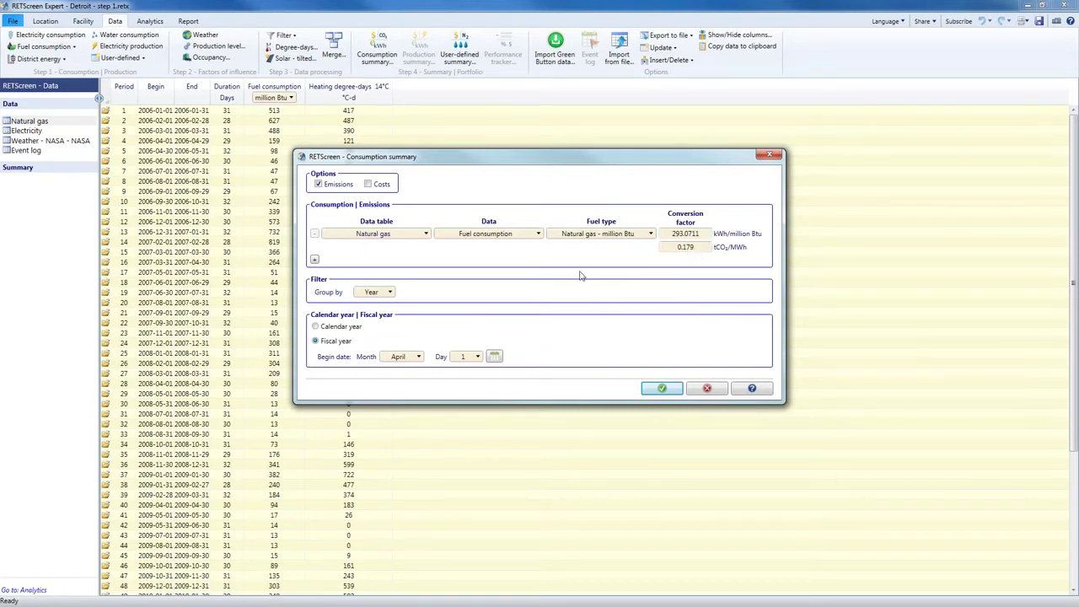
# Add a second consumption entry using the Electricity data table, with Electricity as its data and fuel type
pyautogui.click(315, 263)
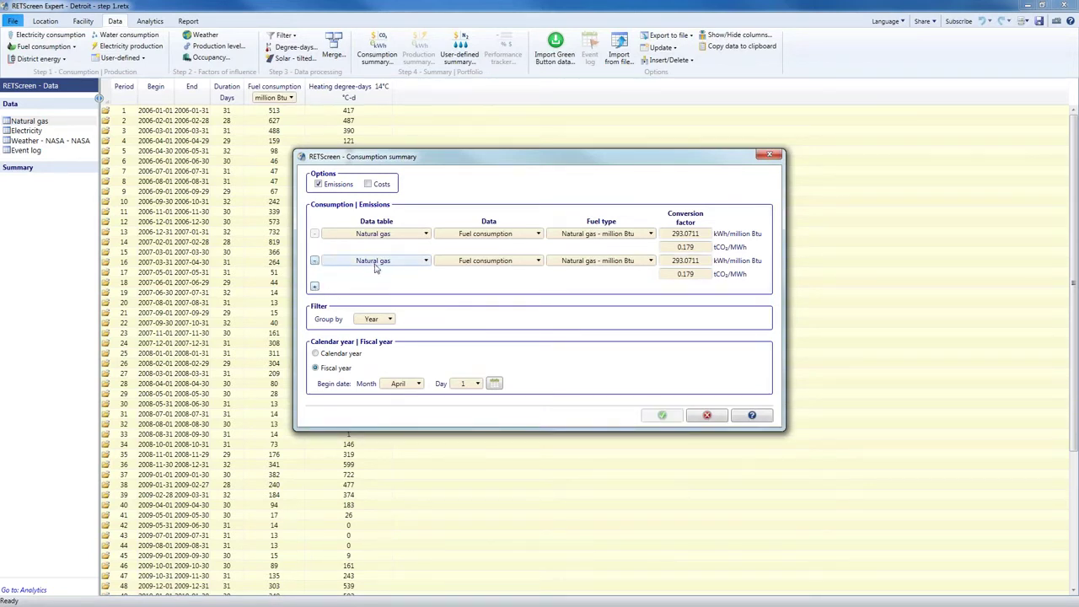
pyautogui.click(376, 263)
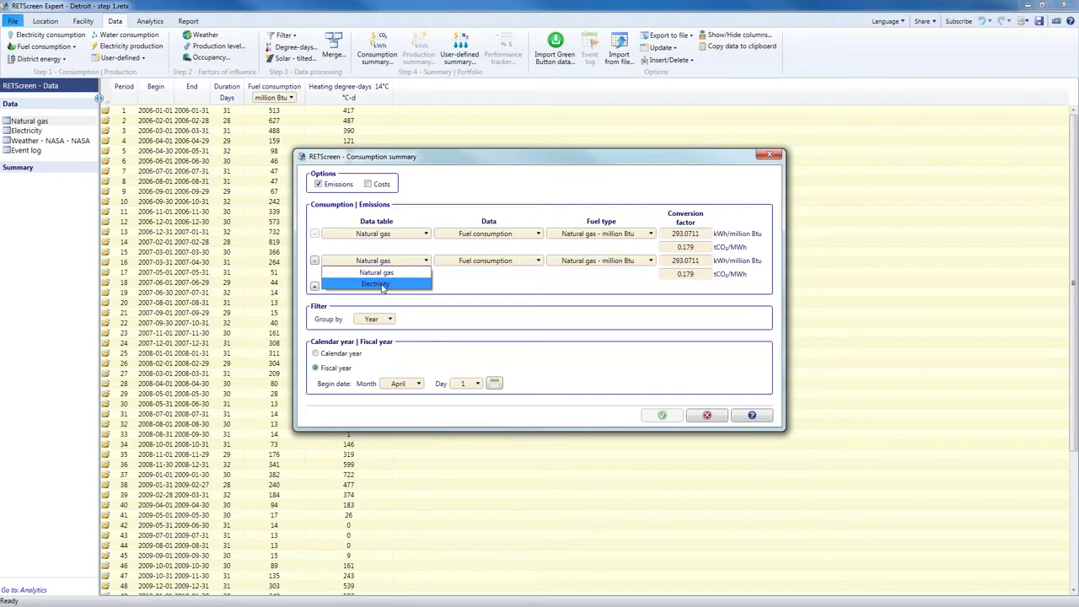
pyautogui.click(381, 286)
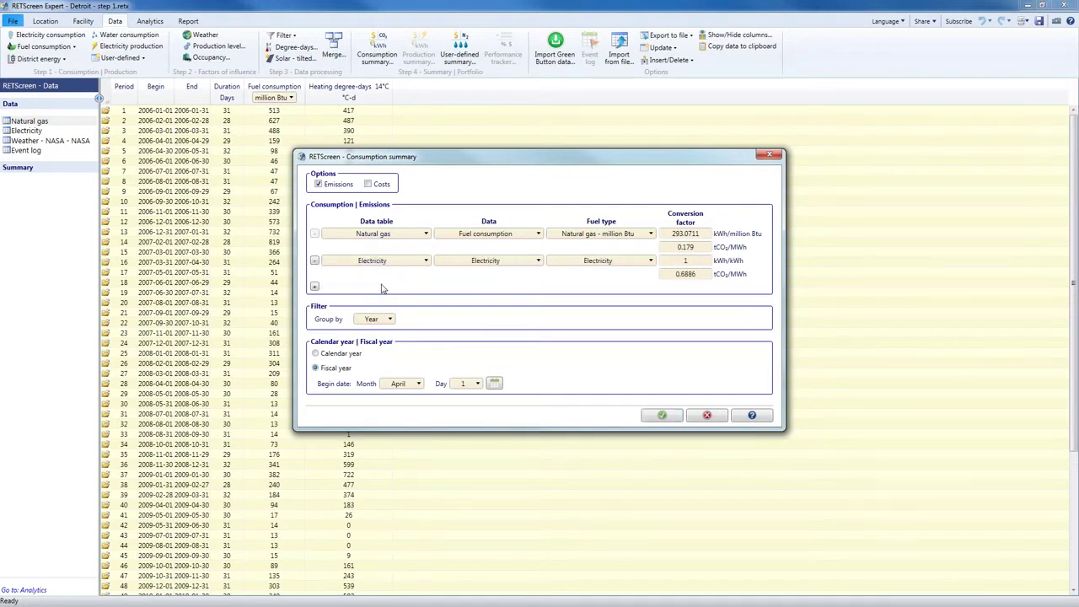
pyautogui.click(469, 263)
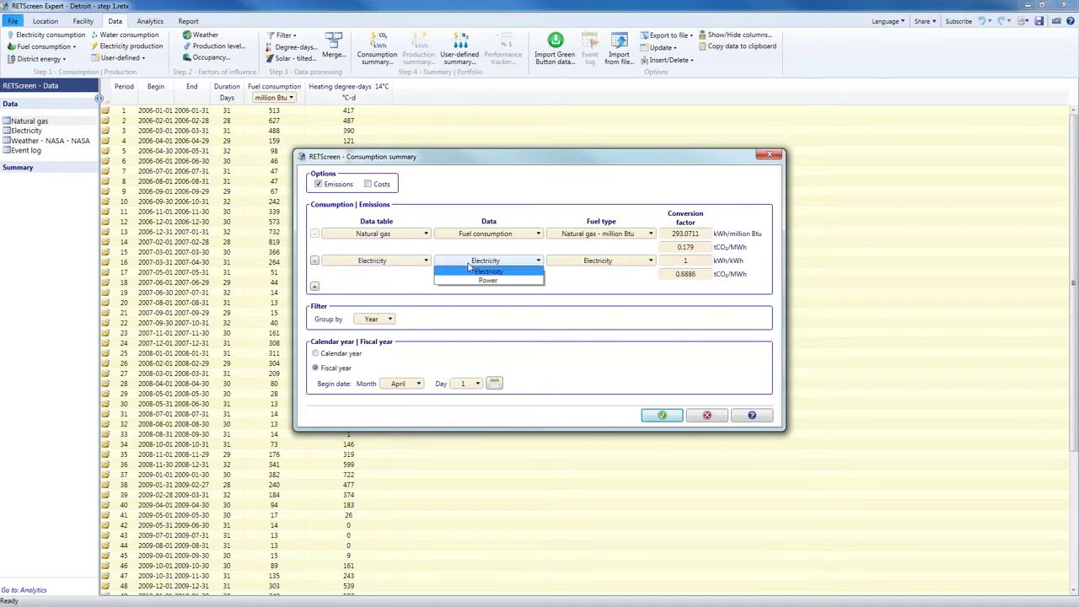
pyautogui.click(469, 271)
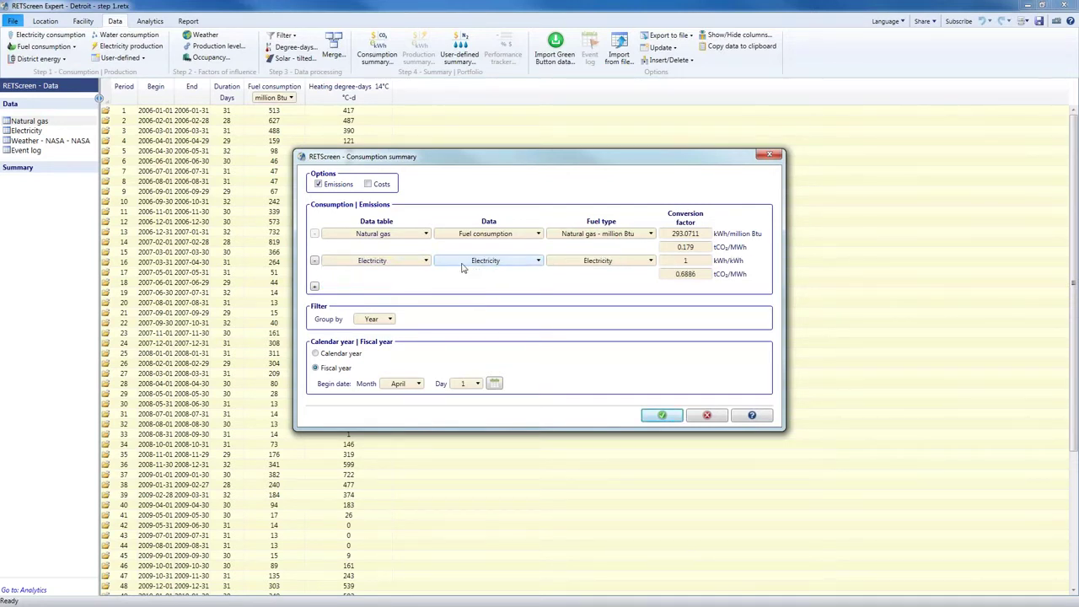
pyautogui.click(593, 263)
pyautogui.click(593, 262)
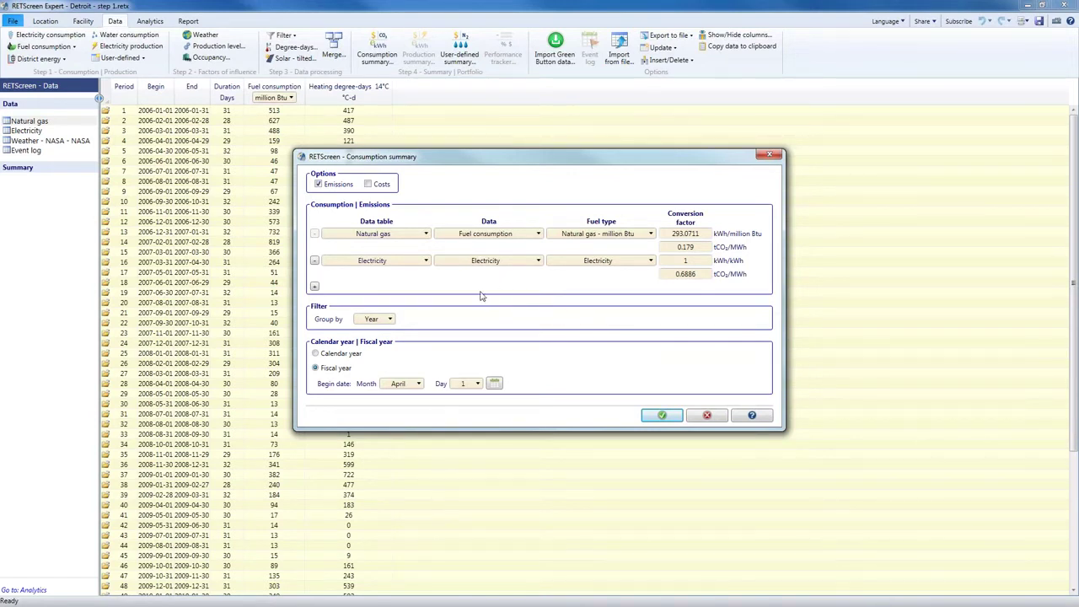
# Group the summary by Month on a calendar-year basis and generate the consumption summary
pyautogui.click(382, 322)
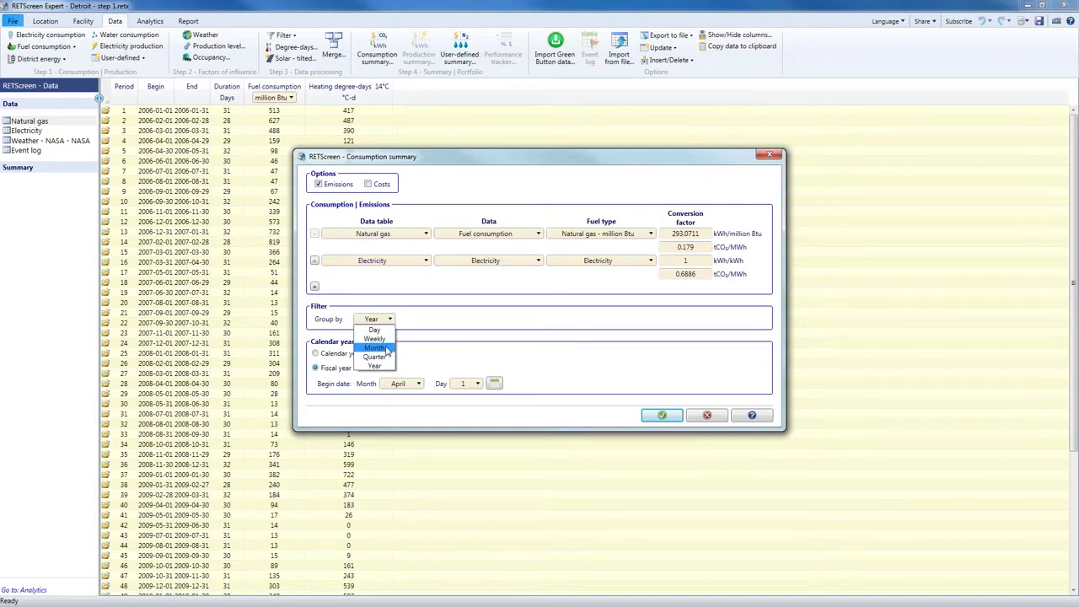
pyautogui.click(375, 347)
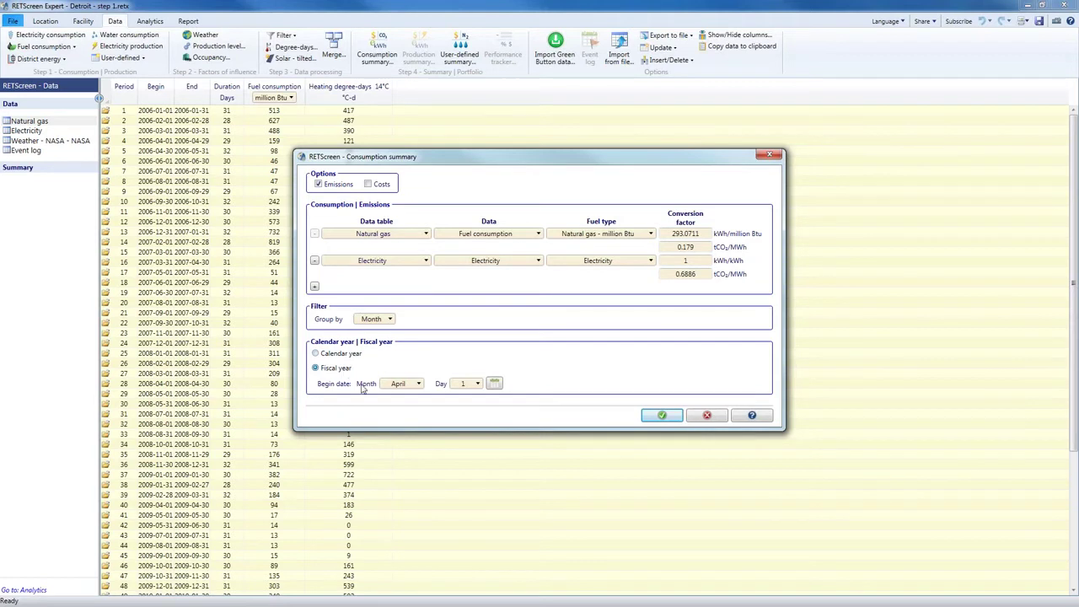
pyautogui.click(328, 358)
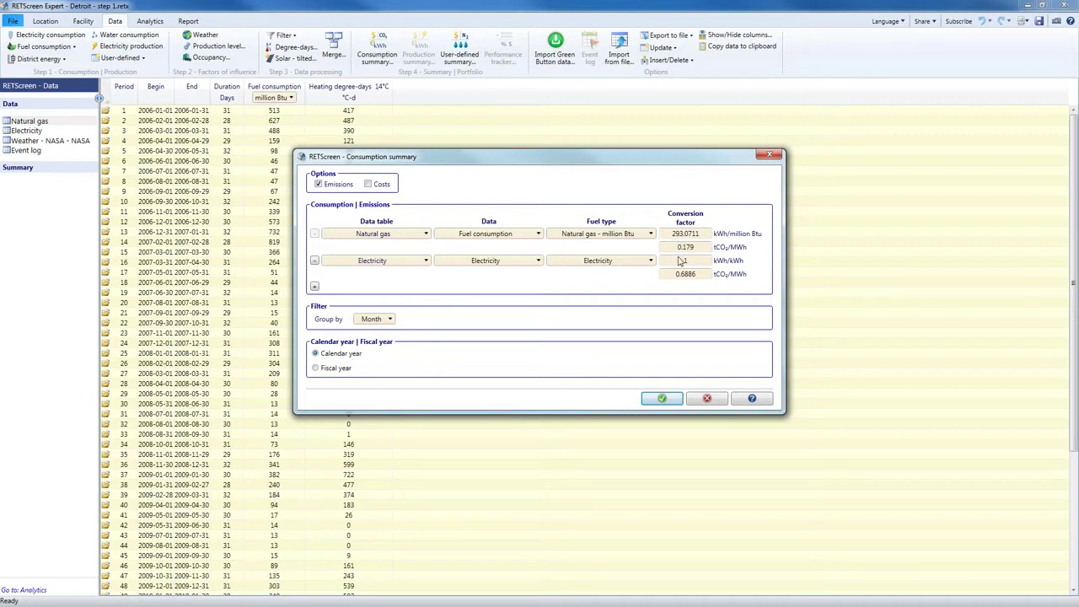
pyautogui.click(663, 399)
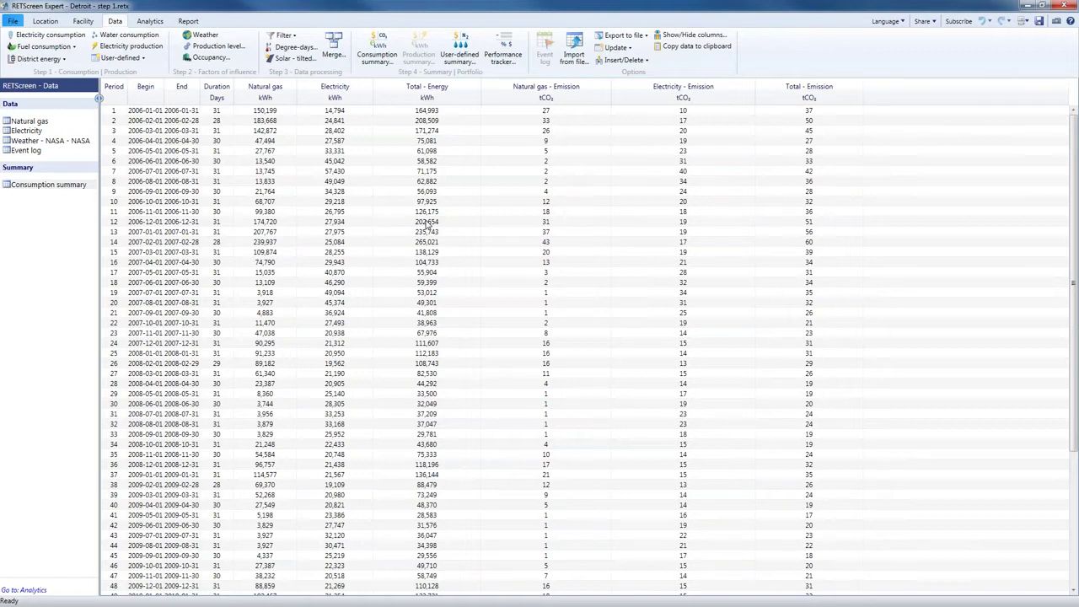
# Examine the March 2006 energy and emission values for natural gas, electricity and totals, and the August 2006 total energy
pyautogui.click(268, 133)
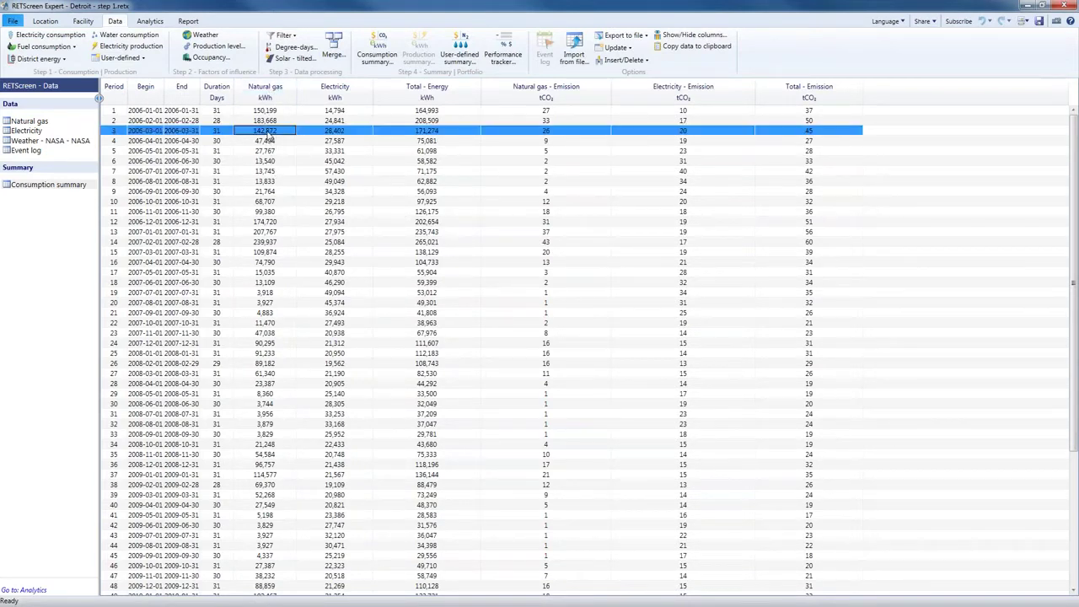
pyautogui.click(357, 133)
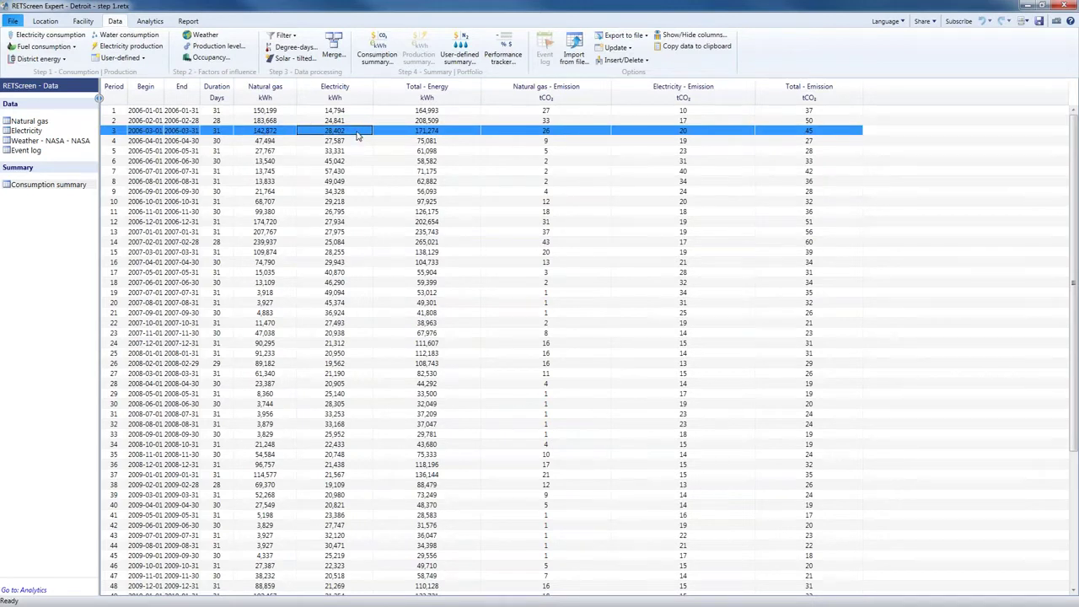
pyautogui.click(287, 133)
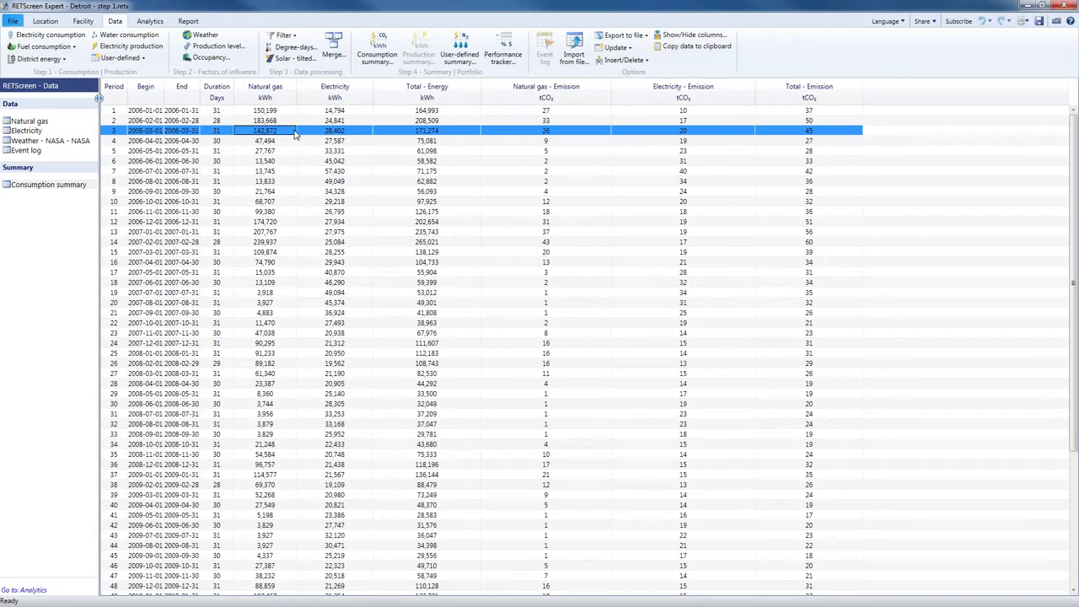
pyautogui.click(351, 137)
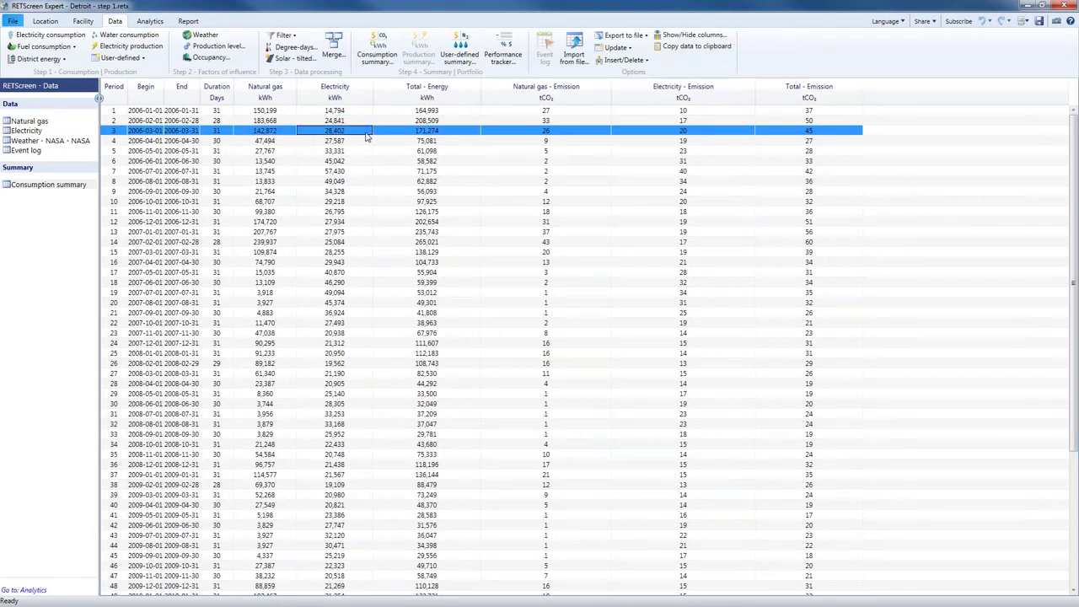
pyautogui.click(464, 136)
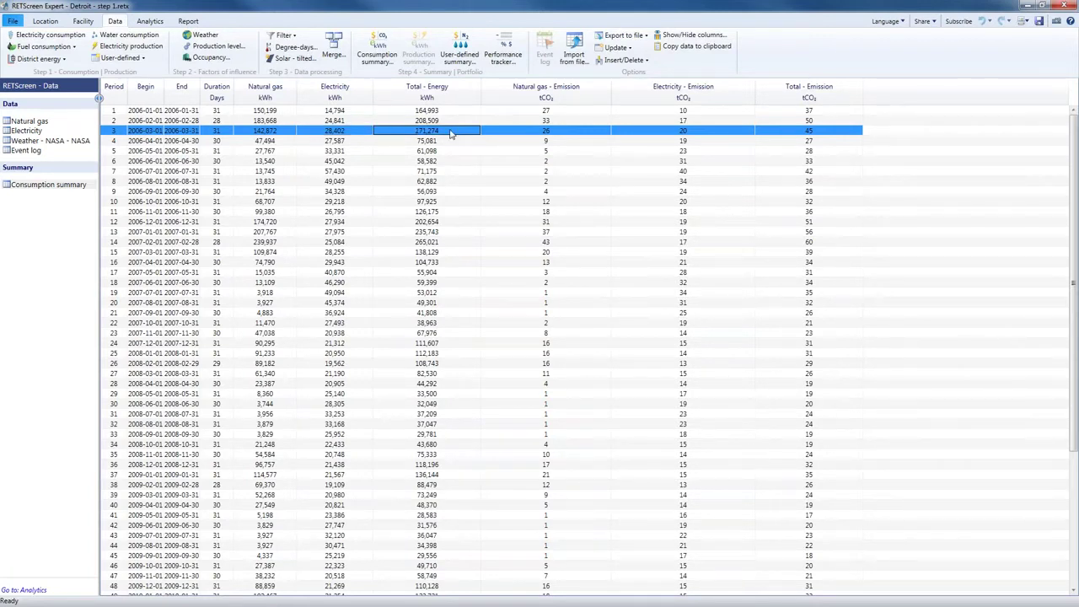
pyautogui.click(582, 132)
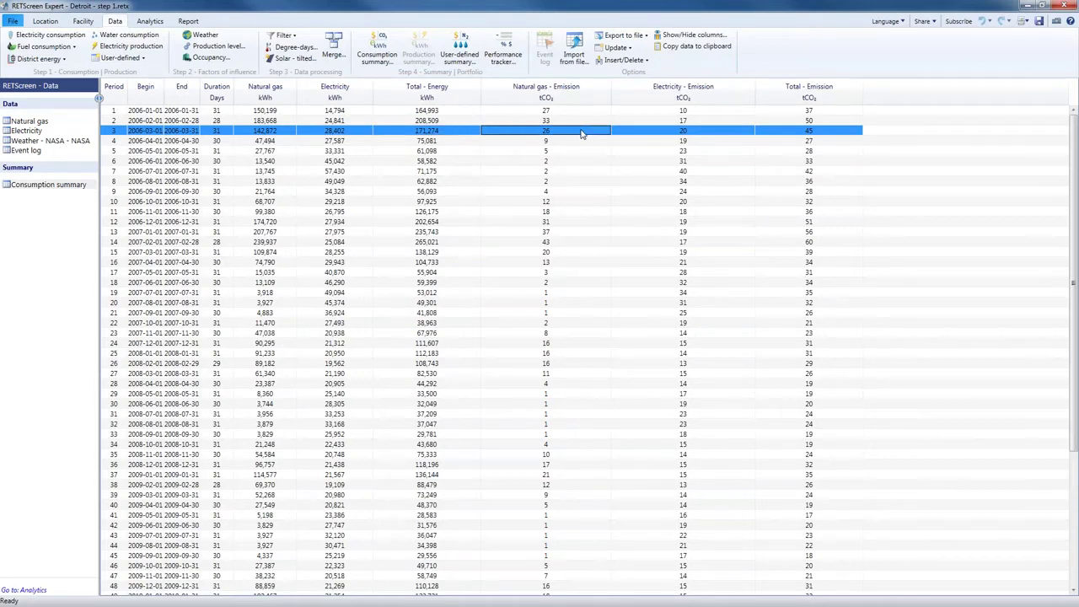
pyautogui.click(653, 132)
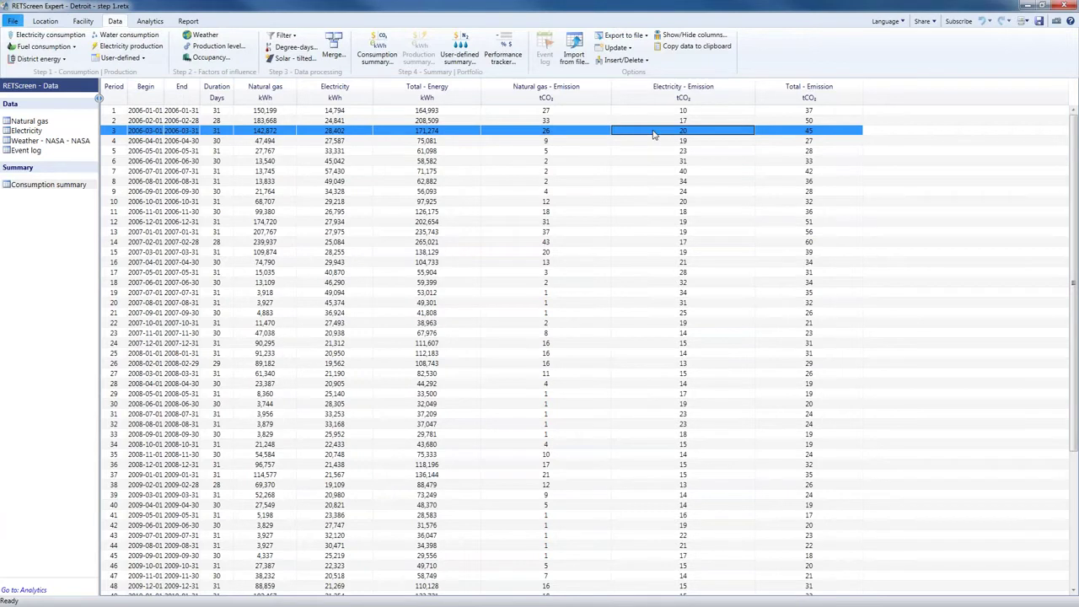
pyautogui.click(792, 132)
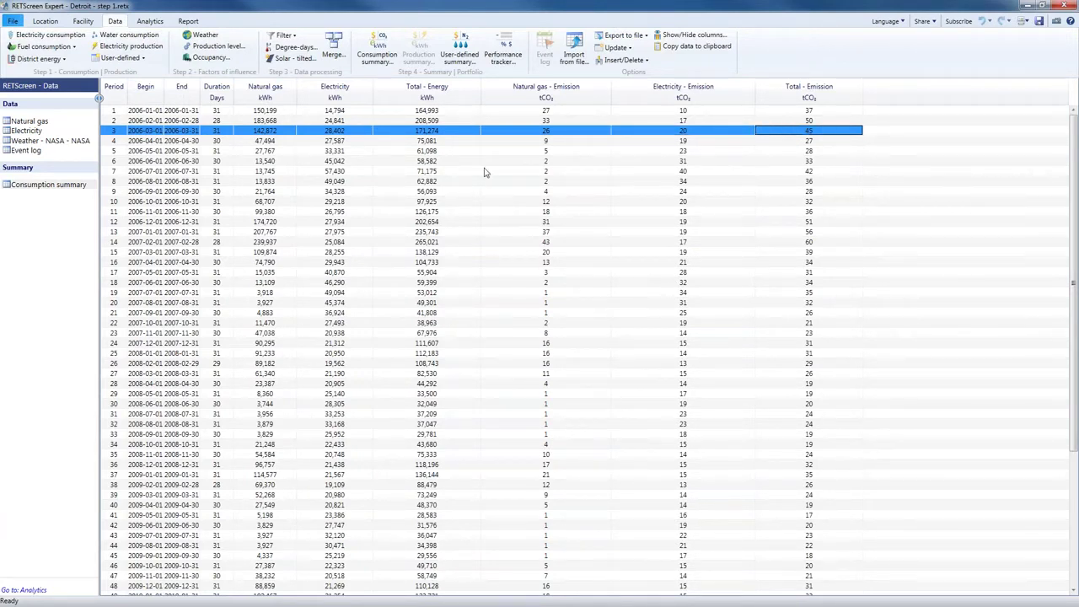
pyautogui.click(436, 183)
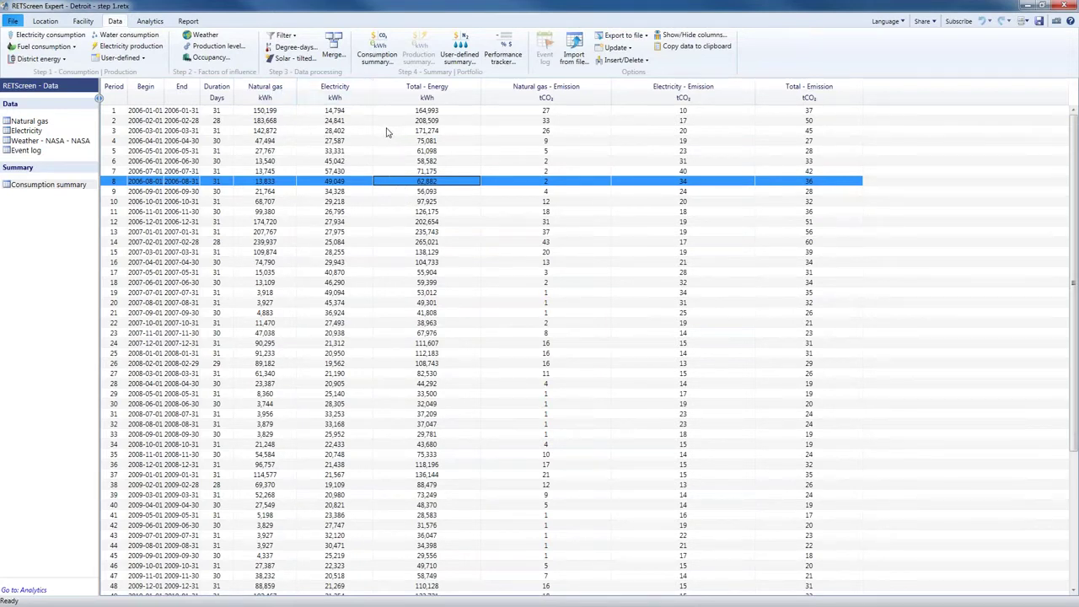
# Start a Predicted | Actual consumption summary with Natural gas - Fuel consumption as its first fuel type and Natural gas - Before as its regression analysis
pyautogui.click(148, 21)
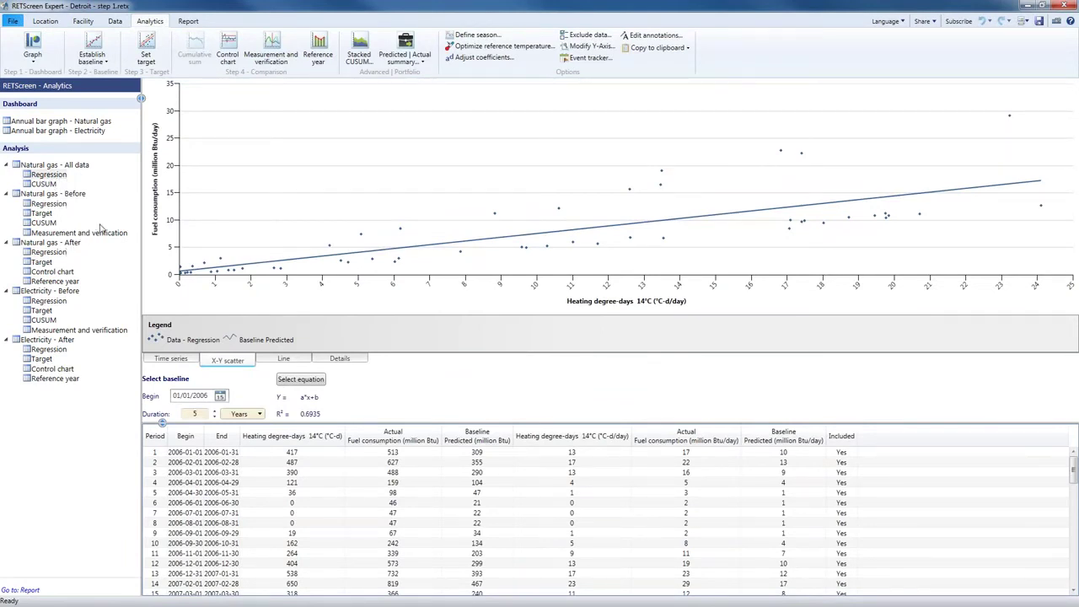
pyautogui.click(424, 66)
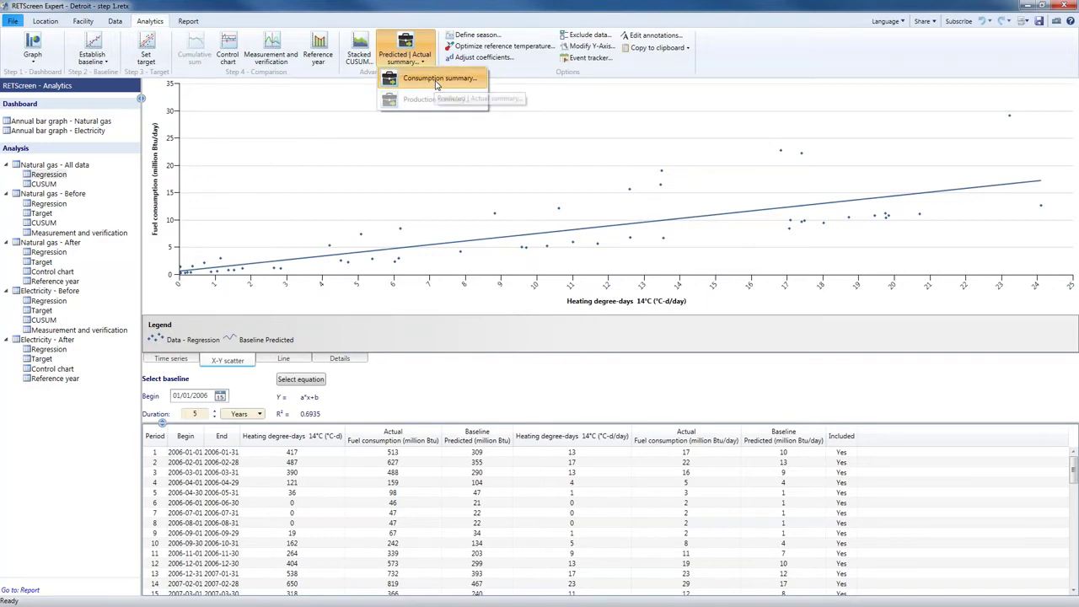
pyautogui.click(436, 79)
pyautogui.moveTo(455, 251); pyautogui.dragTo(404, 158)
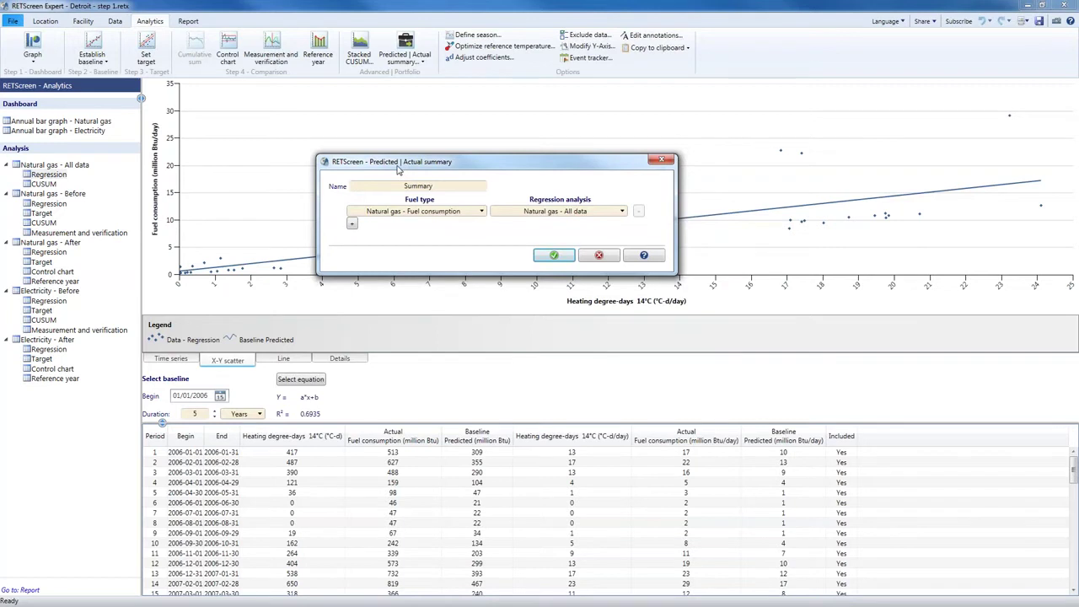
pyautogui.click(424, 213)
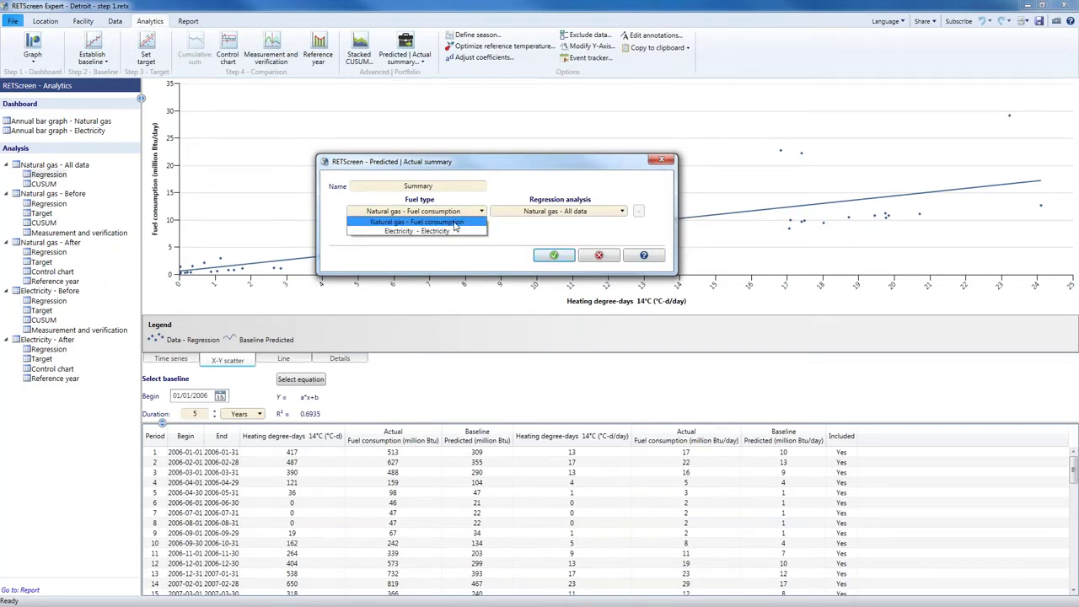
pyautogui.click(456, 222)
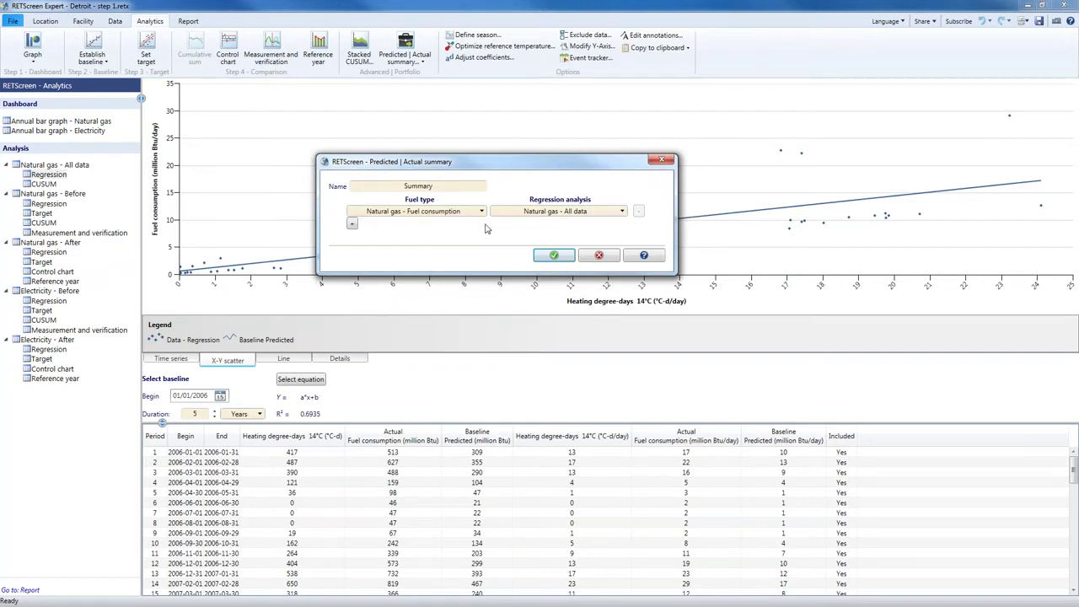
pyautogui.click(569, 217)
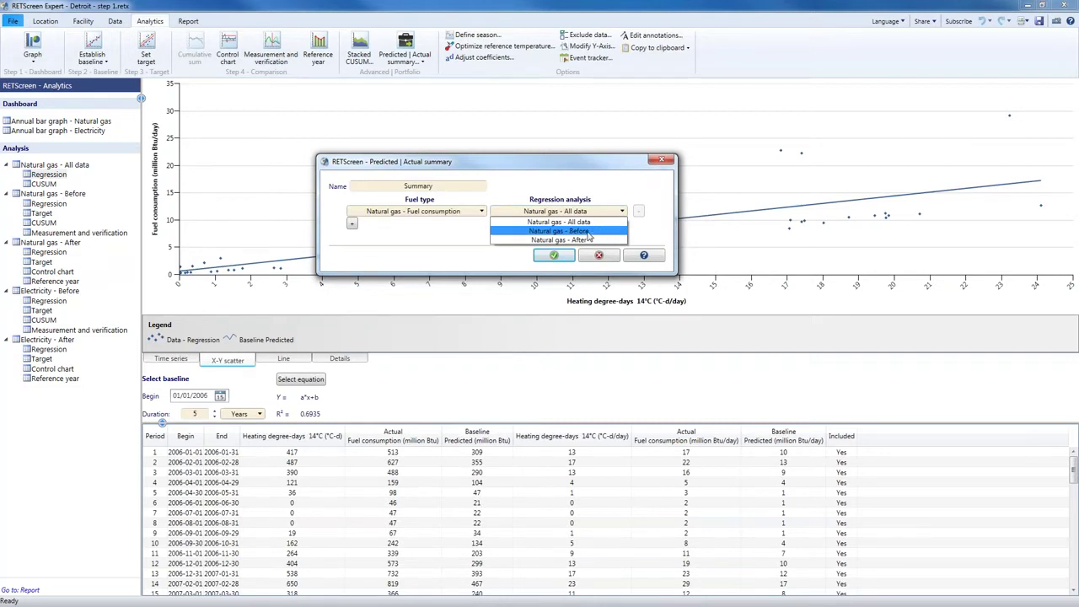
pyautogui.click(588, 233)
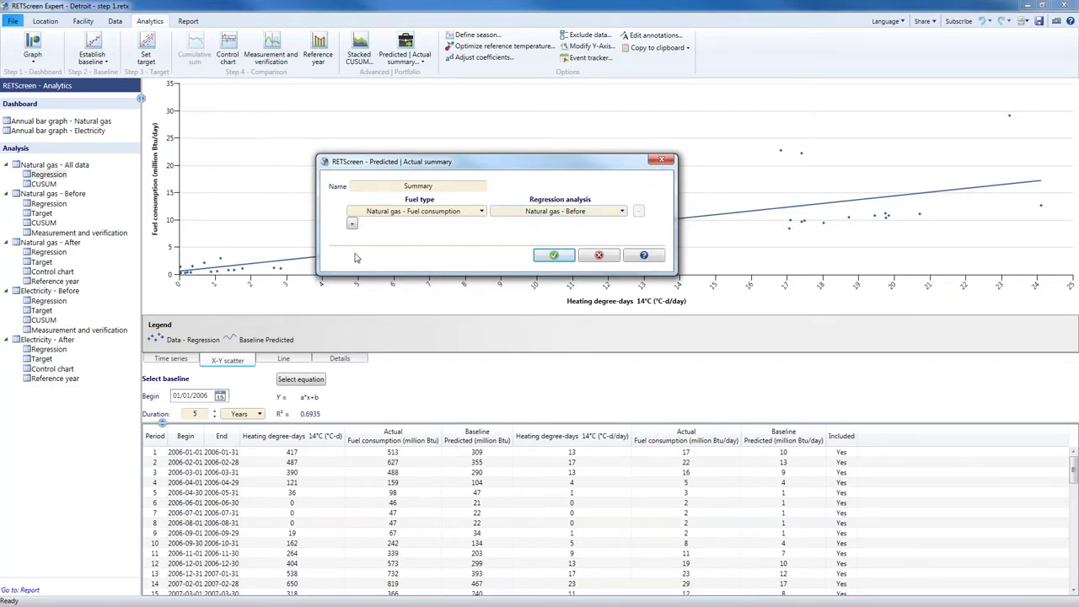
# Add a second fuel entry to the summary, using Electricity - Electricity with the Electricity - Before regression analysis
pyautogui.click(354, 225)
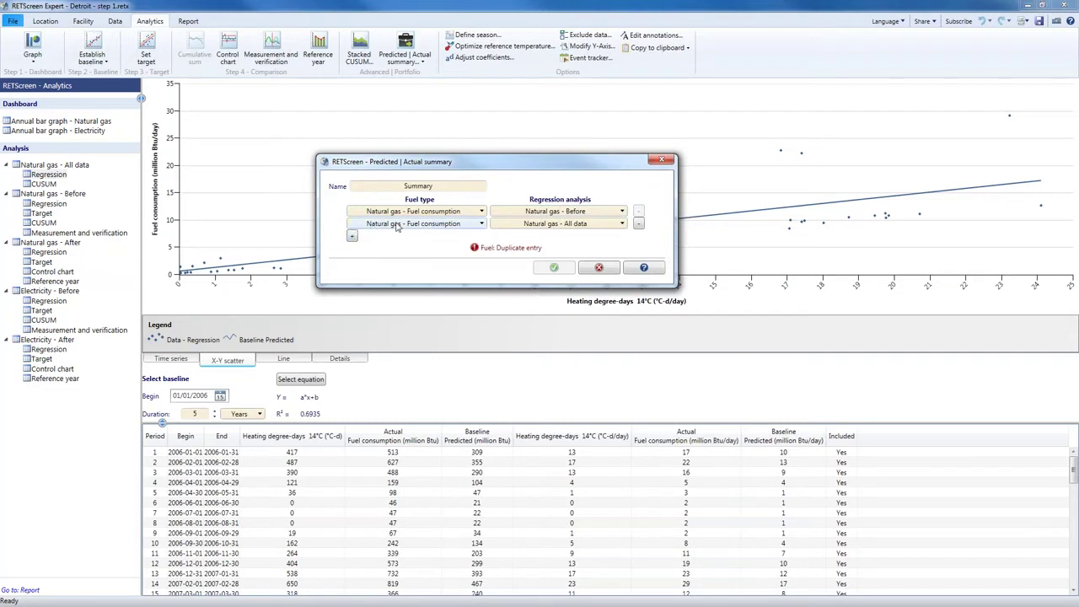
pyautogui.click(471, 230)
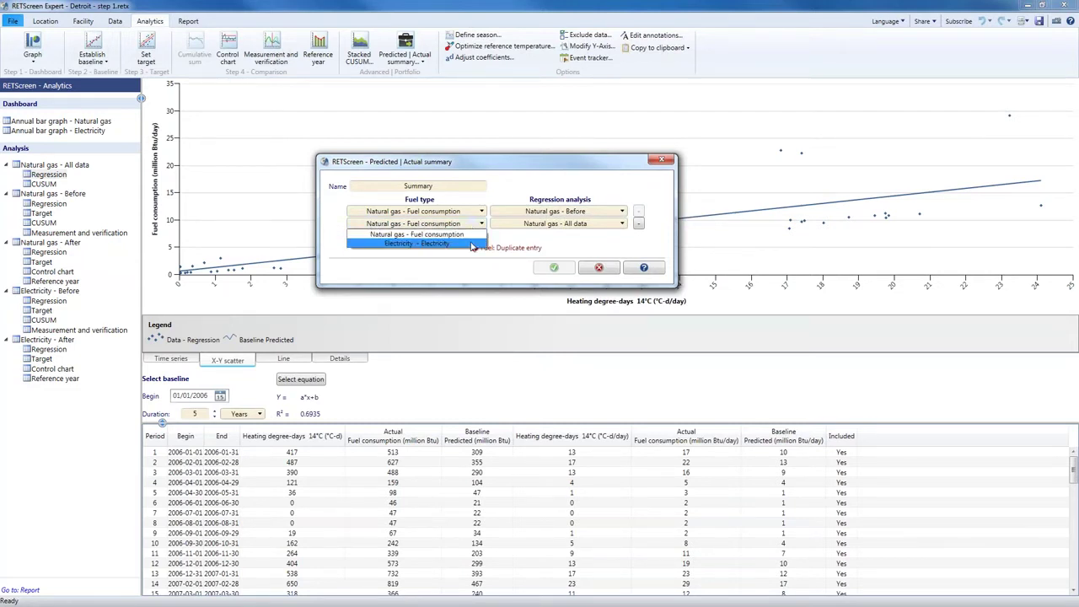
pyautogui.click(473, 247)
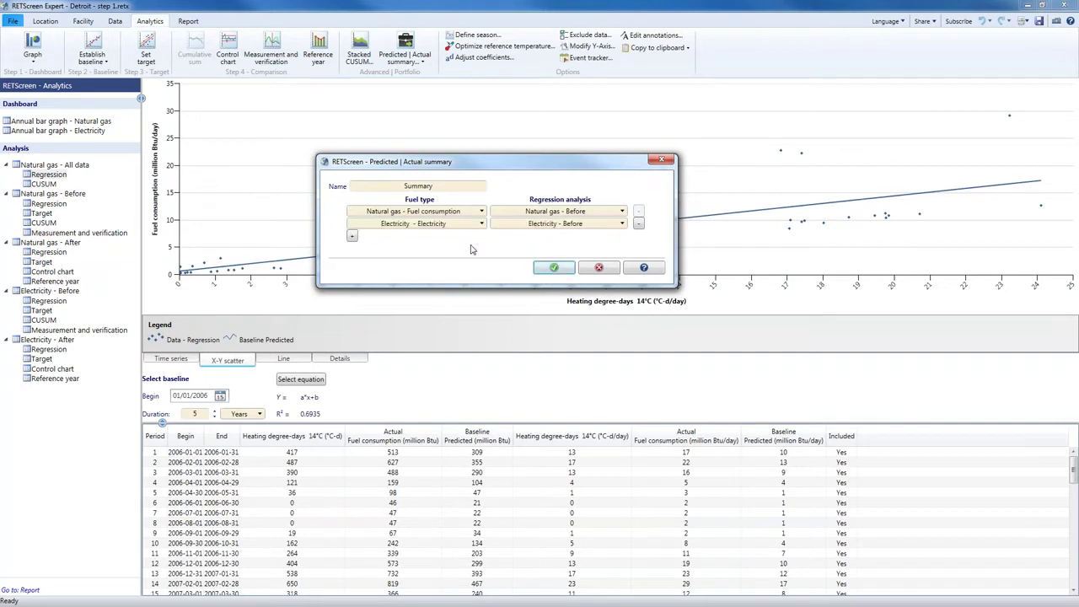
pyautogui.click(603, 226)
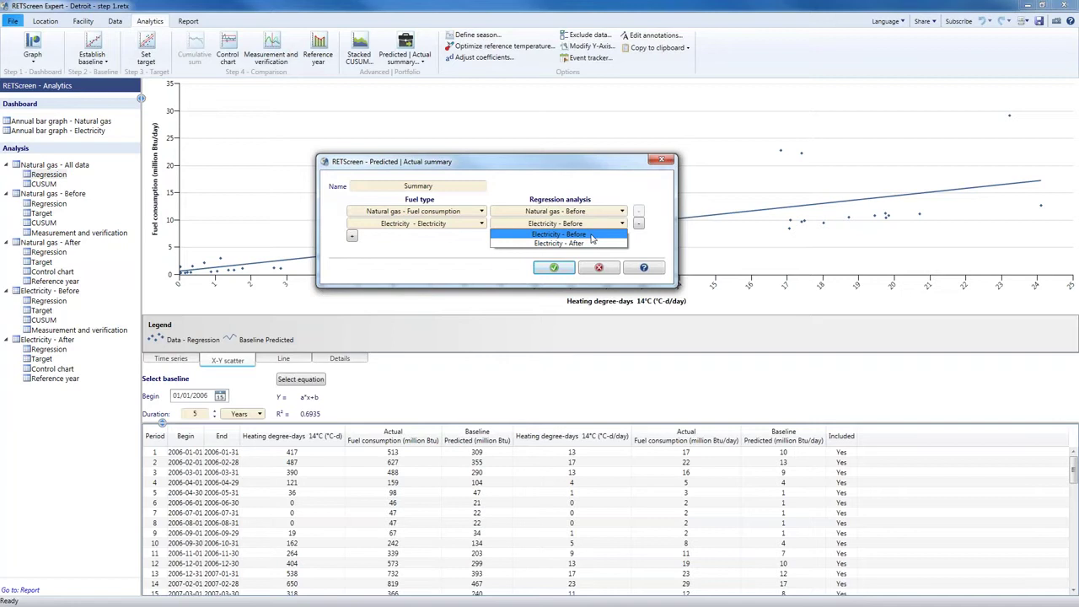
pyautogui.click(593, 235)
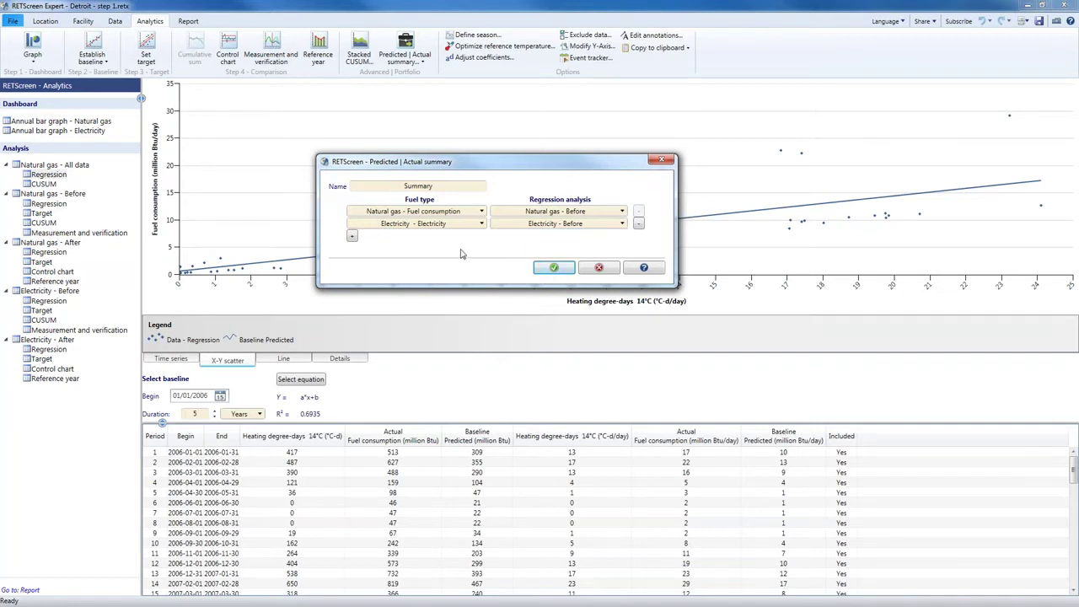
# Add a third fuel entry, remove it again, and generate the predicted/actual summary for natural gas and electricity
pyautogui.click(353, 237)
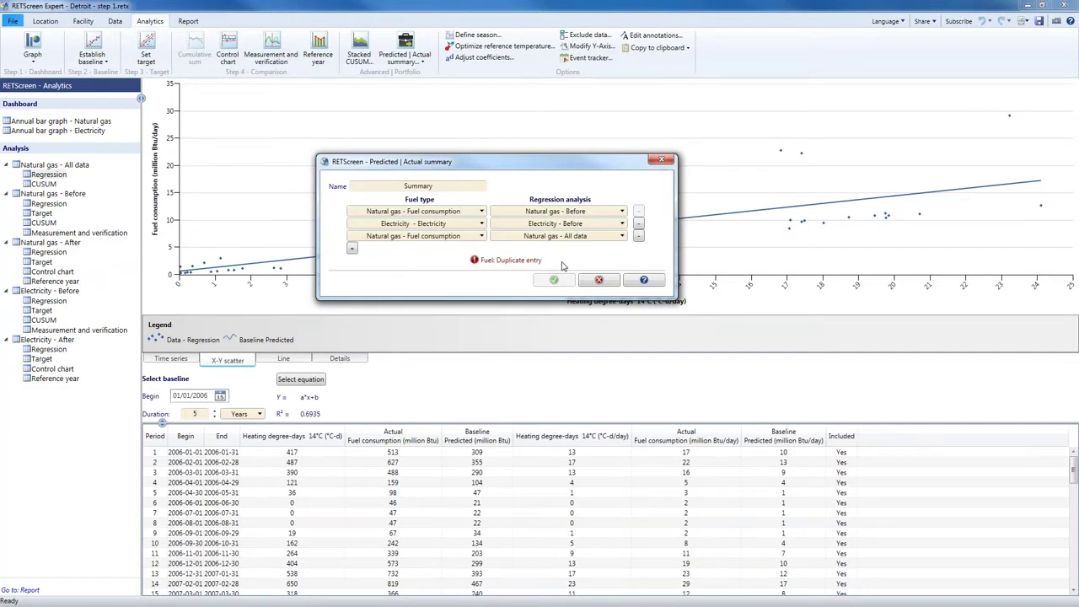
pyautogui.click(639, 240)
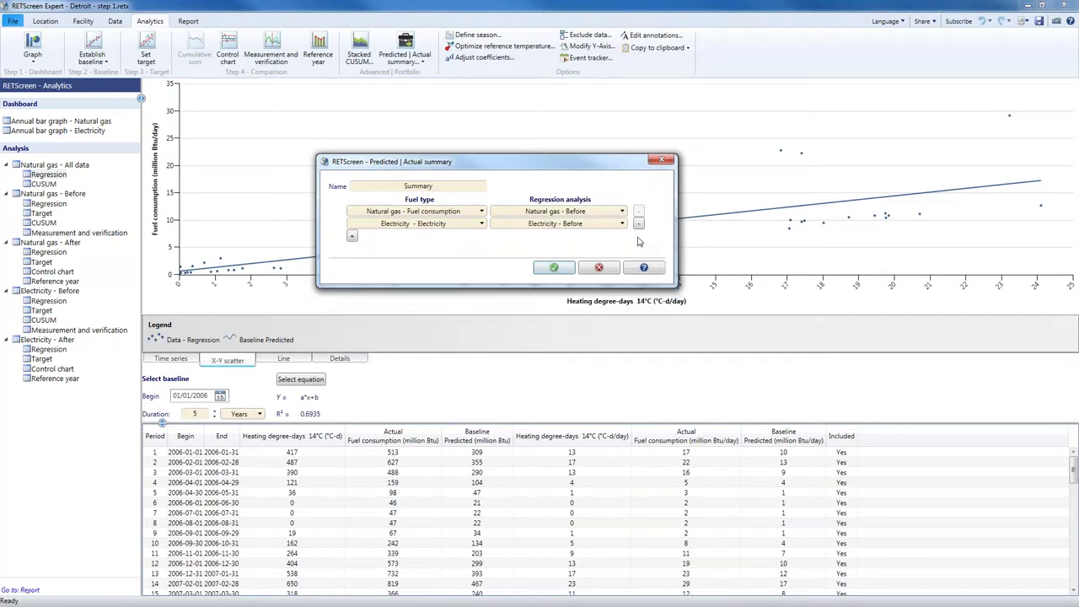
pyautogui.click(555, 270)
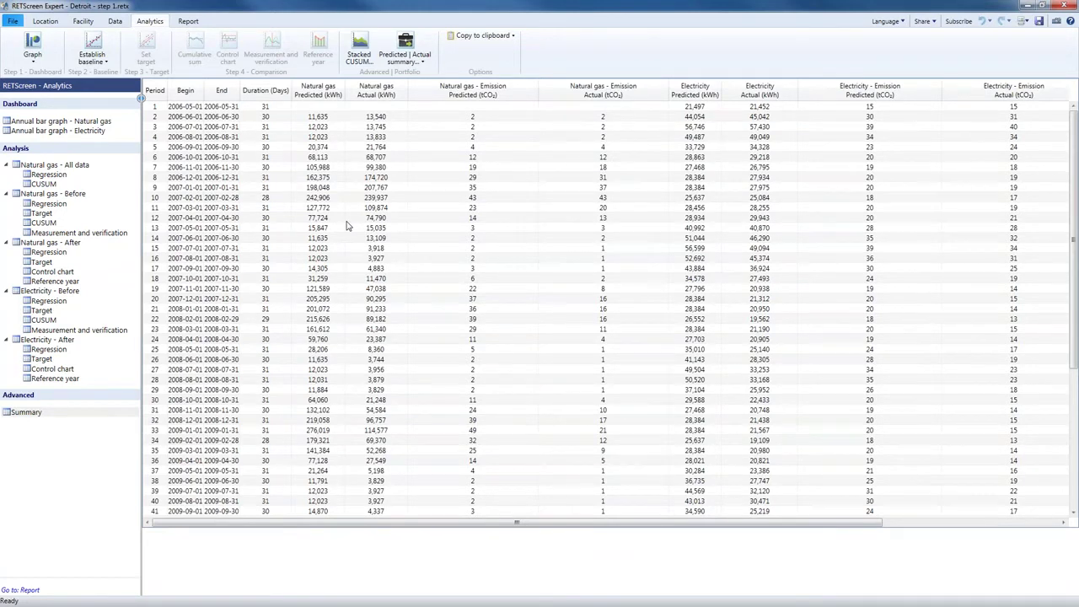
# Compare the September 2006 predicted and actual energy and emission values for natural gas, electricity and the totals
pyautogui.click(318, 147)
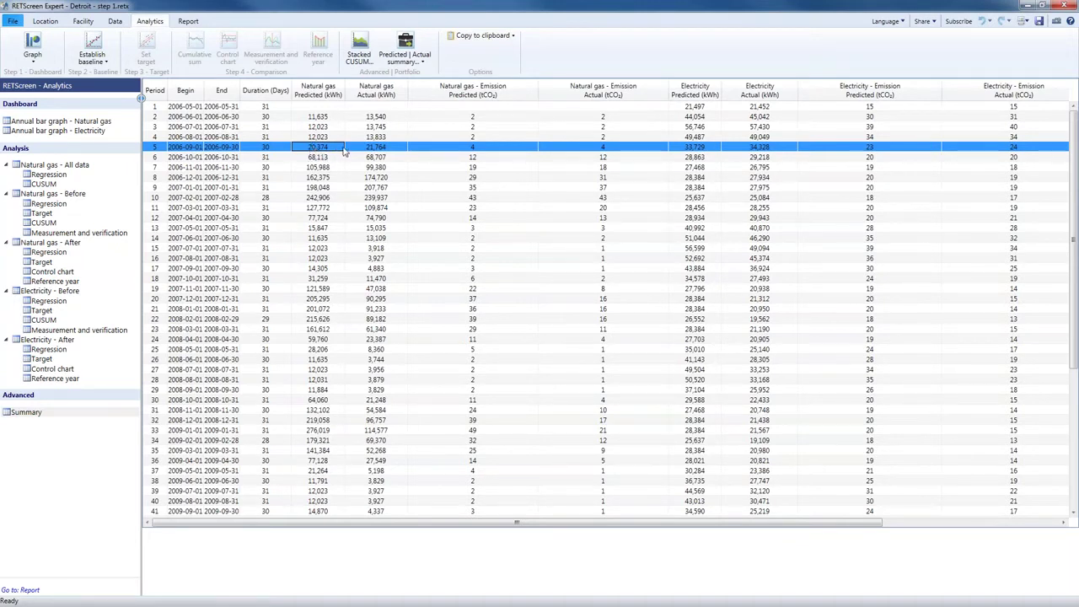
pyautogui.click(399, 150)
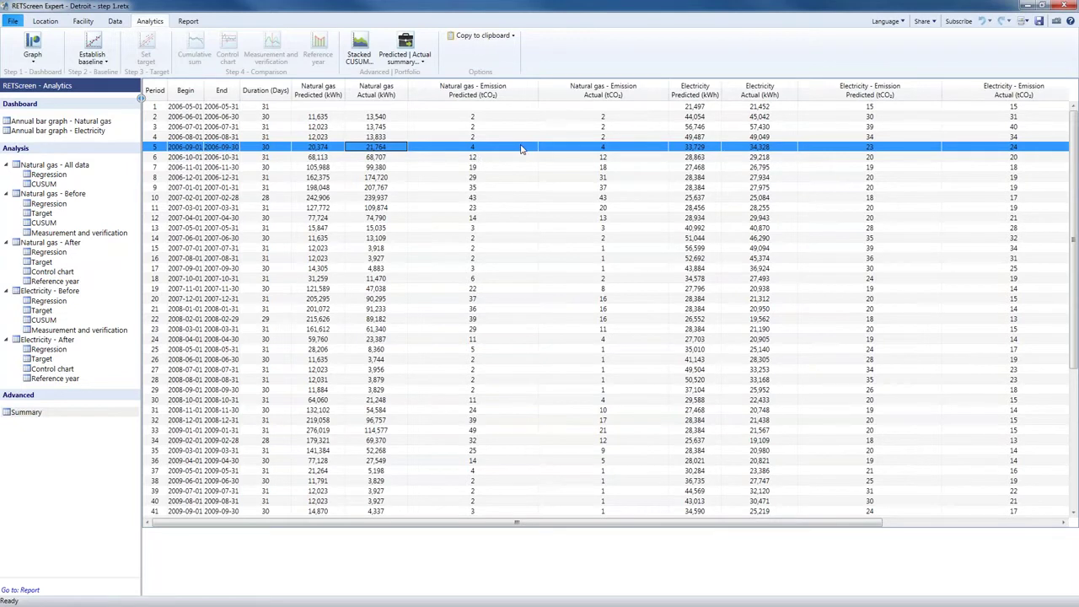
pyautogui.click(593, 149)
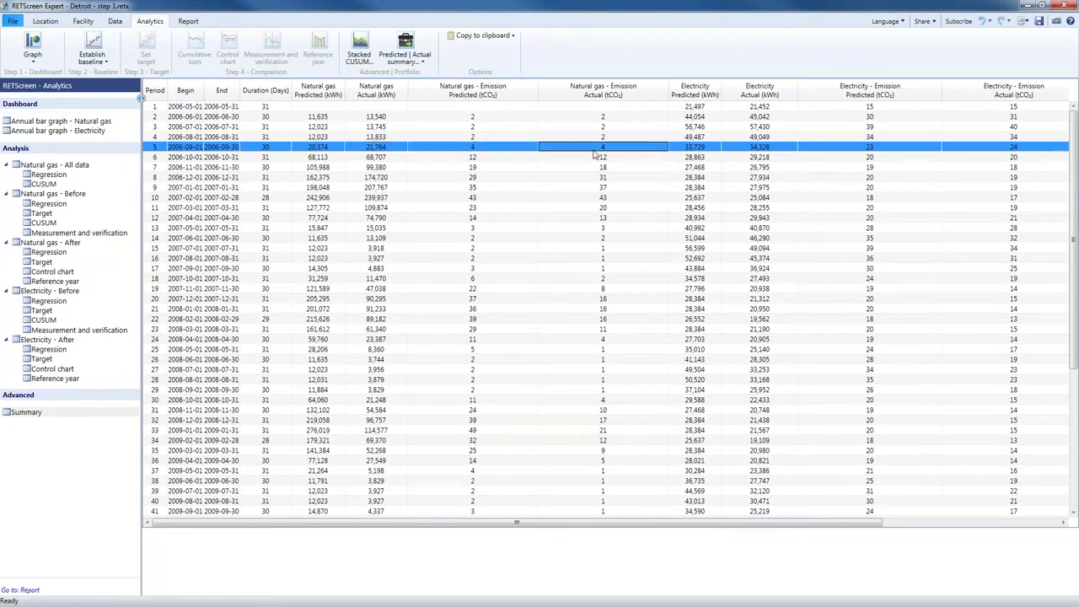
pyautogui.click(716, 150)
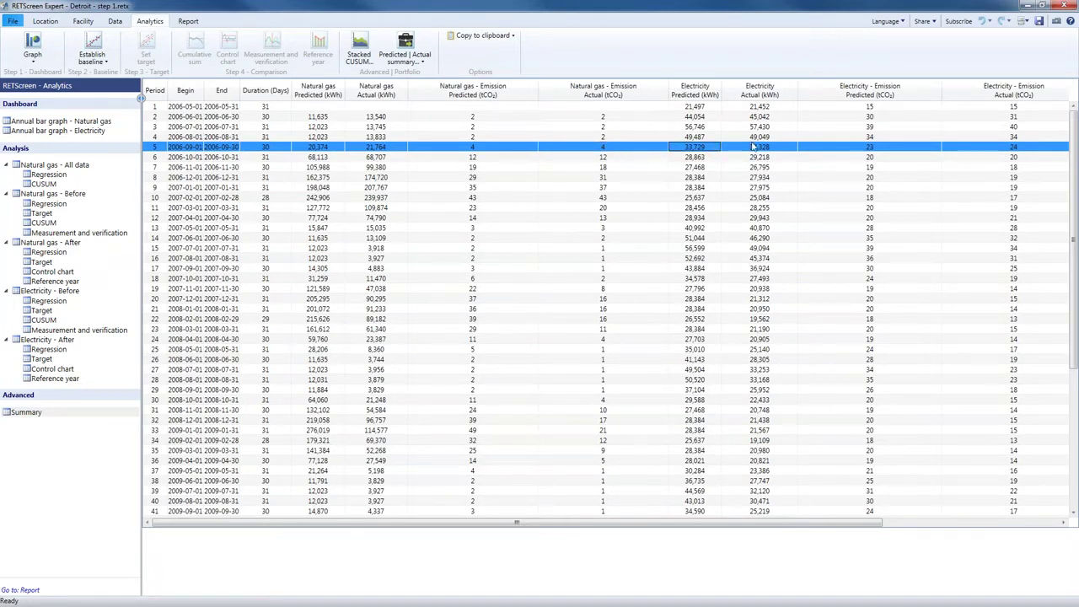
pyautogui.click(784, 148)
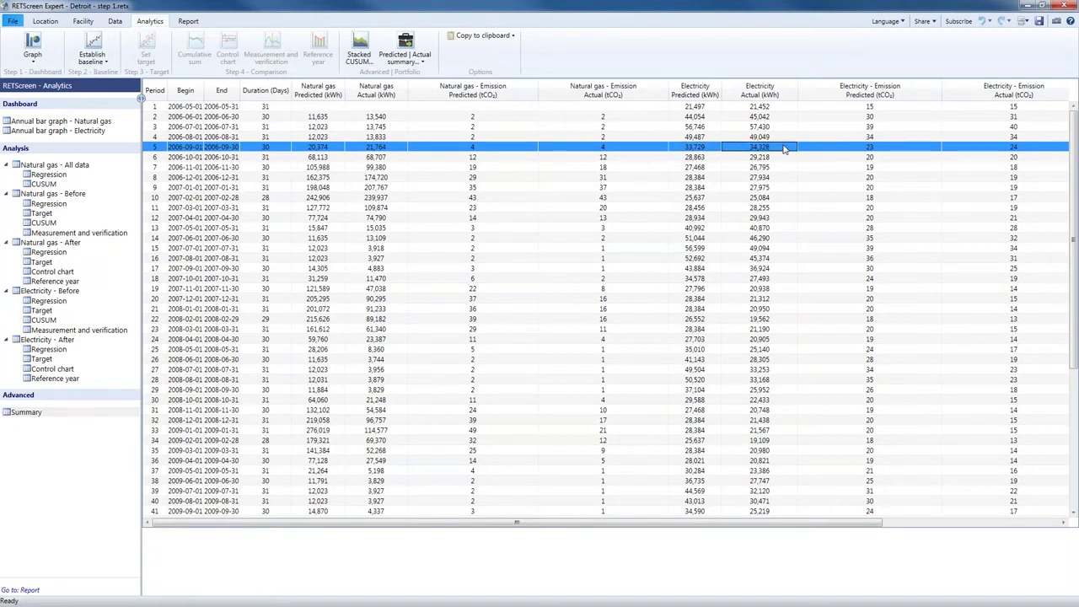
pyautogui.click(844, 147)
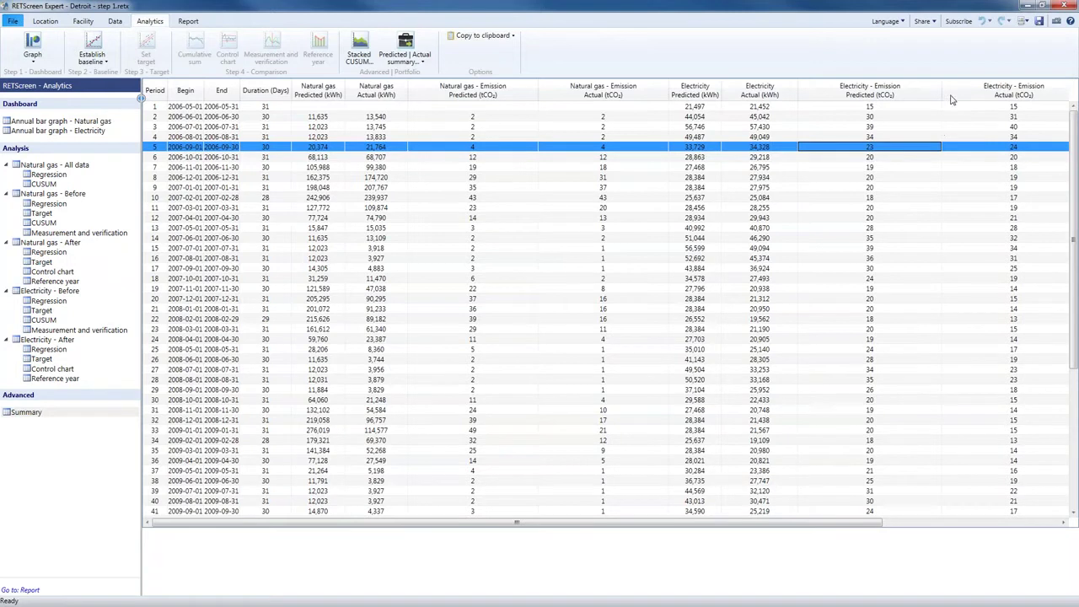
pyautogui.moveTo(942, 90); pyautogui.dragTo(890, 101)
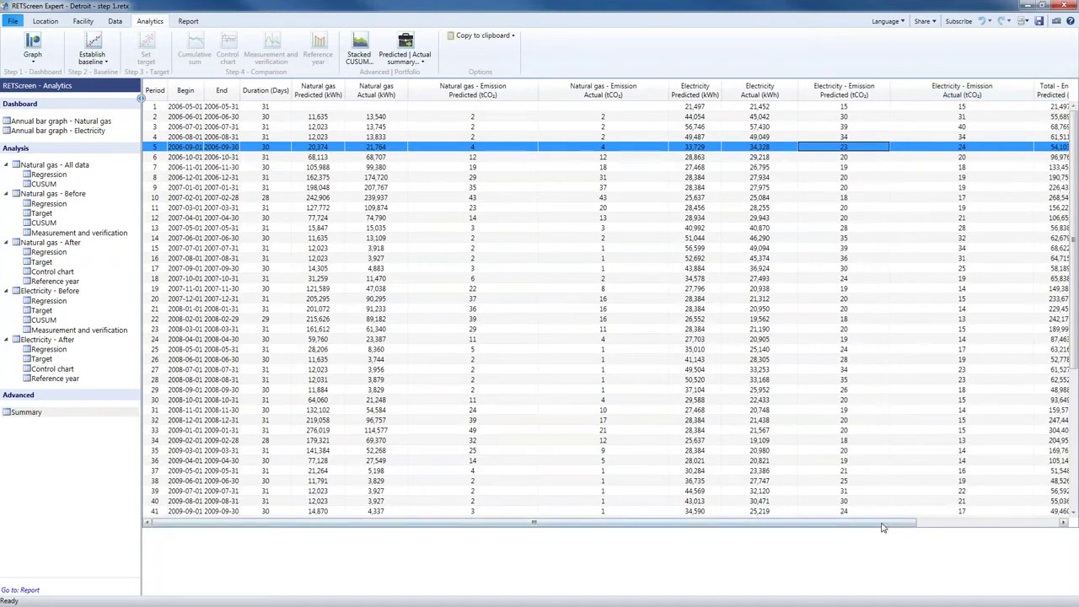
pyautogui.moveTo(897, 523); pyautogui.dragTo(1071, 518)
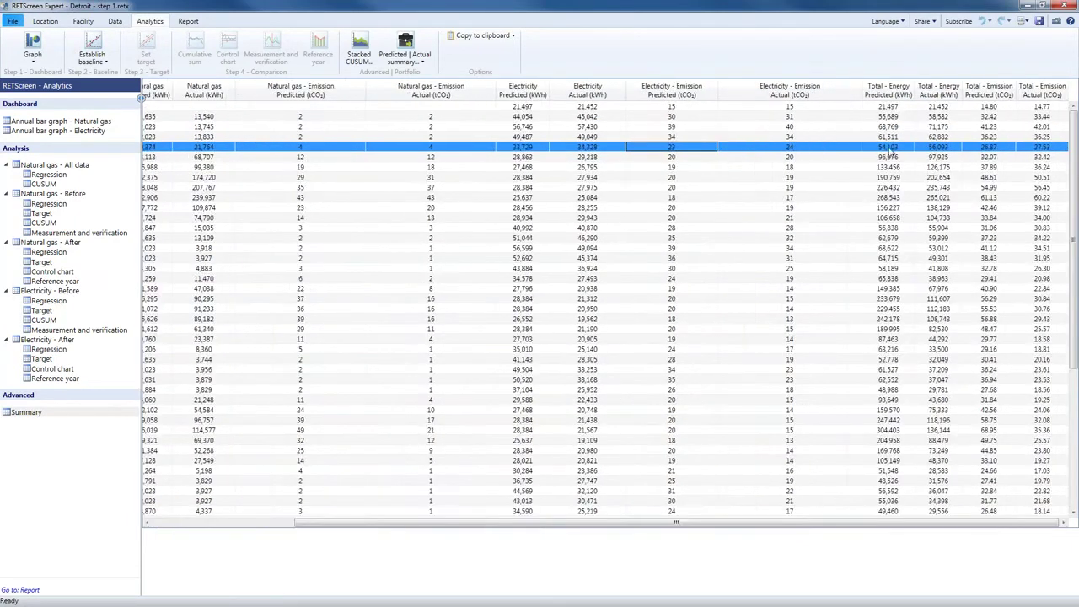
pyautogui.click(888, 148)
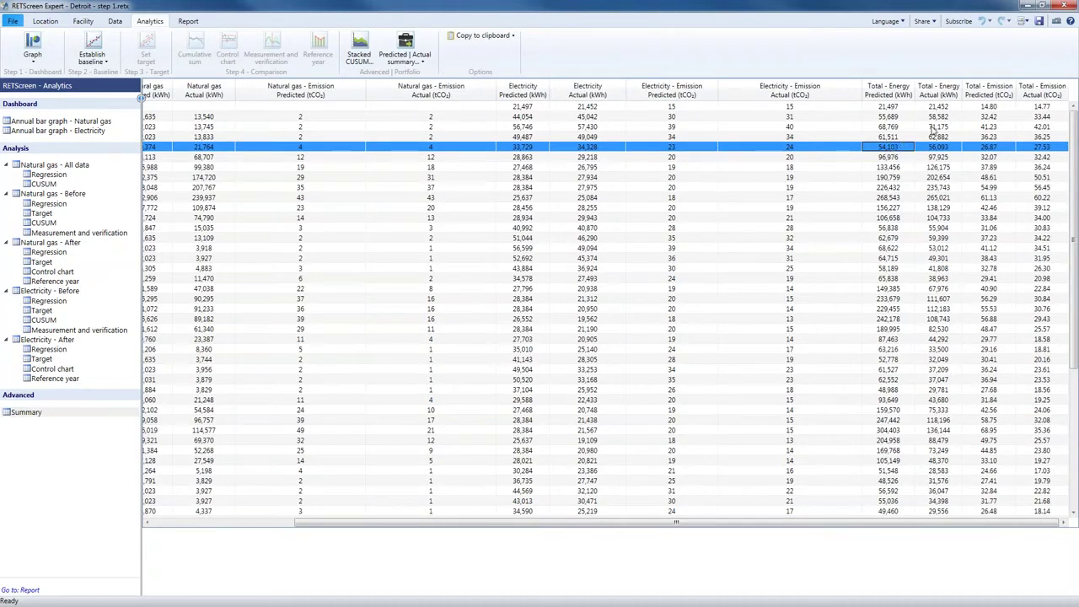
pyautogui.click(949, 148)
pyautogui.click(212, 523)
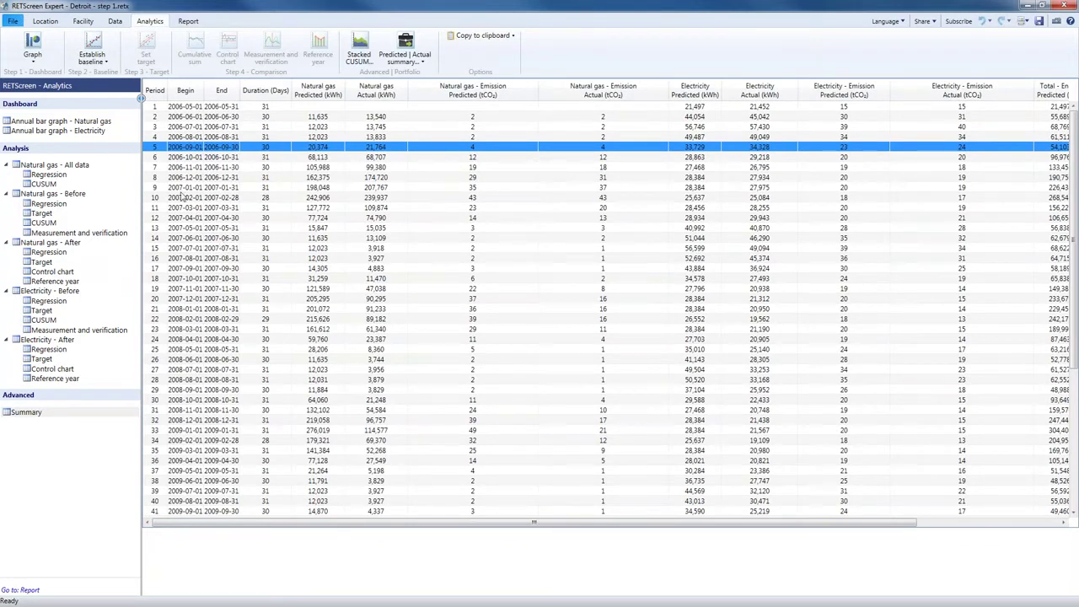
# Save the facility file as Detroit.retx in the CESC webinar Portfolio folder, replacing the existing file
pyautogui.click(14, 22)
pyautogui.click(35, 261)
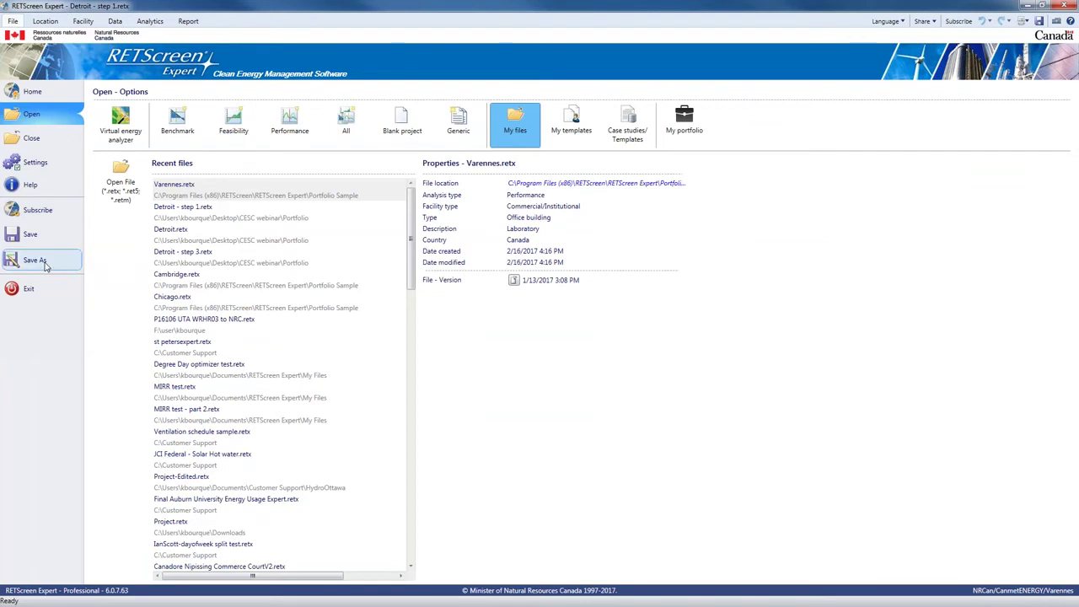
pyautogui.doubleClick(131, 113)
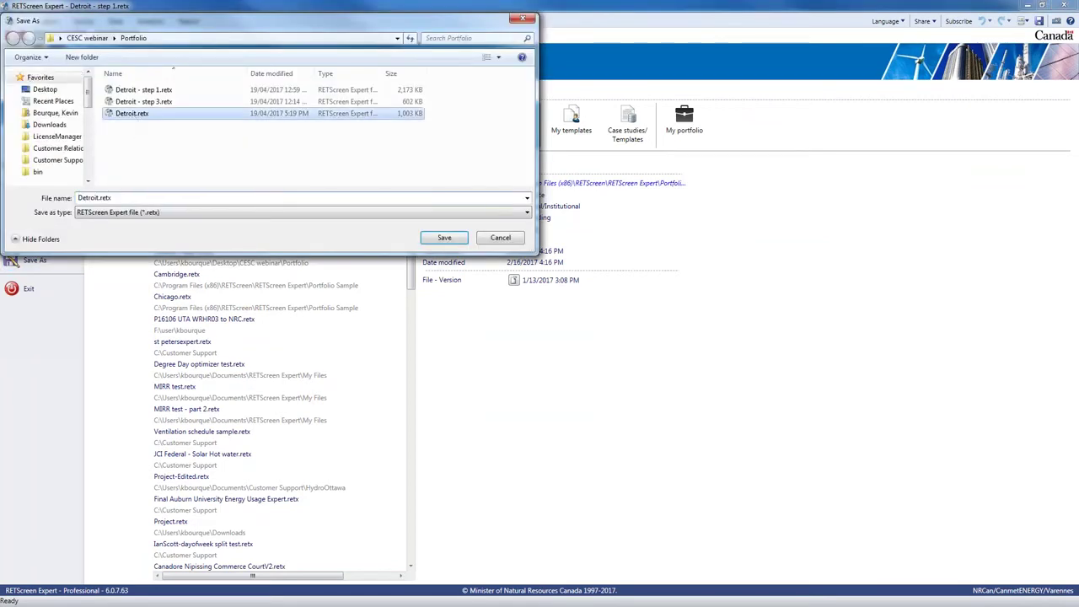
pyautogui.click(588, 352)
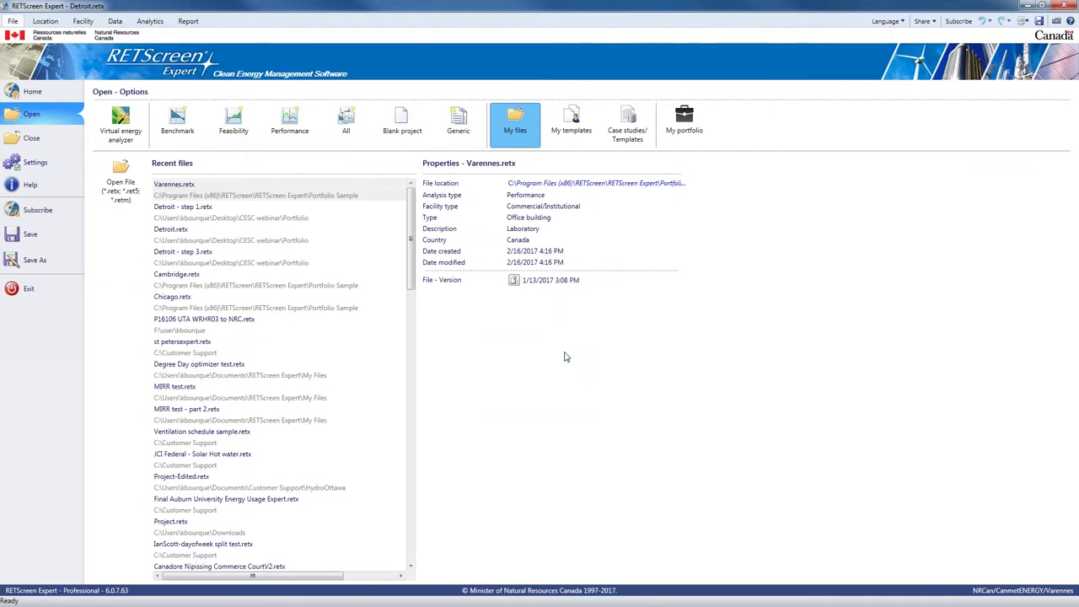
# Switch to the portfolio window, import Detroit.retx from the Desktop's CESC webinar\Portfolio folder, and select the Detroit facility in the list
pyautogui.click(1028, 6)
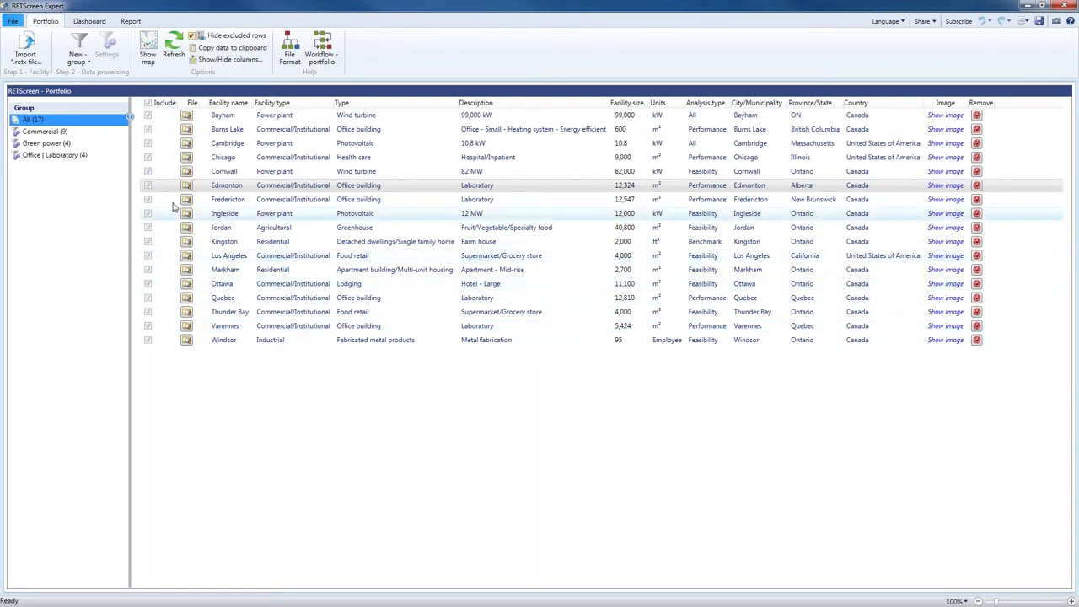
pyautogui.click(26, 54)
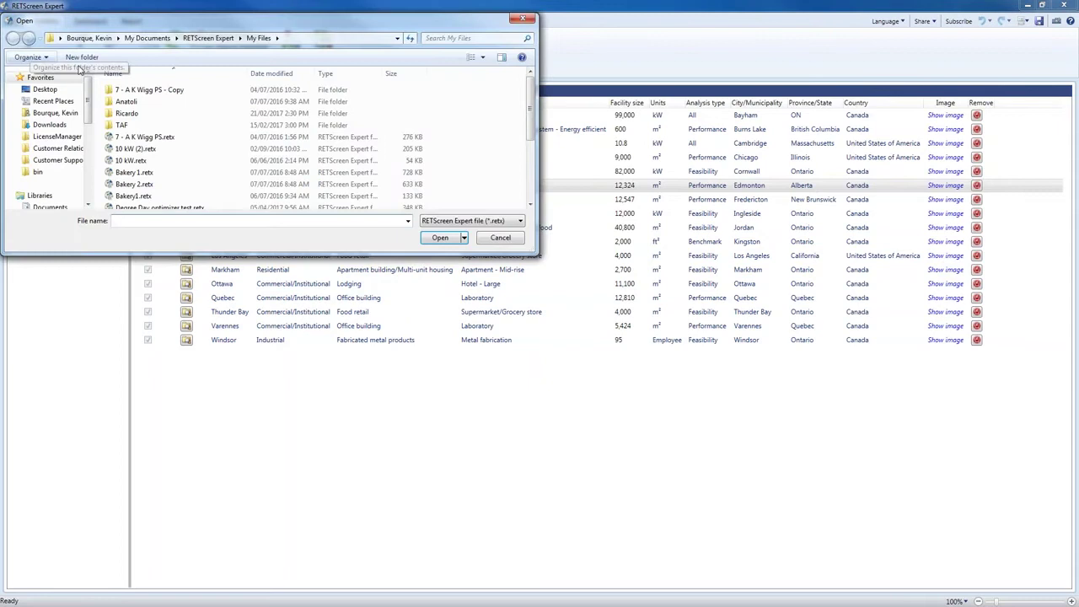
pyautogui.click(34, 90)
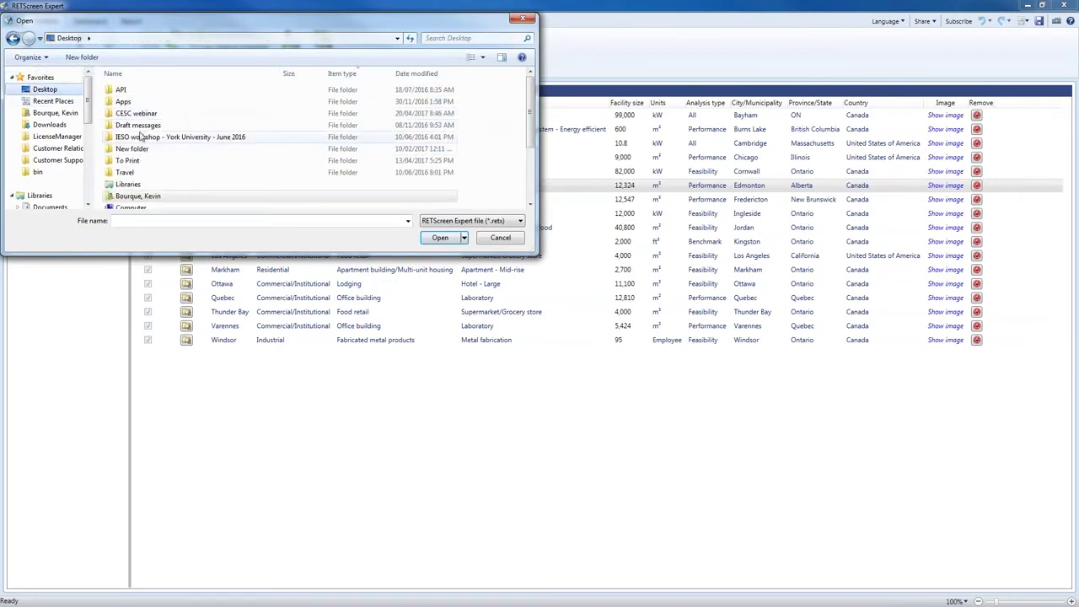
pyautogui.doubleClick(135, 115)
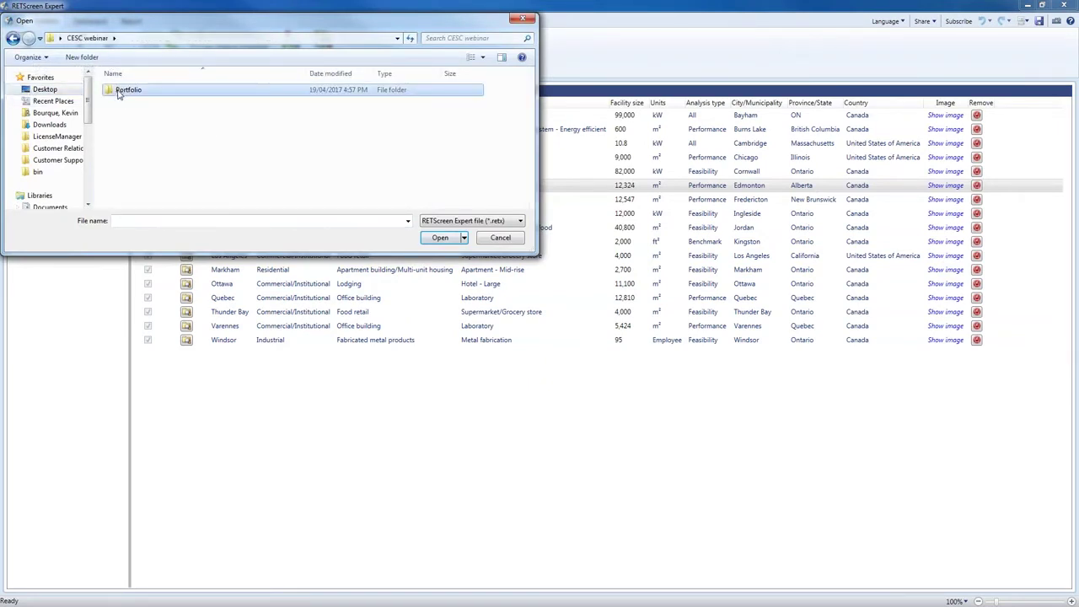
pyautogui.doubleClick(122, 91)
pyautogui.doubleClick(128, 115)
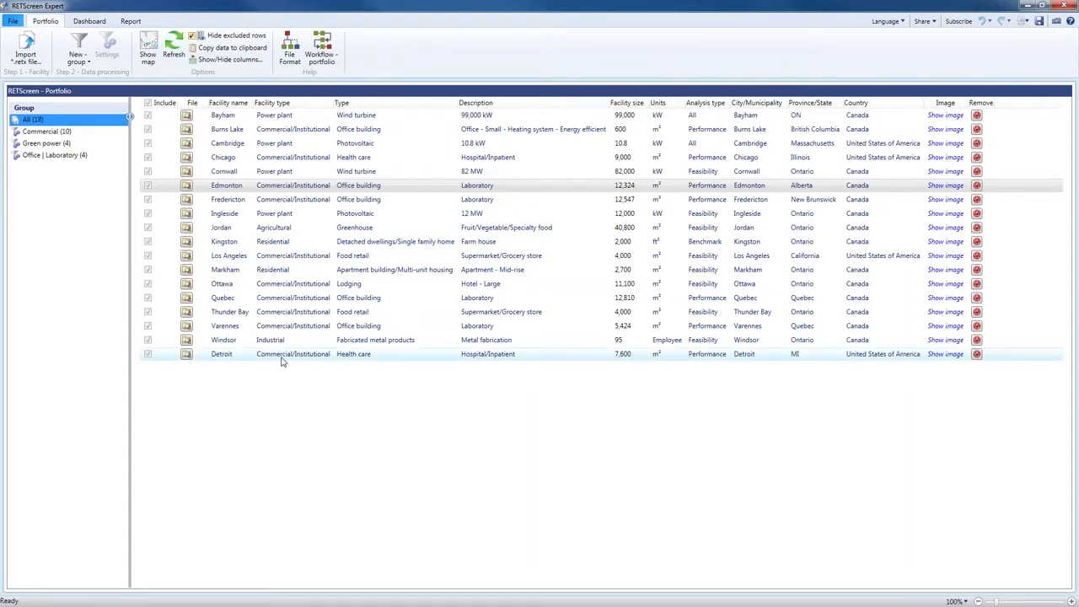
pyautogui.click(282, 356)
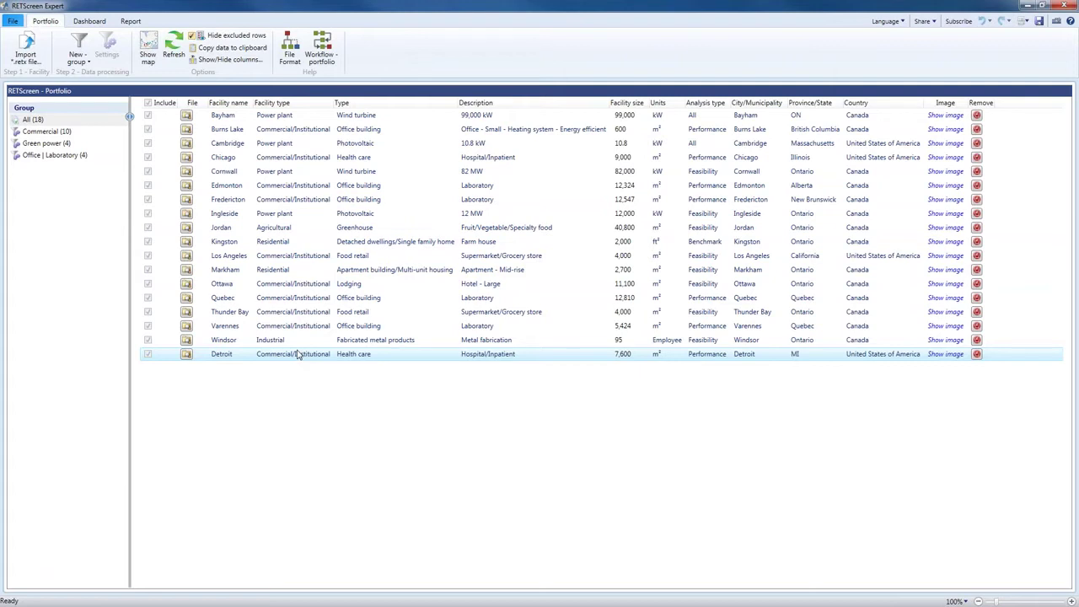
pyautogui.click(297, 354)
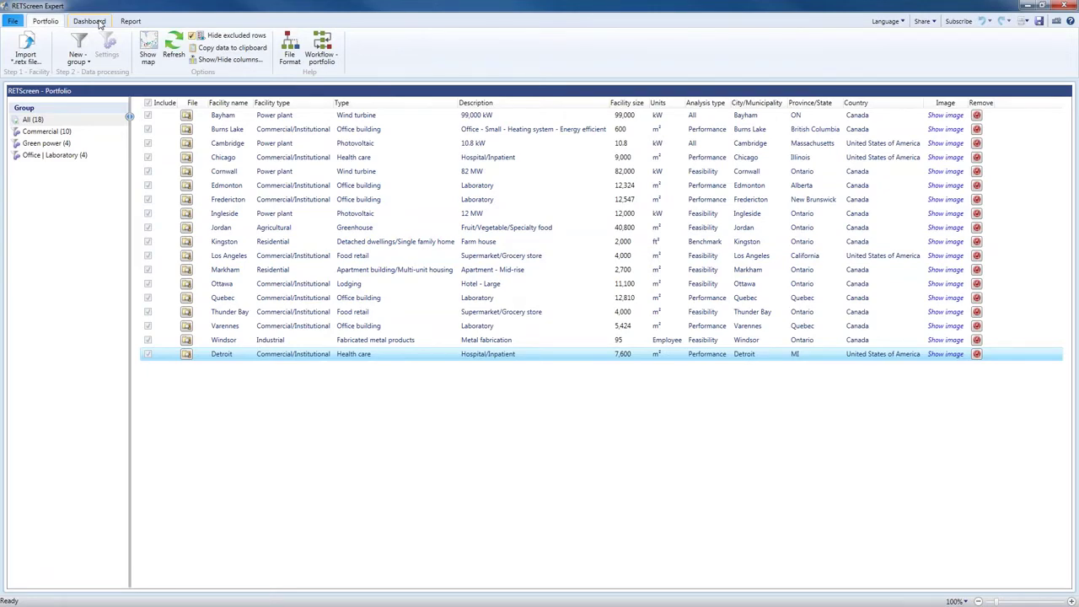
# Open the dashboard and select the Office | Laboratory consumption summary of fuel consumption by facility name
pyautogui.click(89, 21)
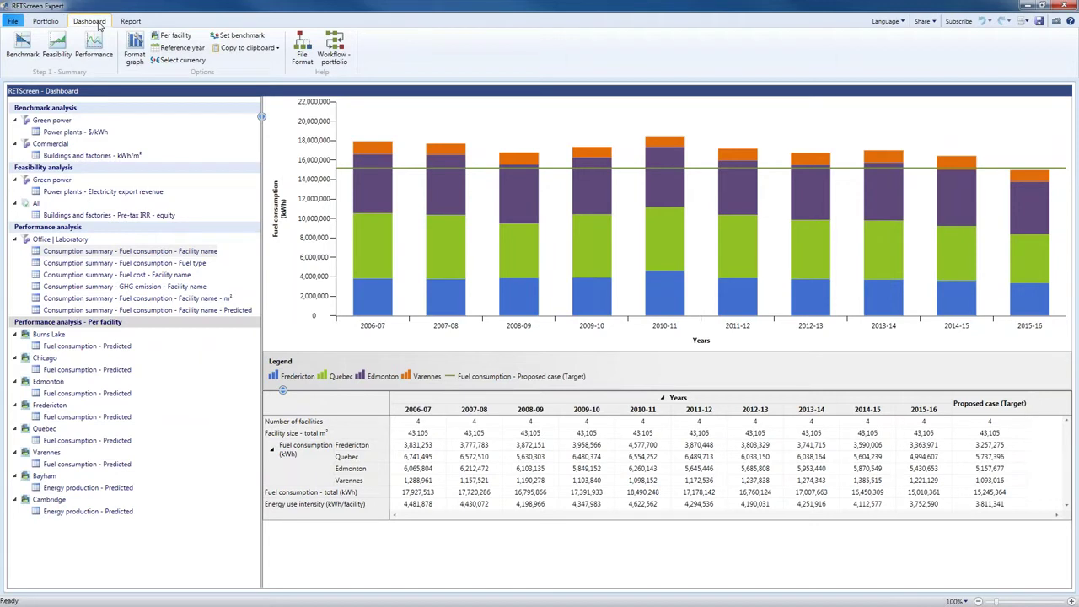
pyautogui.click(100, 26)
pyautogui.click(97, 253)
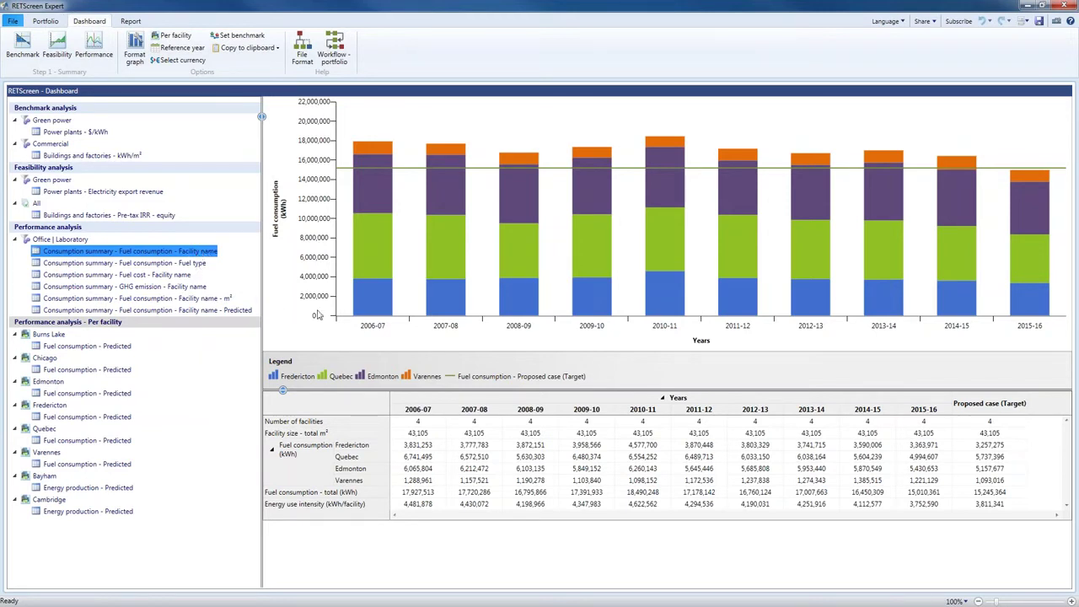
# Examine the per-facility values of the 2006-07 to 2009-10 bars and the 2009-10 total fuel consumption in the table
pyautogui.moveTo(365, 217)
pyautogui.moveTo(385, 147)
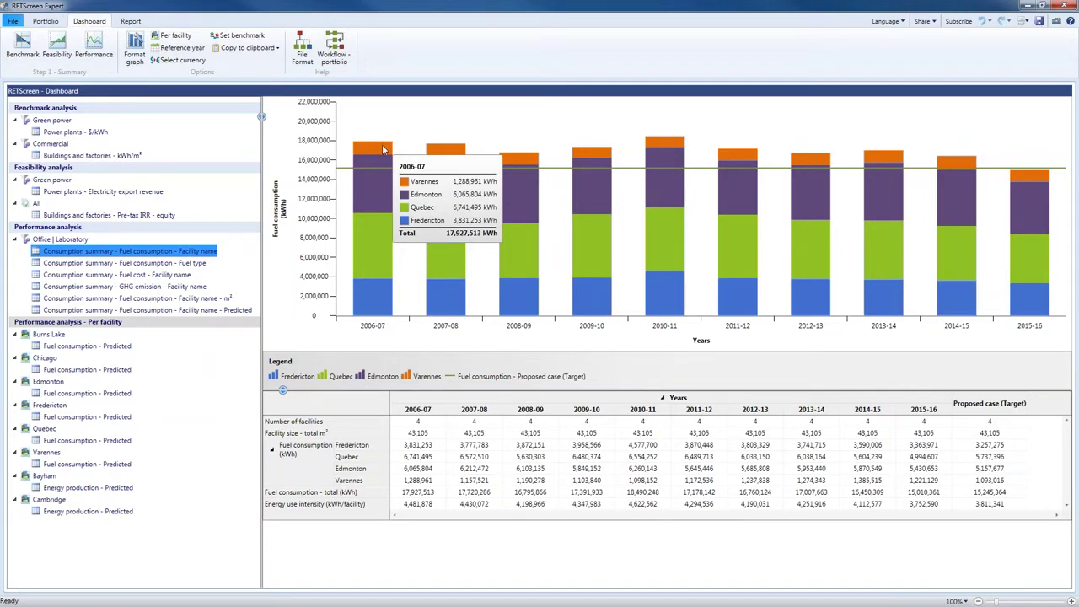
pyautogui.moveTo(452, 156)
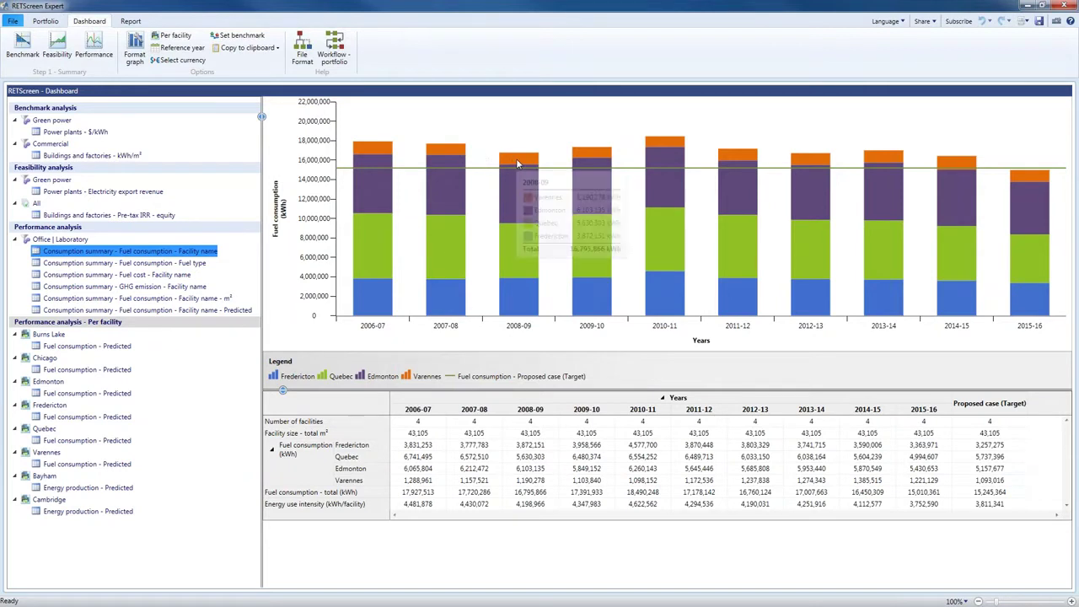
pyautogui.moveTo(590, 156)
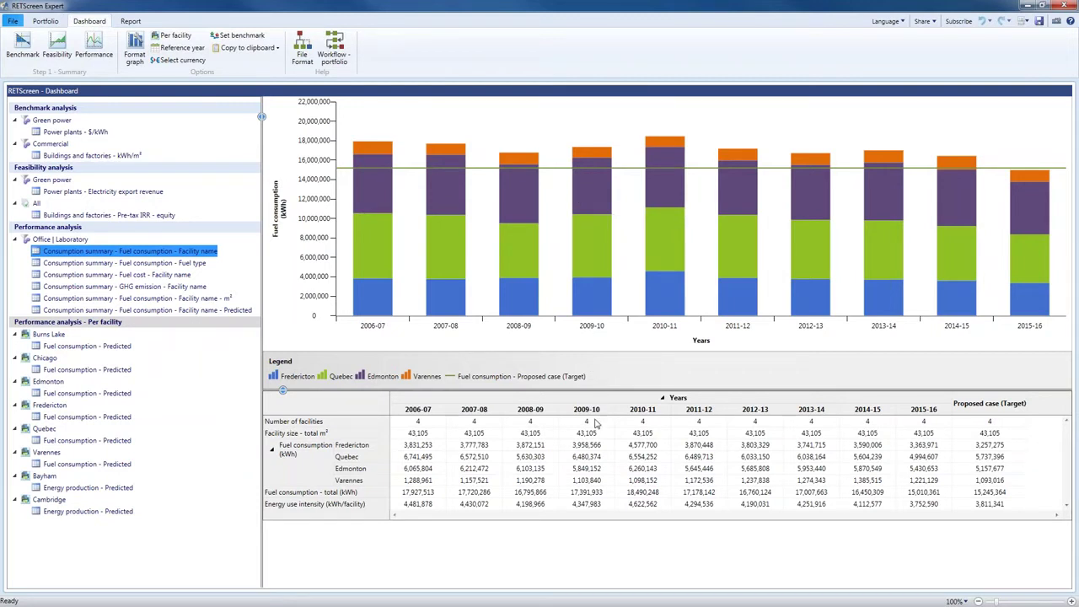
pyautogui.click(602, 494)
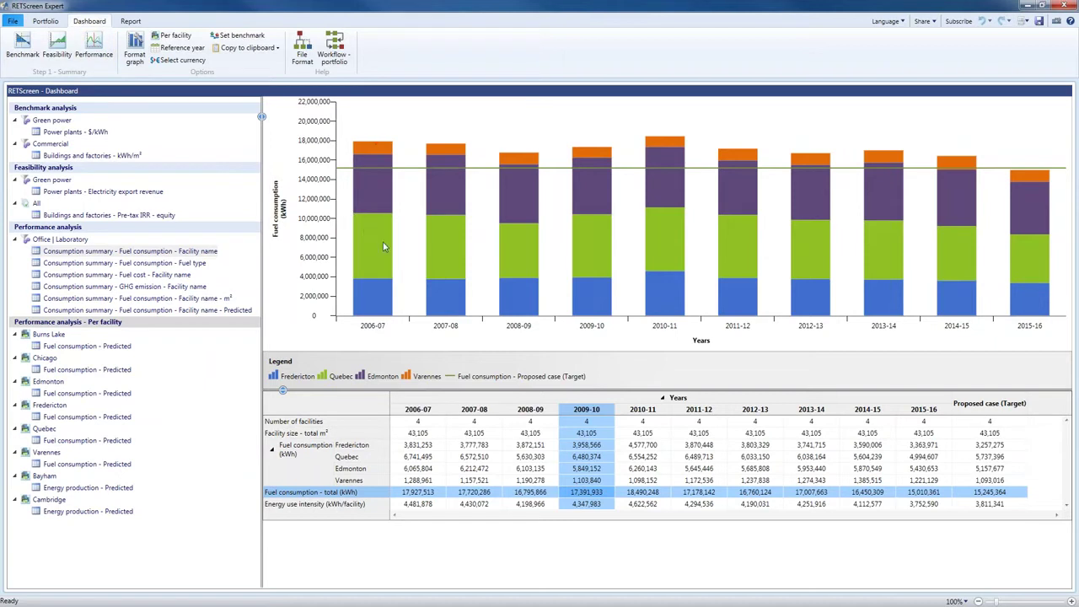
# Open the graph's performance analysis settings and choose Consumption summary as the analysis, with Fuel consumption as its data
pyautogui.click(133, 62)
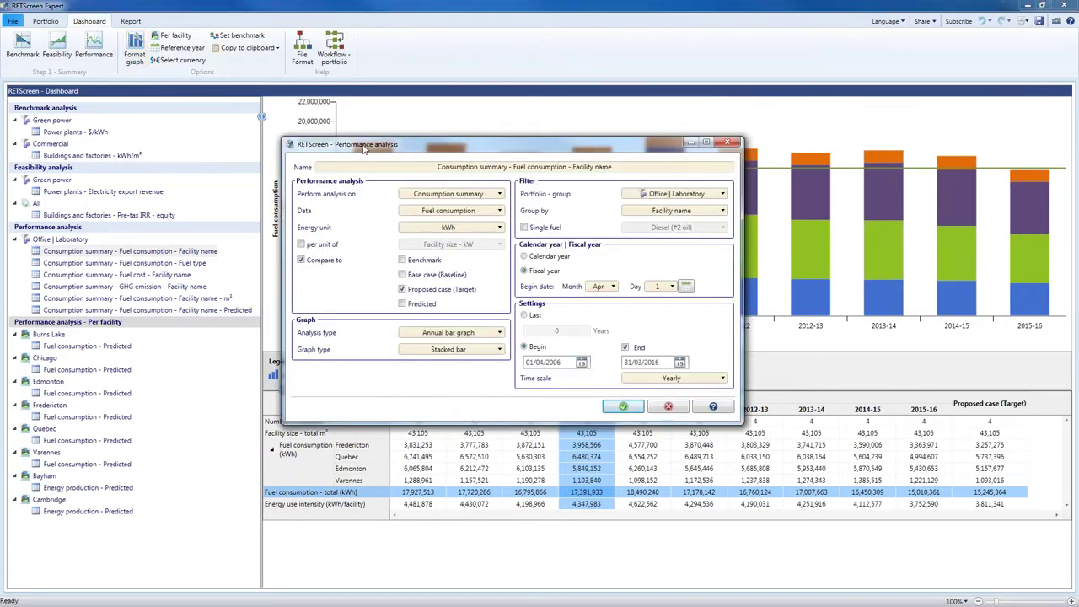
pyautogui.moveTo(365, 148); pyautogui.dragTo(354, 109)
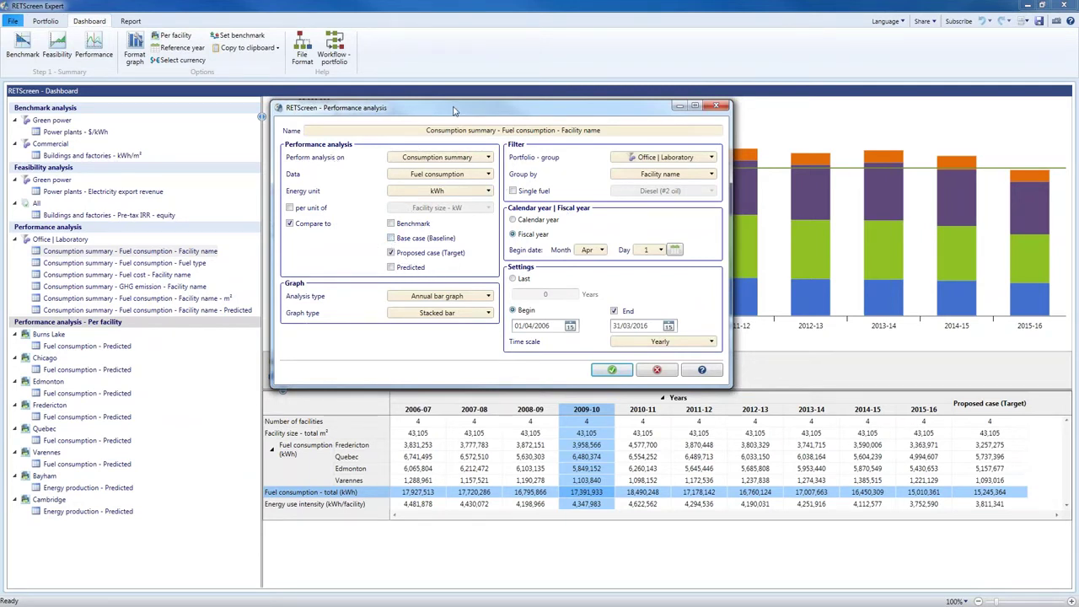
pyautogui.moveTo(473, 108); pyautogui.dragTo(667, 50)
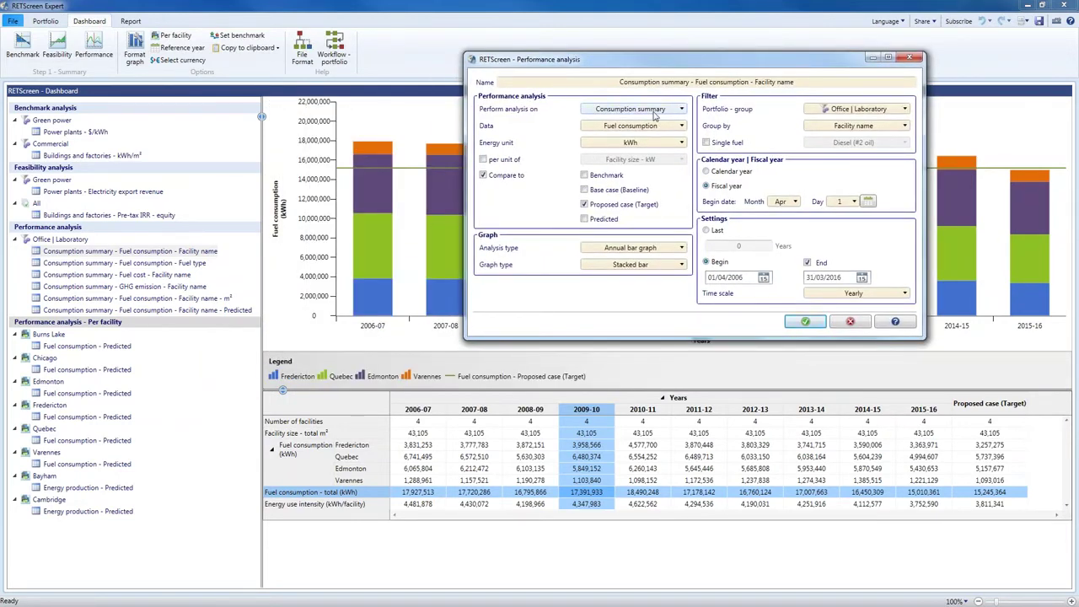
pyautogui.click(656, 111)
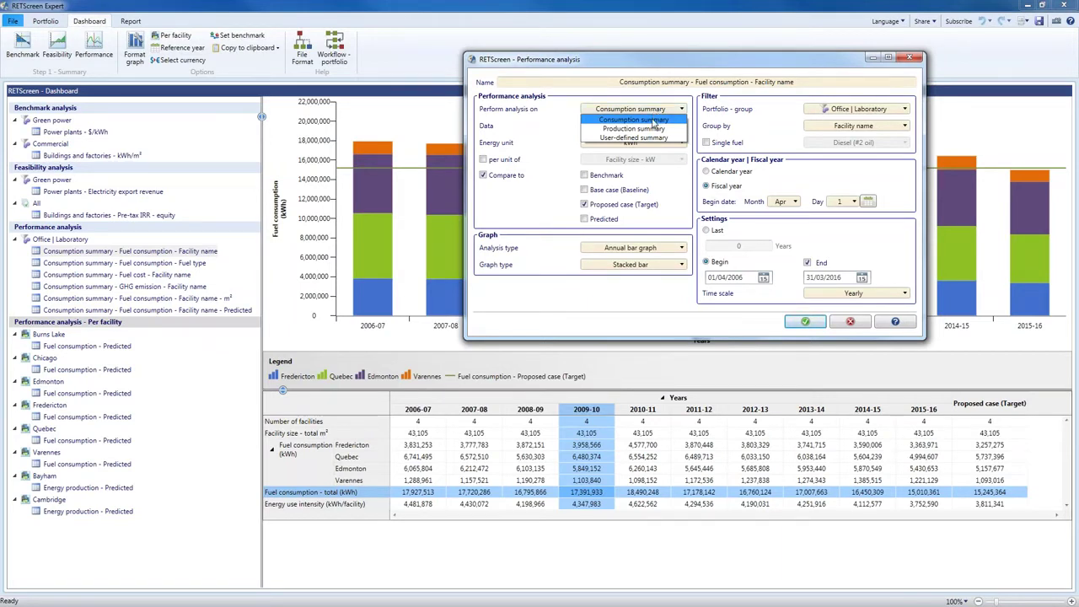
pyautogui.click(655, 123)
pyautogui.click(648, 126)
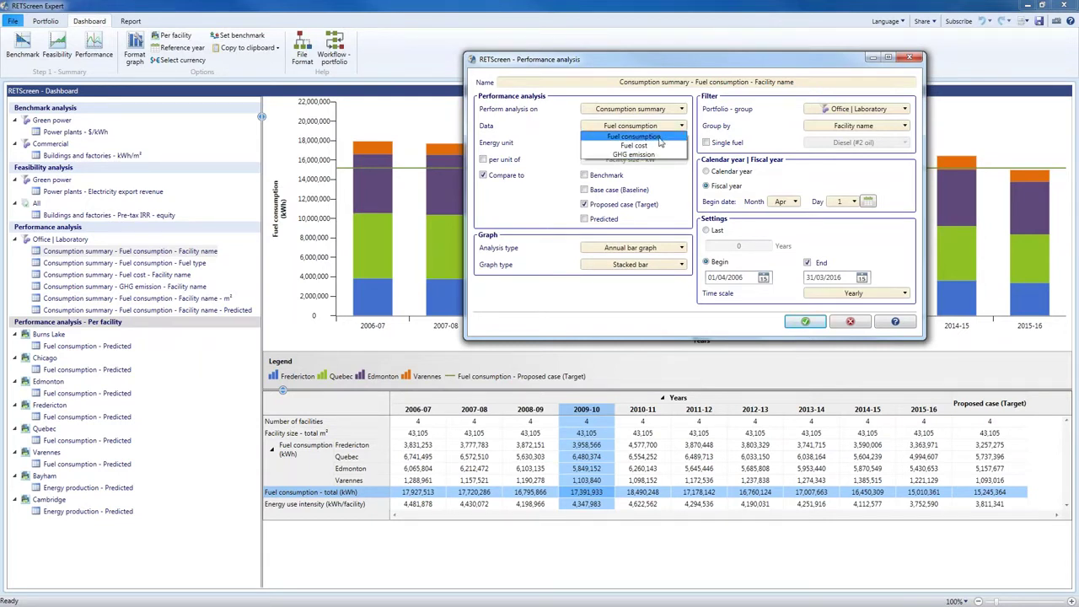
pyautogui.click(660, 139)
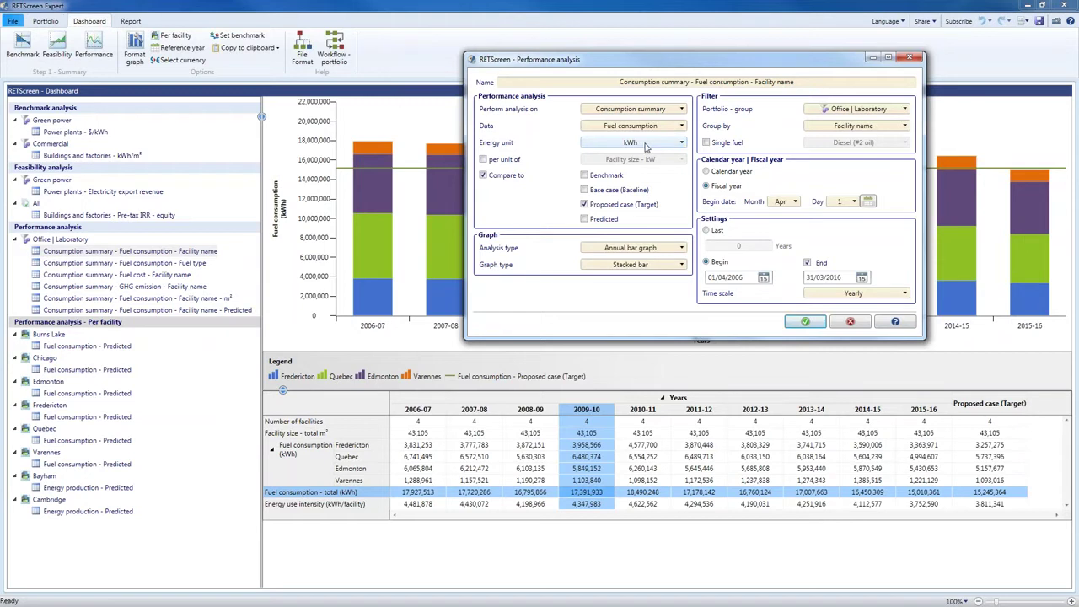
# Review the available energy units, then try the per-unit-of option with its facility size choices and switch it off again
pyautogui.click(646, 145)
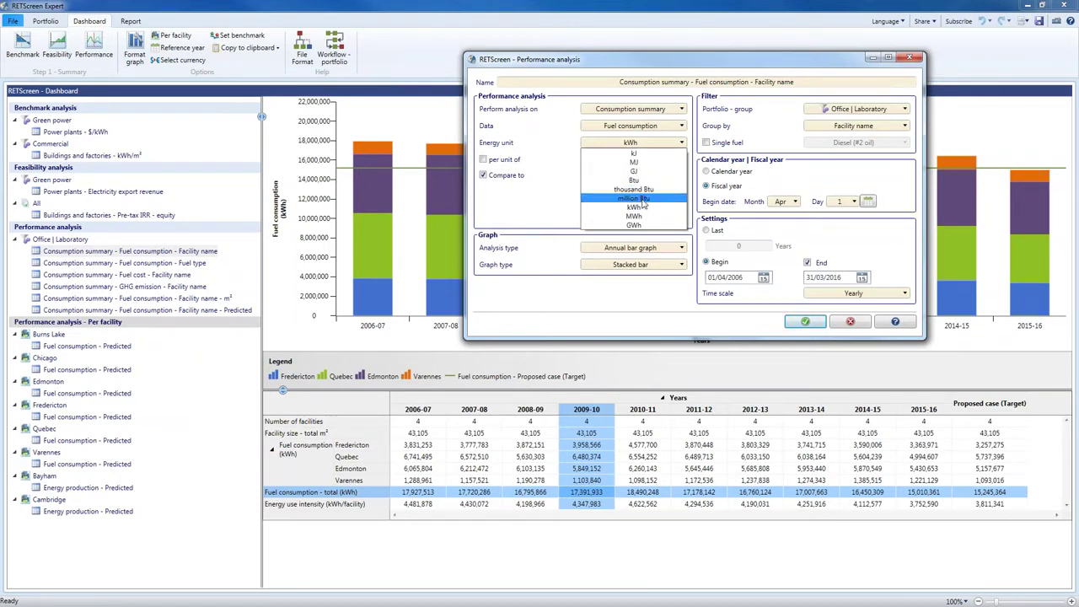
pyautogui.click(572, 223)
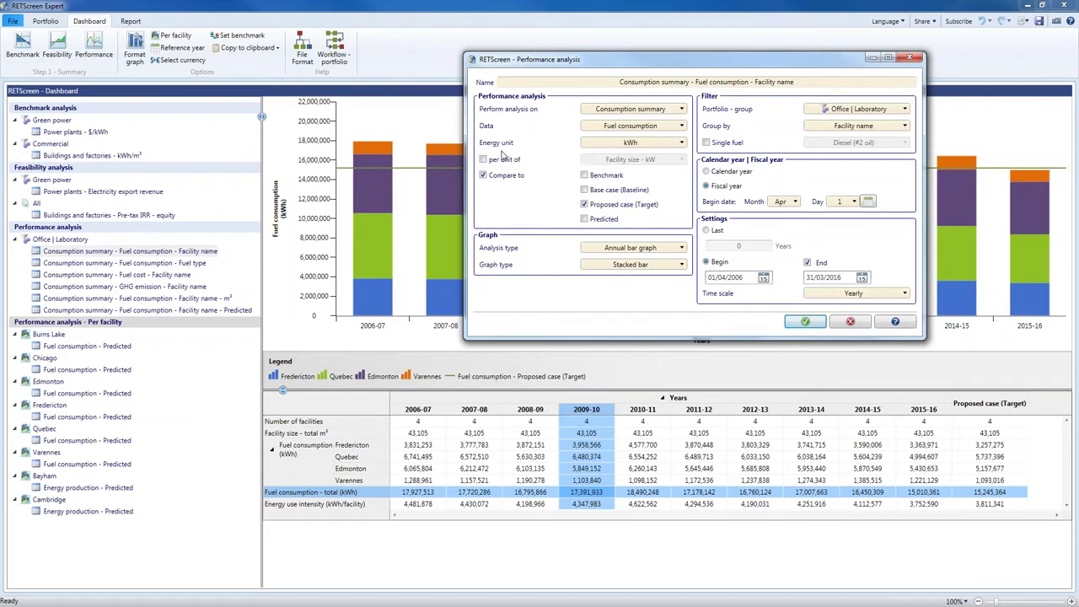
pyautogui.click(512, 160)
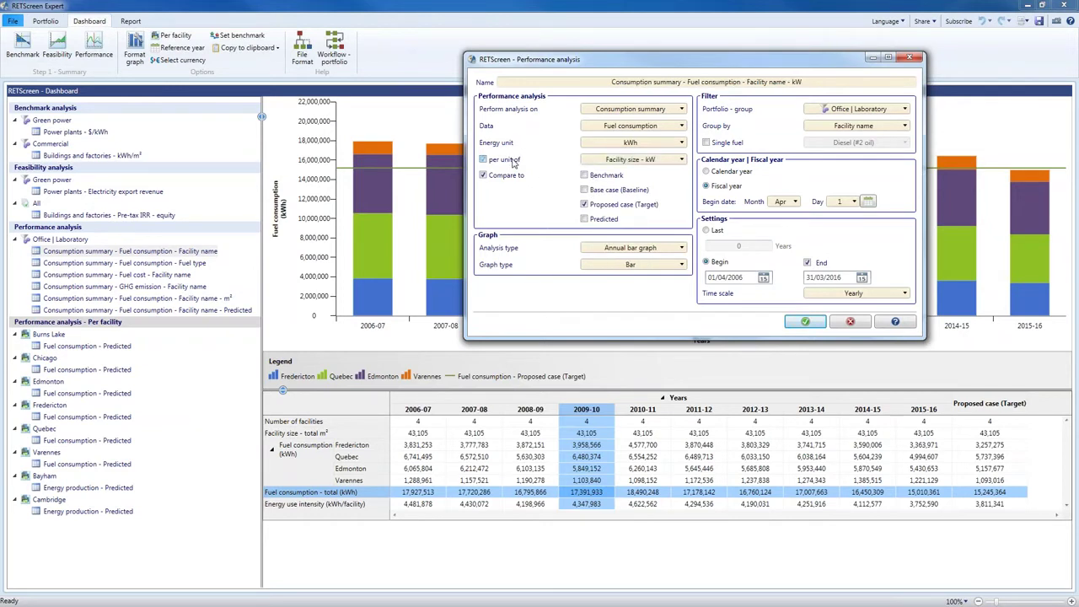
pyautogui.click(622, 162)
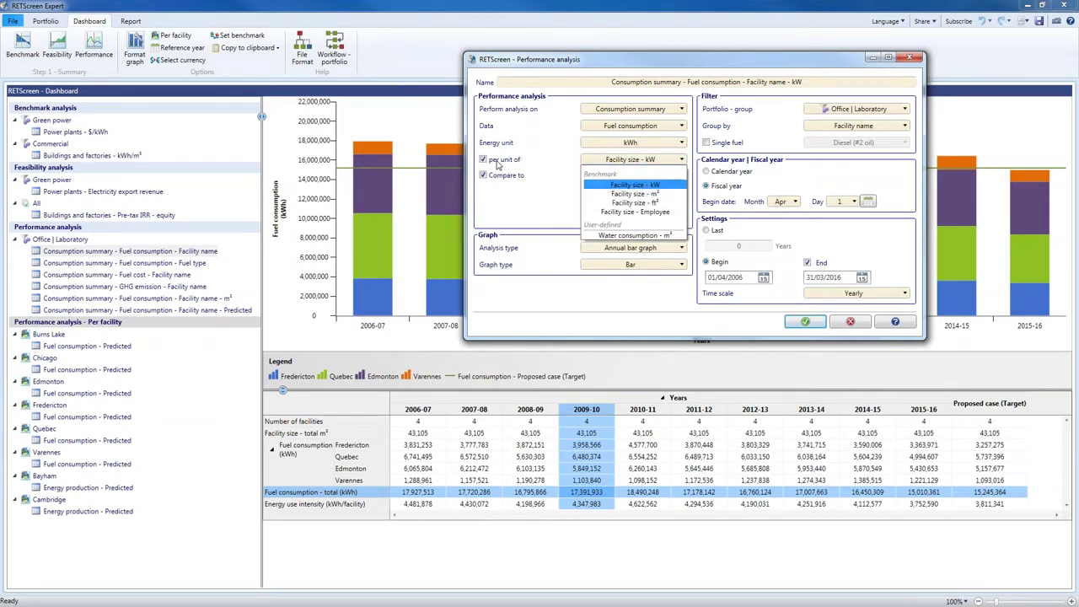
pyautogui.click(496, 163)
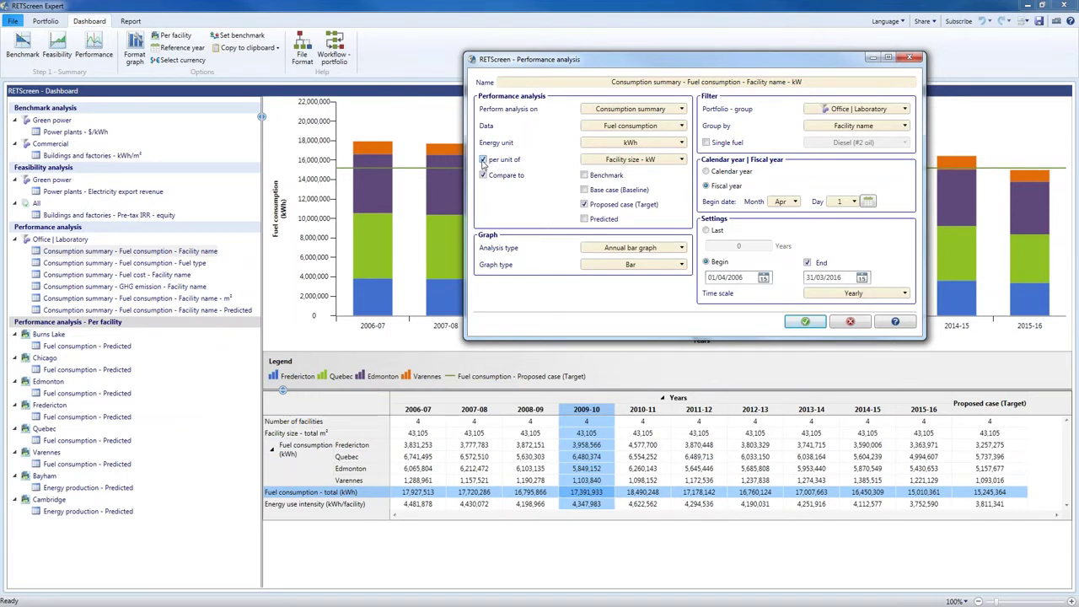
pyautogui.click(483, 160)
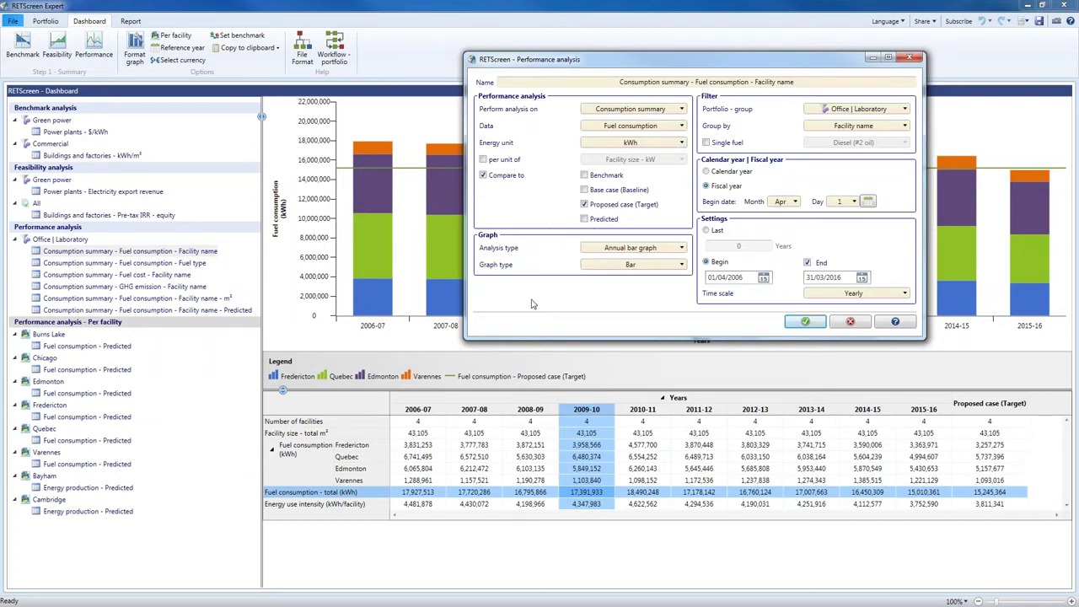
# Set the analysis type to Annual bar graph and the graph type to Stacked bar
pyautogui.click(677, 251)
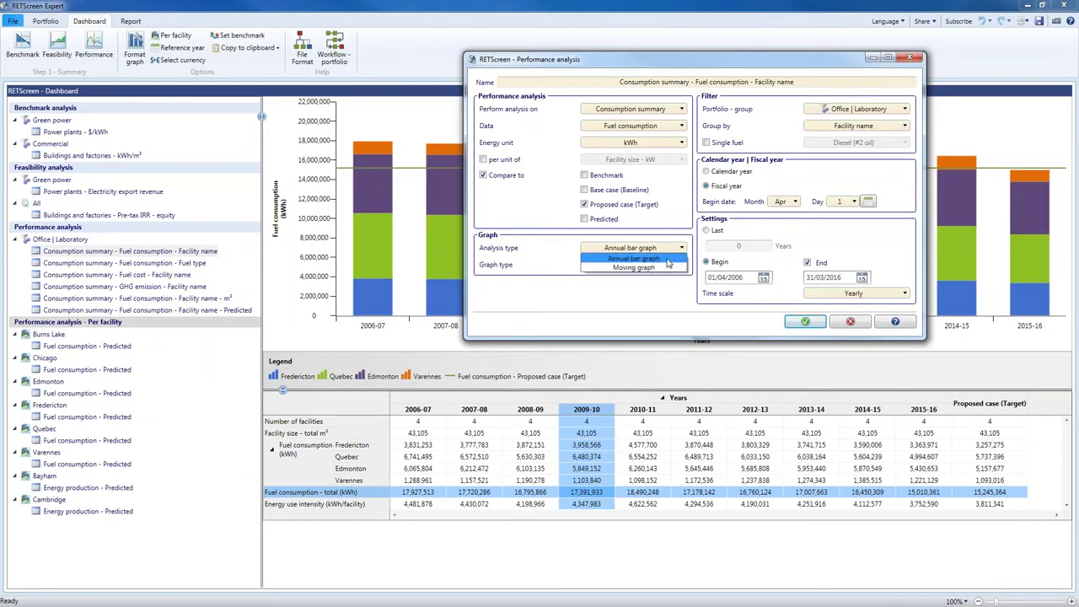
pyautogui.click(667, 260)
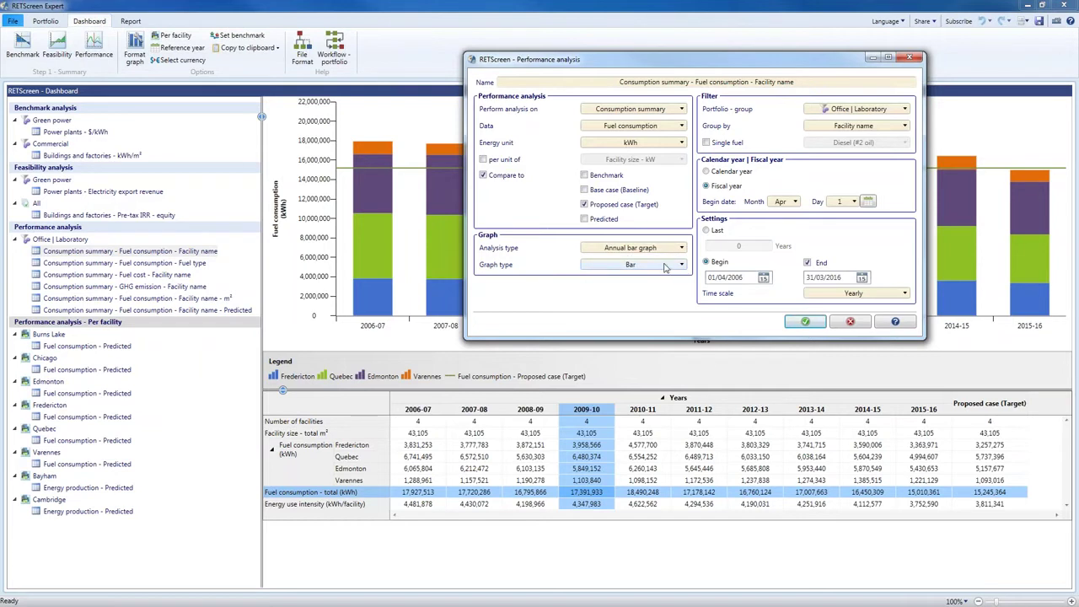
pyautogui.click(664, 265)
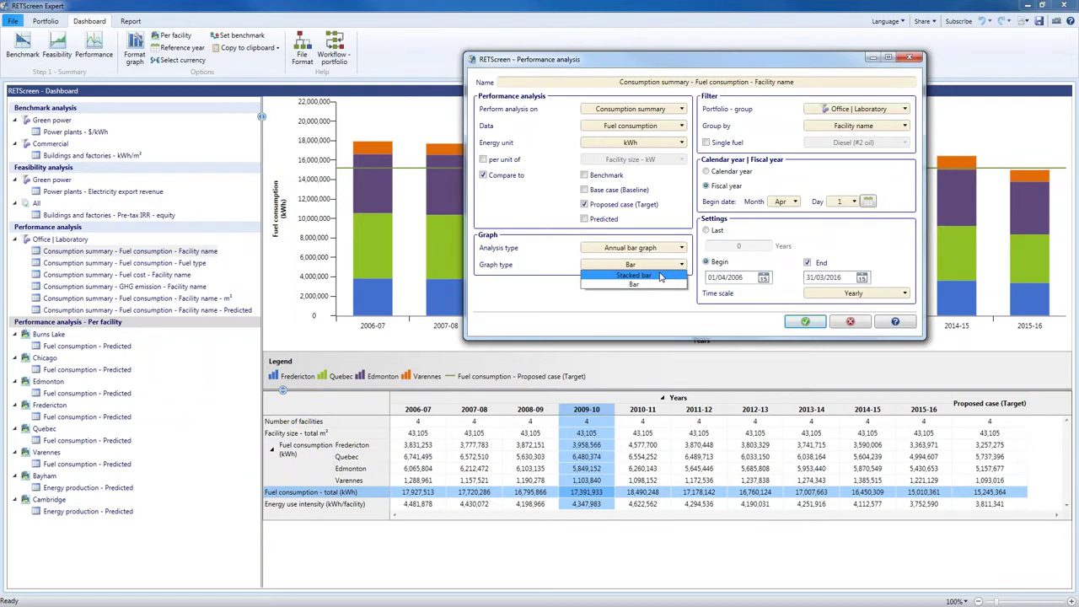
pyautogui.click(652, 276)
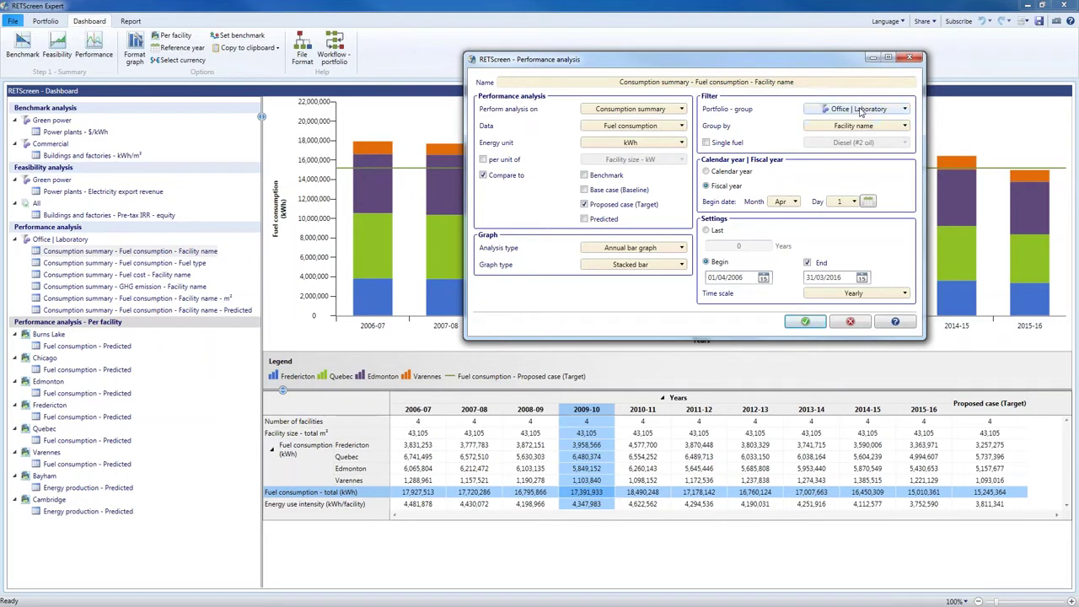
# Choose Office | Laboratory as the portfolio group and review the available fields for grouping the results
pyautogui.click(905, 110)
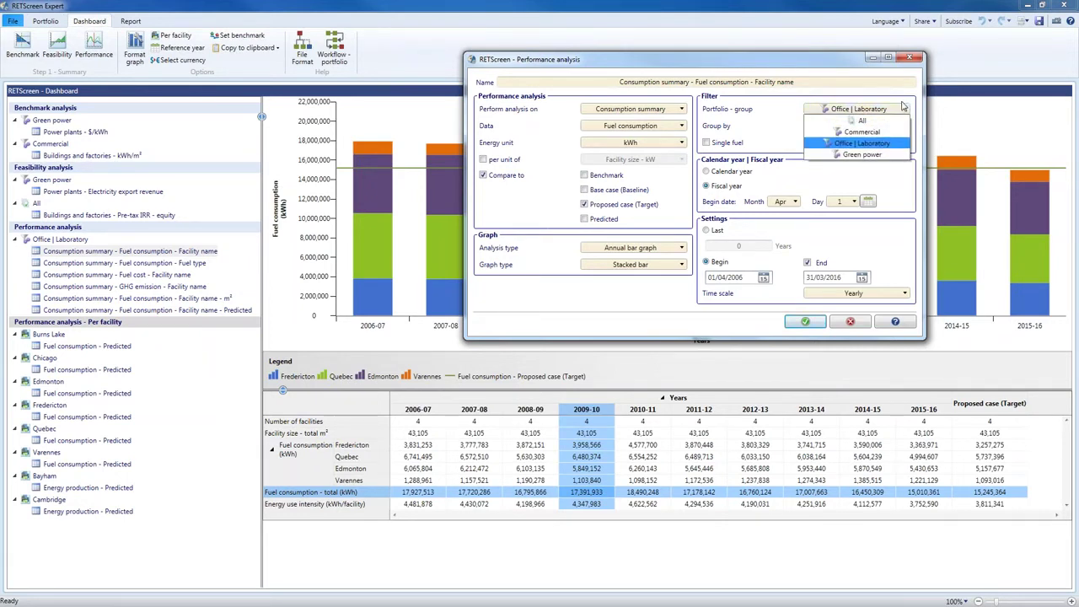
pyautogui.click(891, 147)
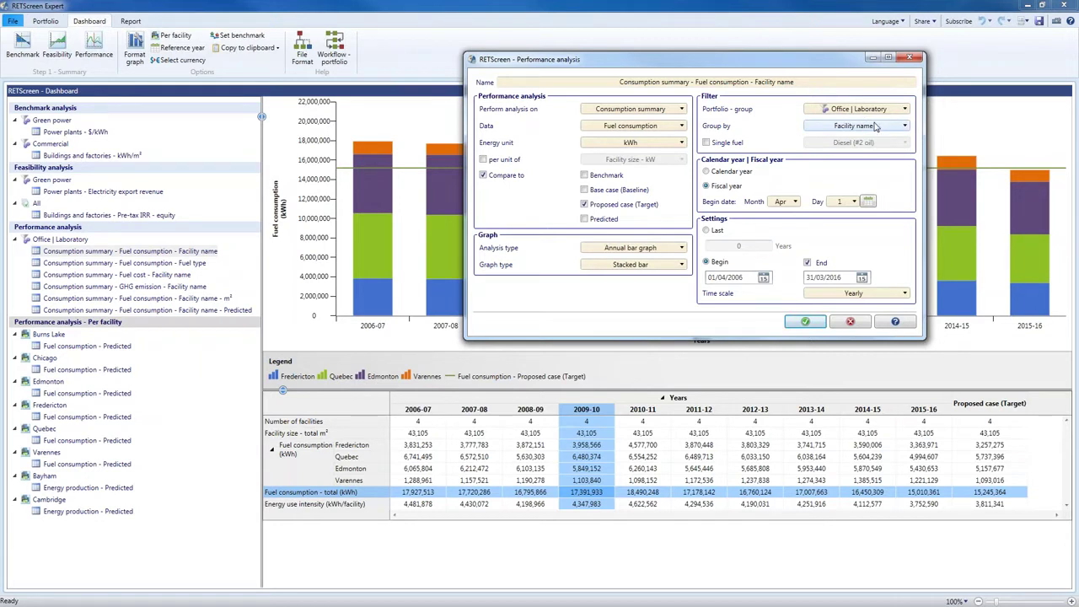
pyautogui.click(876, 129)
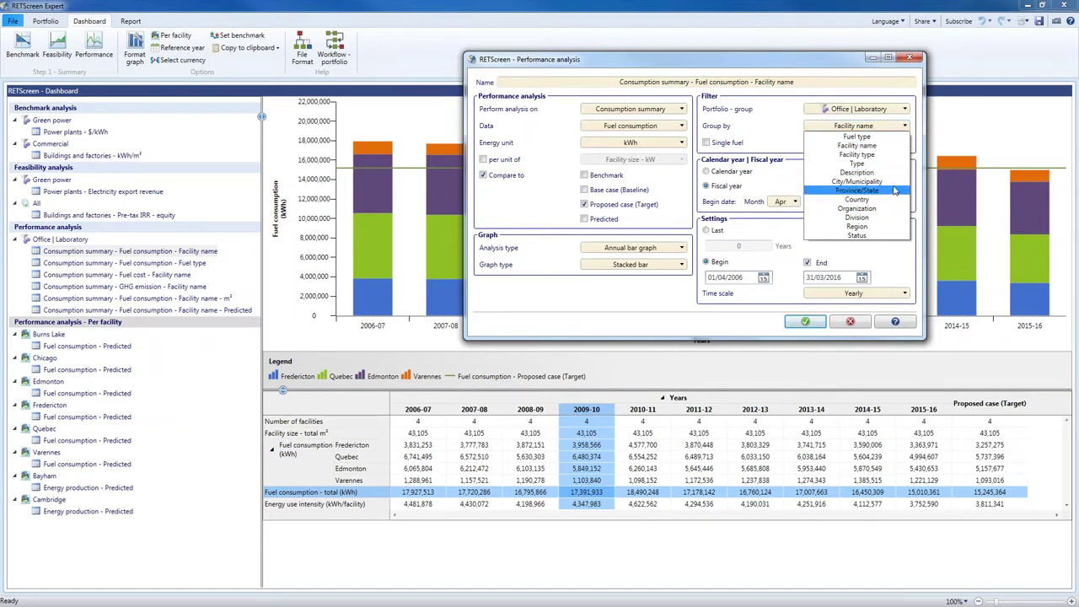
pyautogui.click(782, 130)
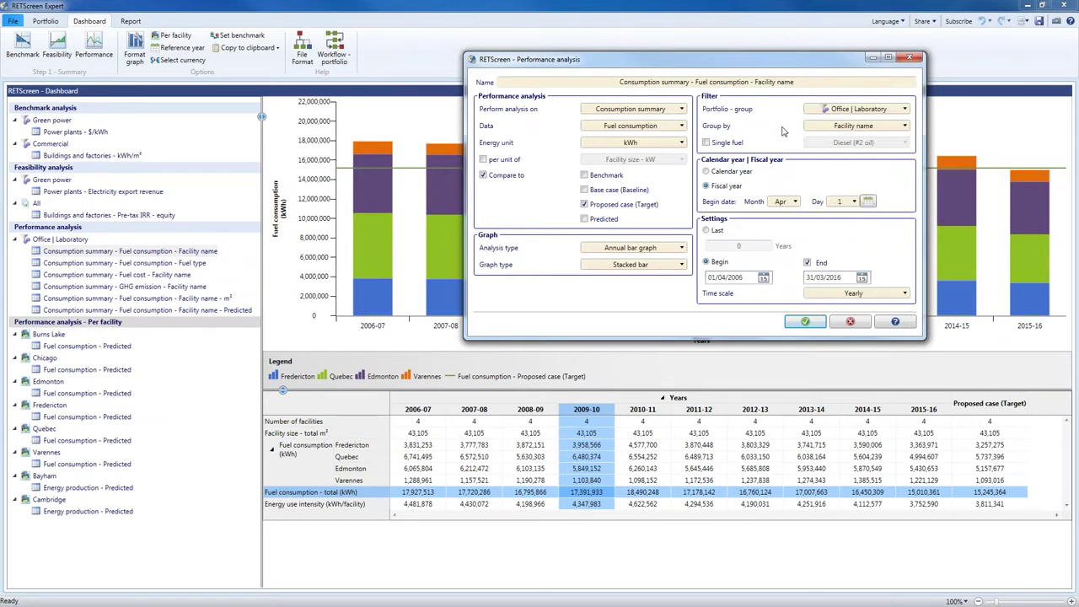
# Try the single fuel filter, review its list of fuels, and turn the filter off again
pyautogui.click(732, 145)
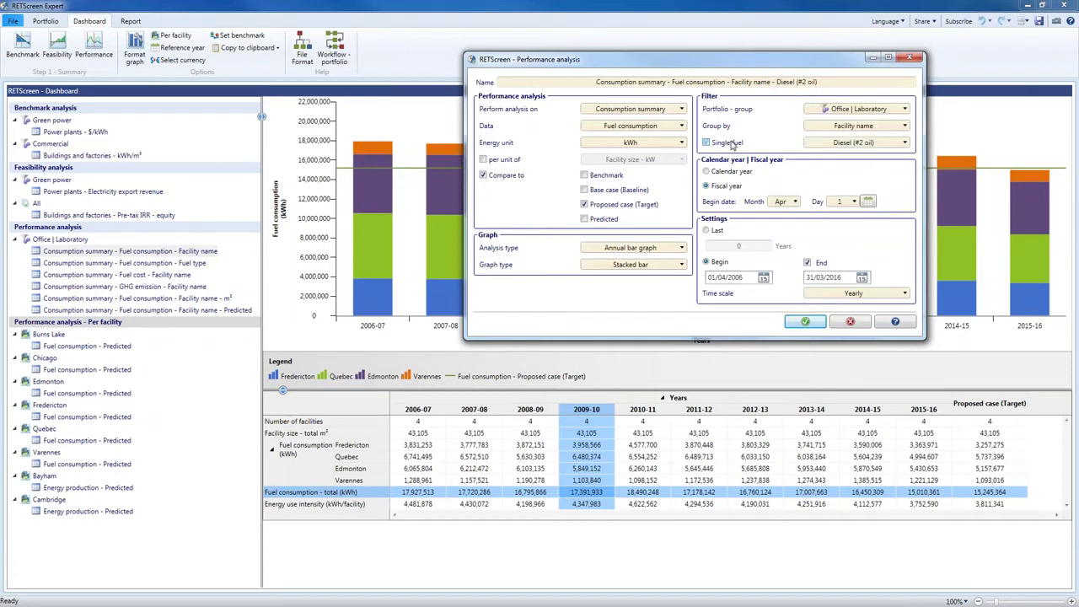
pyautogui.click(822, 143)
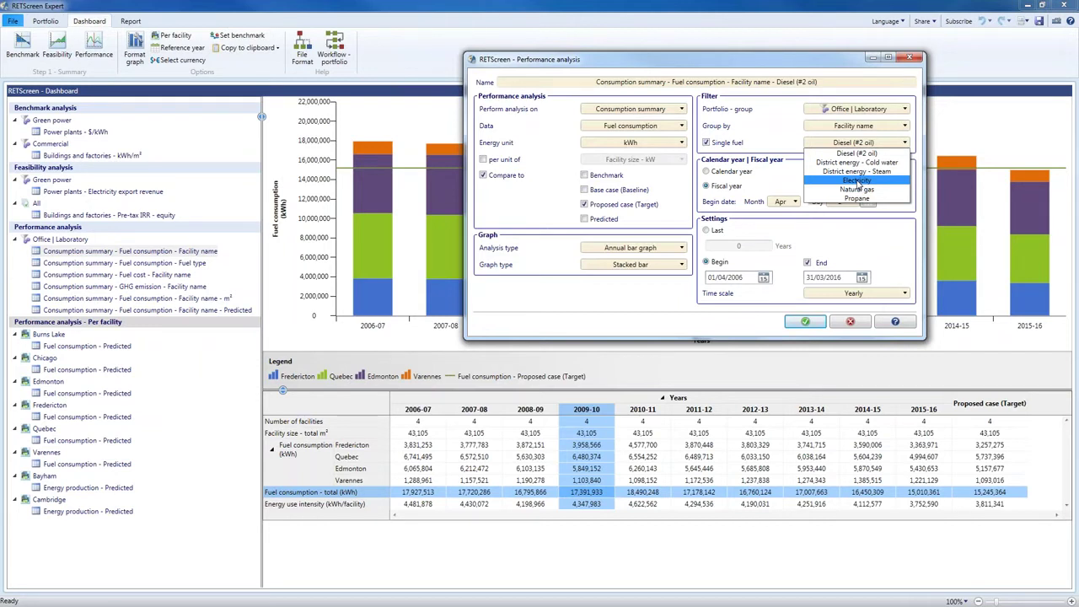
pyautogui.click(723, 146)
pyautogui.click(724, 145)
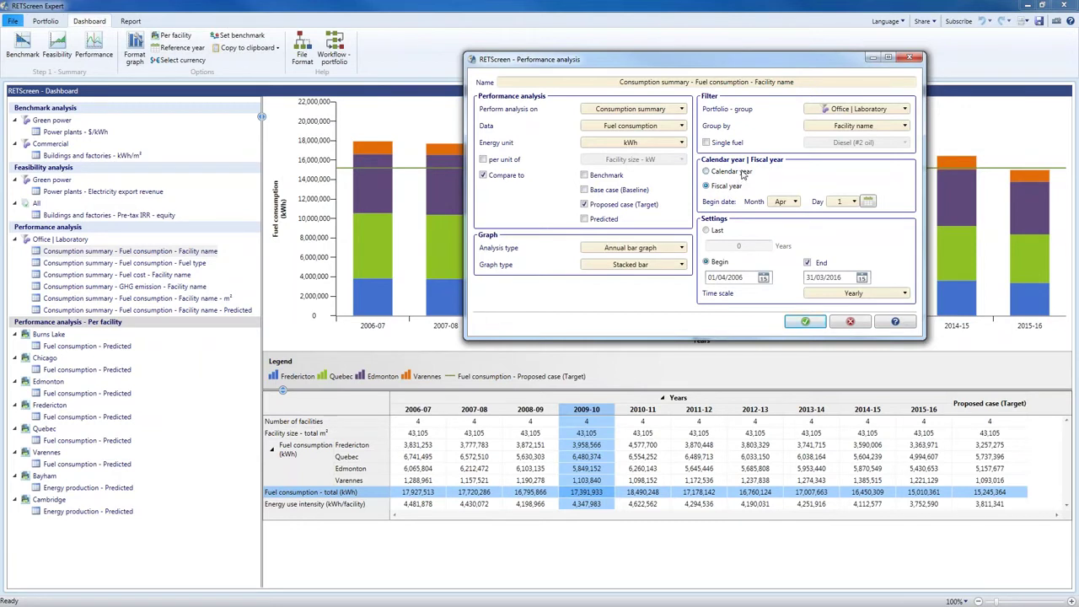
# Try the last-years period, return to the begin and end dates, and apply the performance analysis settings
pyautogui.click(717, 236)
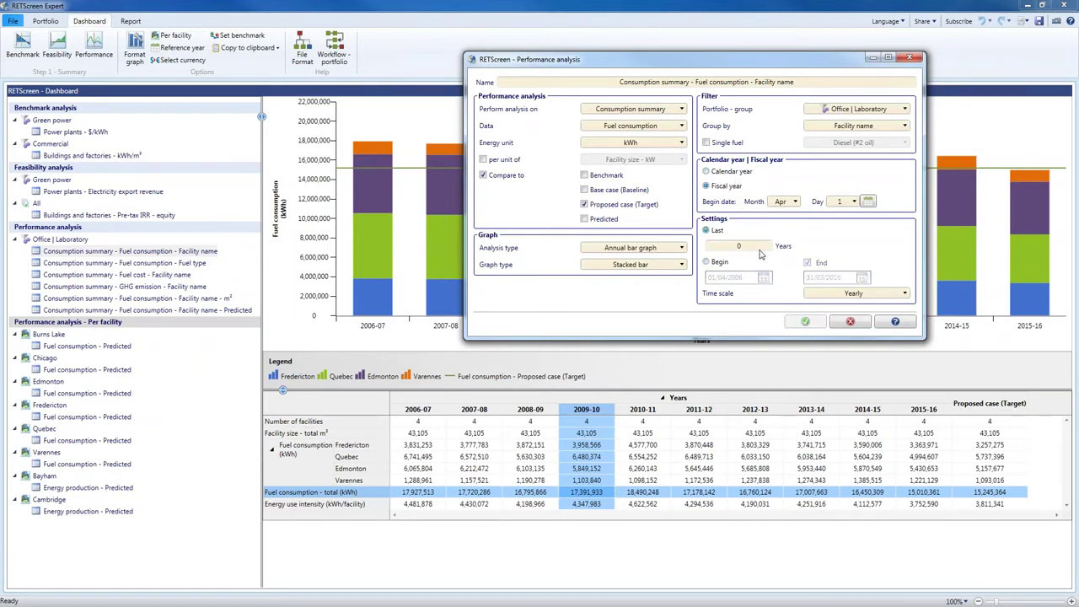
pyautogui.click(716, 263)
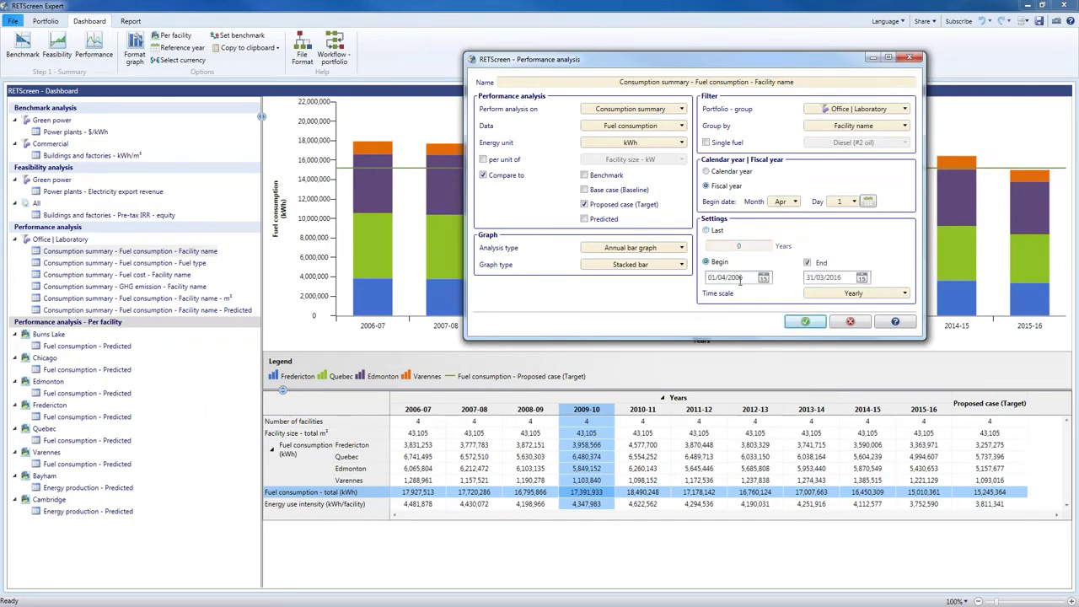
pyautogui.click(742, 277)
pyautogui.moveTo(743, 278); pyautogui.dragTo(715, 280)
pyautogui.click(809, 324)
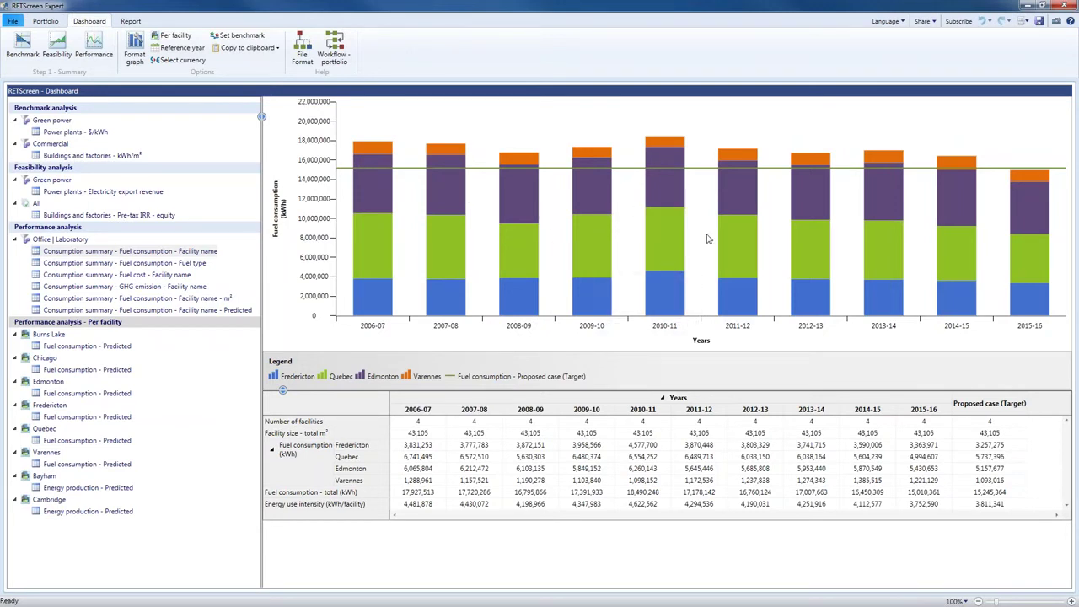
# Inspect Quebec's fuel consumption for 2012-13, 2015-16 and 2008-09 in the summary table
pyautogui.moveTo(667, 236)
pyautogui.click(769, 458)
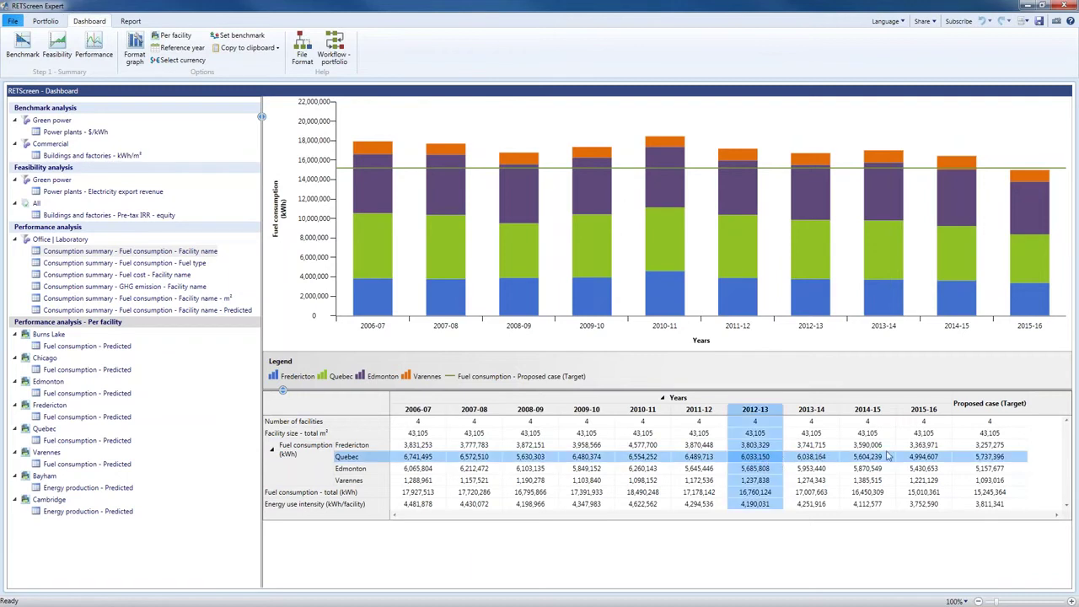
pyautogui.click(927, 460)
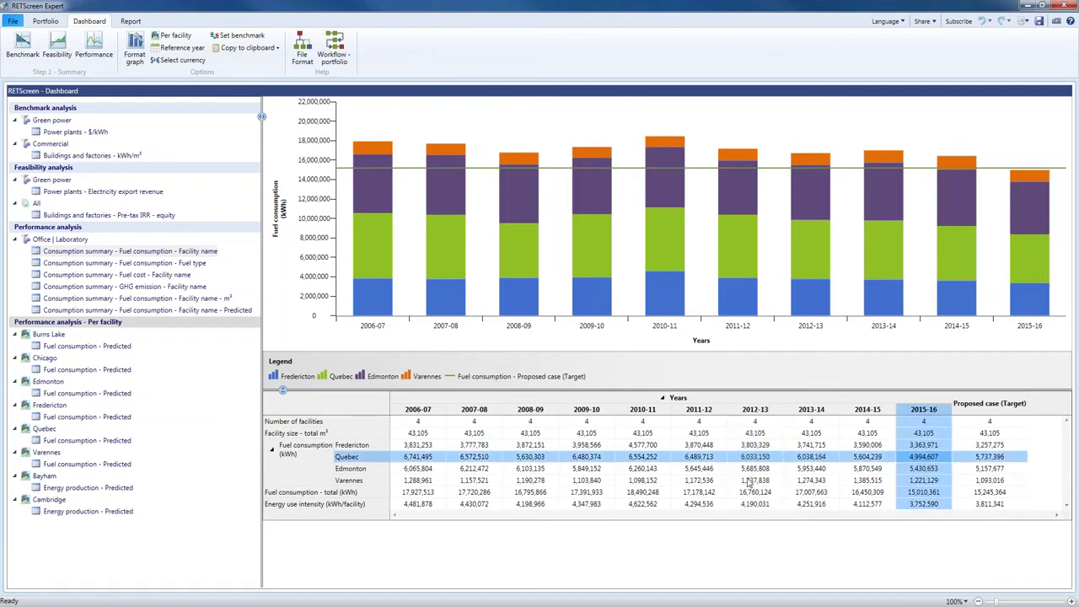
pyautogui.click(526, 463)
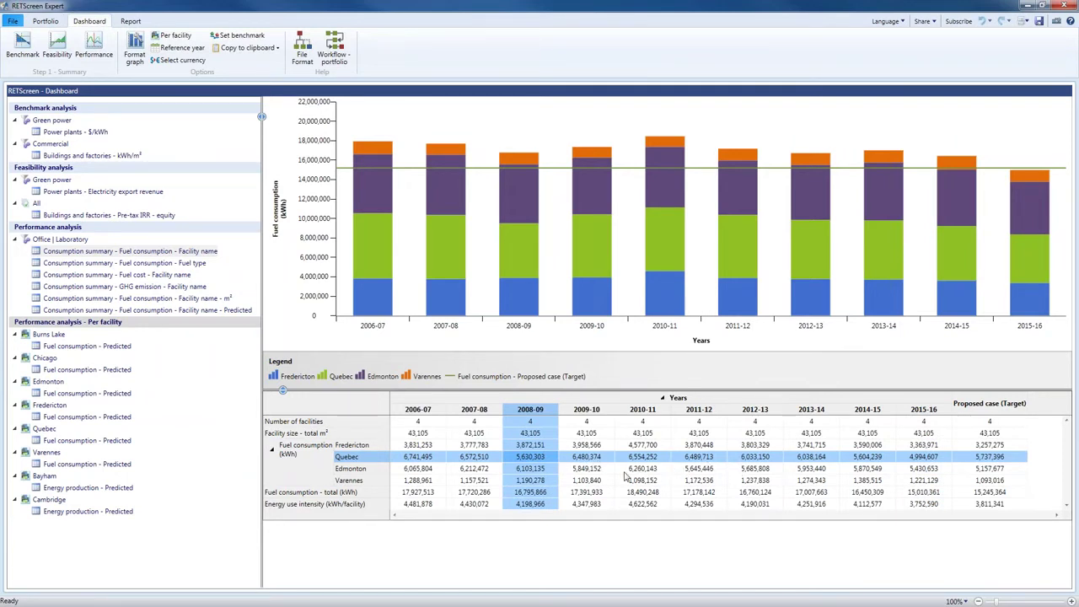
# Change the fuel consumption graph for Office | Laboratory from stacked bars to the Bar graph type
pyautogui.click(548, 471)
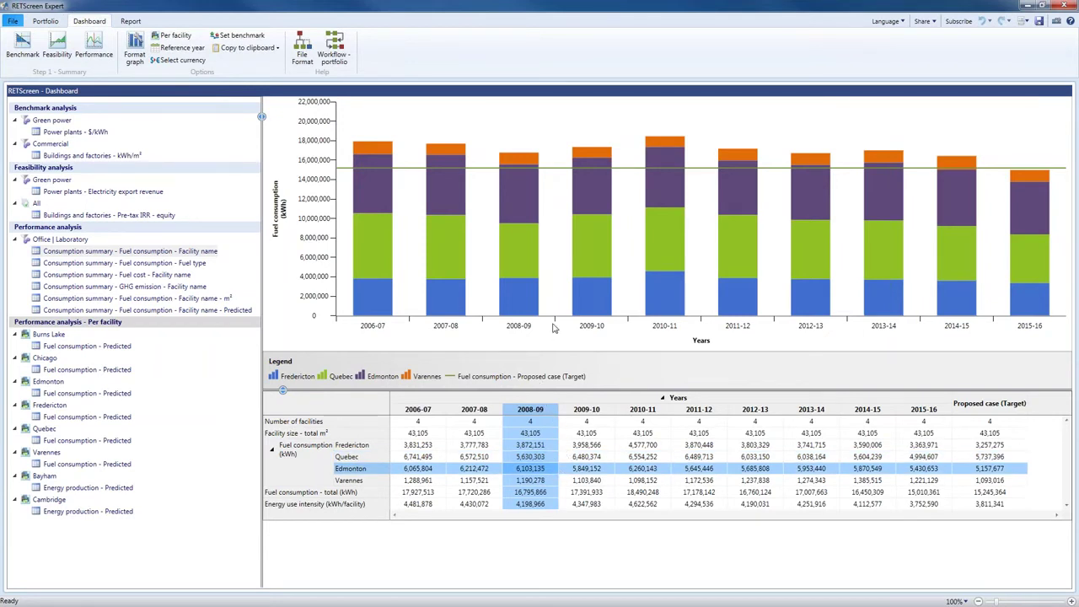
pyautogui.rightClick(546, 221)
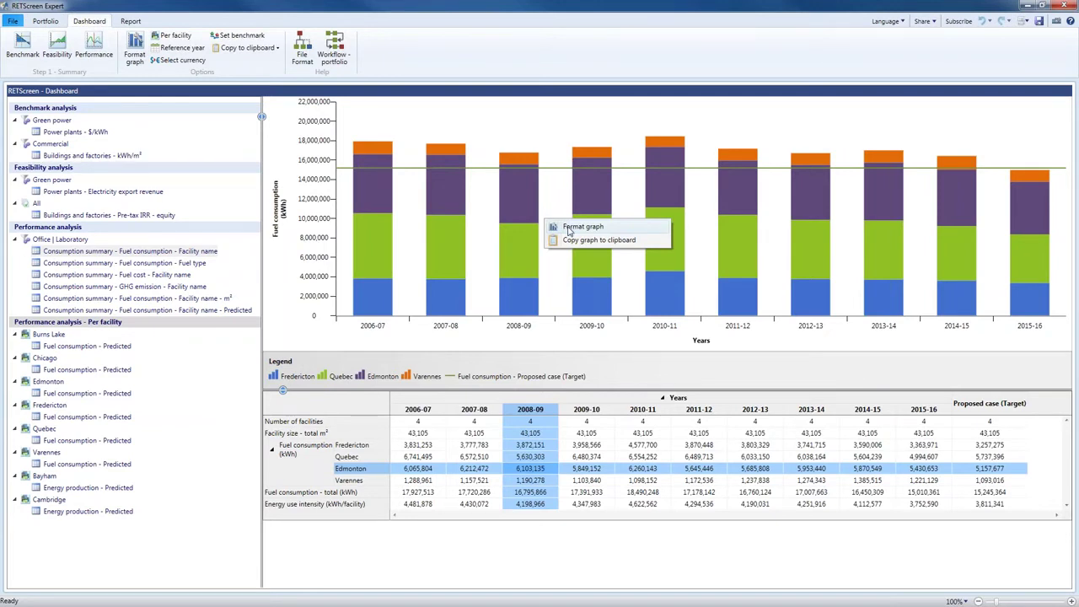
pyautogui.click(569, 232)
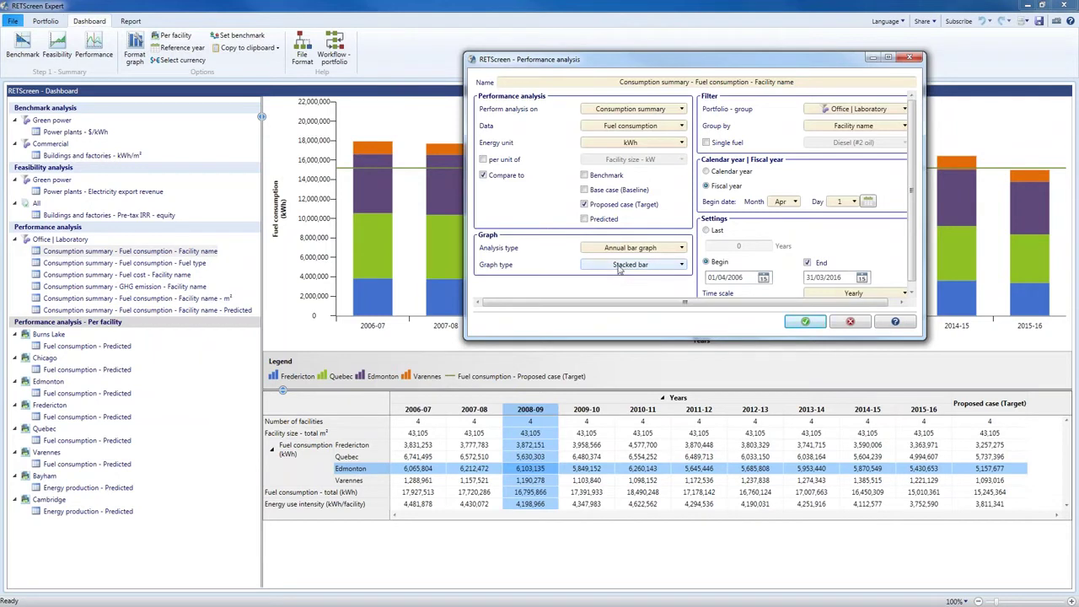
pyautogui.click(619, 266)
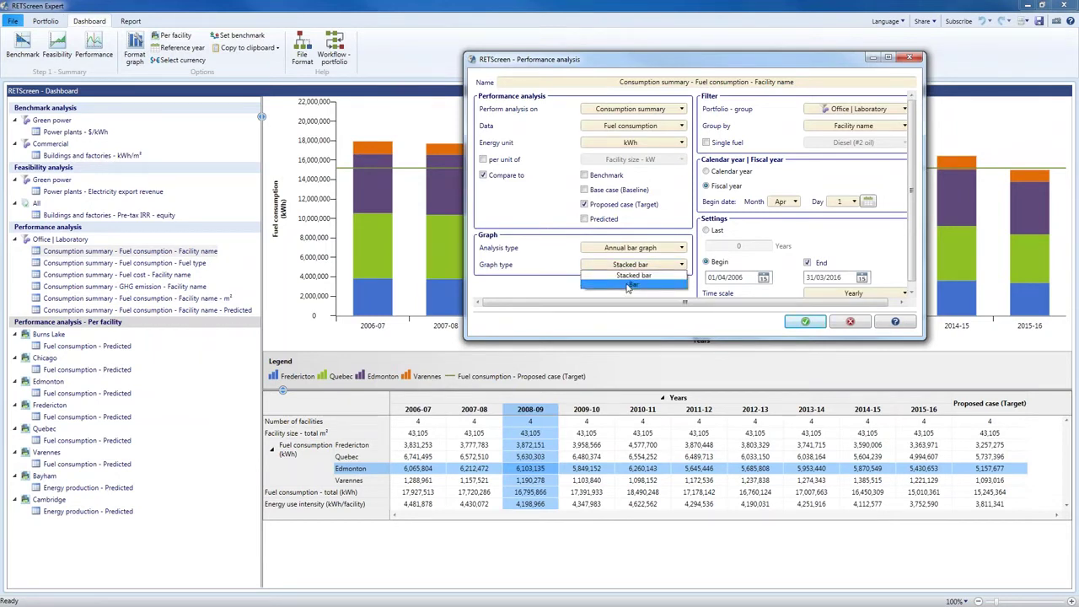
pyautogui.click(628, 286)
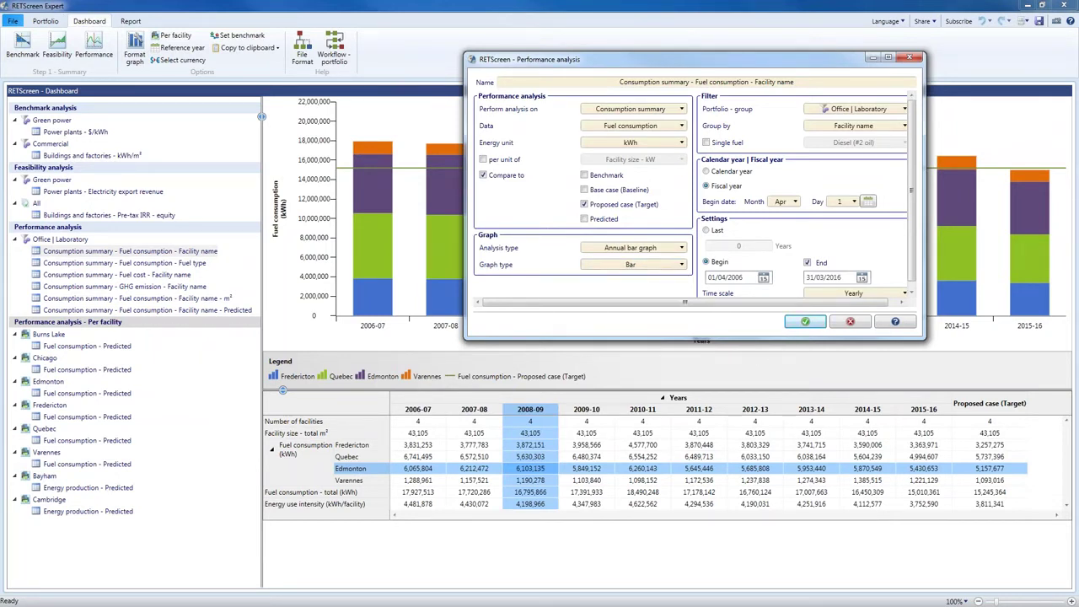
pyautogui.click(805, 323)
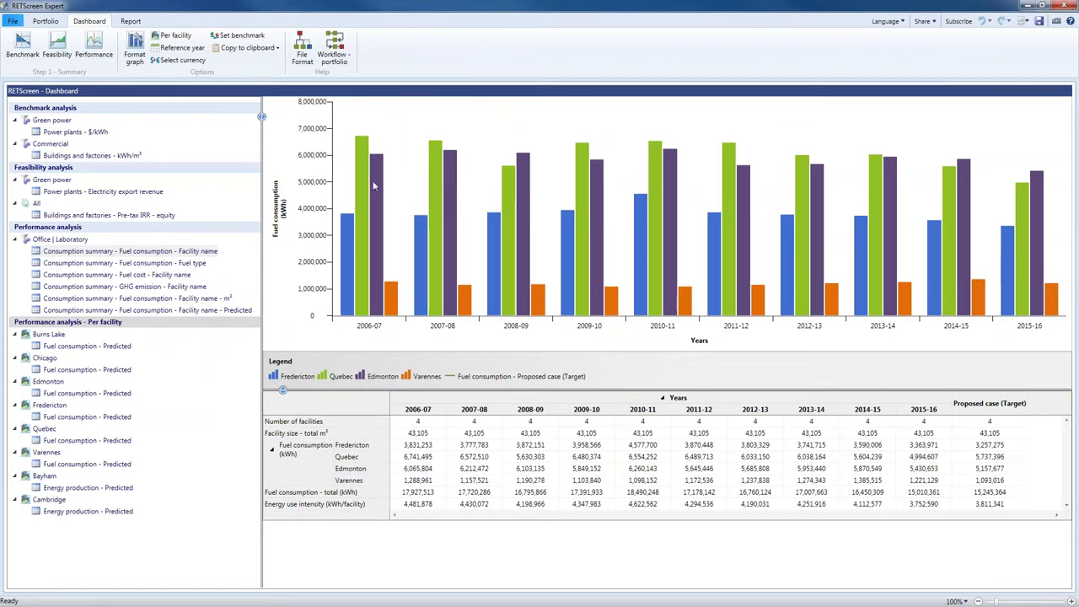
# Reformat the fuel consumption graph to show values per unit of facility size in m²
pyautogui.moveTo(365, 183)
pyautogui.moveTo(1021, 191)
pyautogui.moveTo(966, 210)
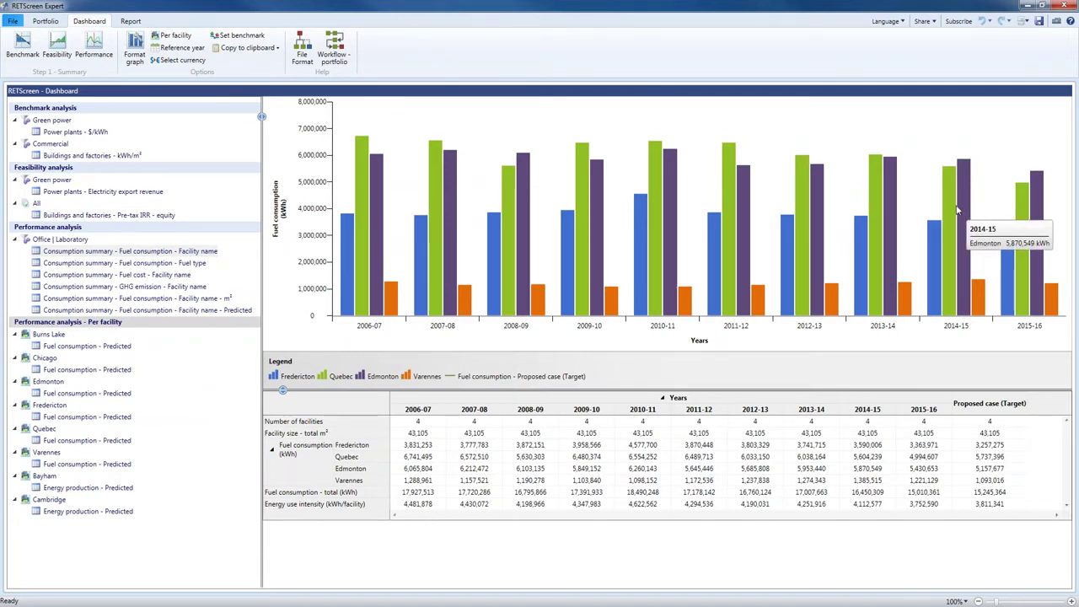
pyautogui.rightClick(545, 183)
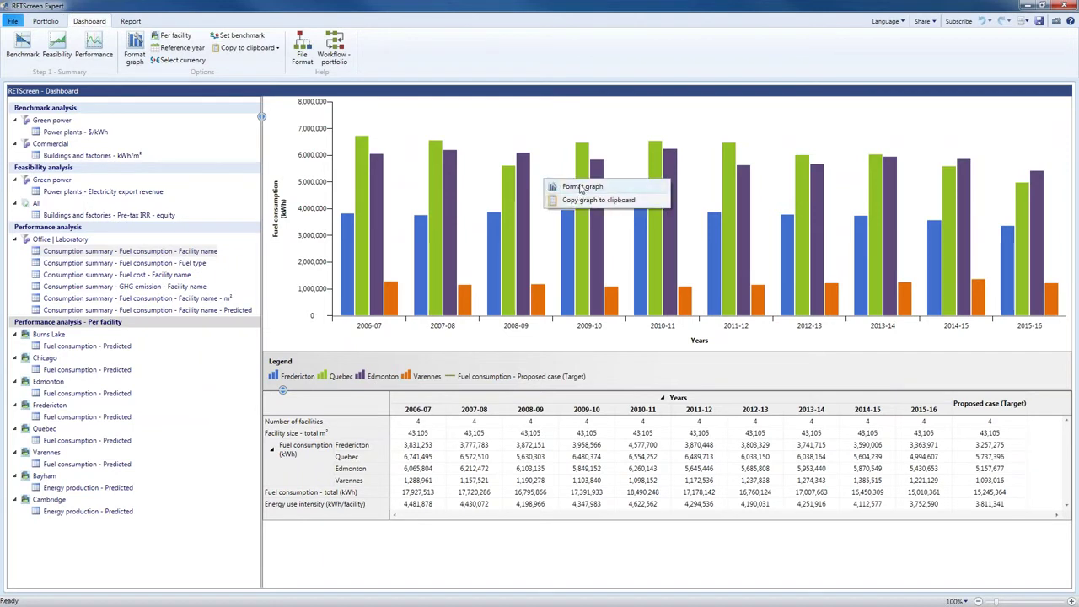
pyautogui.click(579, 187)
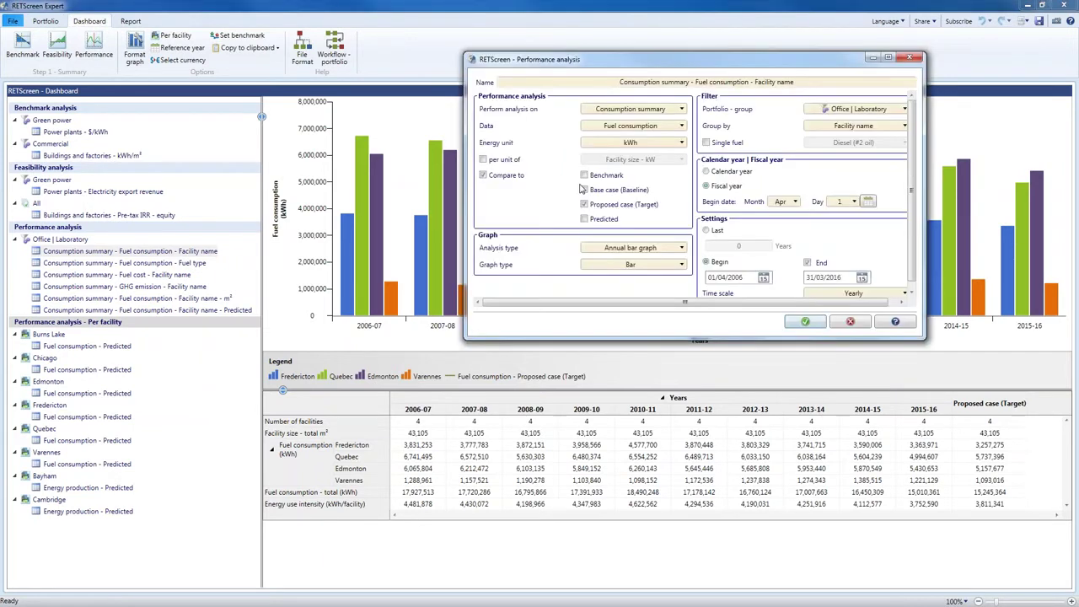
pyautogui.click(494, 164)
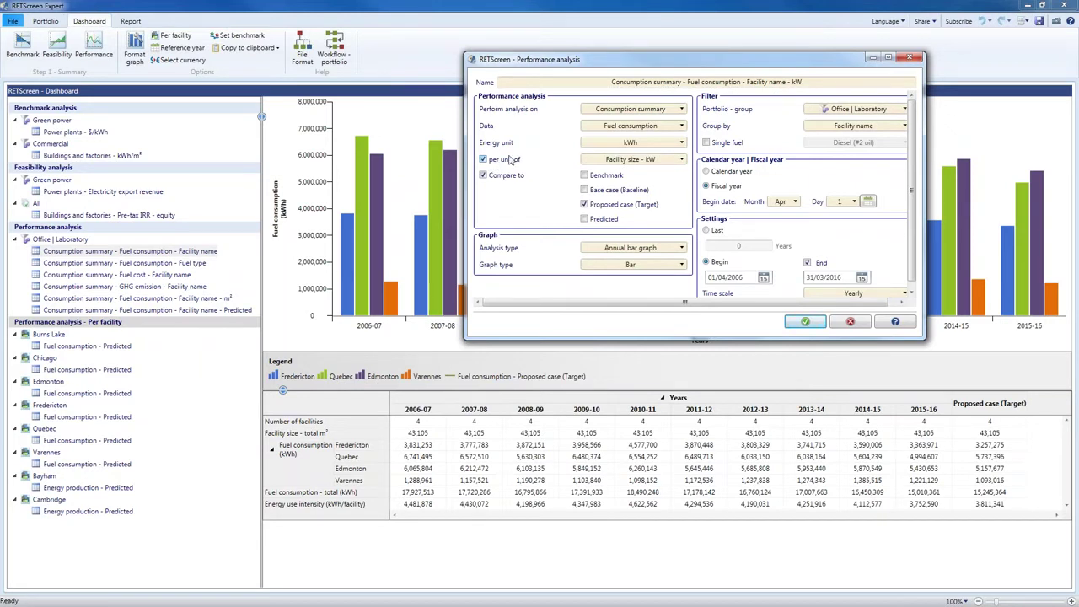
pyautogui.click(609, 161)
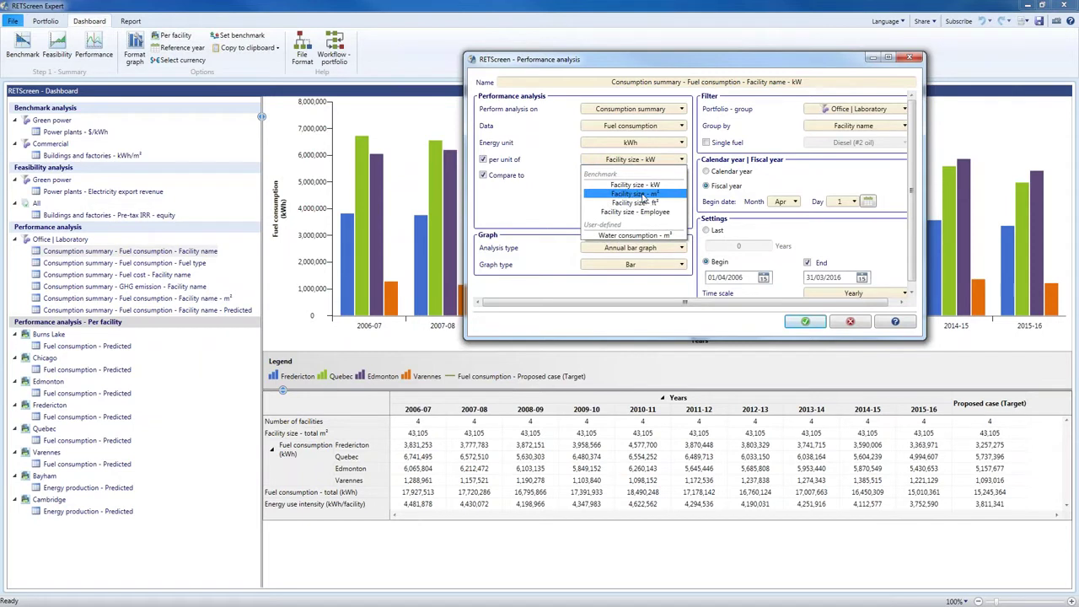
pyautogui.click(644, 194)
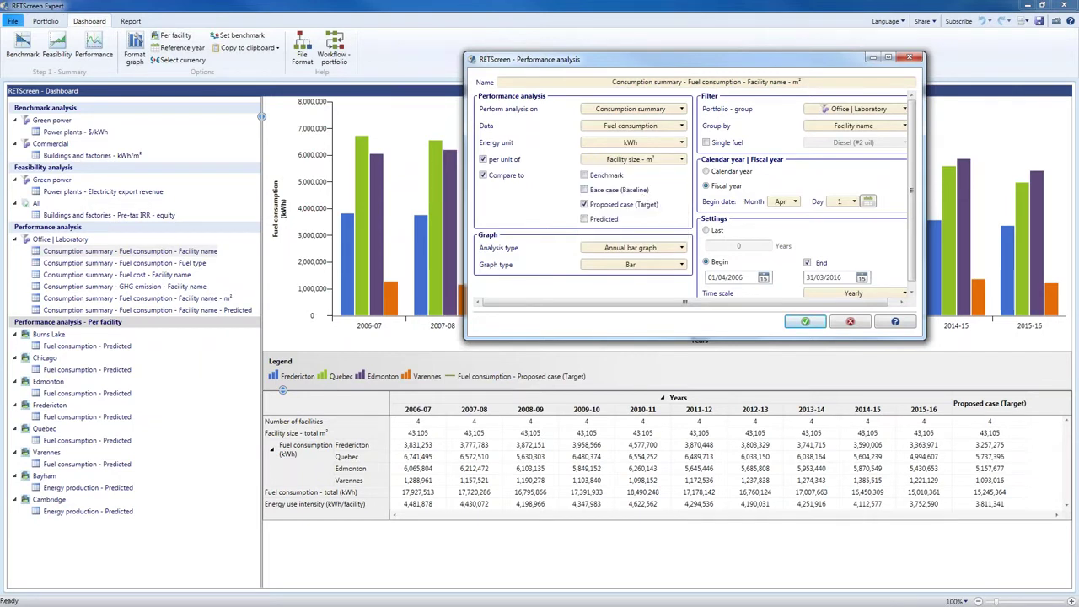
pyautogui.click(805, 322)
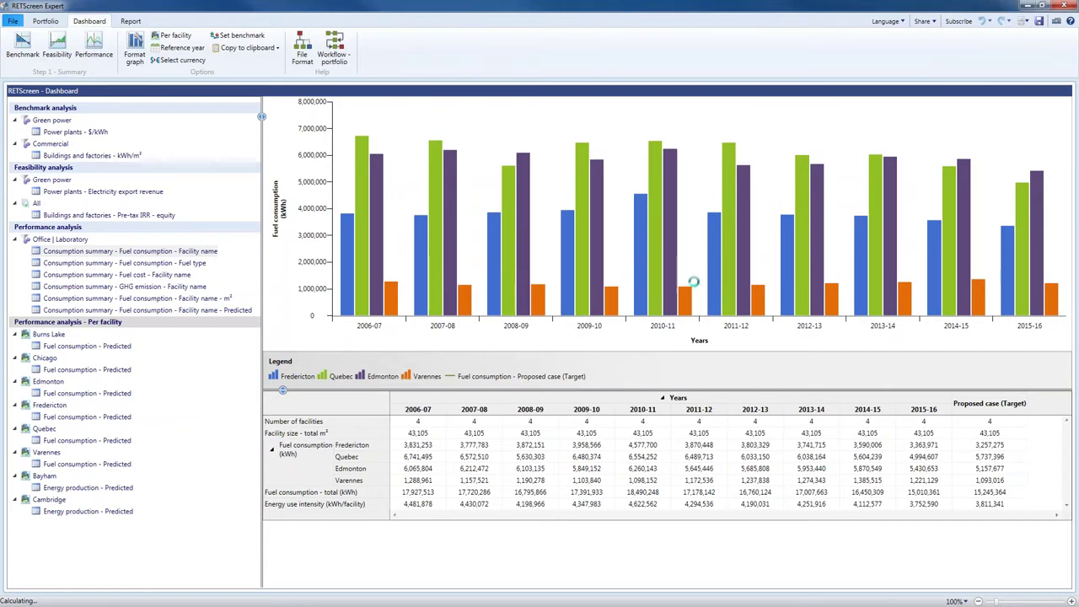
# Examine each facility's yearly fuel consumption per m² against the proposed case target line
pyautogui.moveTo(453, 259)
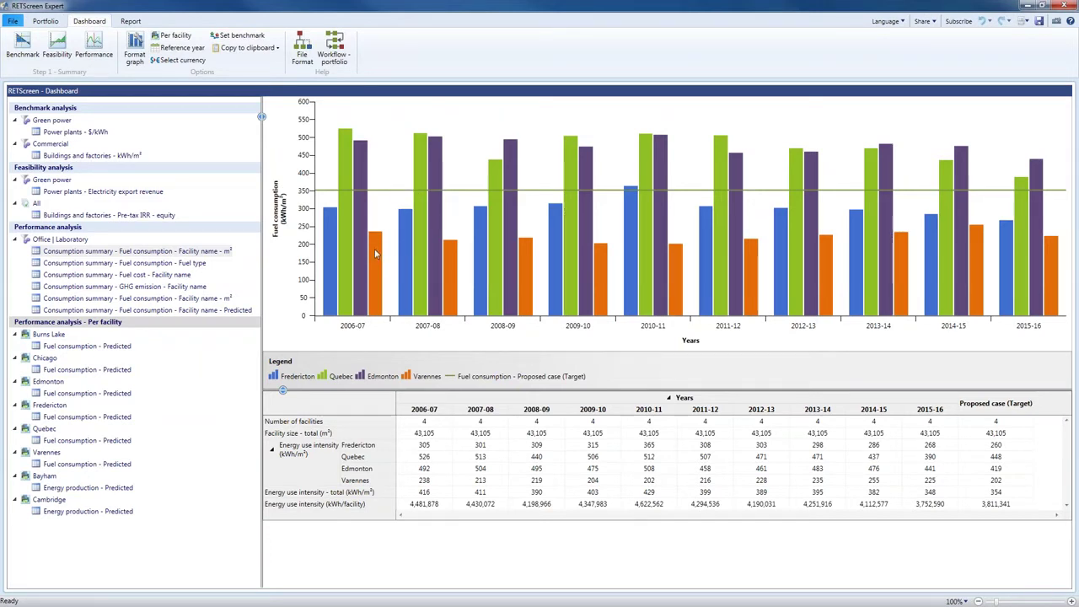
pyautogui.moveTo(329, 238)
pyautogui.moveTo(422, 160)
pyautogui.moveTo(800, 172)
pyautogui.moveTo(1030, 194)
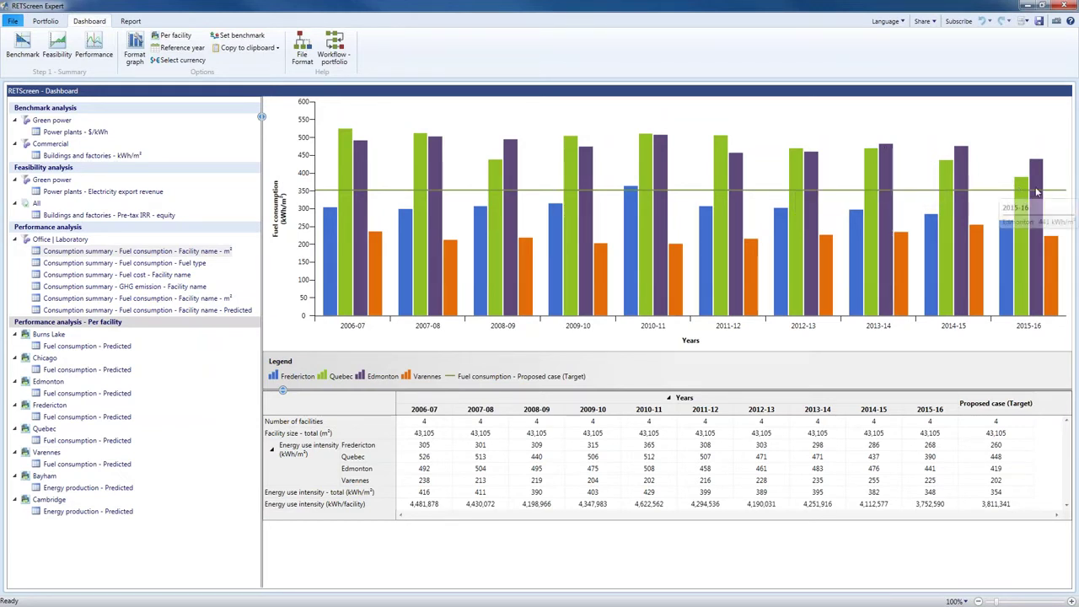
pyautogui.moveTo(1022, 213)
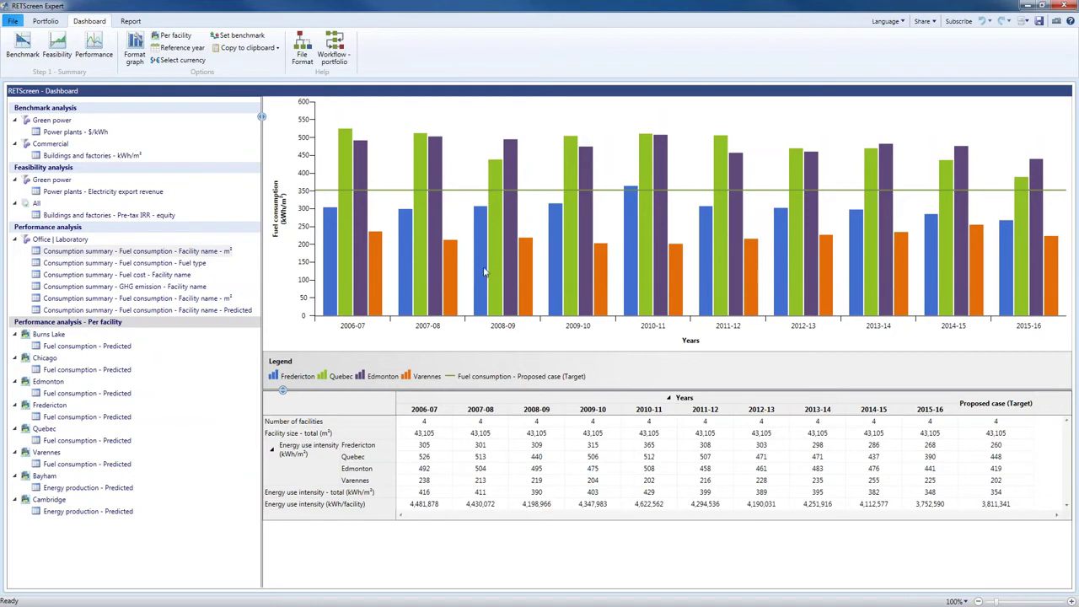
pyautogui.moveTo(367, 291)
# Open the Office | Laboratory fuel consumption summary by fuel type and inspect the 2007-08 breakdown
pyautogui.click(135, 268)
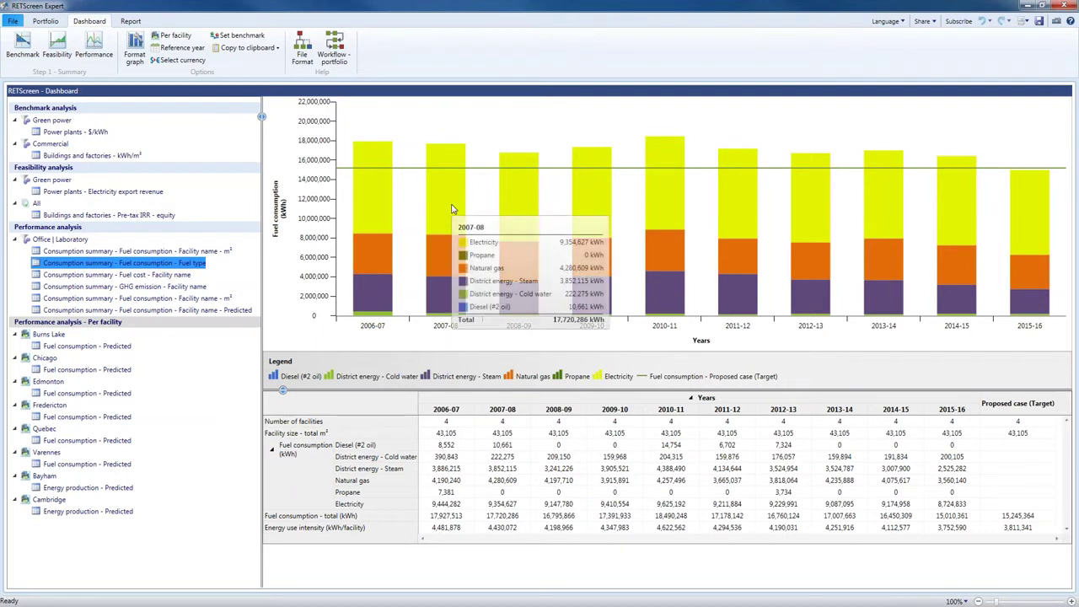
pyautogui.moveTo(449, 262)
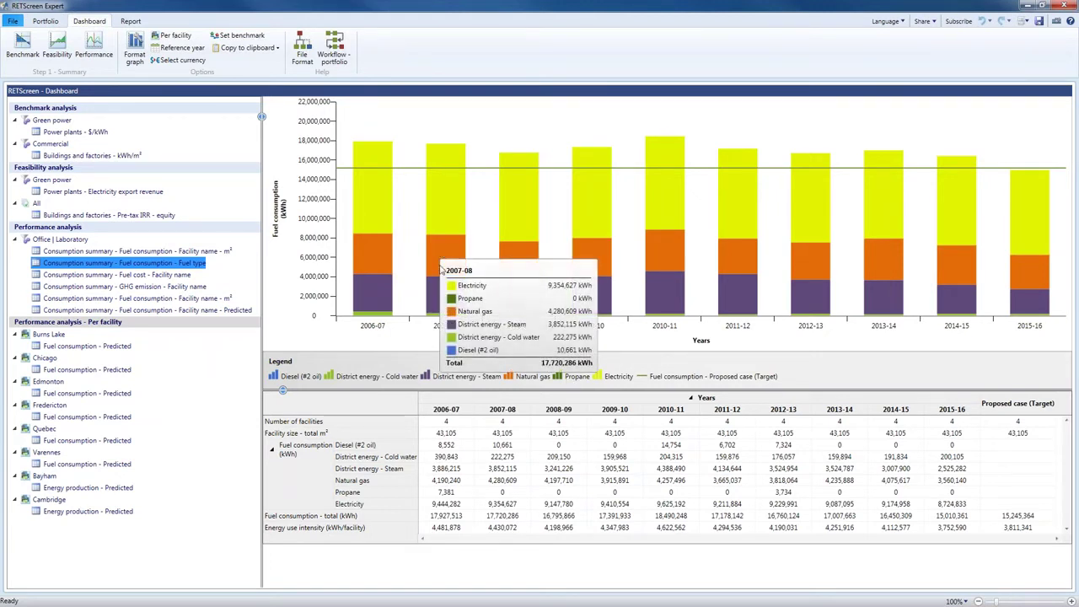
pyautogui.moveTo(449, 294)
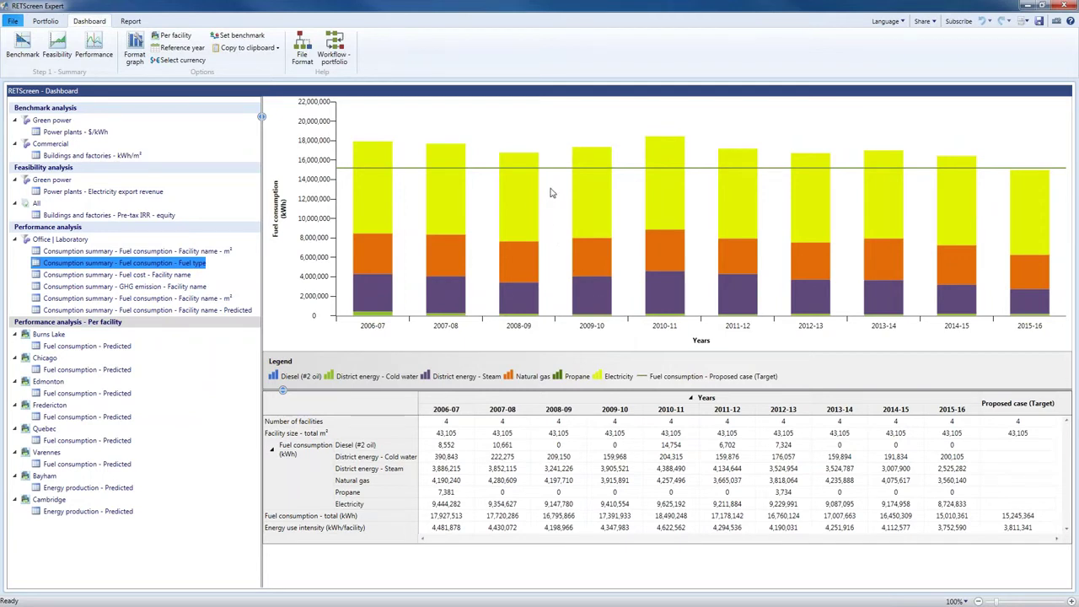
# Review the group-by options in the fuel type graph's settings, keep Fuel type, and close the settings
pyautogui.click(134, 52)
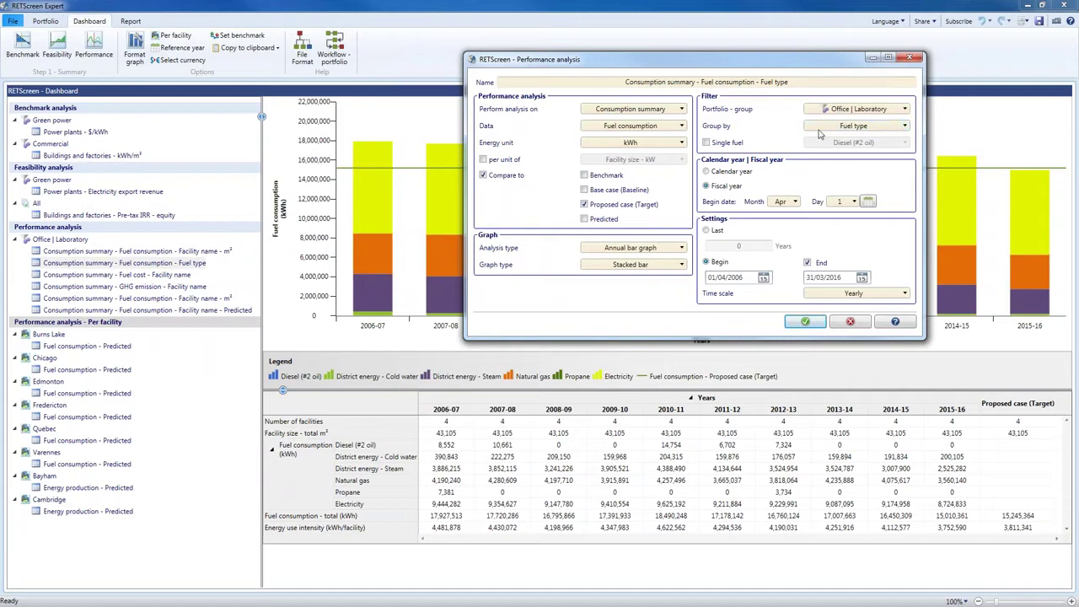
pyautogui.click(906, 127)
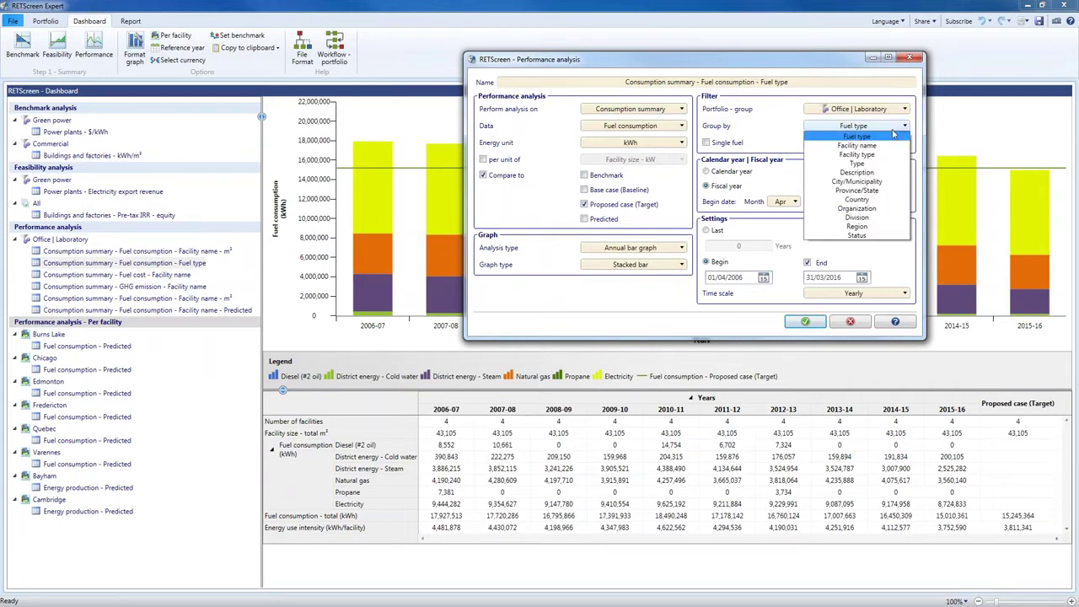
pyautogui.click(894, 137)
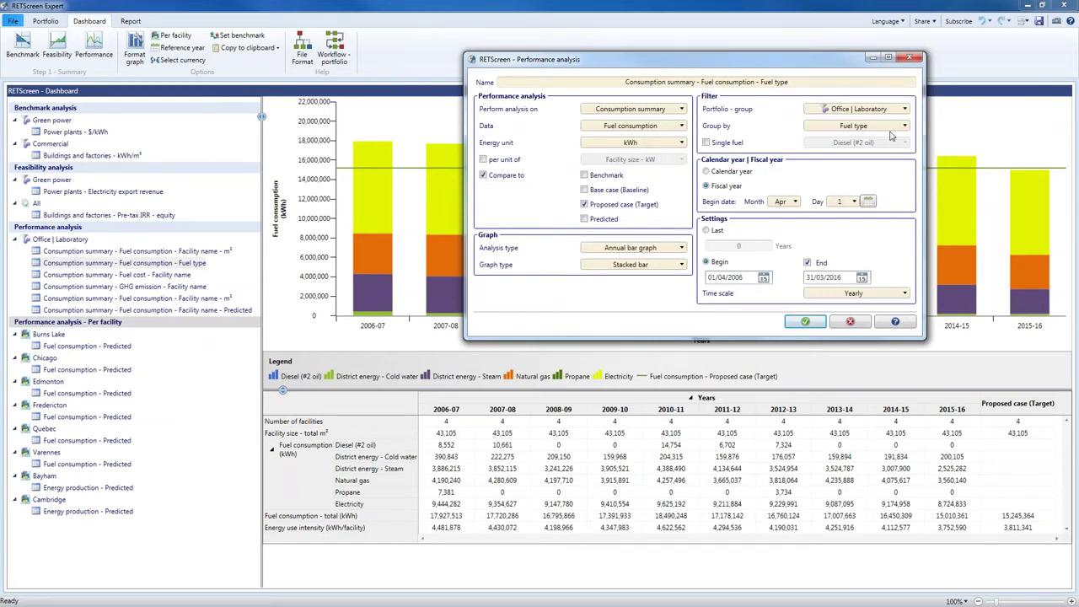
pyautogui.click(834, 322)
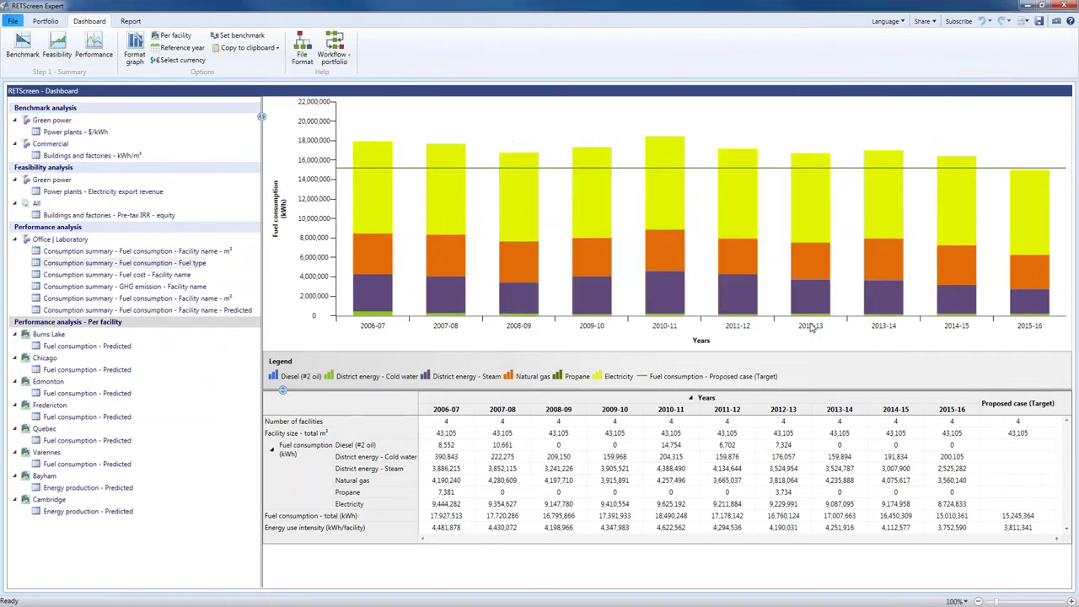
# Open the Office | Laboratory fuel cost summary by facility name and inspect the 2015-16 costs
pyautogui.click(172, 276)
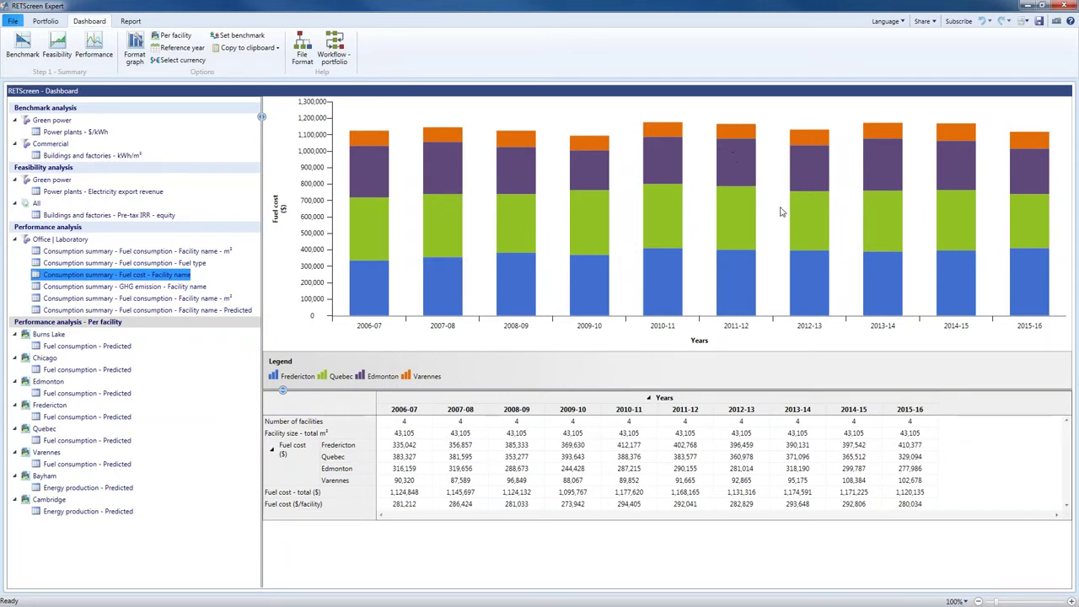
pyautogui.moveTo(740, 203)
pyautogui.moveTo(1027, 144)
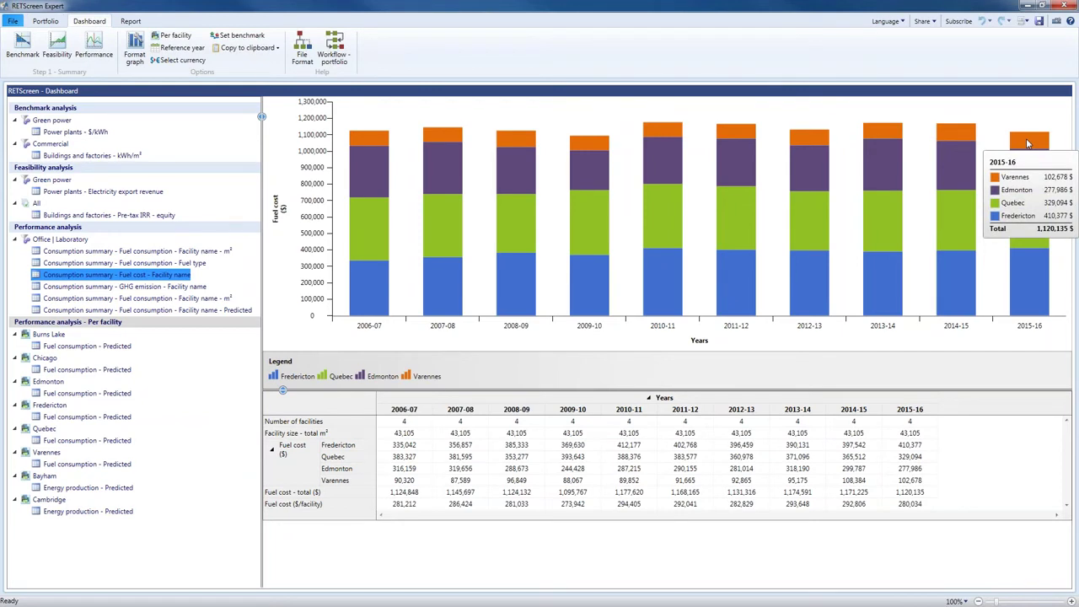
pyautogui.moveTo(1027, 284)
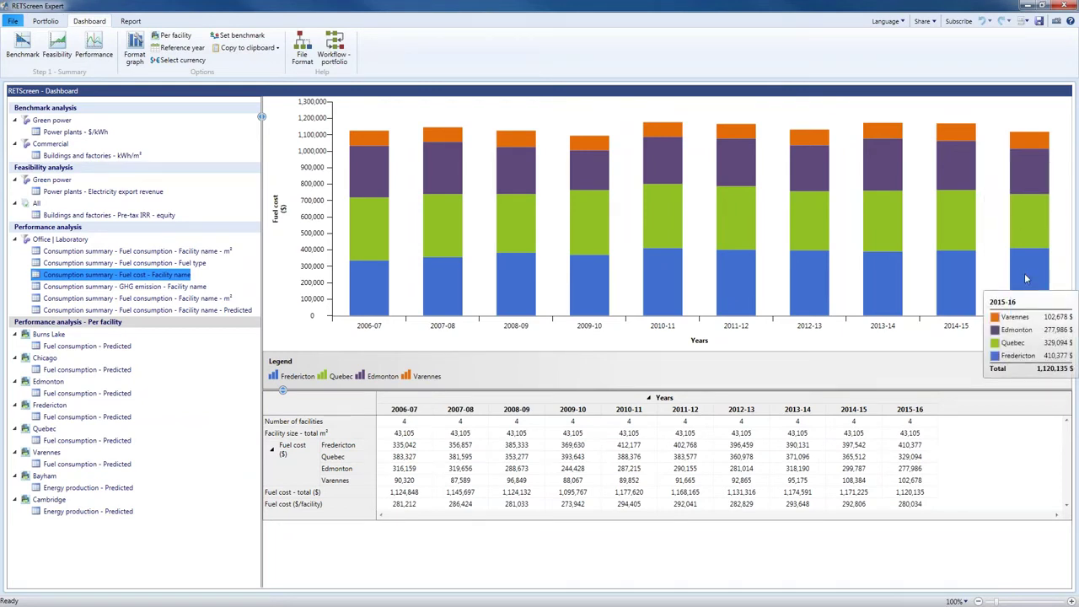
# View the GHG emission summary by facility name, and revisit the fuel cost and fuel type summaries
pyautogui.click(141, 289)
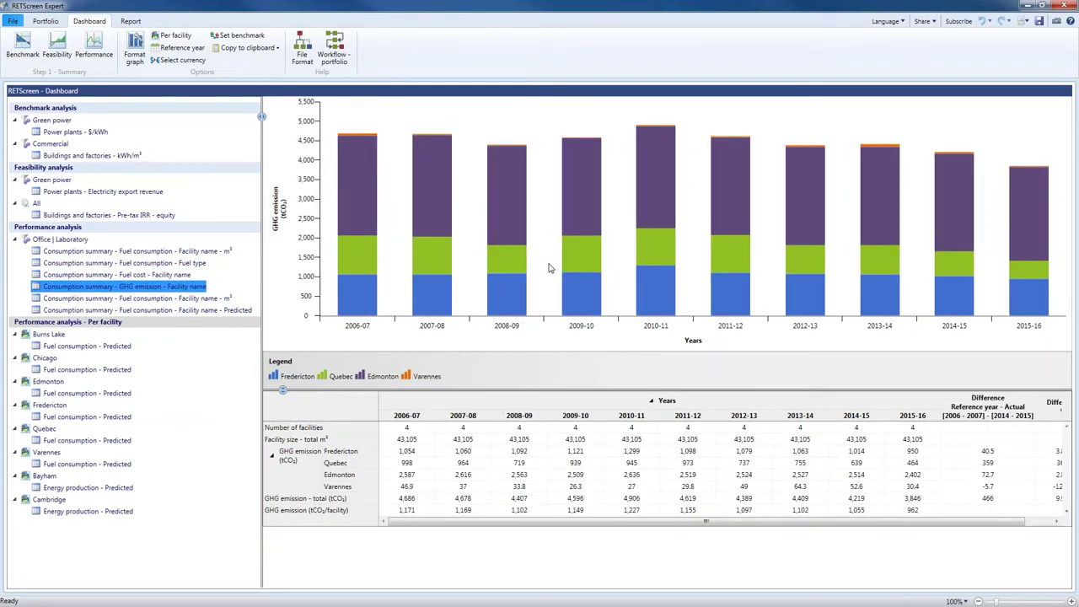
pyautogui.moveTo(664, 204)
pyautogui.click(171, 275)
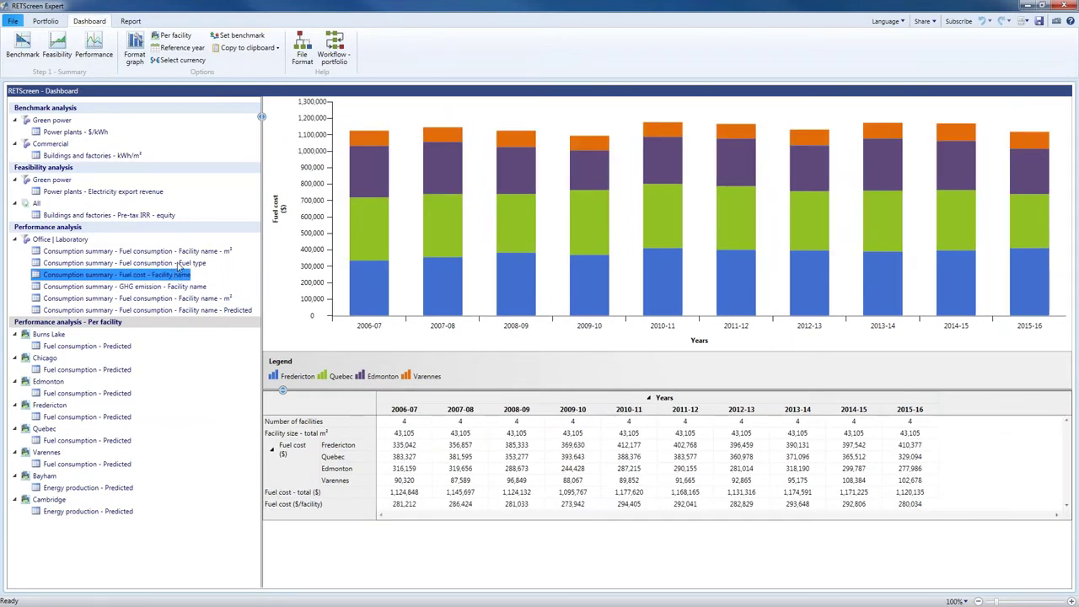
pyautogui.click(179, 264)
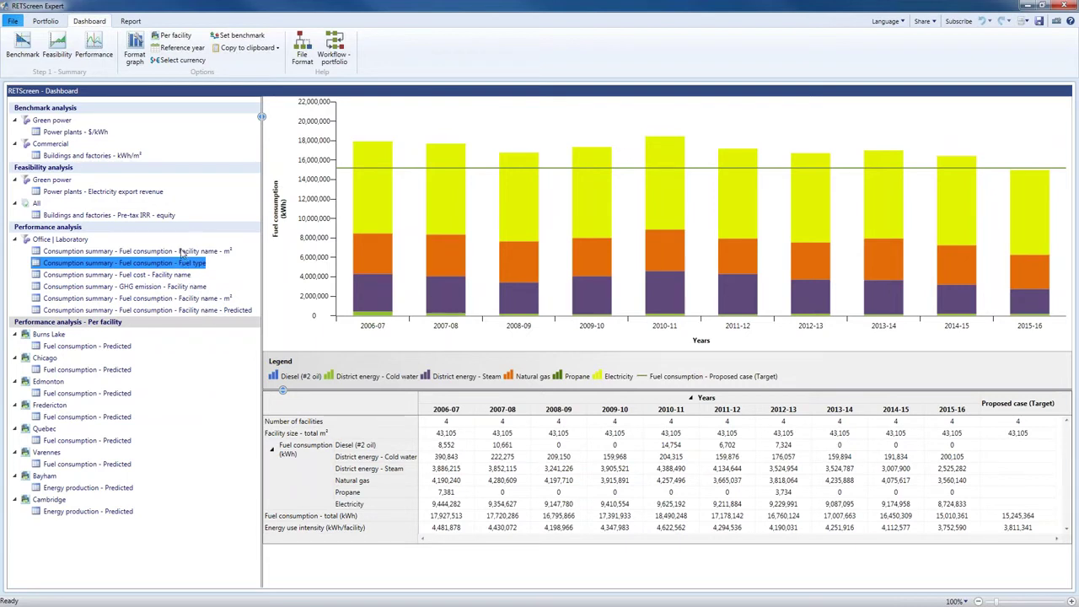
# Start a new performance analysis with fuel consumption compared to Predicted and Office | Laboratory as the portfolio group
pyautogui.click(94, 44)
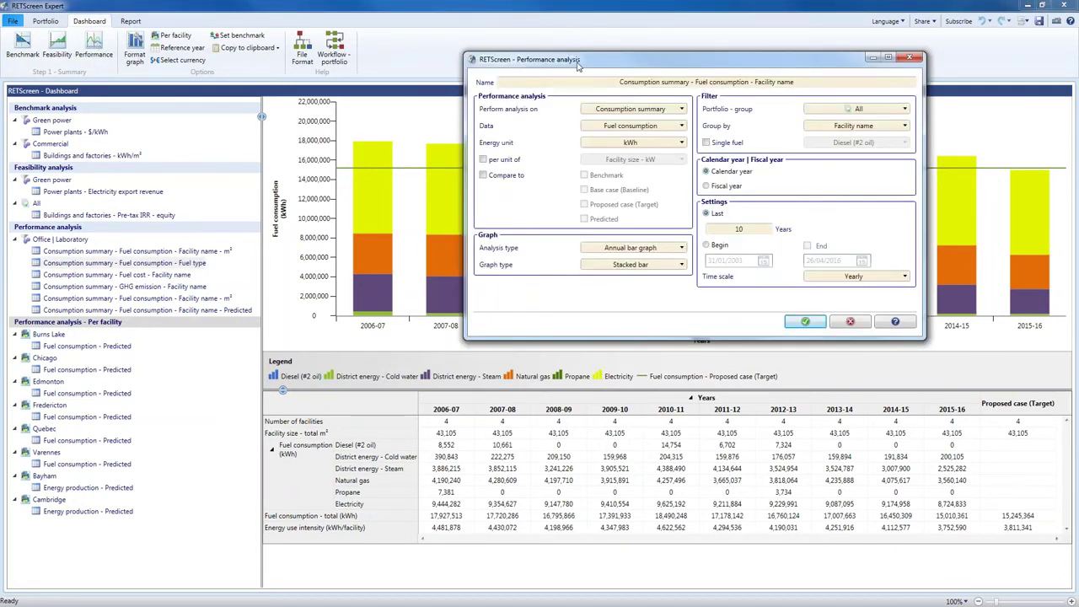
pyautogui.moveTo(579, 66); pyautogui.dragTo(457, 70)
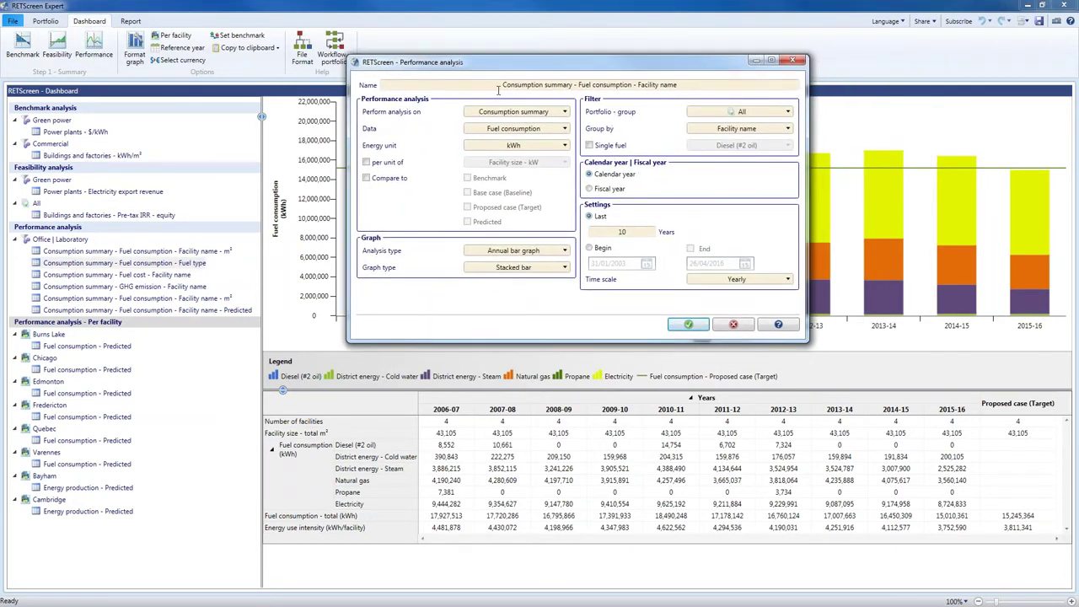
pyautogui.click(387, 182)
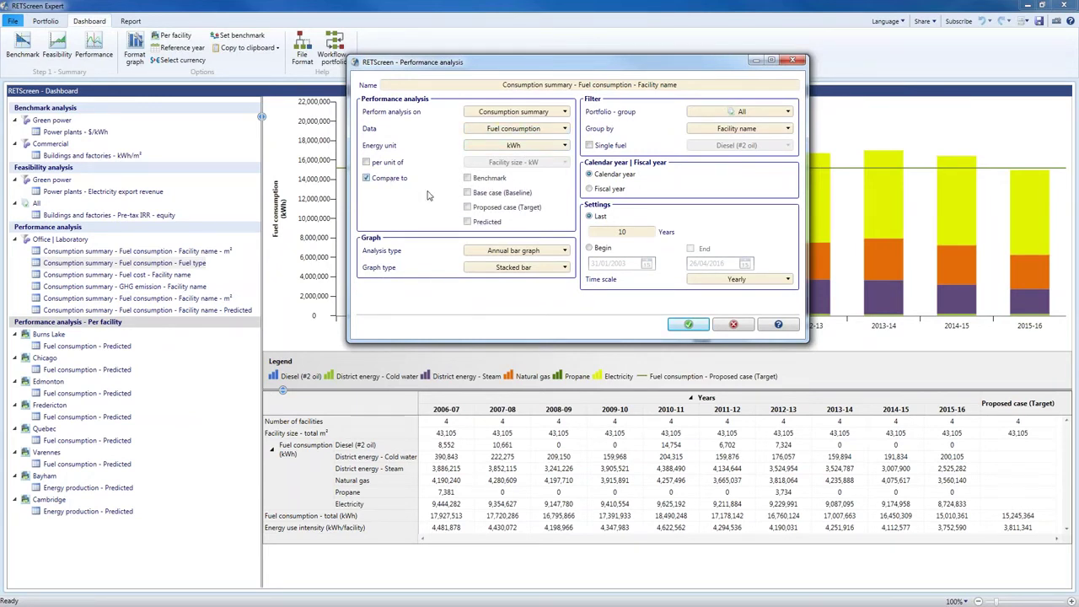
pyautogui.click(495, 225)
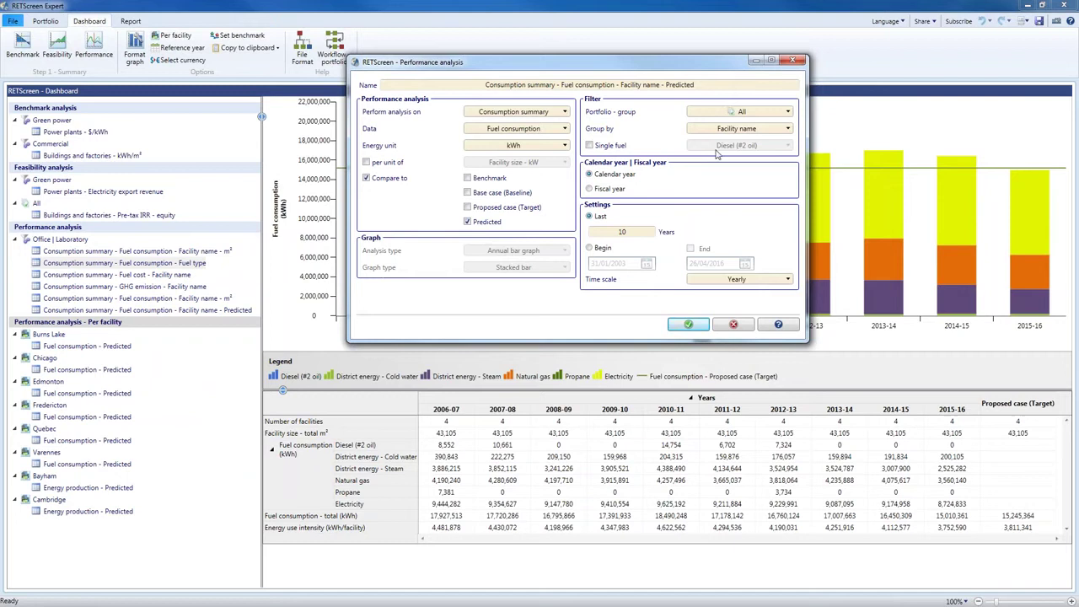
pyautogui.click(735, 113)
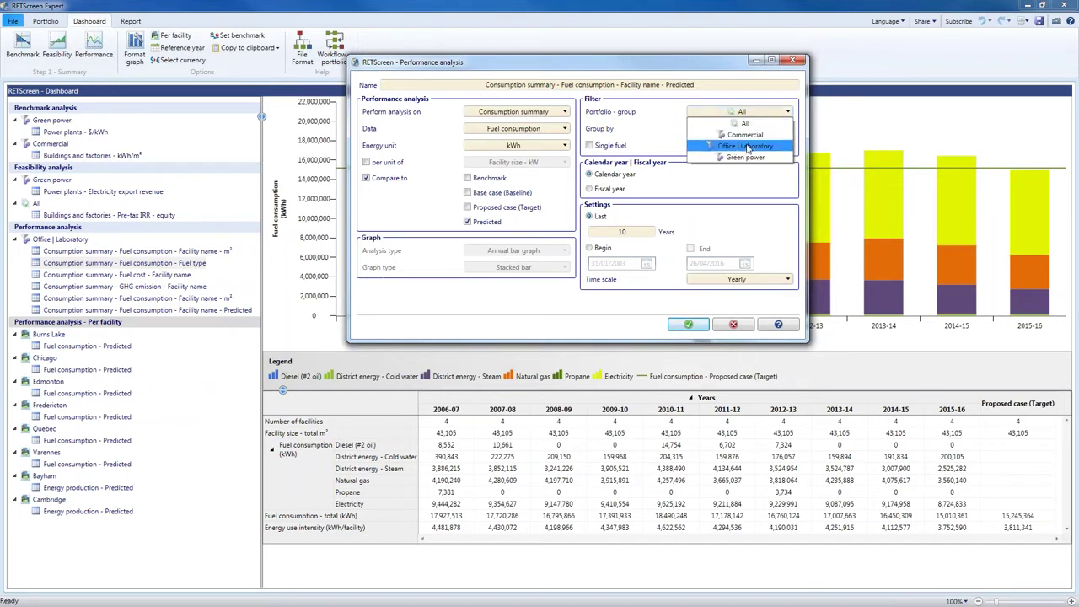
pyautogui.click(740, 148)
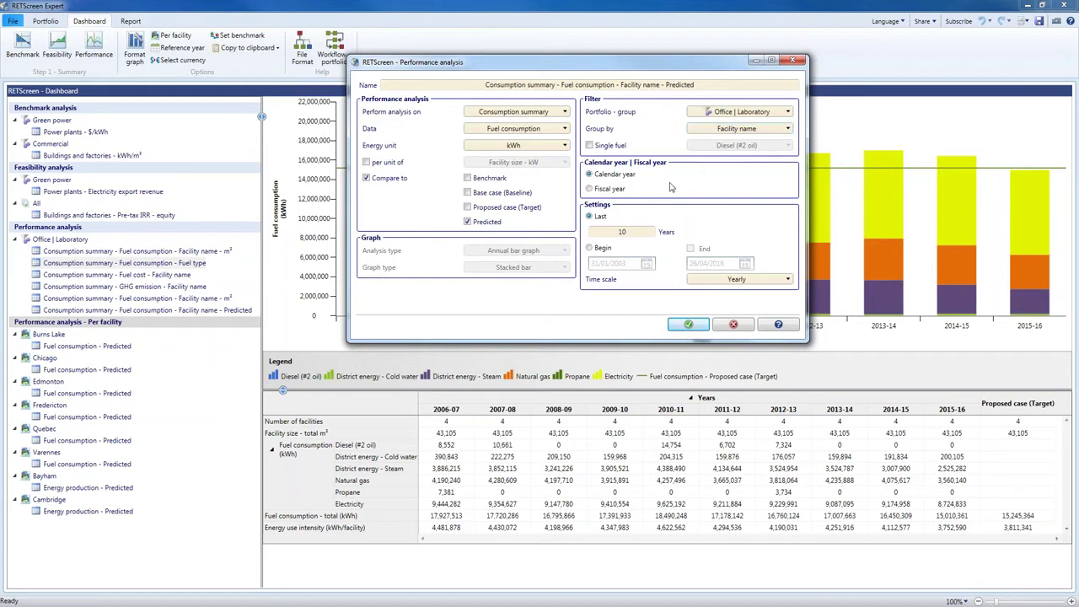
# Switch the performance analysis from calendar year to a fiscal year beginning in April
pyautogui.click(613, 192)
pyautogui.click(678, 207)
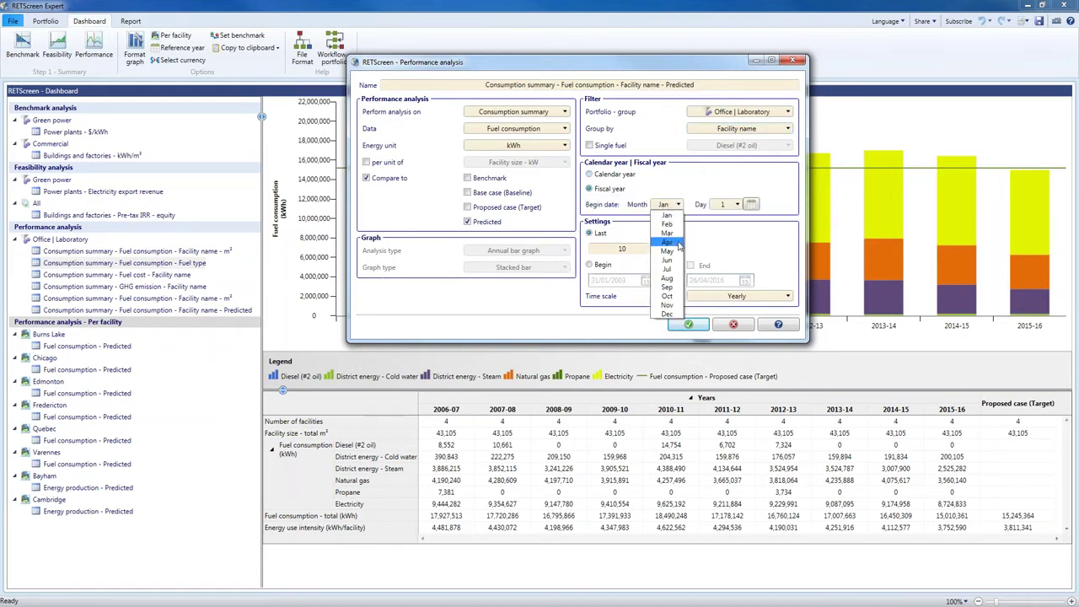
pyautogui.click(668, 243)
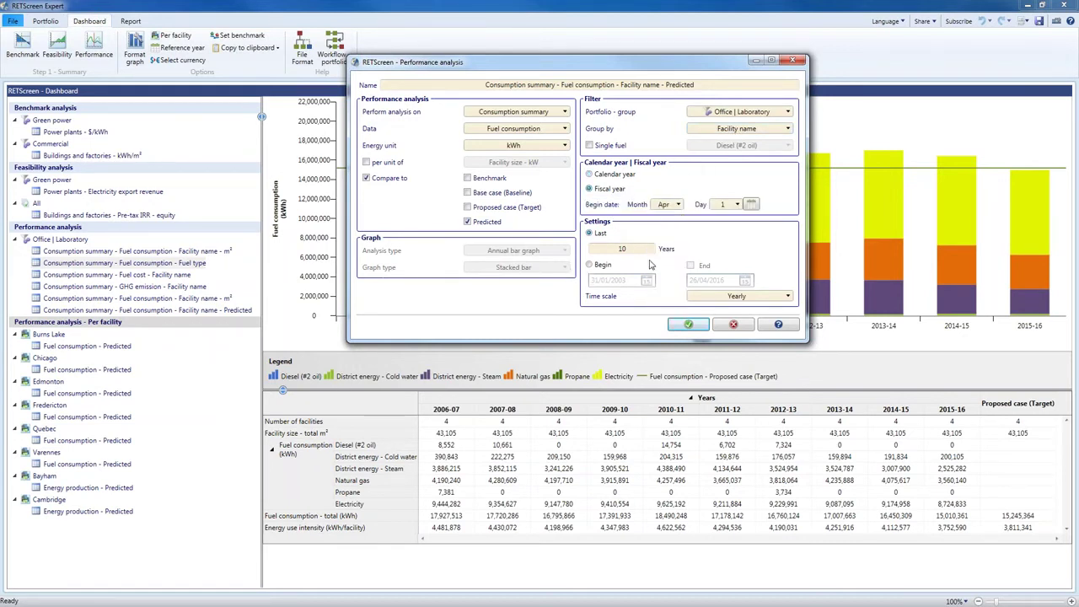
# Set the analysis period to begin on 01/04/2006, enable and pick an end date, and create the analysis
pyautogui.click(590, 266)
pyautogui.click(647, 280)
pyautogui.click(657, 296)
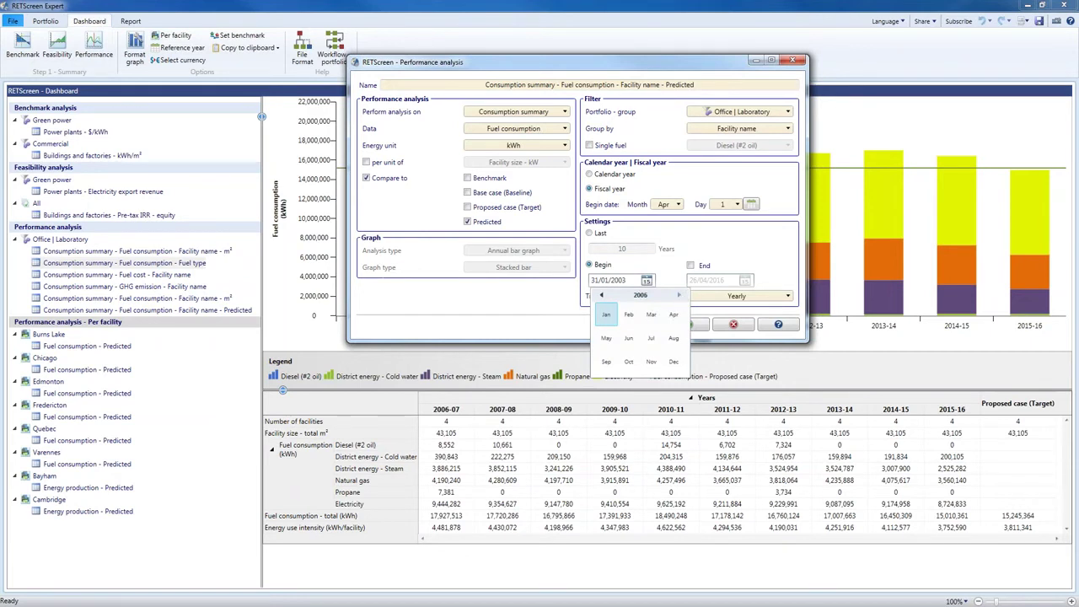
pyautogui.click(674, 315)
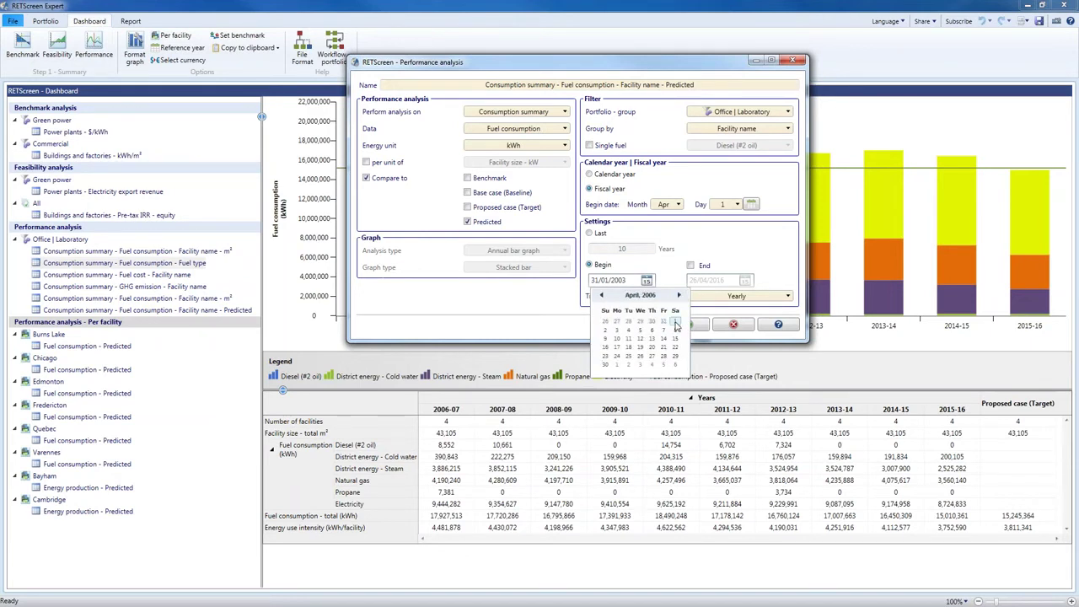
pyautogui.click(676, 324)
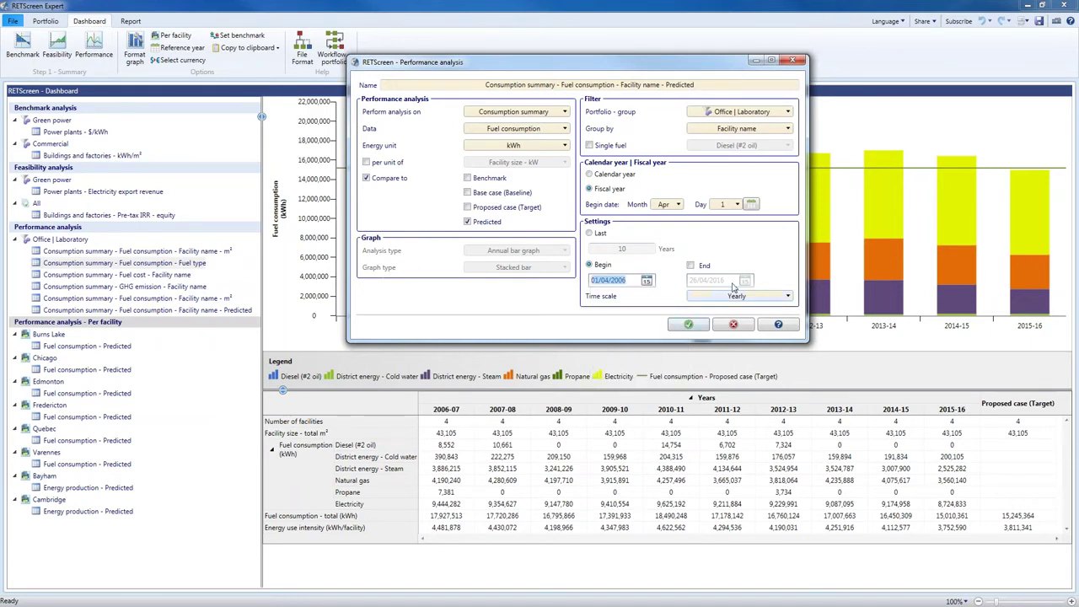
pyautogui.click(691, 266)
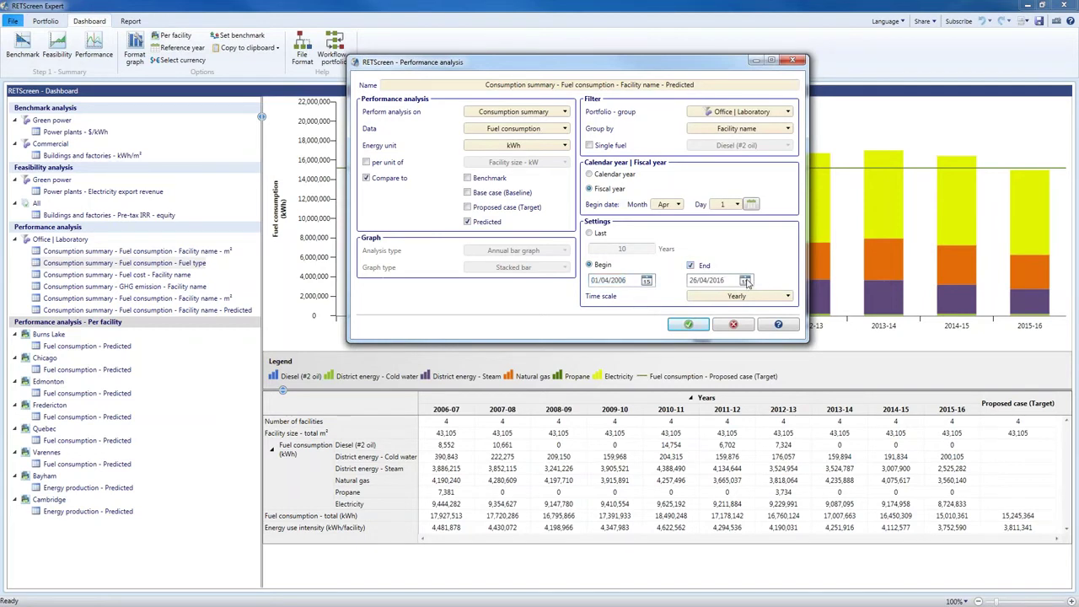
pyautogui.click(747, 283)
pyautogui.click(749, 322)
pyautogui.click(690, 326)
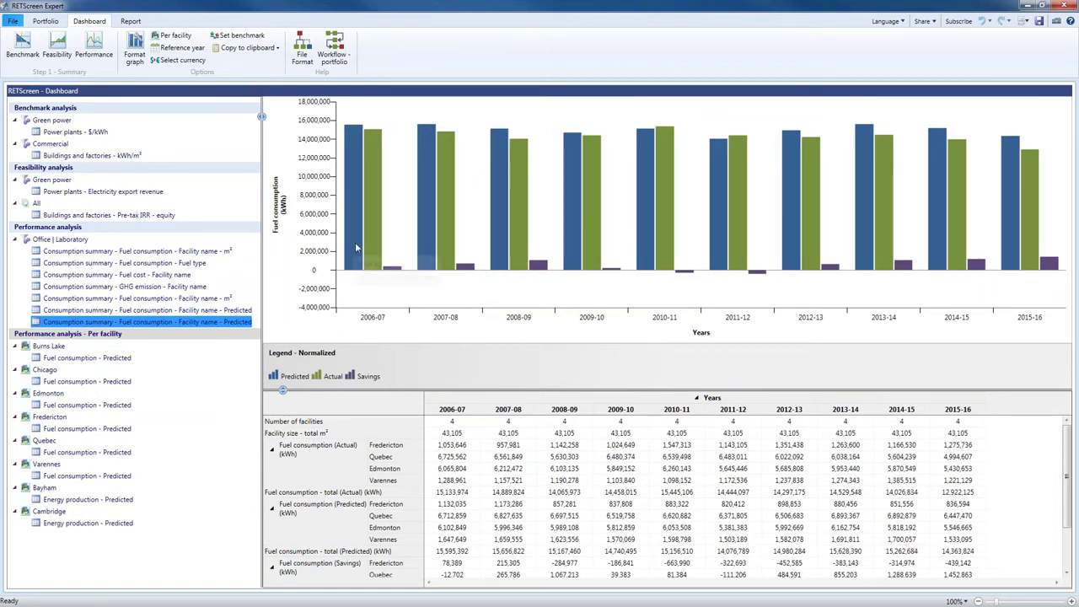
# Examine the 2006-07 predicted, actual and savings bars and the table's actual and predicted fuel consumption rows
pyautogui.moveTo(355, 250)
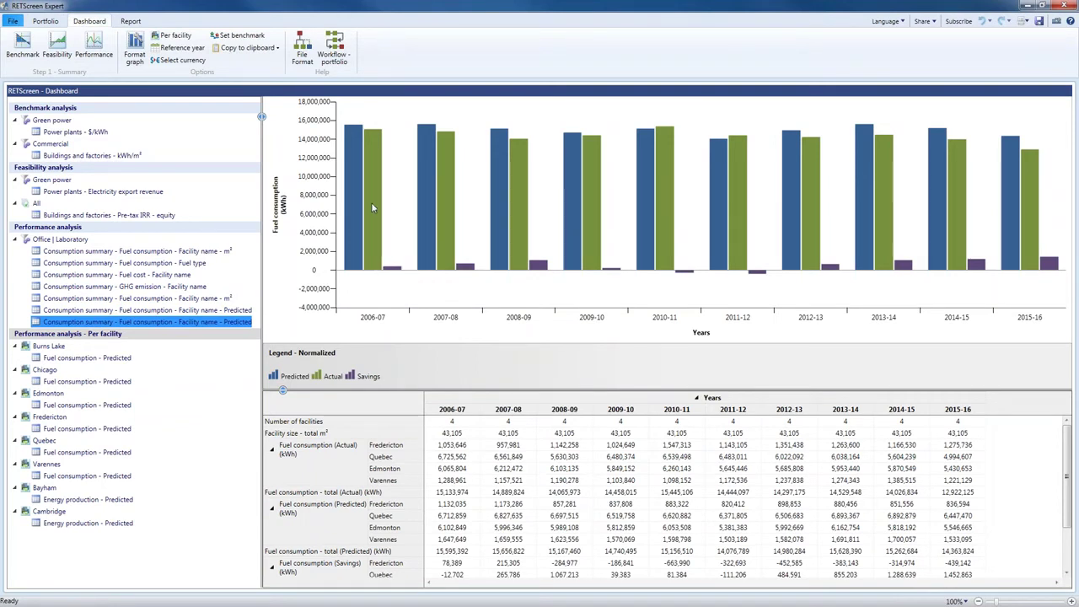
pyautogui.moveTo(375, 207)
pyautogui.moveTo(398, 273)
pyautogui.click(344, 449)
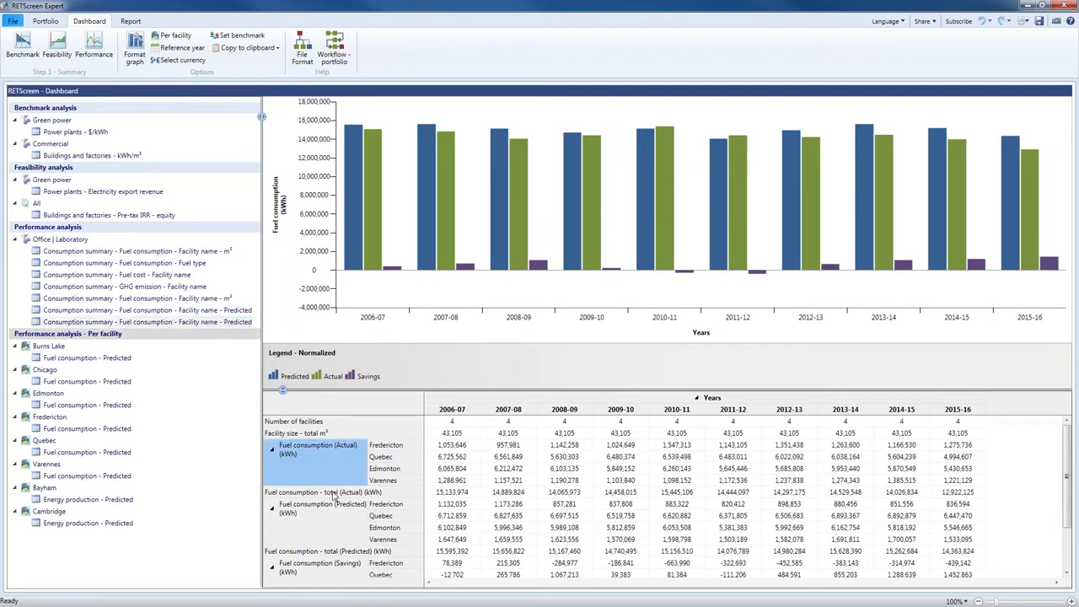
pyautogui.click(321, 507)
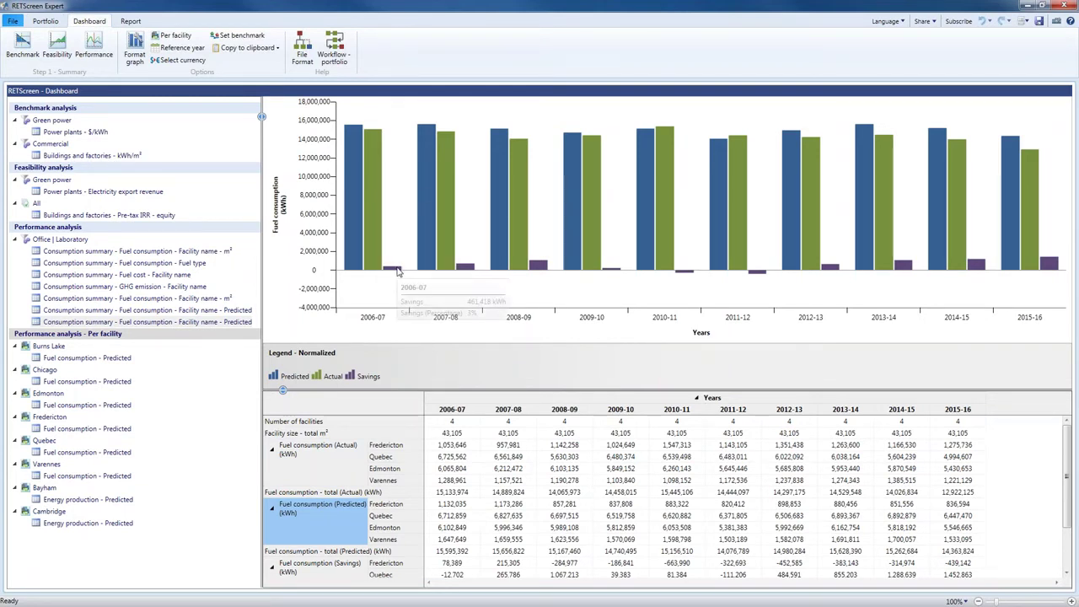
# Examine the savings bars across the years through 2015-16 and the 2015-16 savings percentage in the table
pyautogui.moveTo(473, 271)
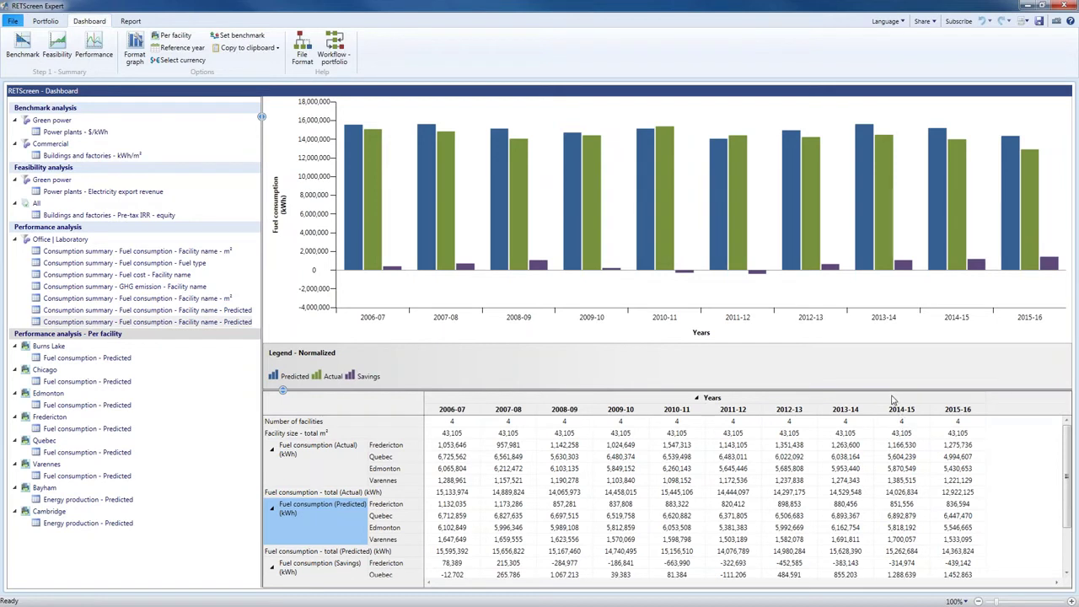
pyautogui.moveTo(646, 238)
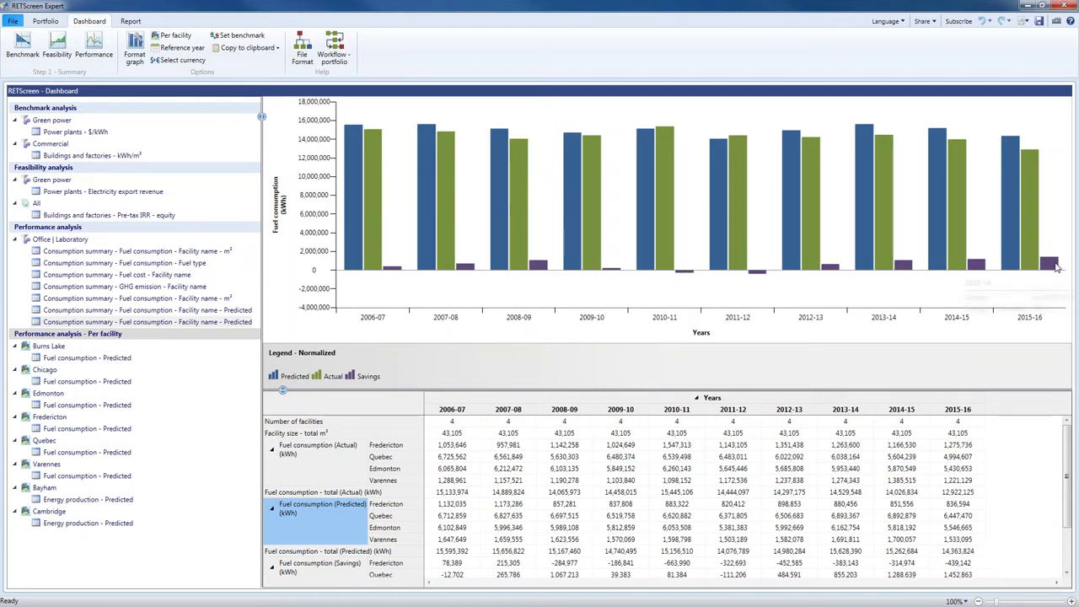
pyautogui.moveTo(1051, 268)
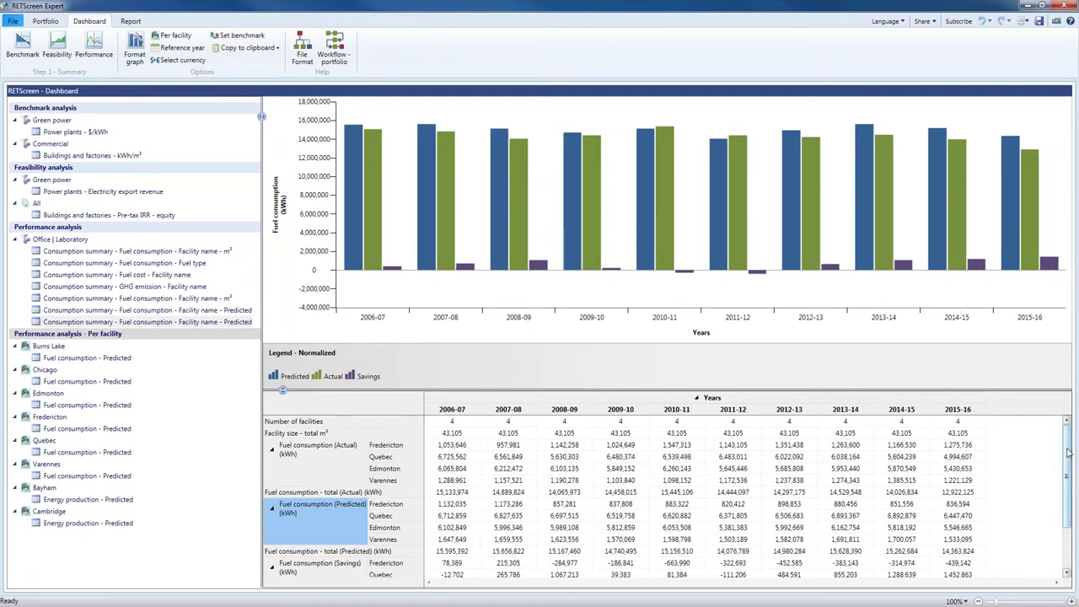
pyautogui.moveTo(1067, 453); pyautogui.dragTo(1073, 488)
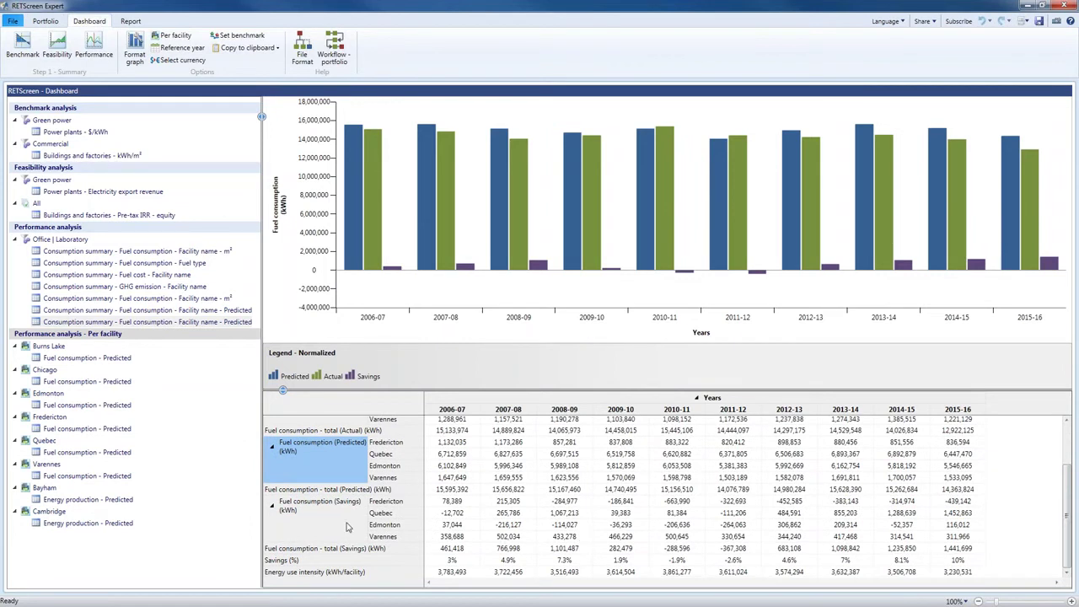
pyautogui.click(966, 563)
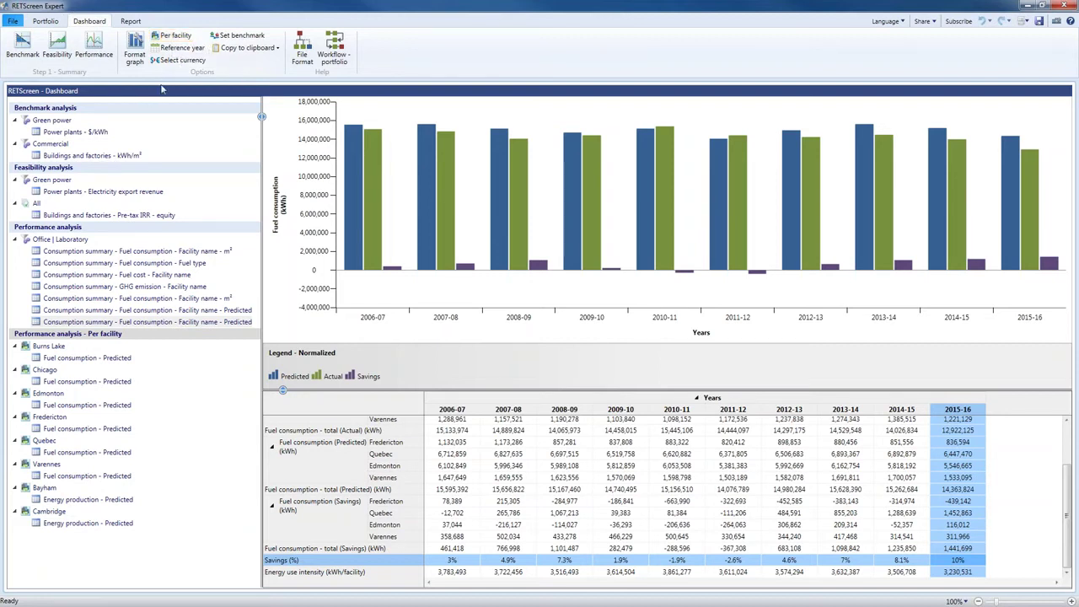
# Open the predicted fuel consumption analysis for Varennes and inspect its 2007-08 predicted and savings bars
pyautogui.click(71, 477)
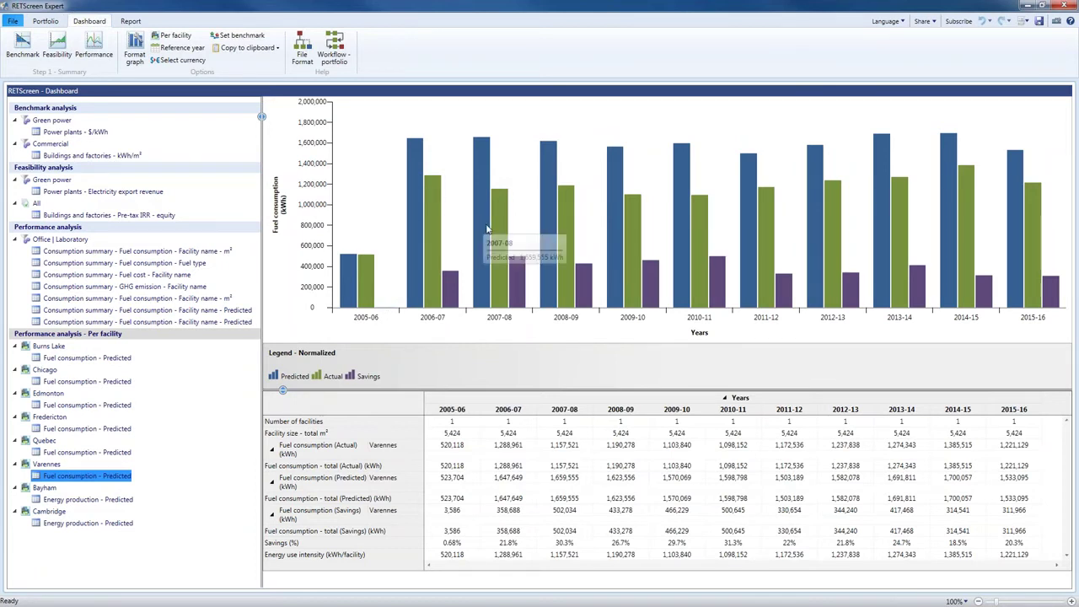
pyautogui.moveTo(480, 225)
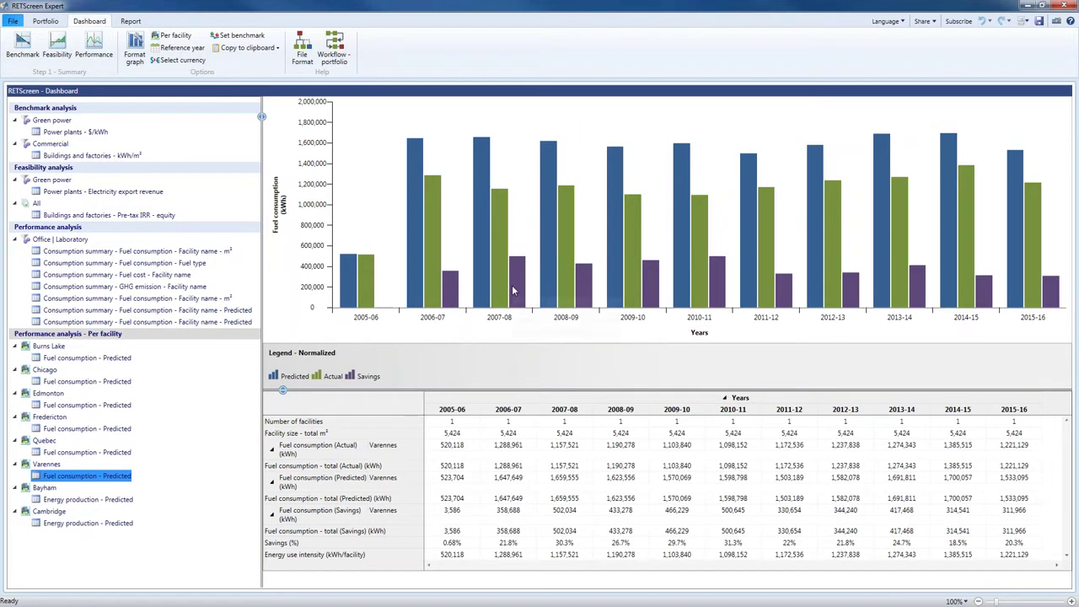
pyautogui.moveTo(514, 291)
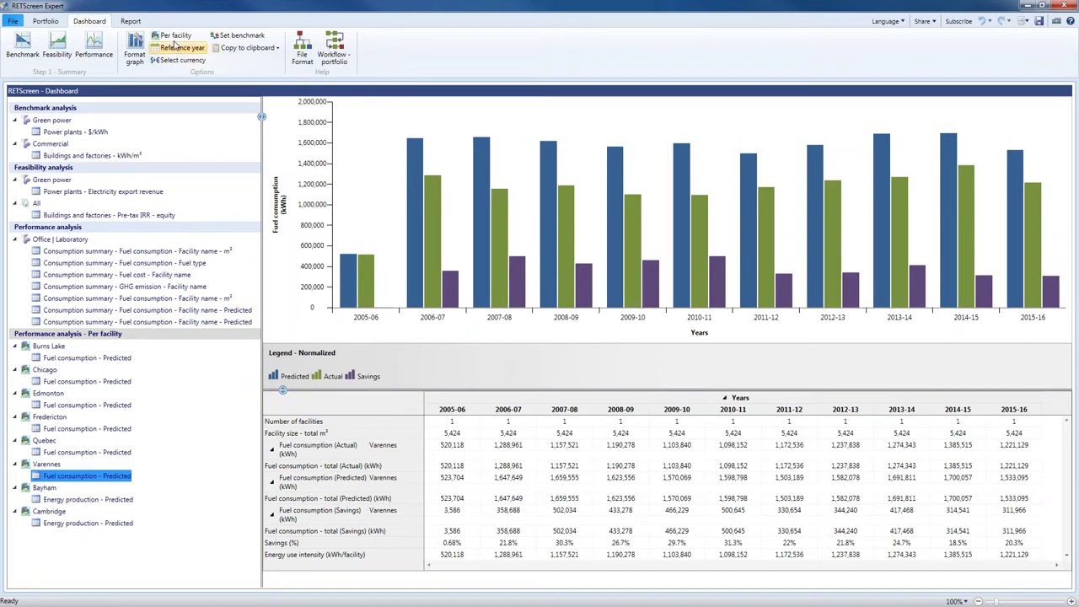
# View the per-facility analysis settings, cancel them, and compare the Office | Laboratory predicted summary with the Varennes one
pyautogui.click(175, 35)
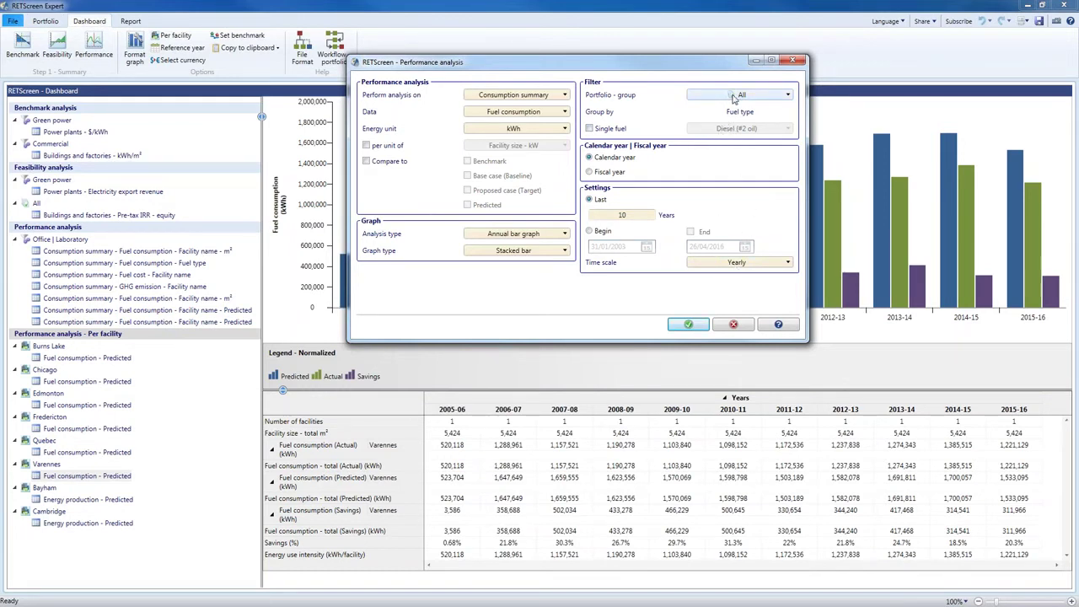
pyautogui.click(734, 326)
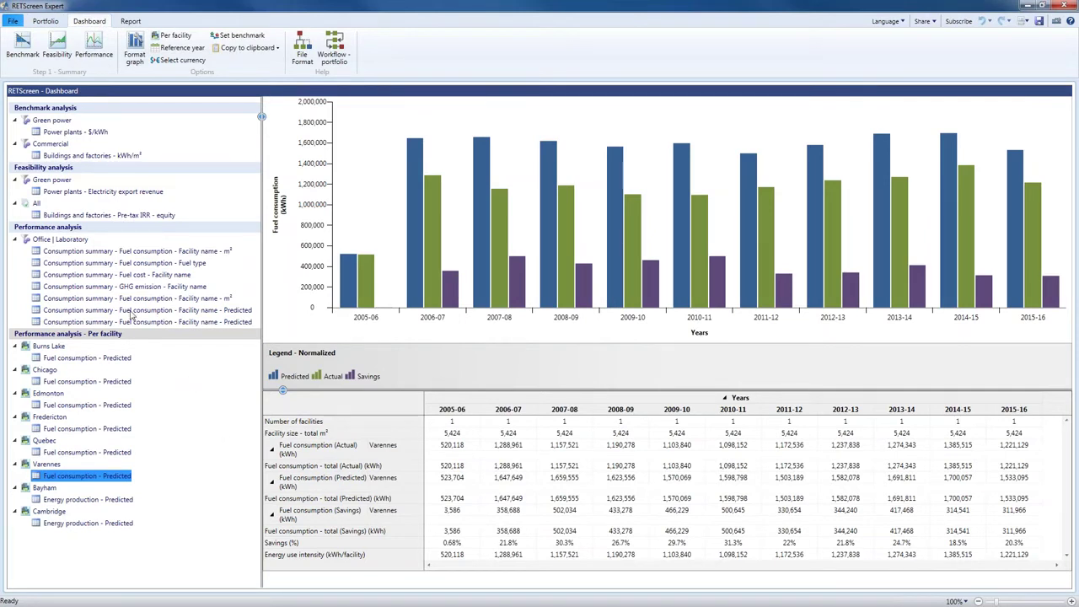
pyautogui.click(200, 311)
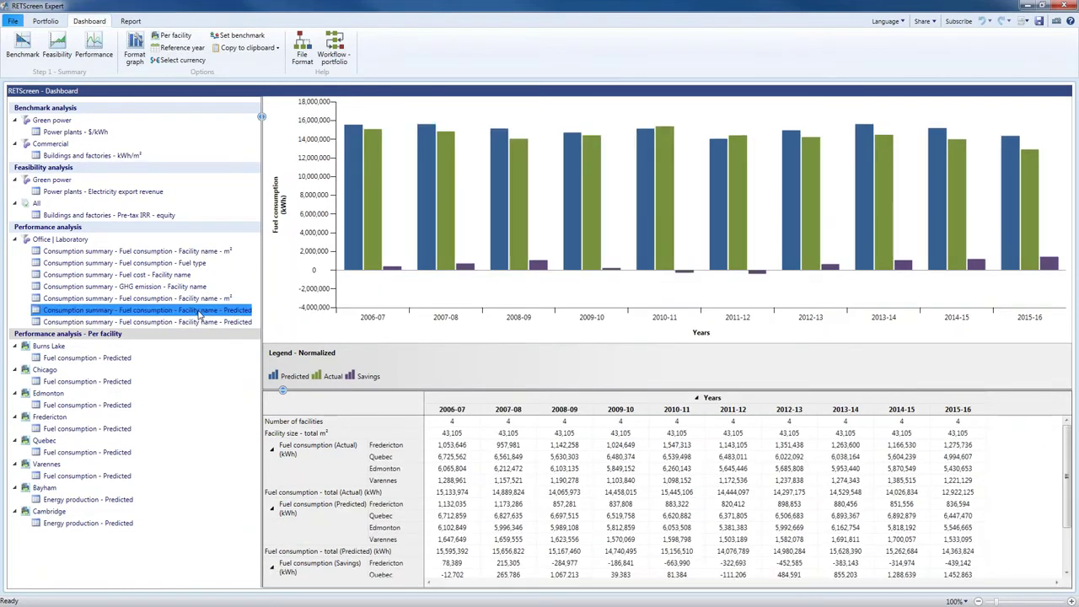
pyautogui.click(88, 477)
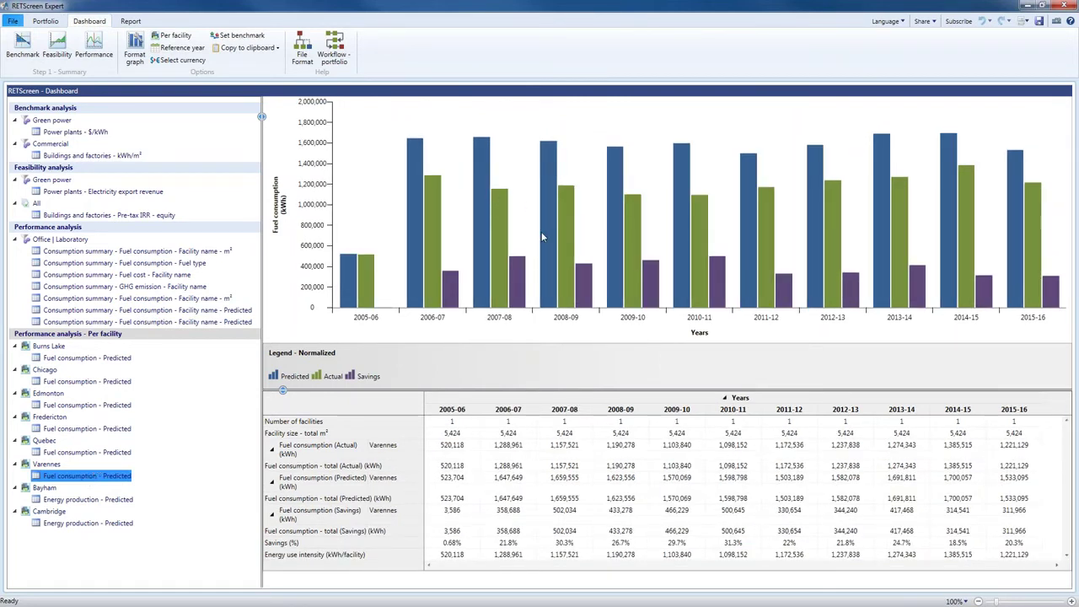
# Format the Varennes predicted consumption graph to show a single fuel, Electricity
pyautogui.rightClick(649, 158)
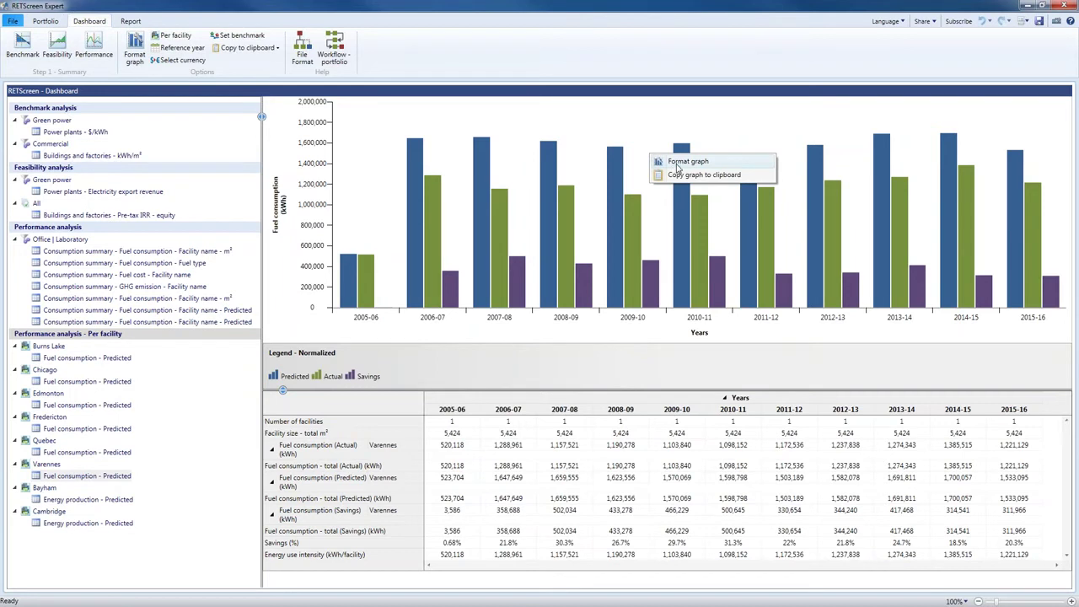
pyautogui.click(679, 163)
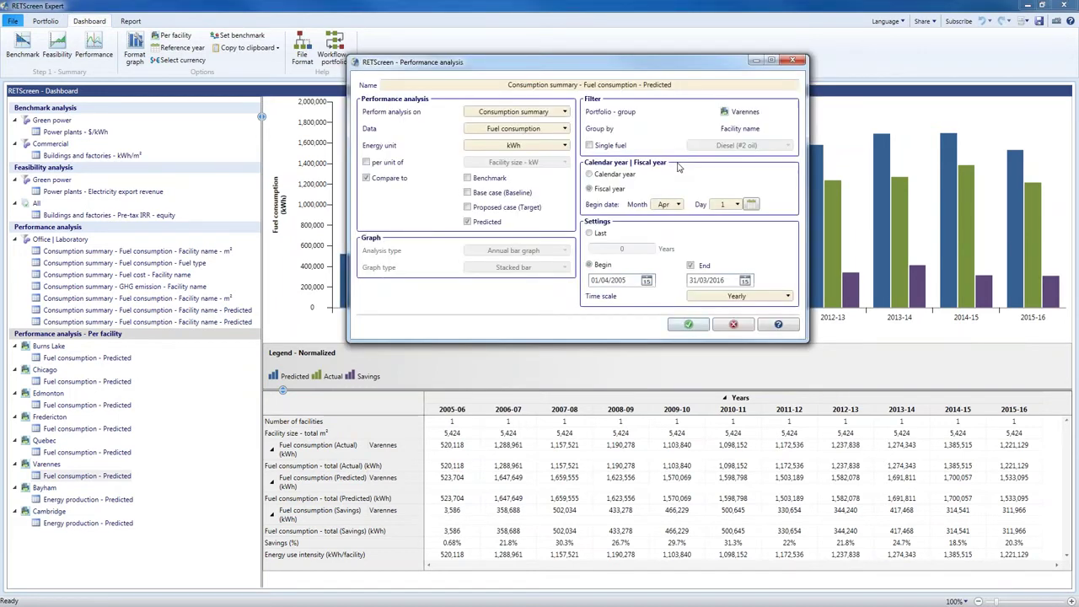
pyautogui.click(589, 146)
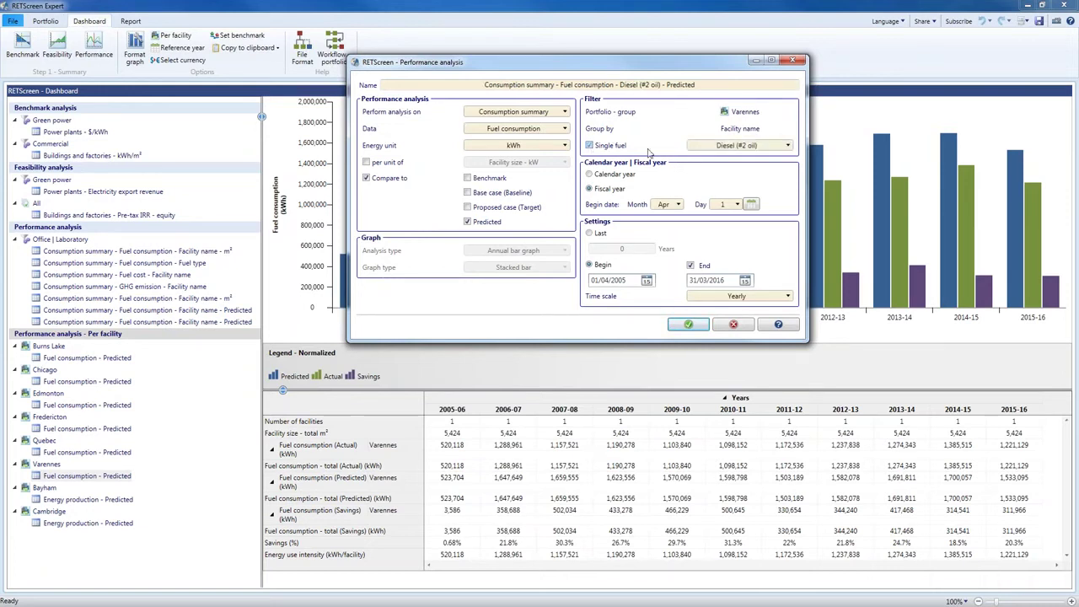
pyautogui.click(707, 148)
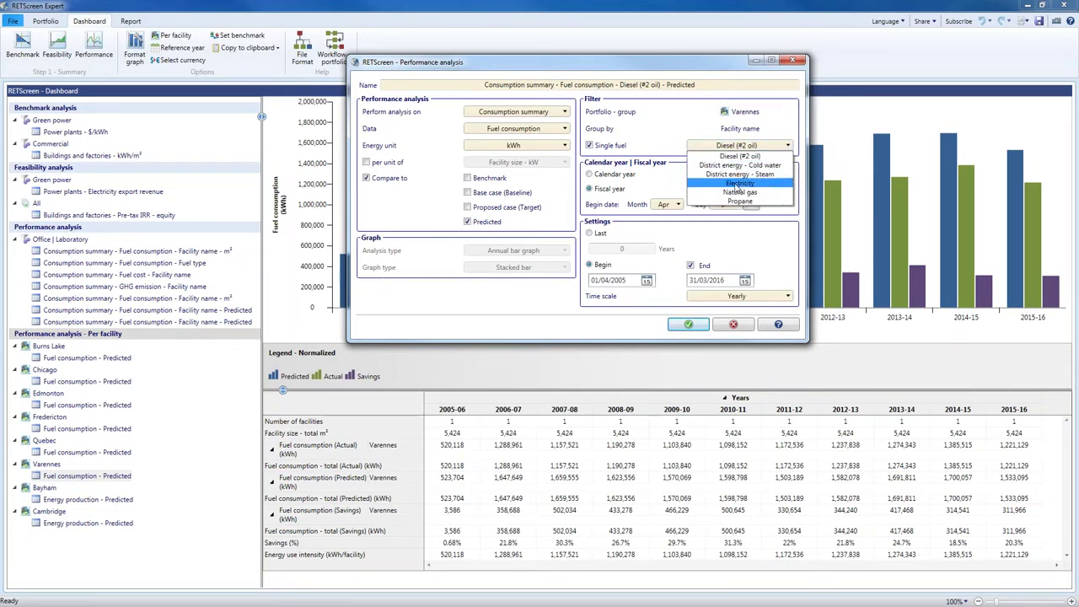
pyautogui.click(737, 184)
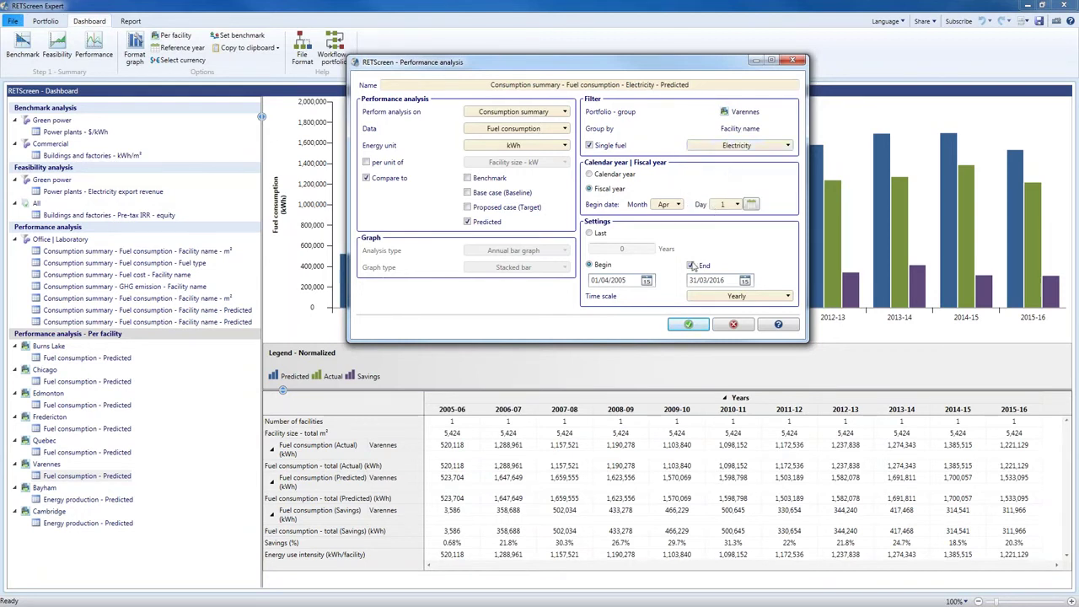
pyautogui.click(689, 325)
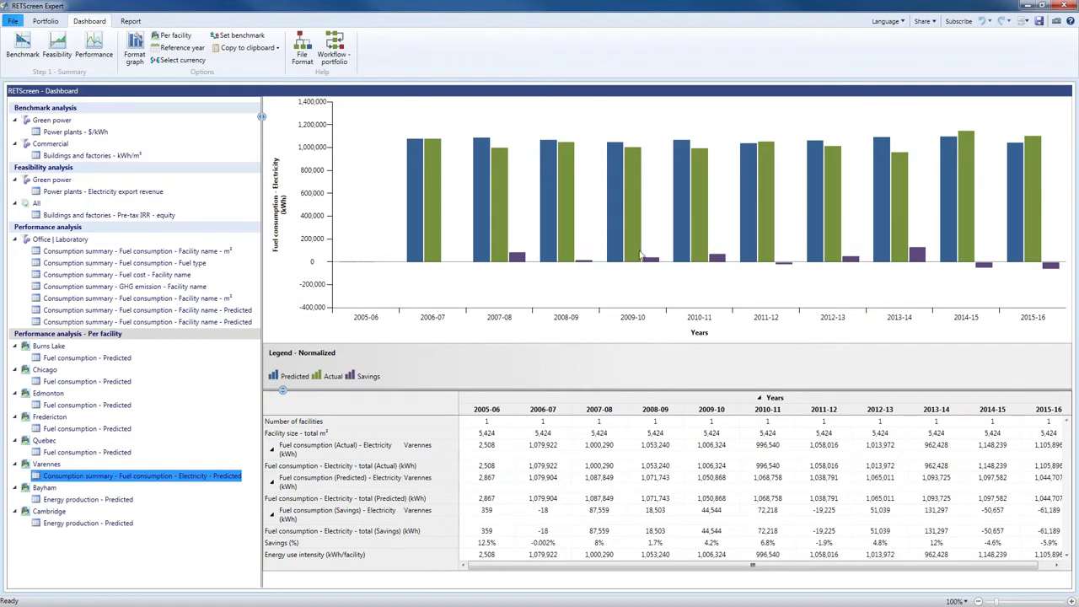
# Inspect the Varennes electricity savings for 2010-11 and 2015-16 and the 2015-16 consumption bars
pyautogui.moveTo(719, 260)
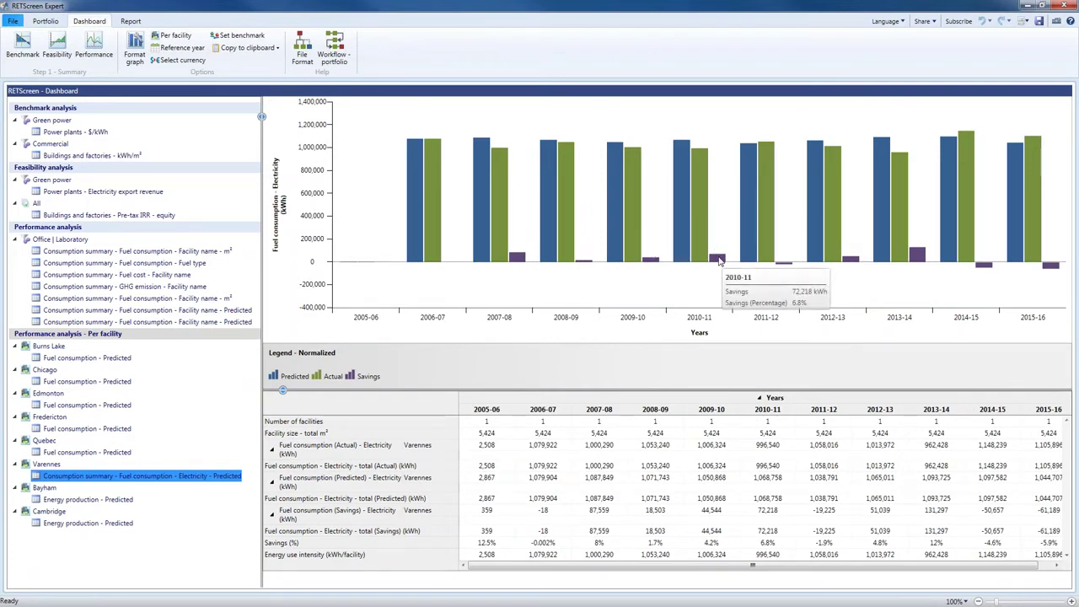
pyautogui.moveTo(1053, 268)
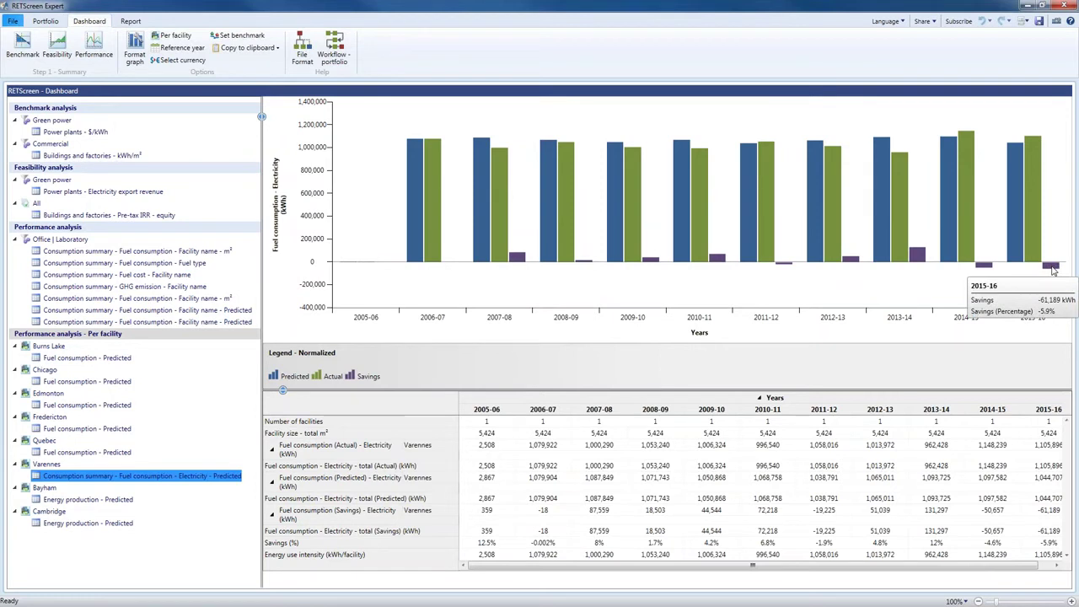
pyautogui.moveTo(1036, 178)
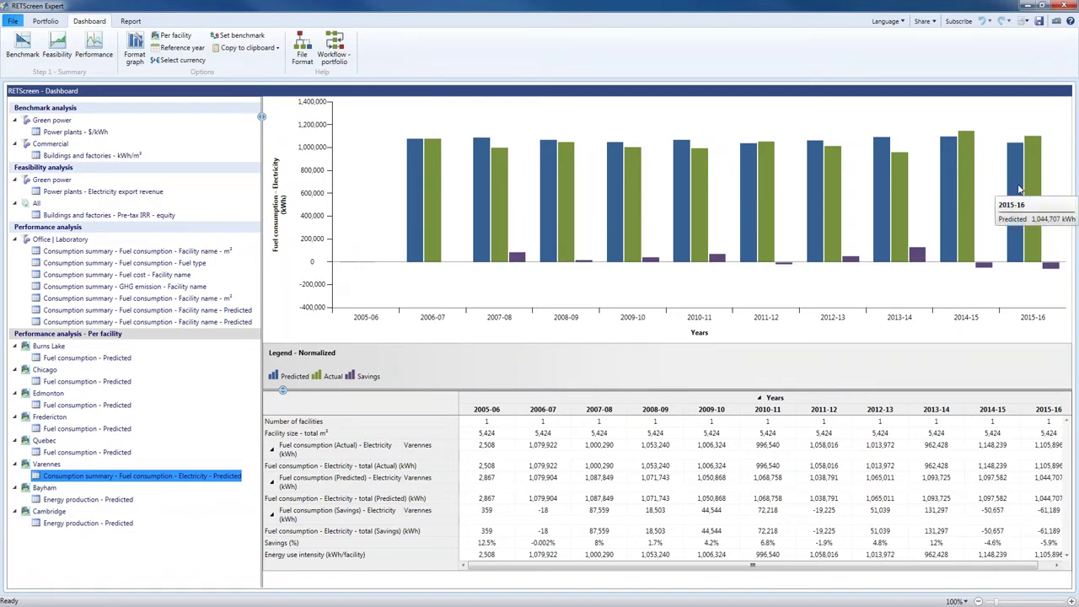
# Change the Varennes graph's single fuel to Natural gas and inspect its 2009-10 savings
pyautogui.rightClick(727, 147)
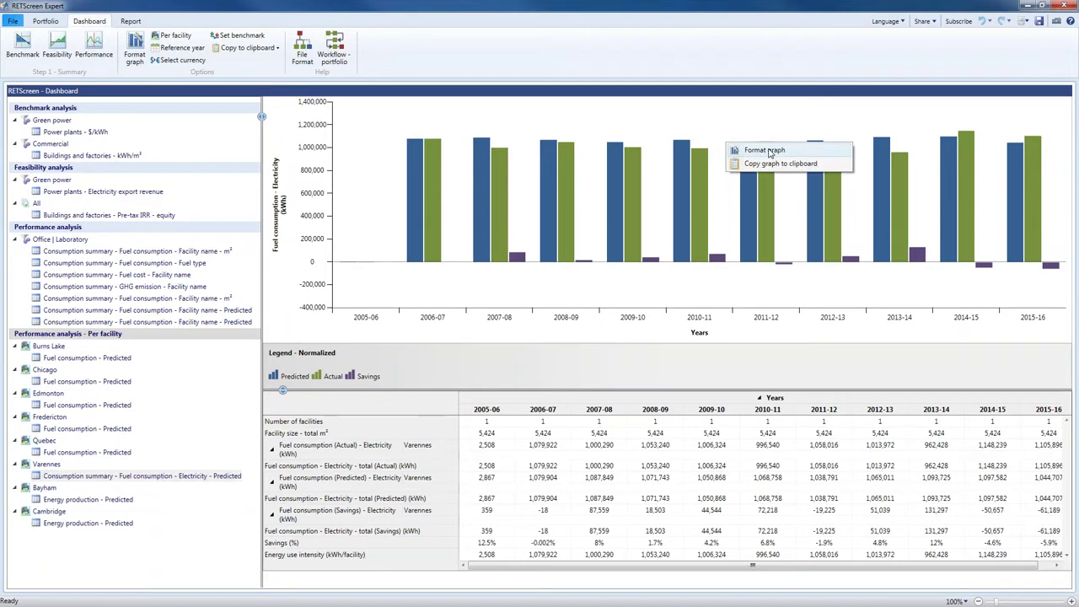
pyautogui.click(769, 152)
pyautogui.click(732, 147)
pyautogui.click(757, 191)
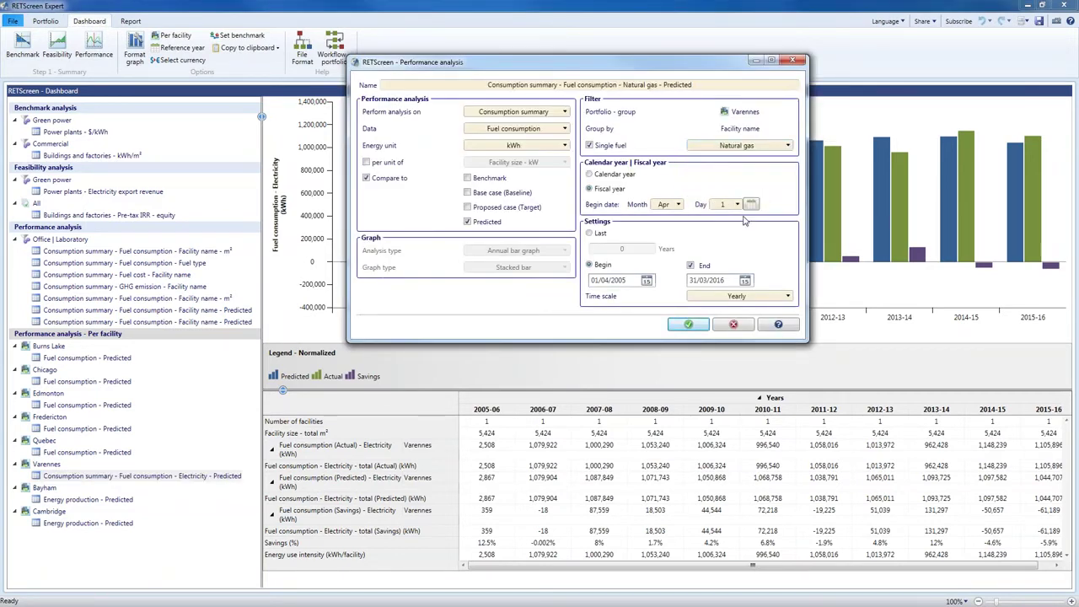
pyautogui.click(690, 325)
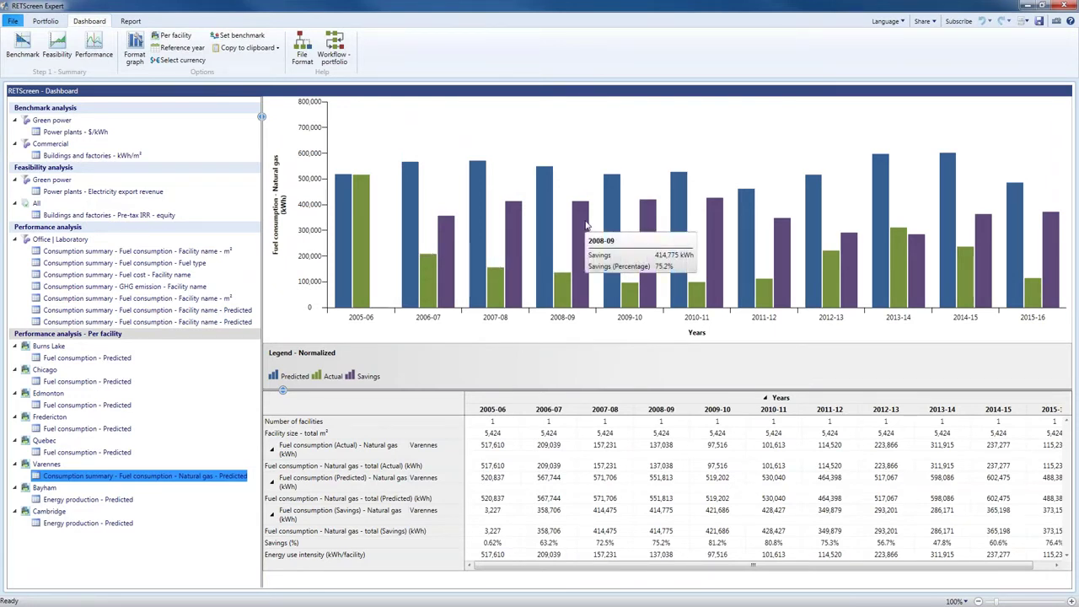
pyautogui.moveTo(653, 245)
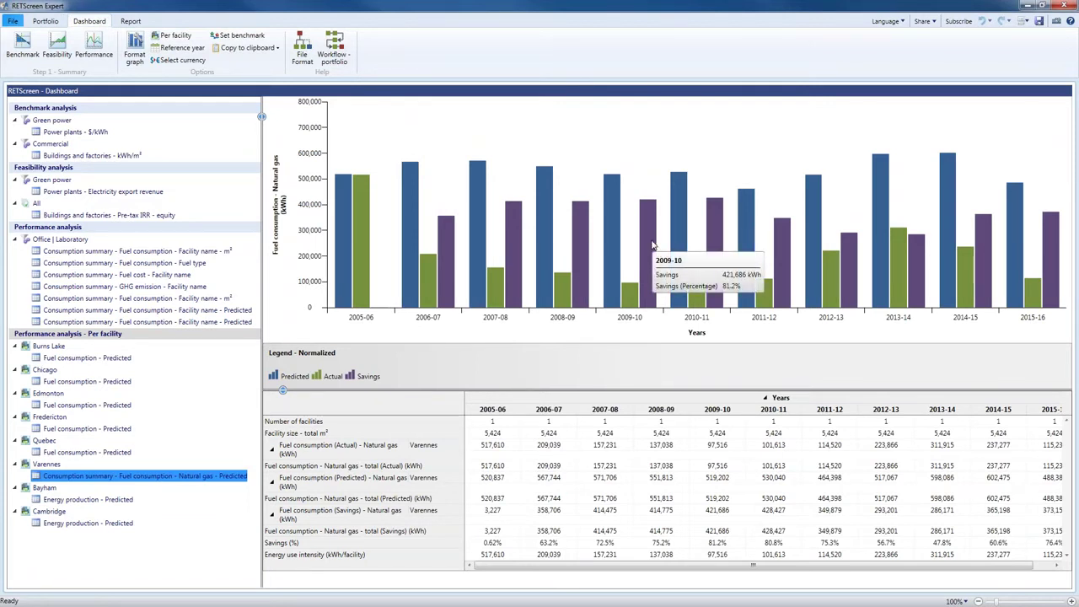
# Inspect the Varennes natural gas savings percentage for 2015-16 in the data table
pyautogui.moveTo(631, 299)
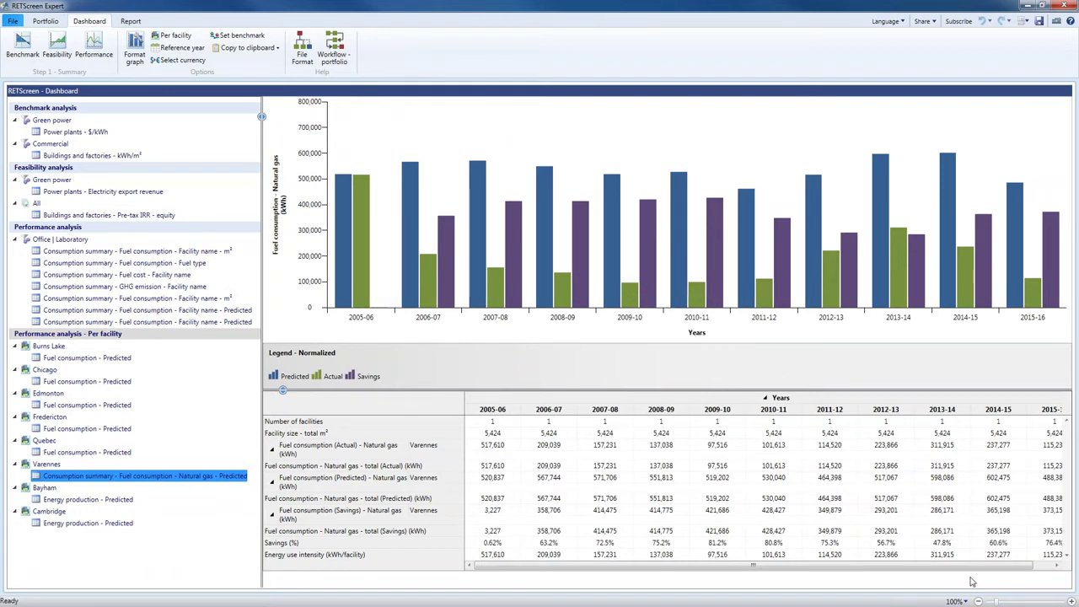
pyautogui.click(1057, 565)
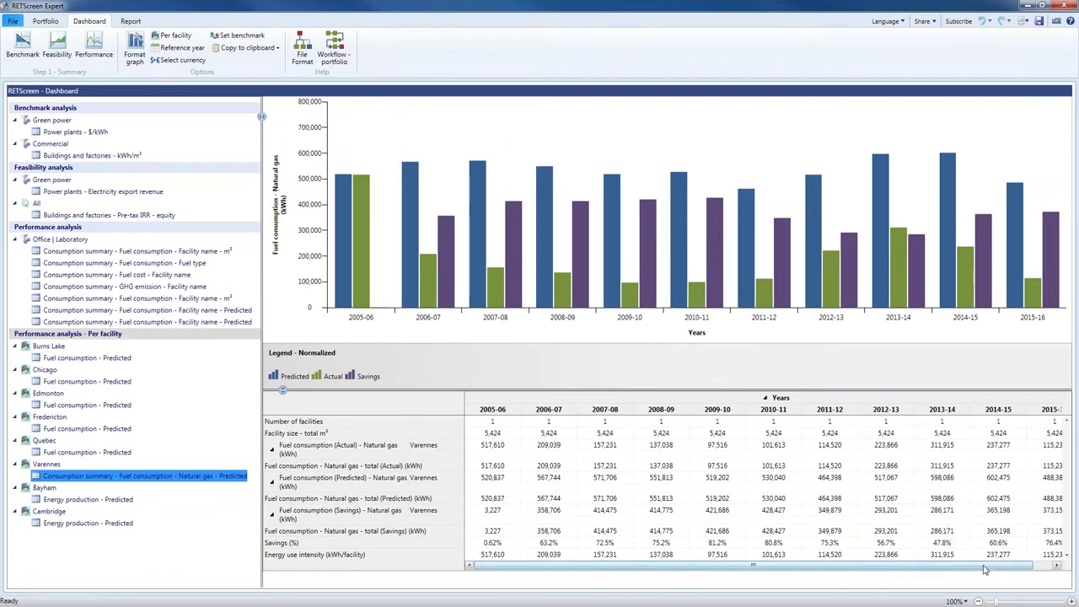
pyautogui.click(1048, 547)
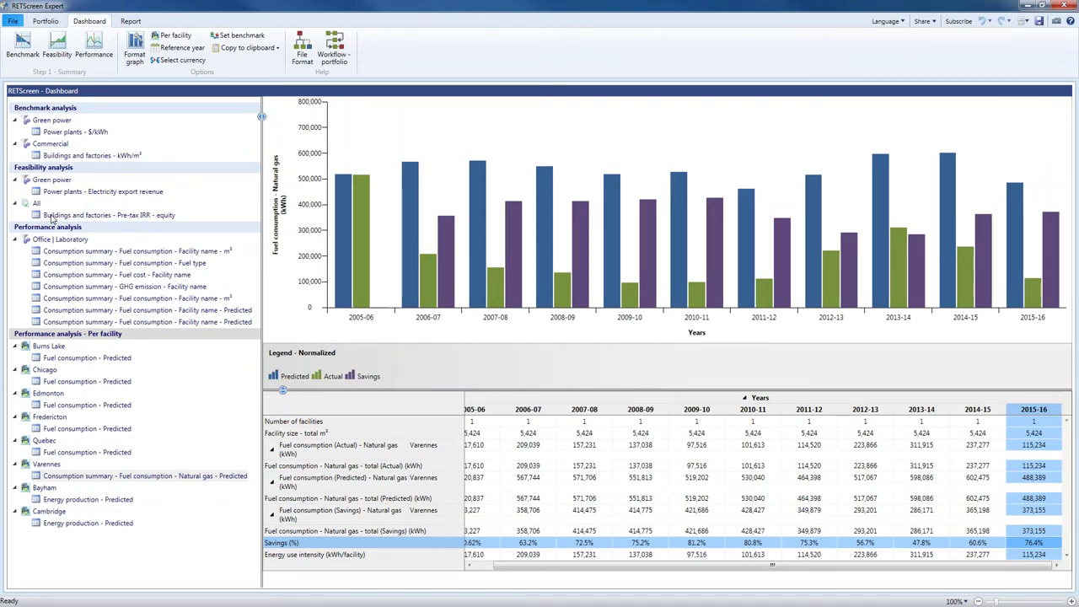
# Change the data shown in the feasibility graph for all buildings and factories to Simple payback
pyautogui.click(52, 217)
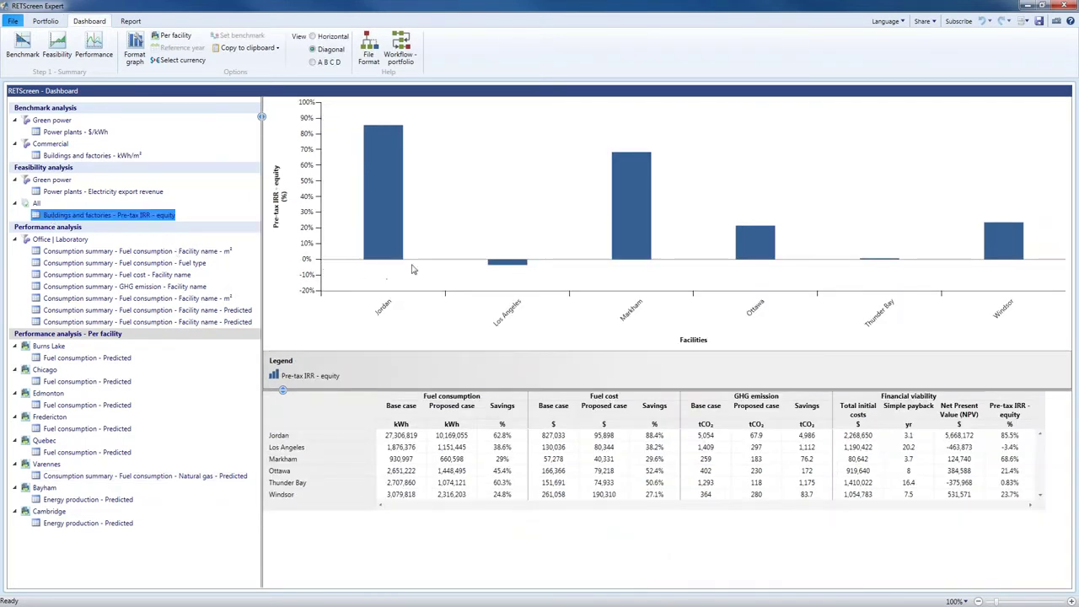
pyautogui.moveTo(389, 246)
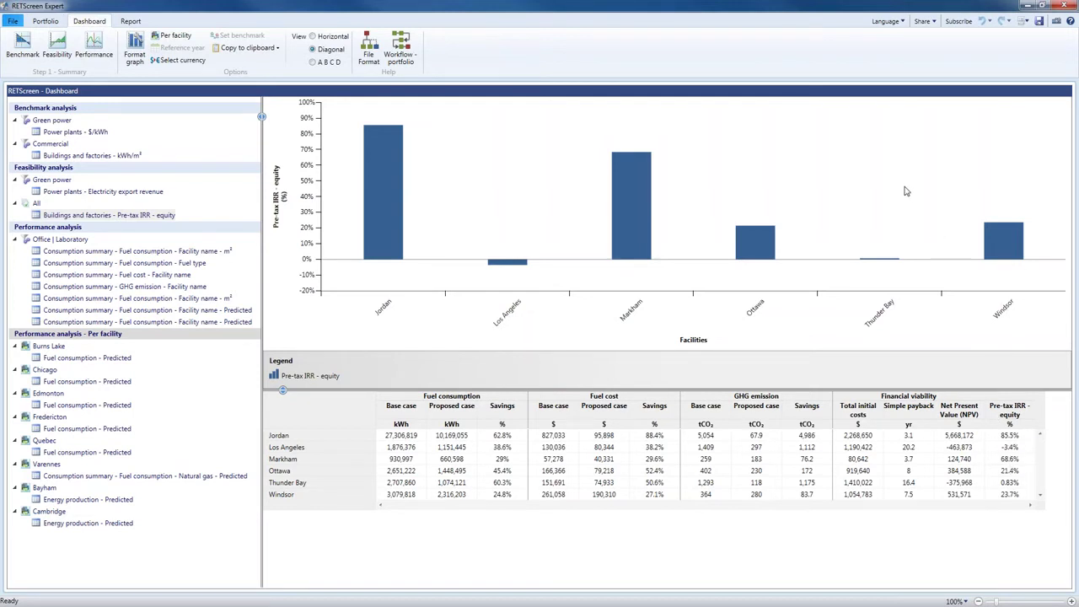
pyautogui.rightClick(761, 176)
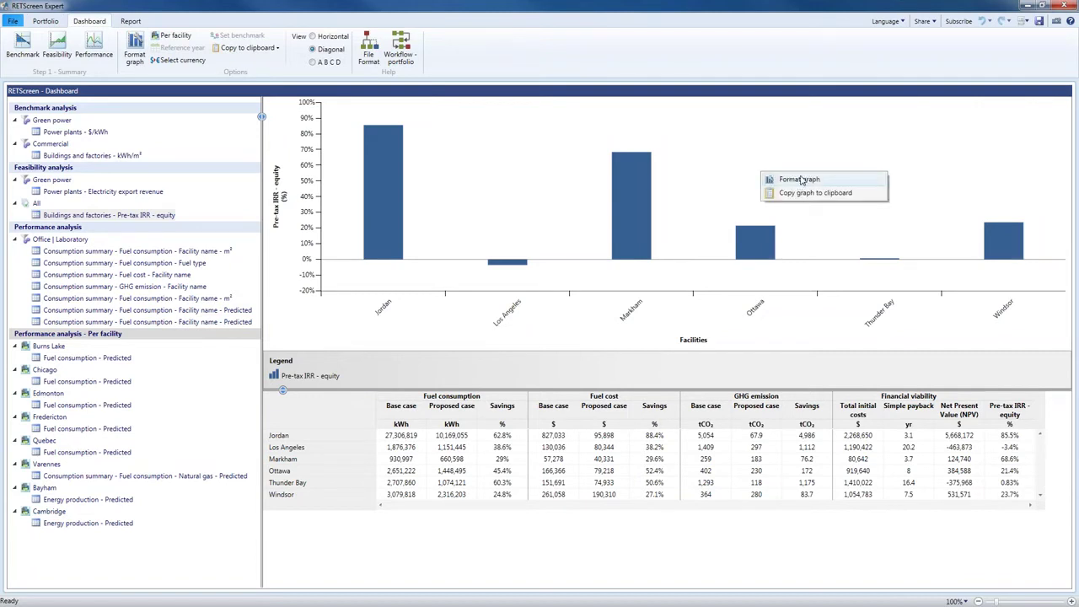
pyautogui.click(799, 180)
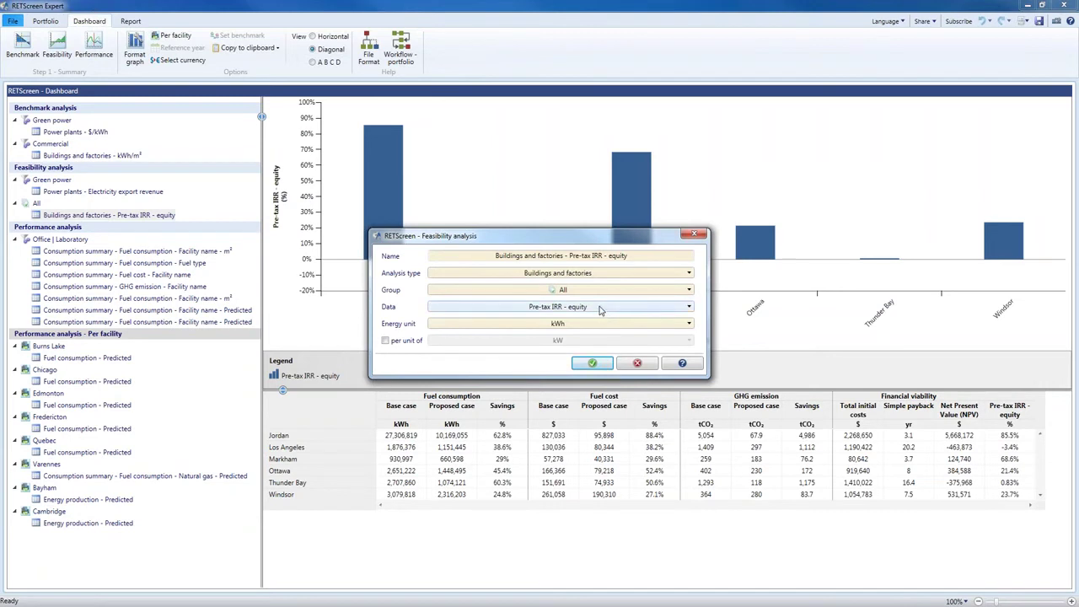
pyautogui.click(600, 308)
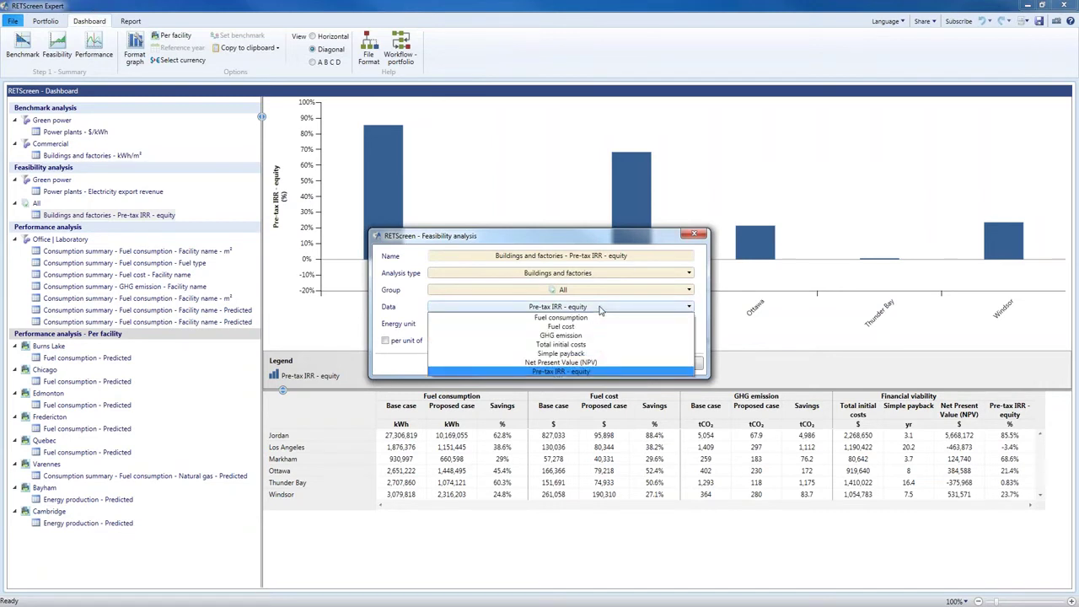
pyautogui.click(586, 354)
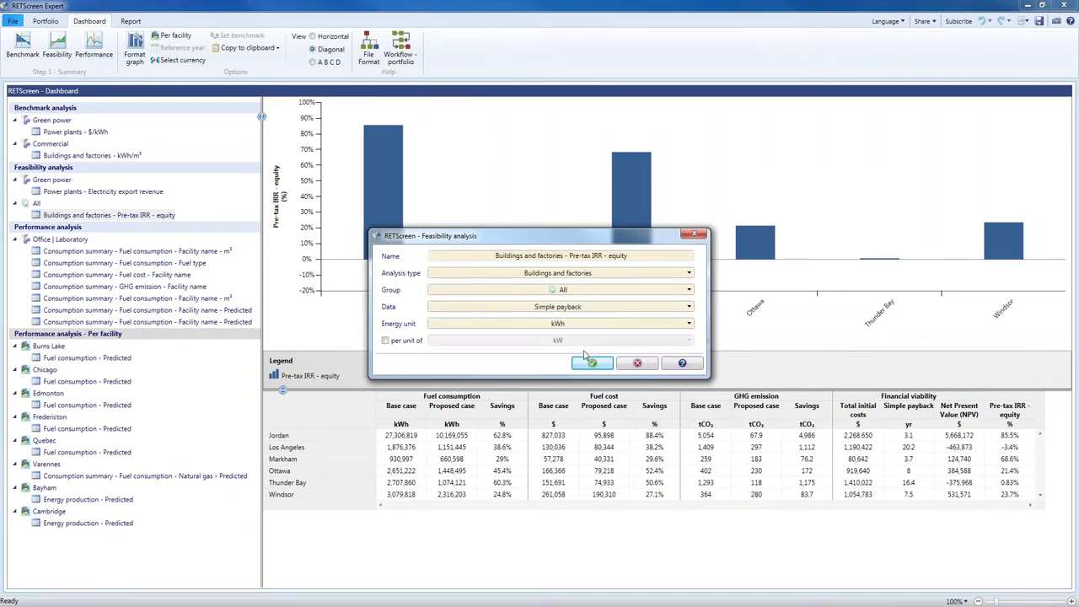
pyautogui.click(594, 363)
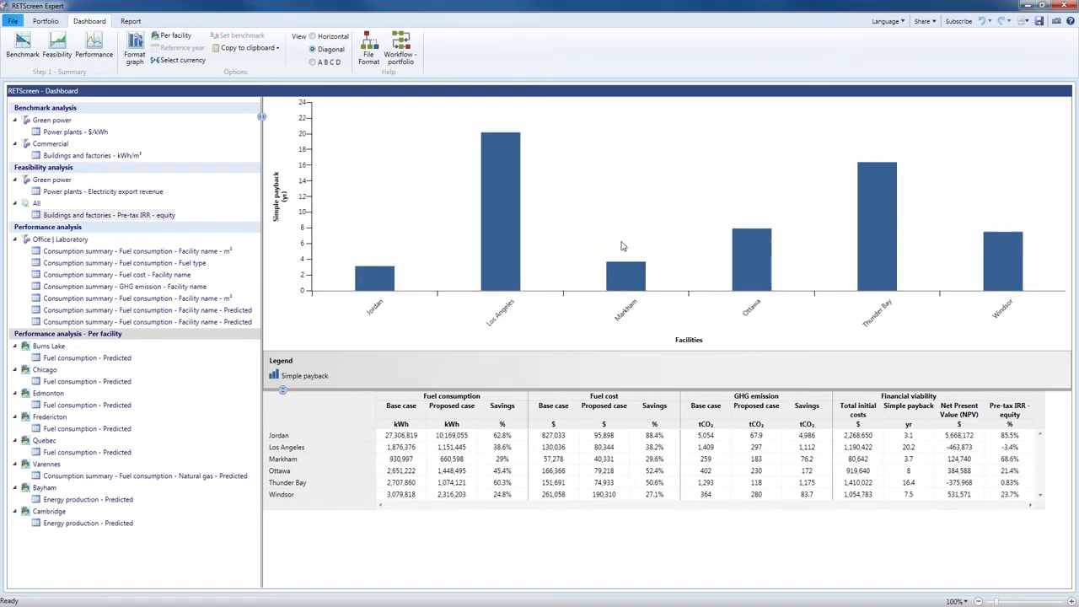
pyautogui.moveTo(759, 253)
# Change the data shown in the Green power plants feasibility graph to Pre-tax IRR - equity
pyautogui.click(64, 195)
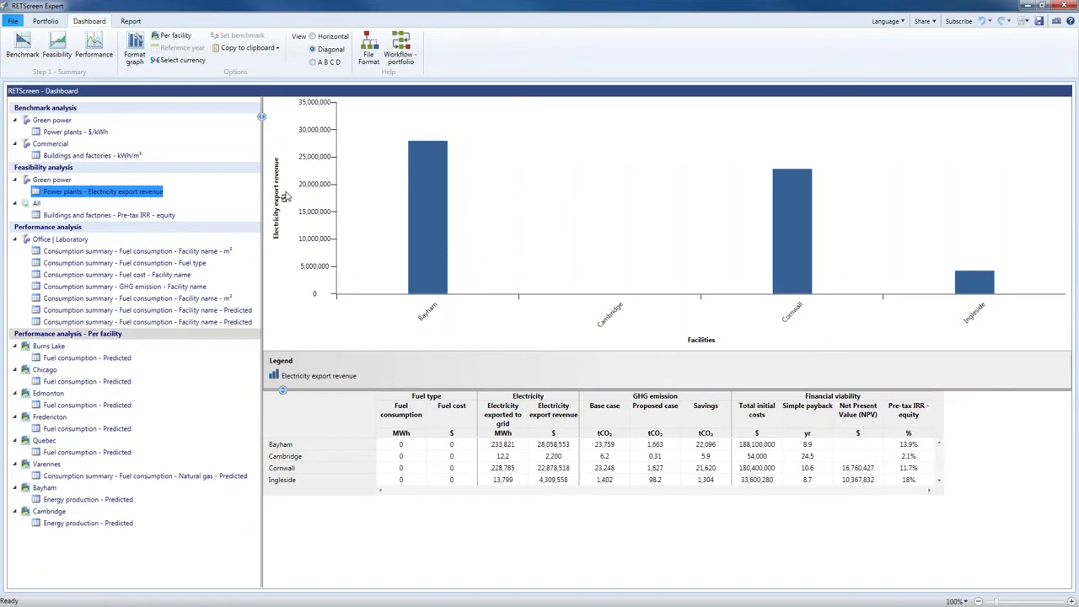
pyautogui.rightClick(635, 199)
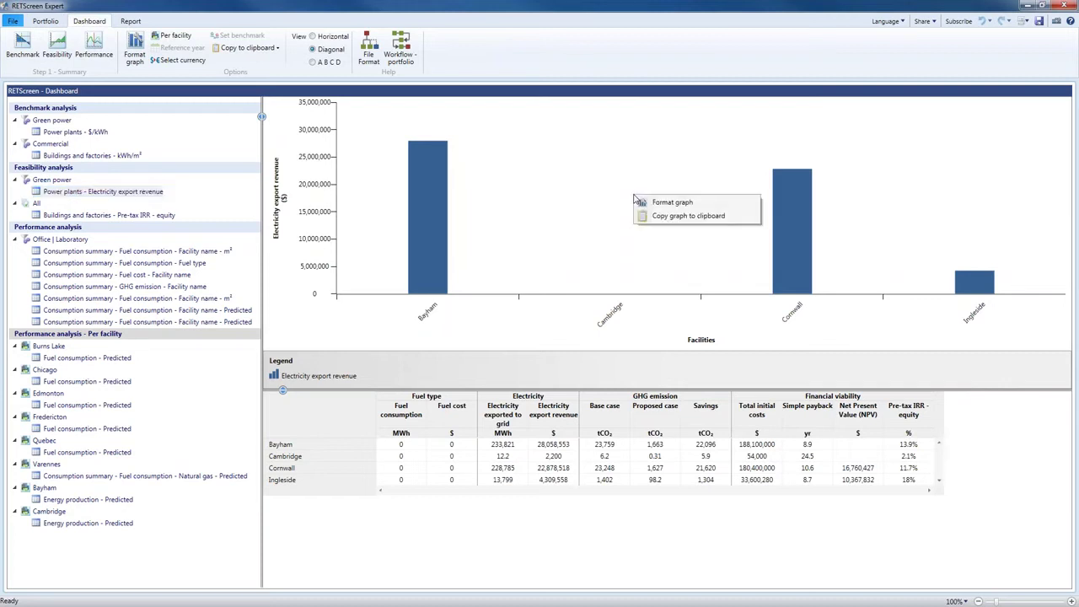
pyautogui.click(663, 205)
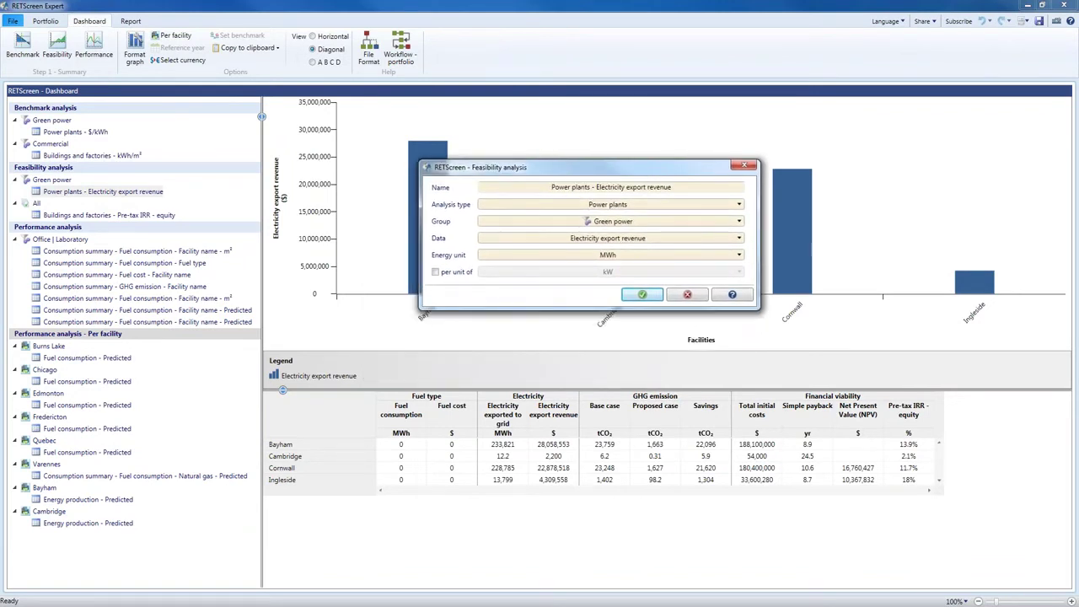
pyautogui.click(625, 243)
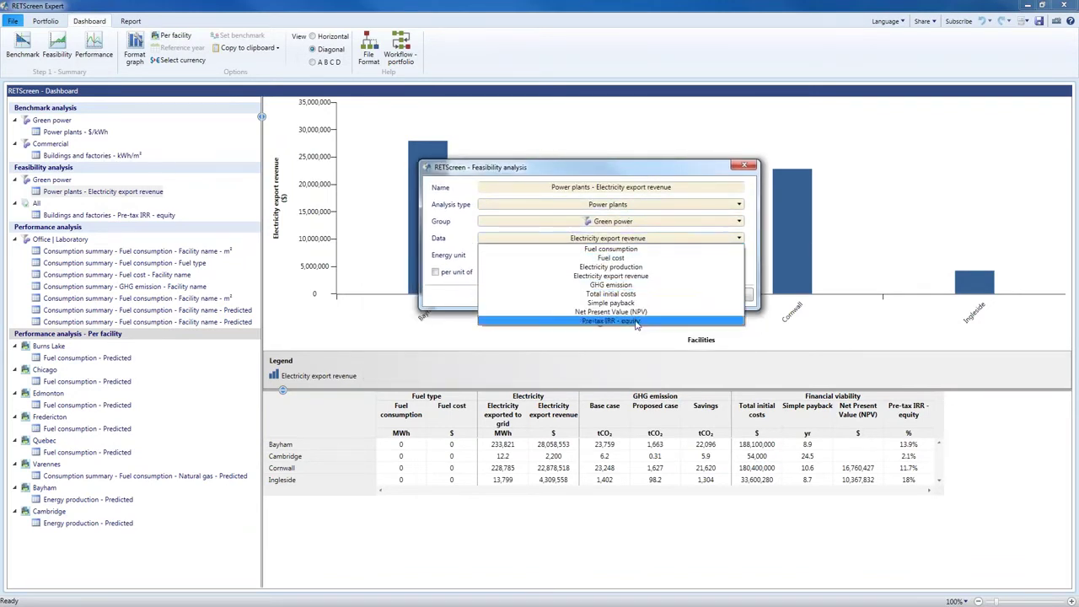
pyautogui.click(637, 324)
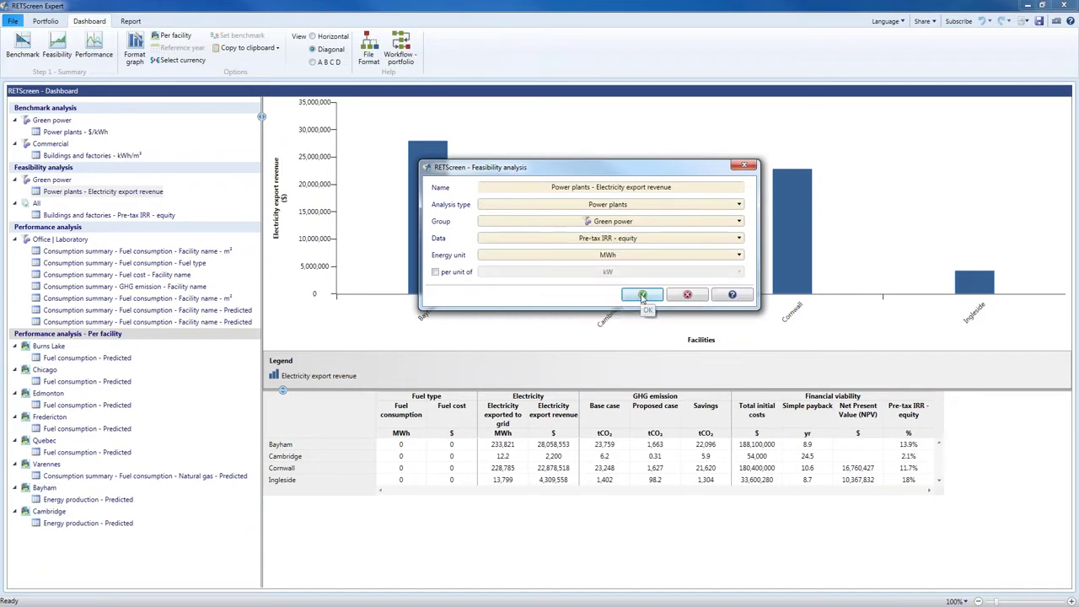
pyautogui.click(643, 295)
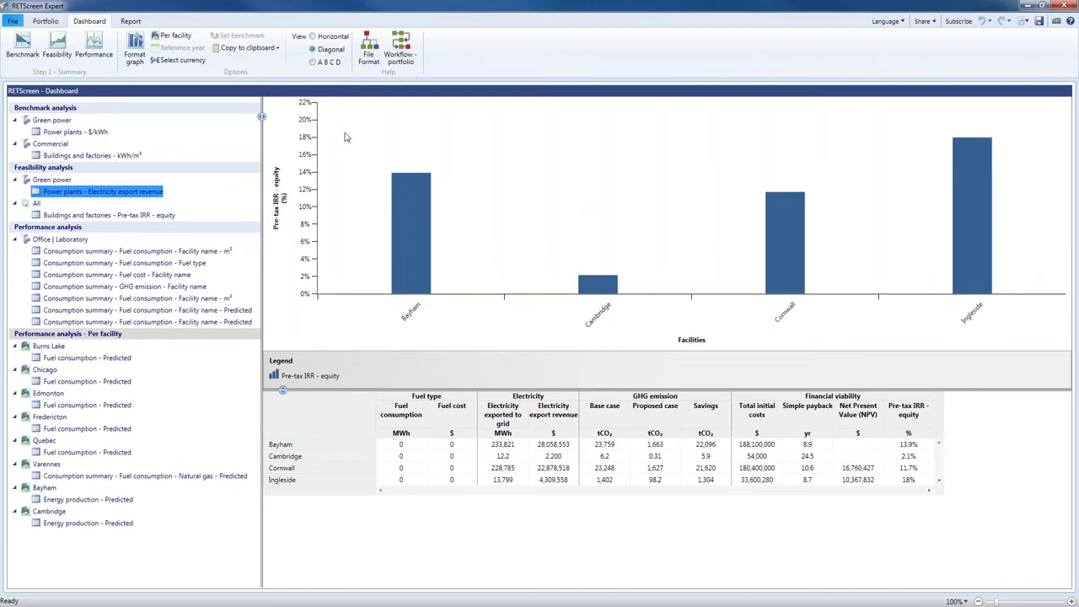
# Inspect the Commercial buildings and factories kWh/m² benchmark, comparing base and proposed cases and checking the Chicago and Ottawa targets
pyautogui.click(58, 159)
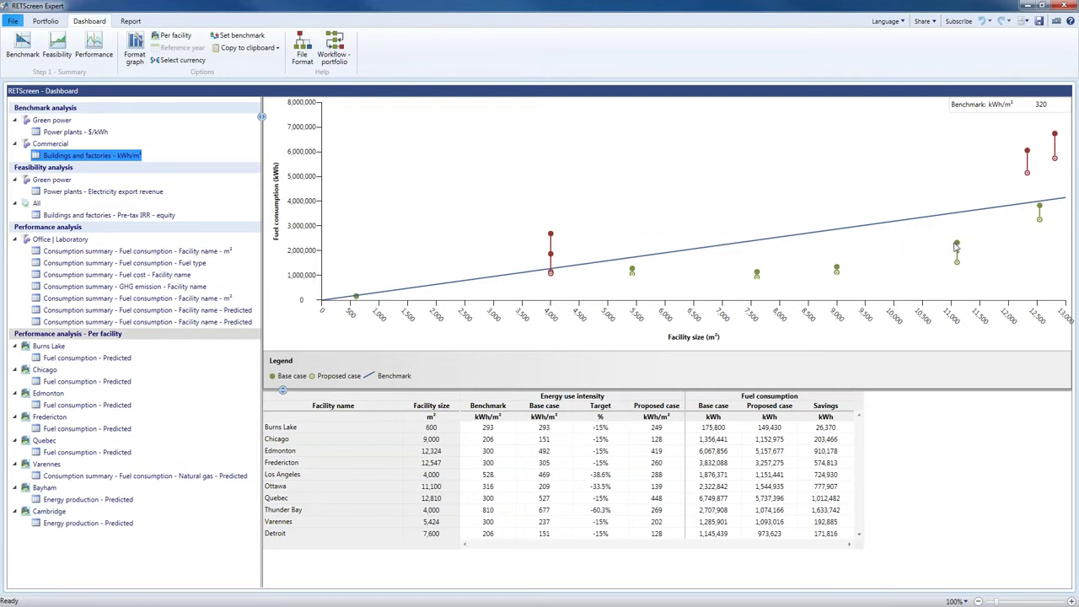
pyautogui.moveTo(957, 245)
pyautogui.moveTo(958, 267)
pyautogui.moveTo(1030, 155)
pyautogui.click(615, 439)
pyautogui.click(617, 486)
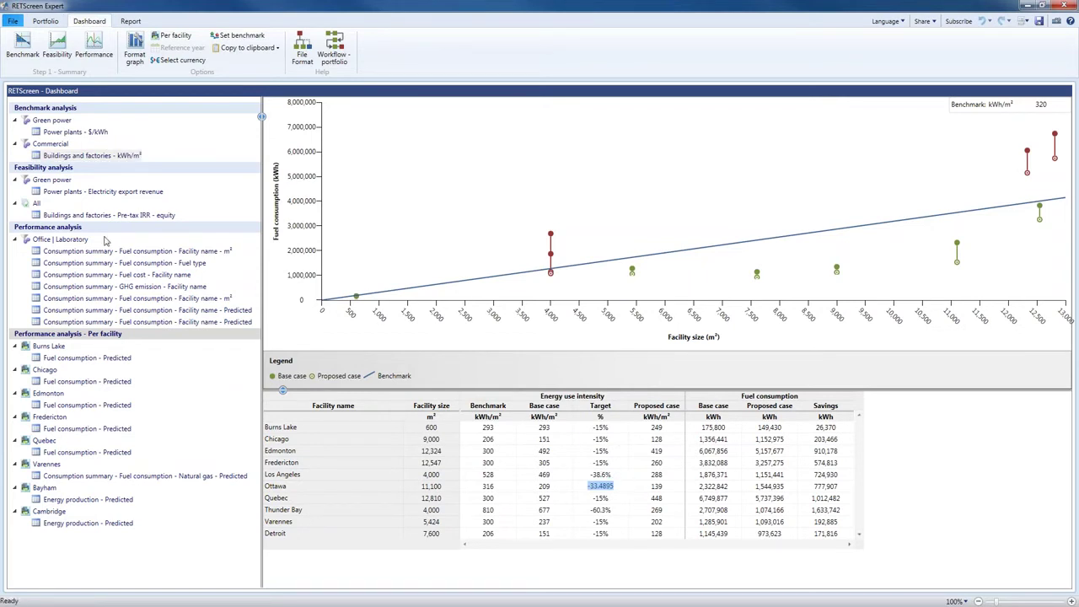
# Inspect the Green power plants $/kWh benchmark, checking the photovoltaic and wind turbine cost ranges and the Cornwall benchmark
pyautogui.click(67, 133)
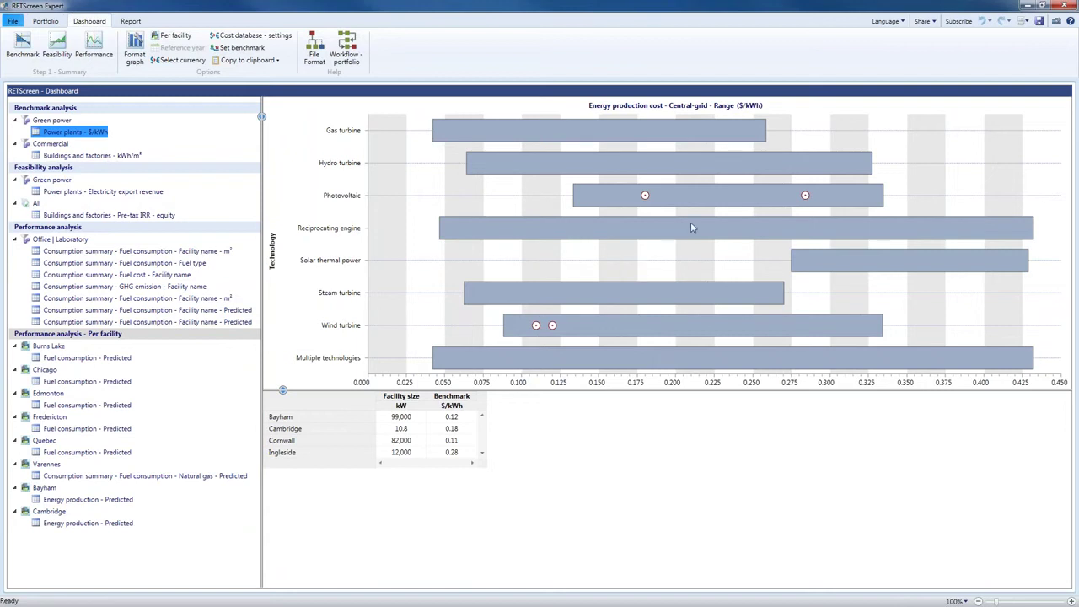
pyautogui.moveTo(654, 201)
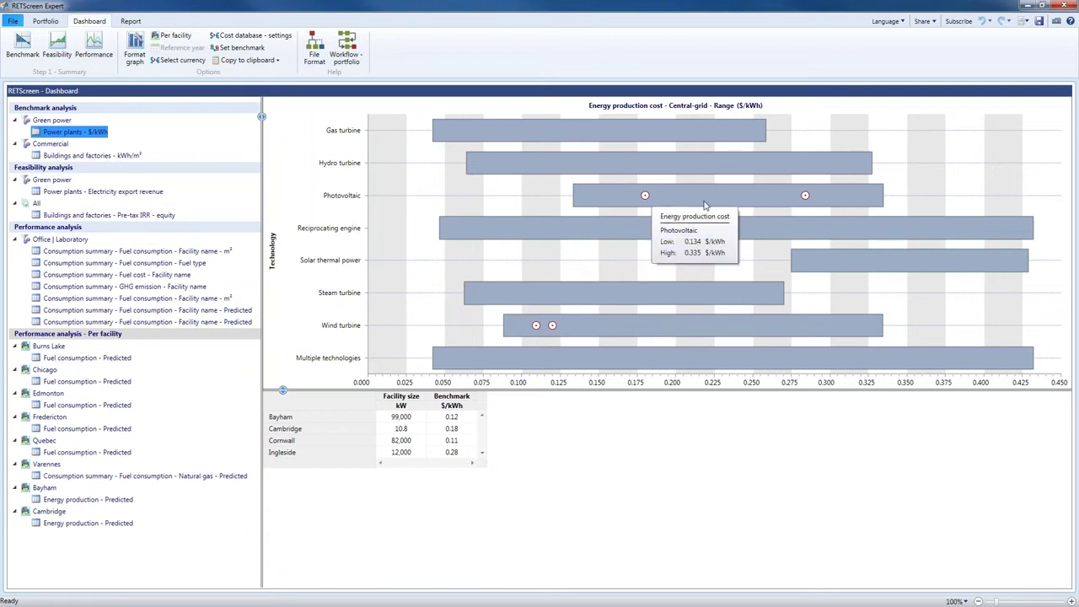
pyautogui.moveTo(806, 198)
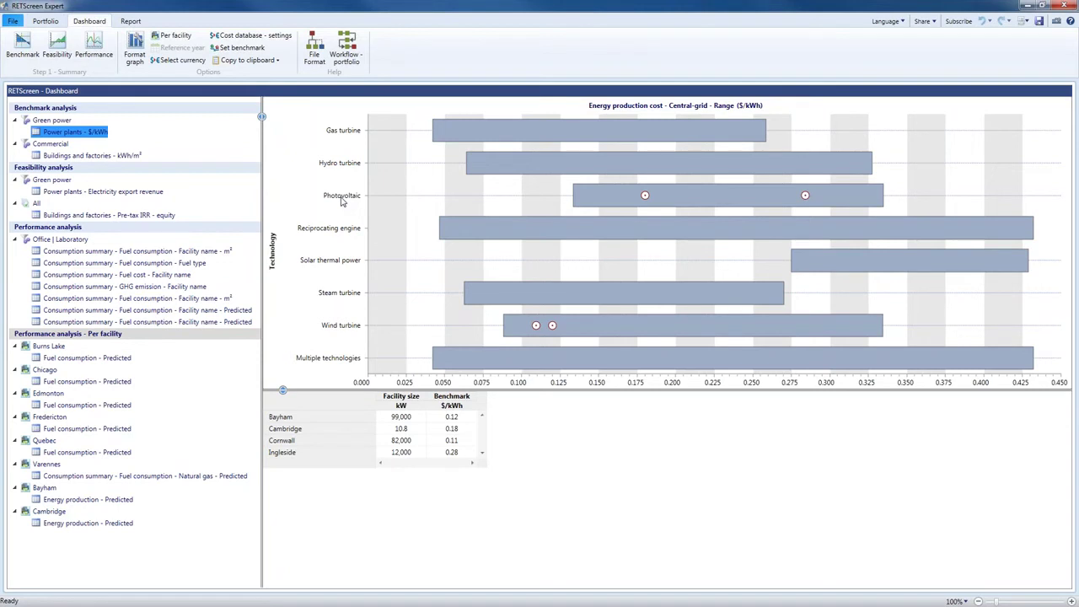
pyautogui.moveTo(508, 326)
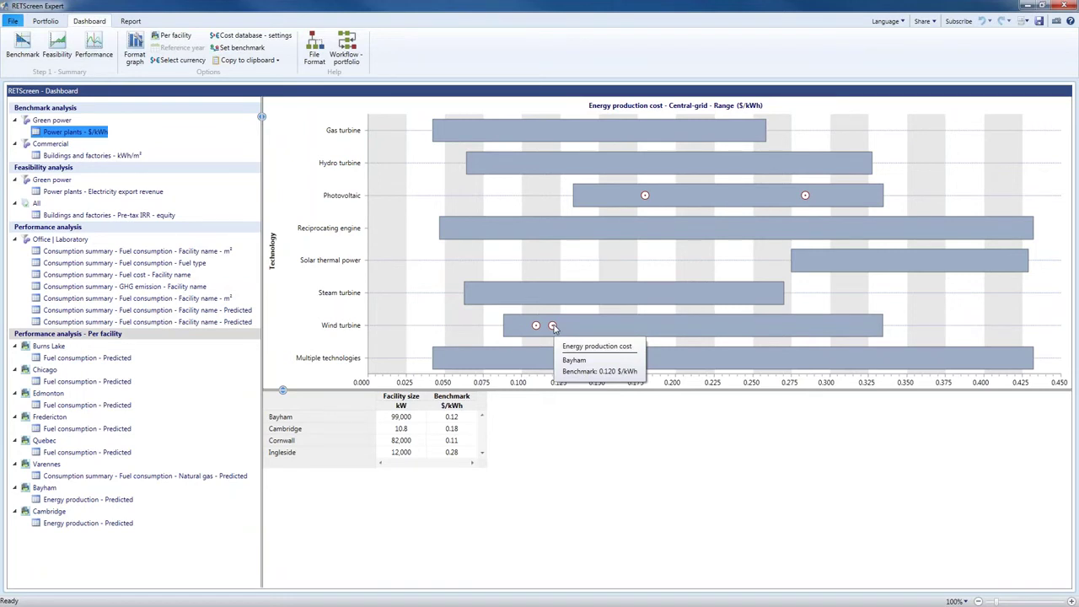
pyautogui.click(454, 444)
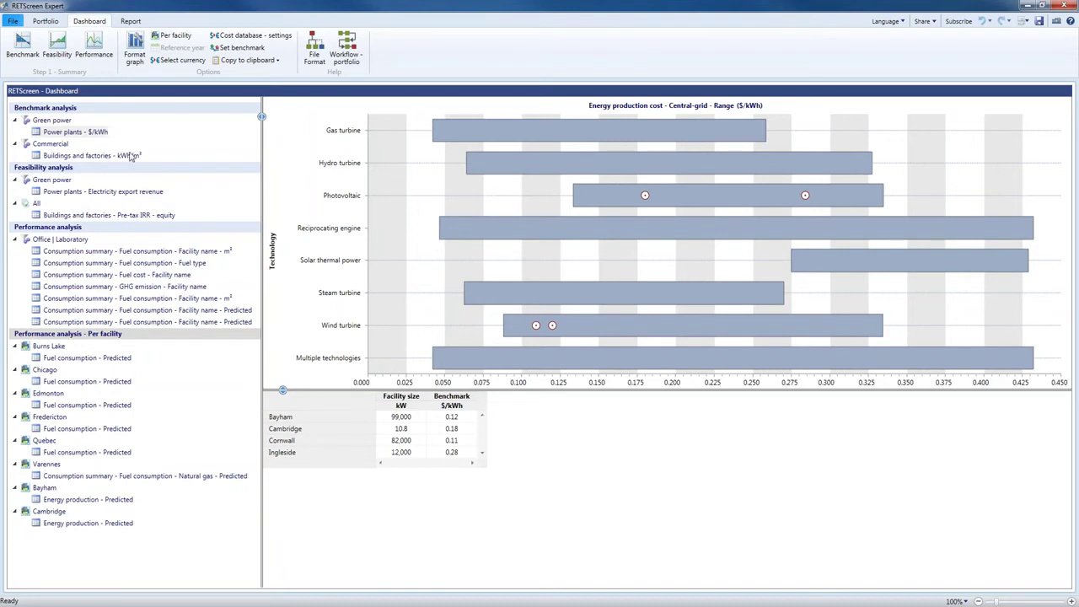
# Review the portfolio report's executive summary, Green power plants benchmark and Varennes predicted fuel consumption pages
pyautogui.click(130, 21)
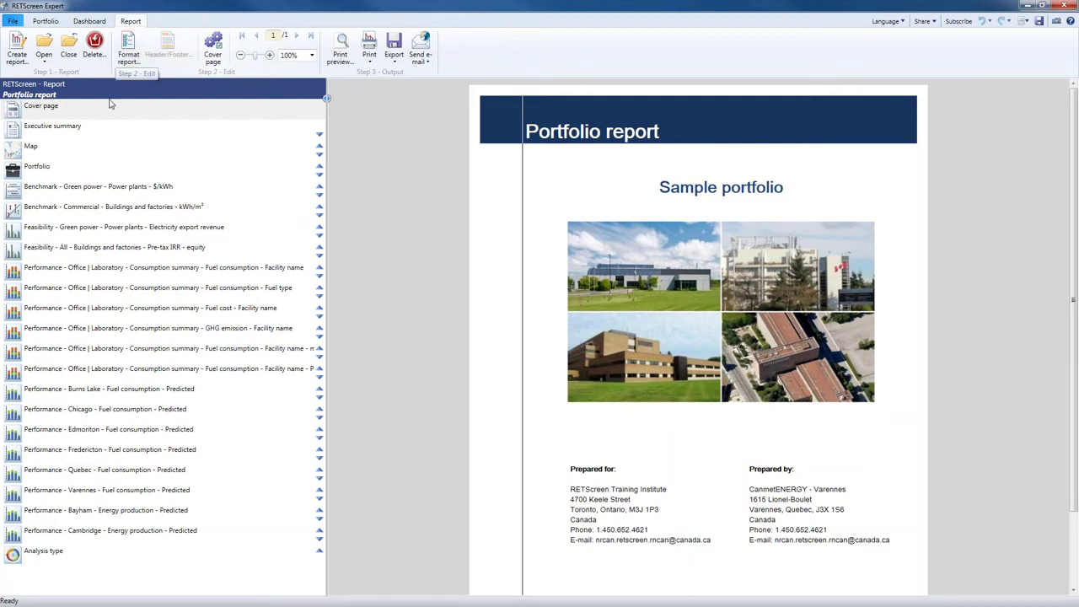
pyautogui.click(62, 130)
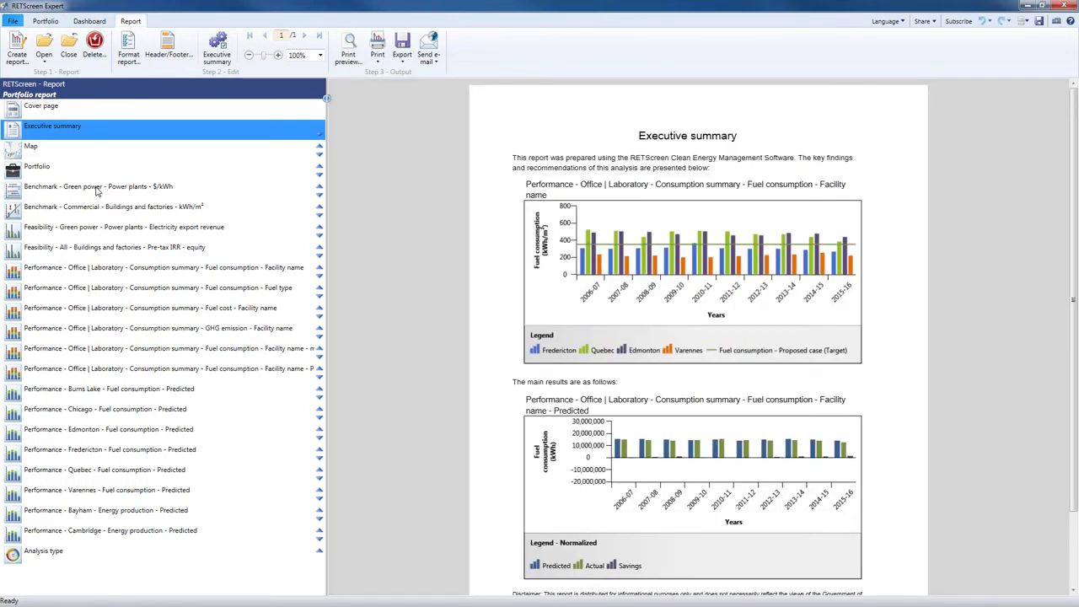
pyautogui.click(99, 187)
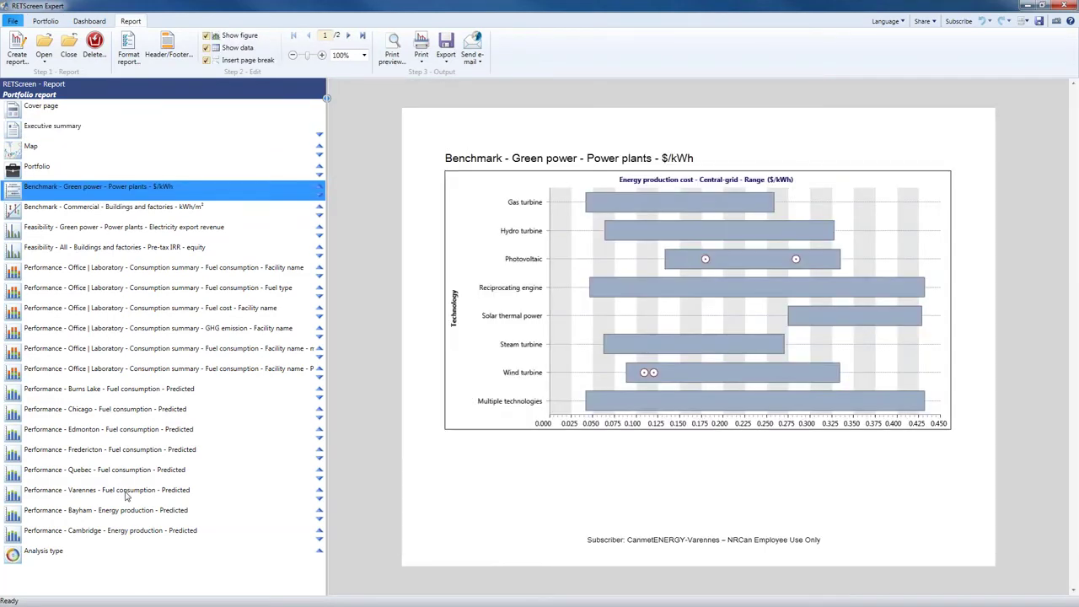
pyautogui.click(126, 495)
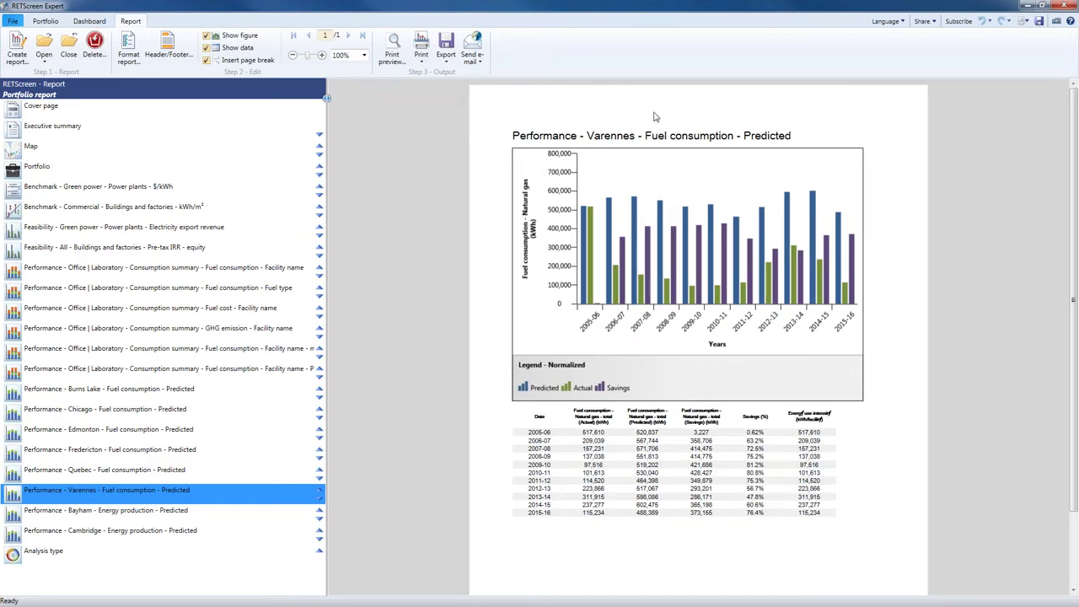
# Switch the interface language to Chinese, view the Office | Laboratory predicted summary and the report, and restore English
pyautogui.click(888, 22)
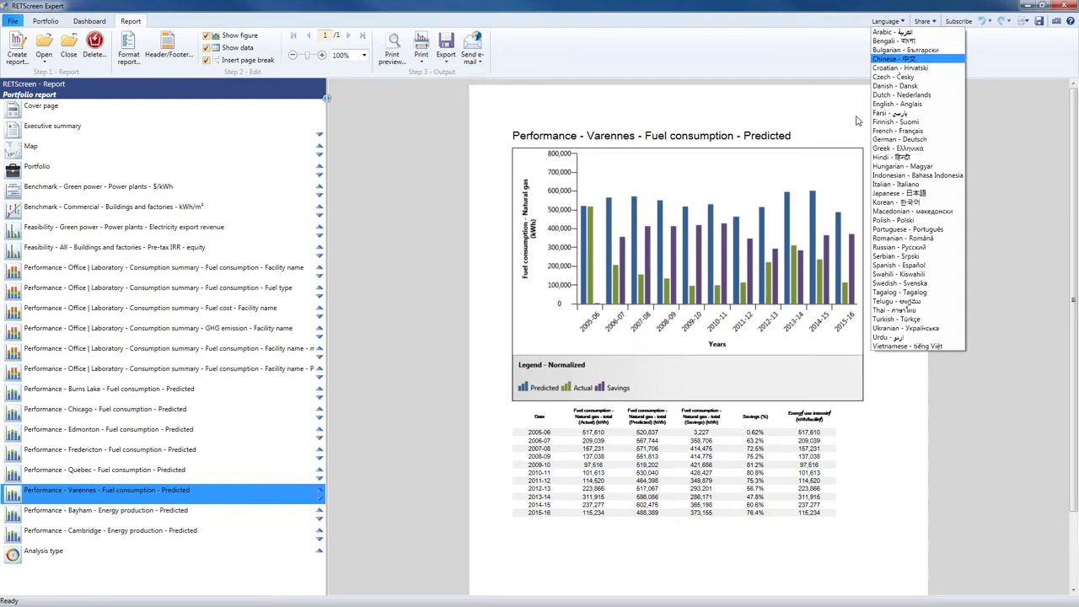
pyautogui.click(688, 274)
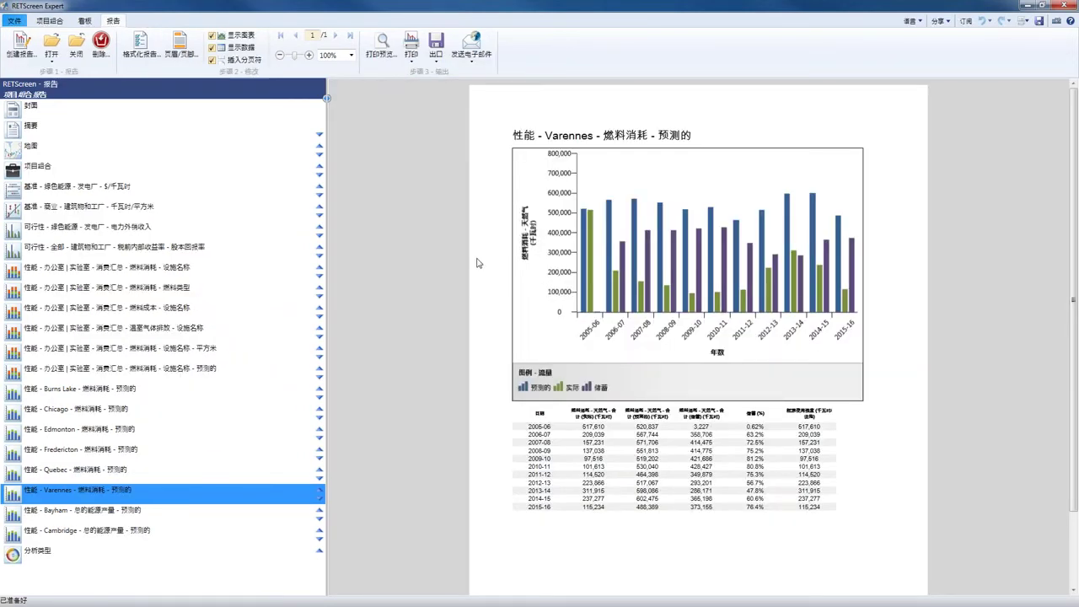
pyautogui.click(85, 21)
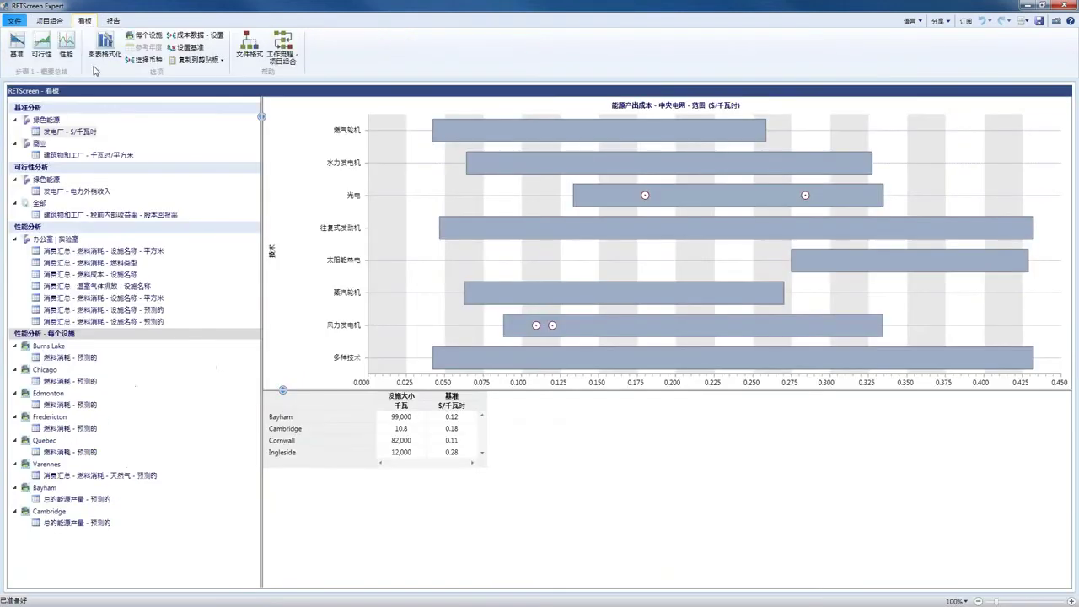
pyautogui.click(123, 310)
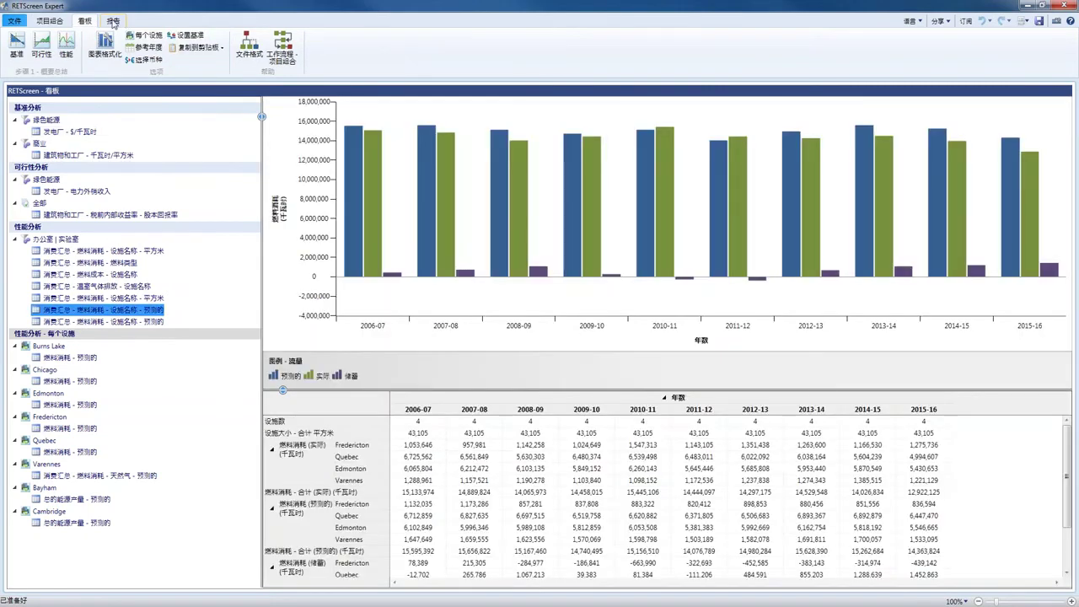
pyautogui.click(121, 23)
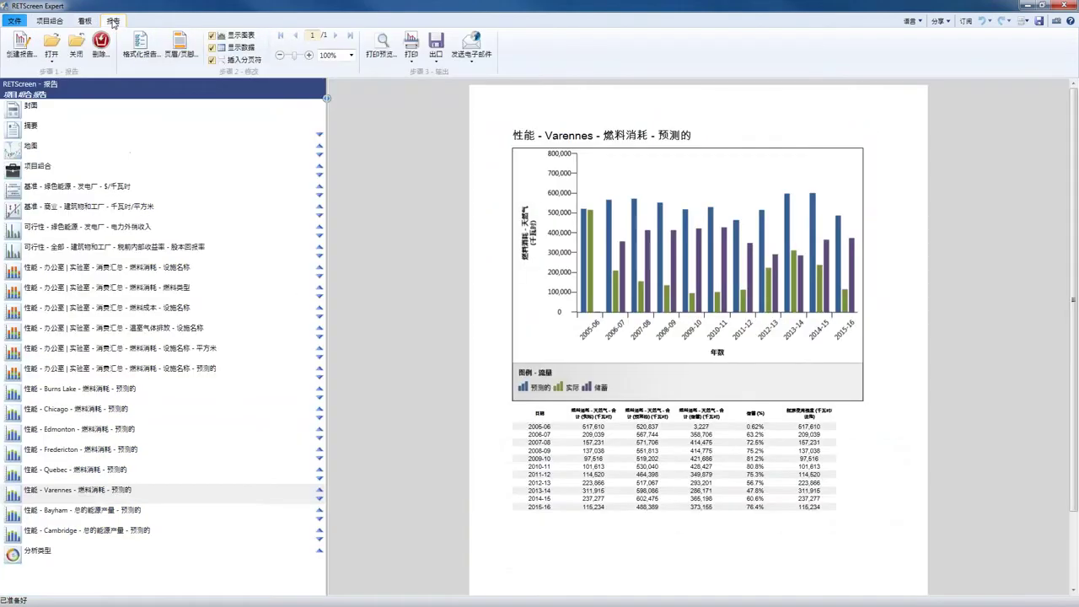
pyautogui.click(917, 23)
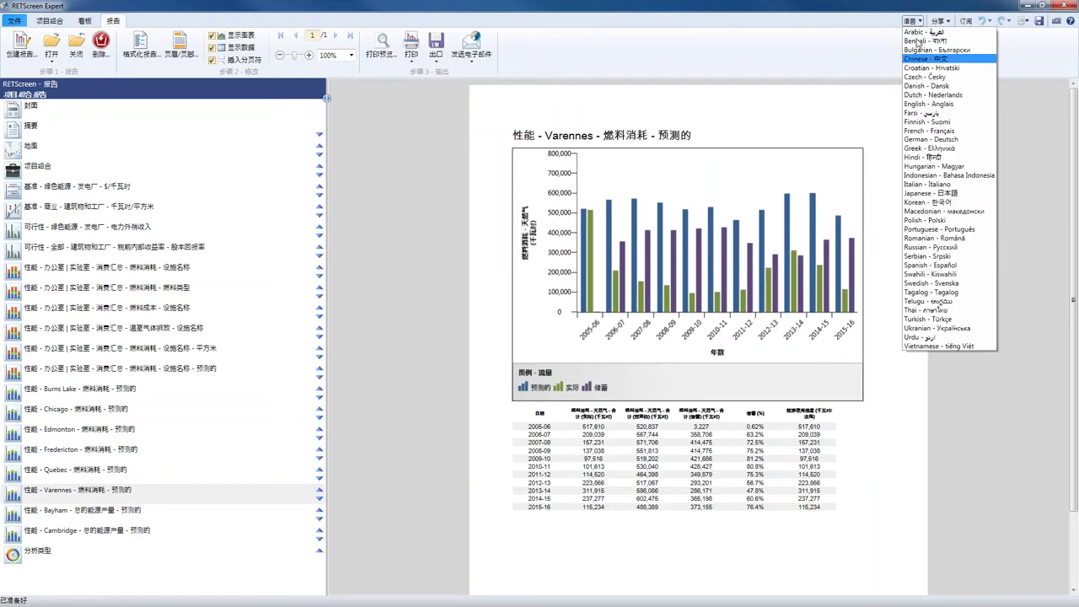
pyautogui.click(932, 105)
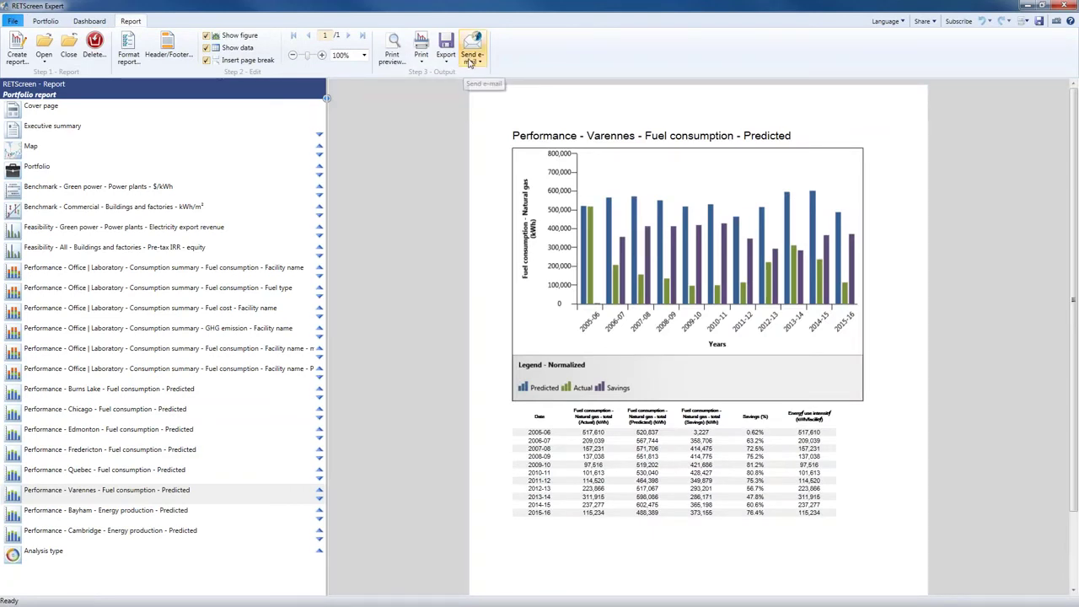
# Review the portfolio report's e-mail output options and its export formats for report, worksheets and figures
pyautogui.click(472, 62)
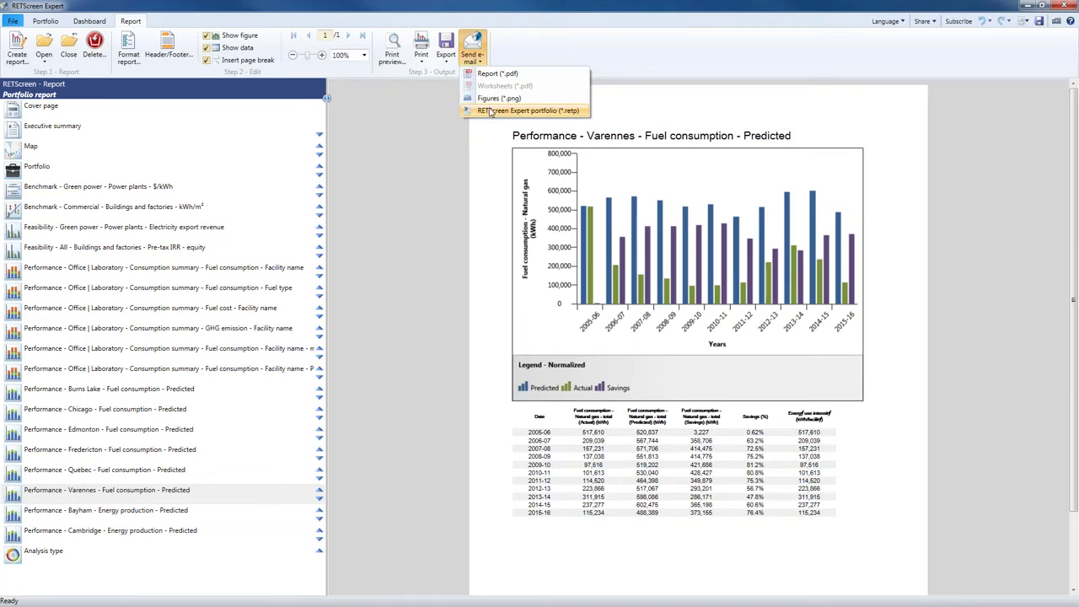
pyautogui.click(445, 104)
pyautogui.click(446, 61)
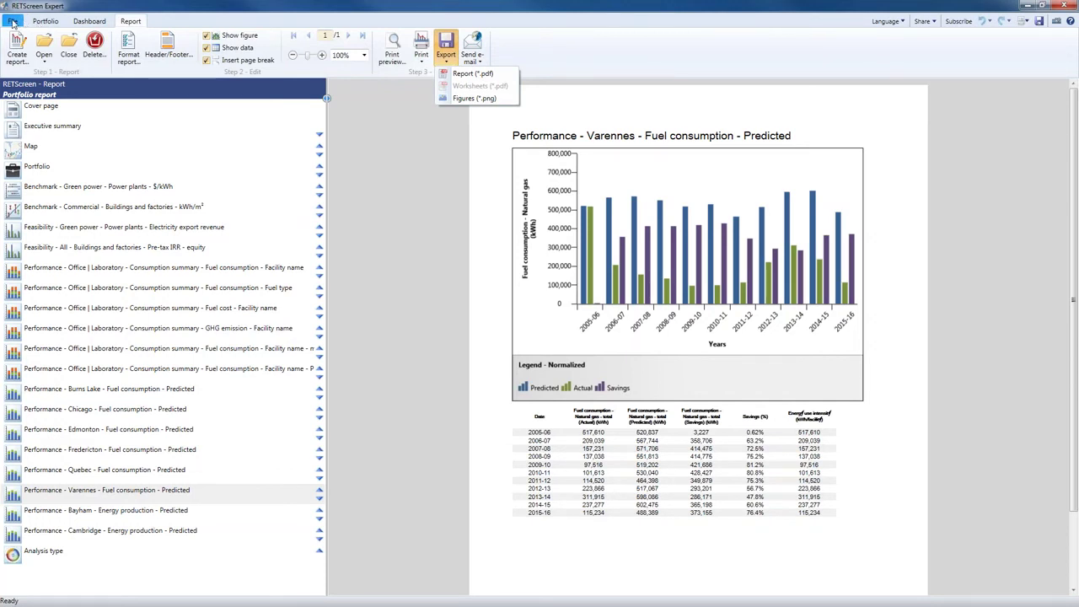
# View the home page's workflow overview and return to the portfolio dashboard
pyautogui.click(13, 22)
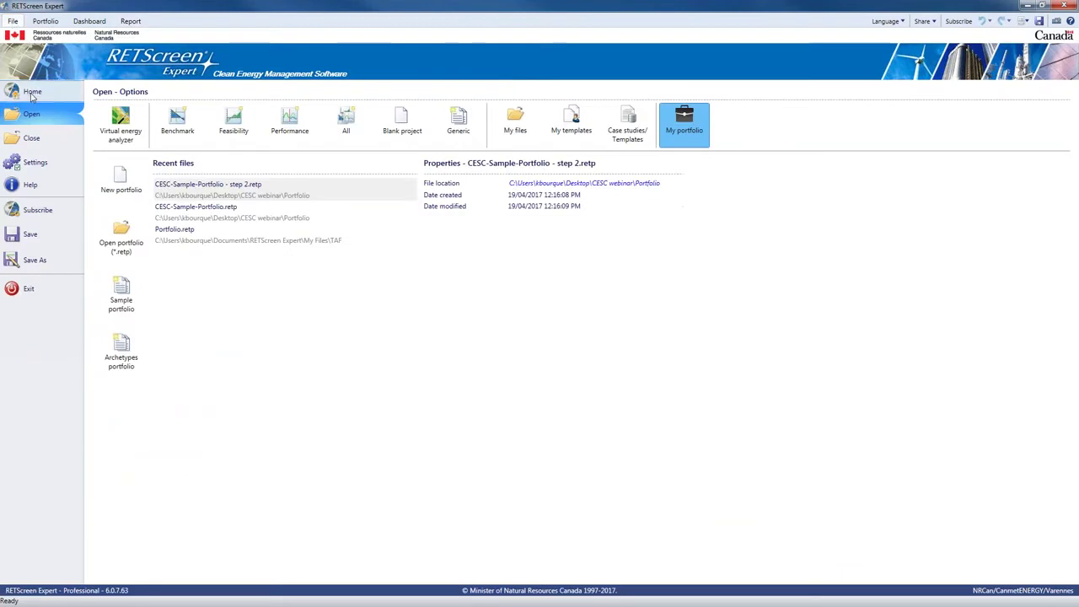
pyautogui.click(32, 95)
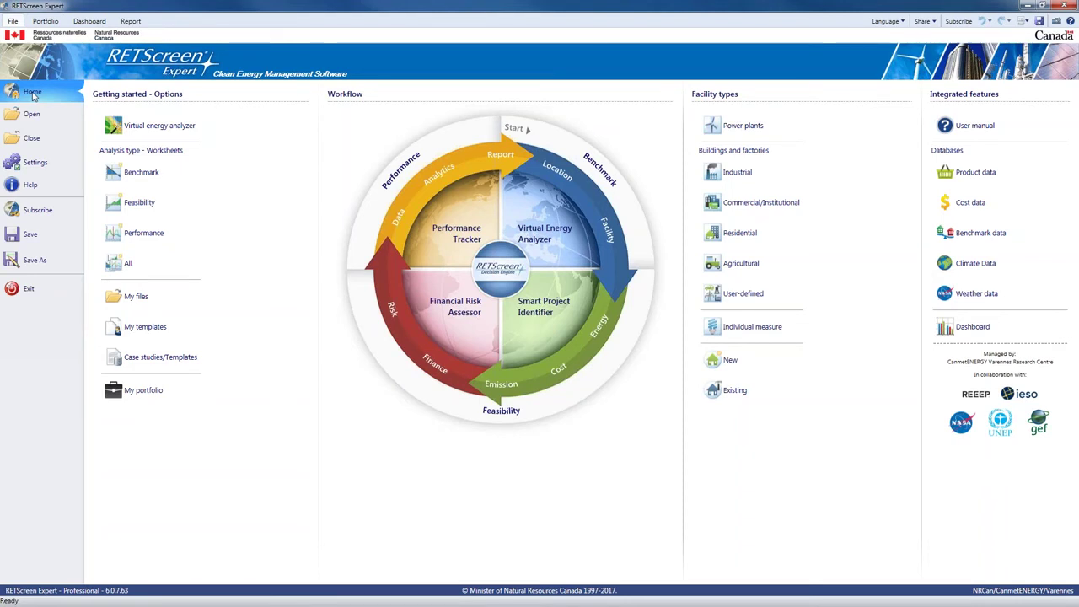
pyautogui.click(85, 22)
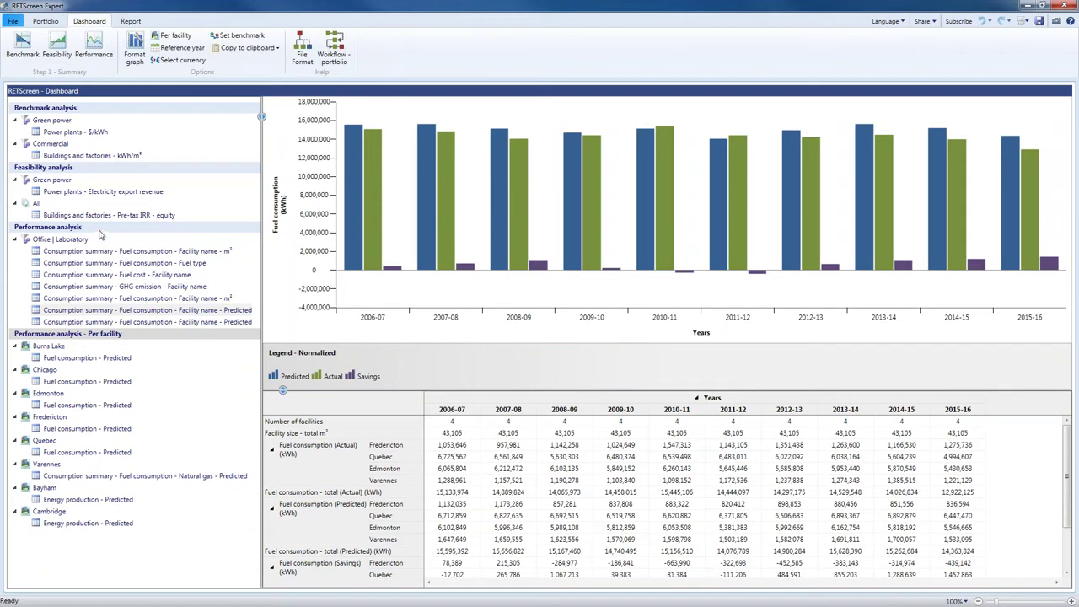
# Open the Detroit facility file from the portfolio, check its weather data and show its facility information
pyautogui.click(54, 23)
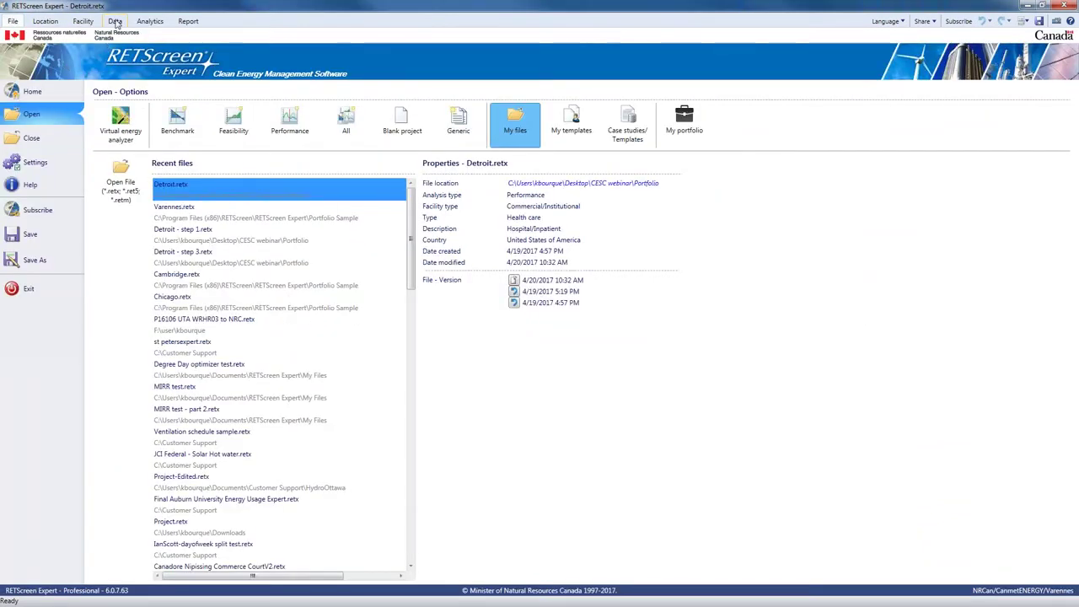
pyautogui.click(115, 22)
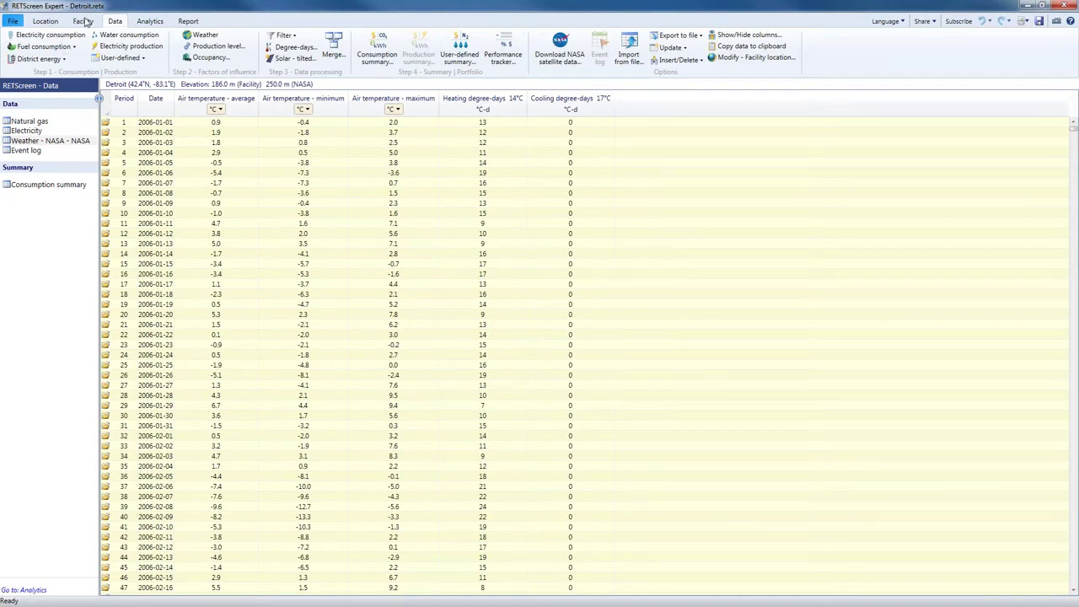
pyautogui.click(85, 21)
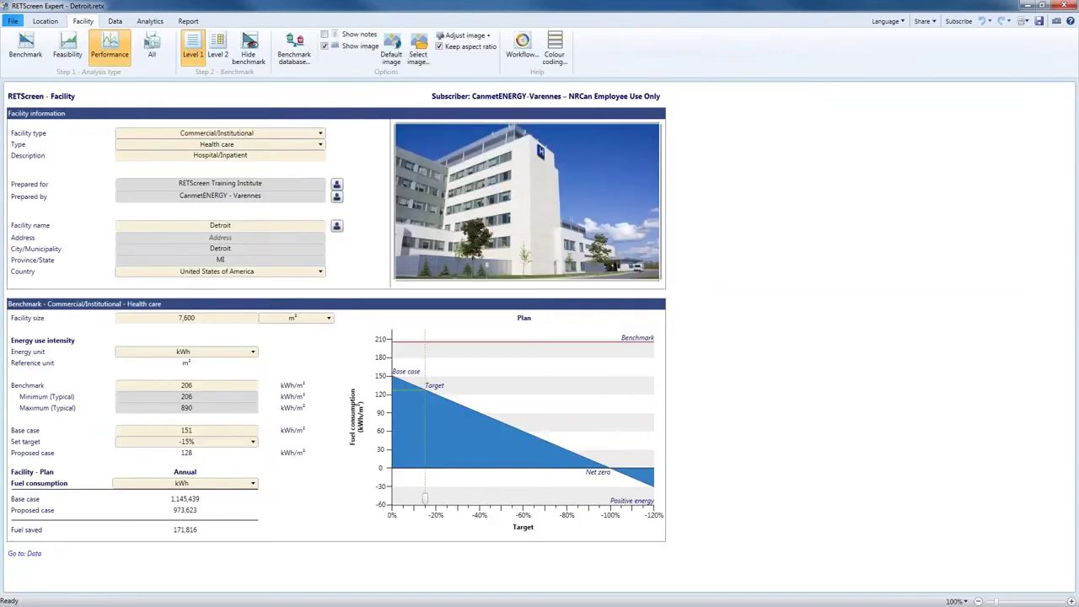
# Rename the Detroit facility as Detroit General Hospital, save Detroit.retx and return to the portfolio
pyautogui.click(245, 225)
pyautogui.write('General Hospital')
pyautogui.press('Tab')
pyautogui.click(17, 21)
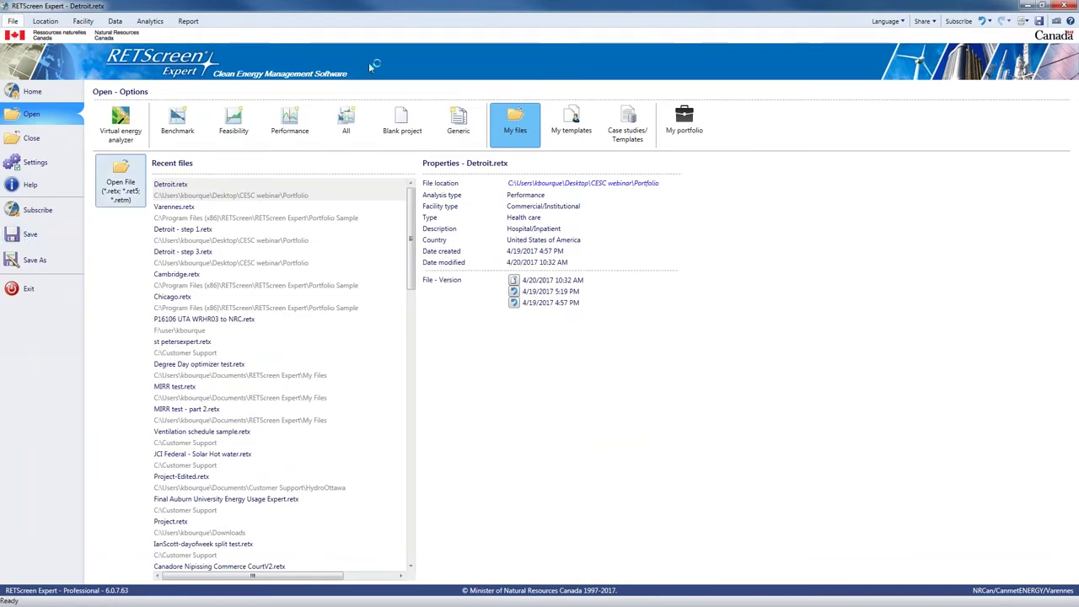
pyautogui.doubleClick(399, 14)
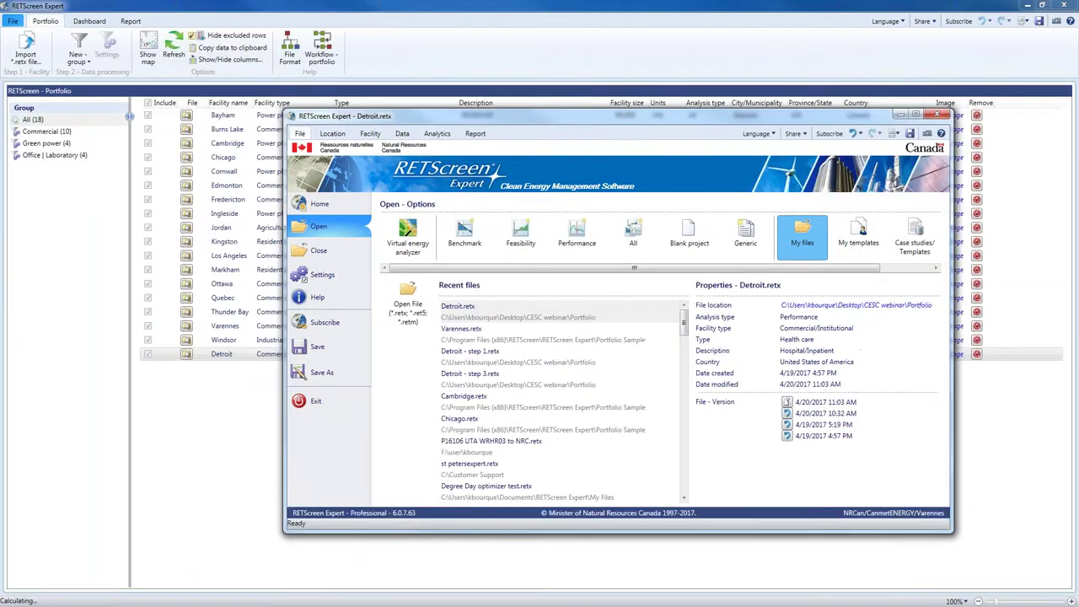
pyautogui.click(412, 13)
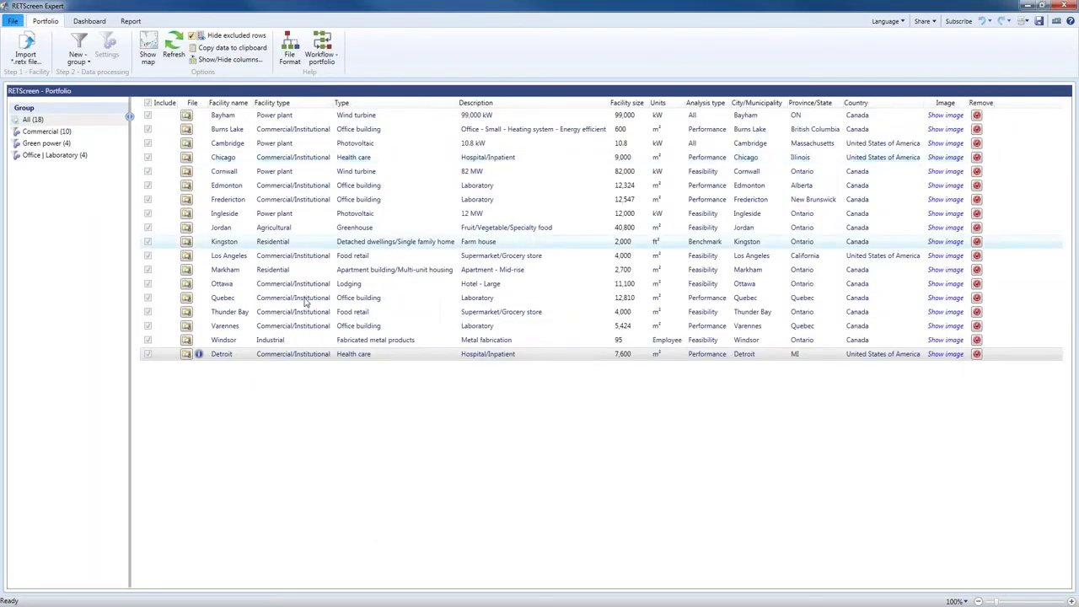
# Refresh the portfolio data for the Detroit entry and widen the Facility name column to fit its contents
pyautogui.moveTo(200, 358)
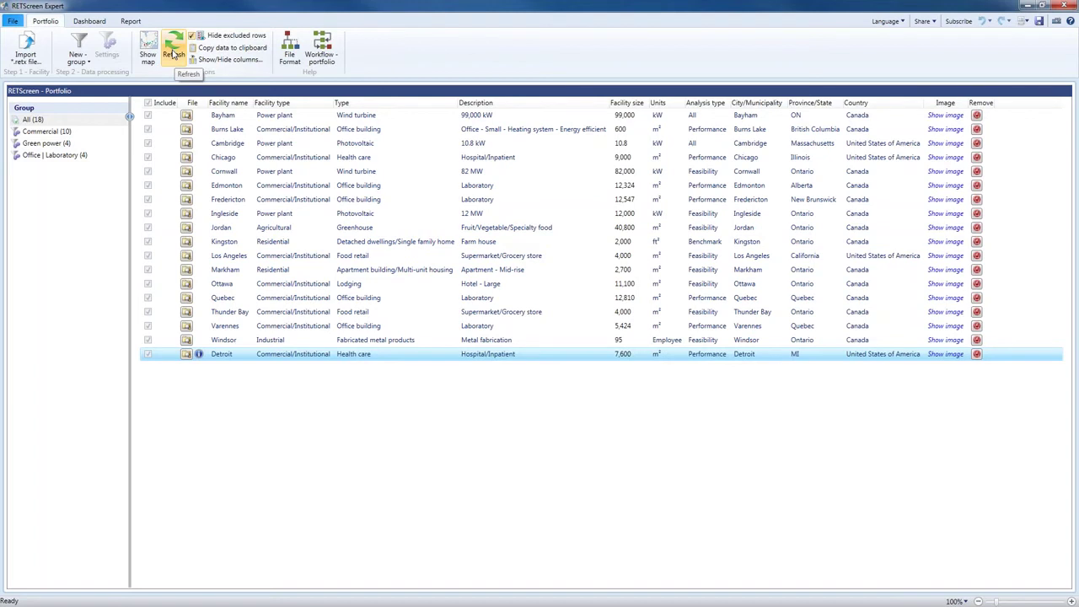
pyautogui.click(173, 54)
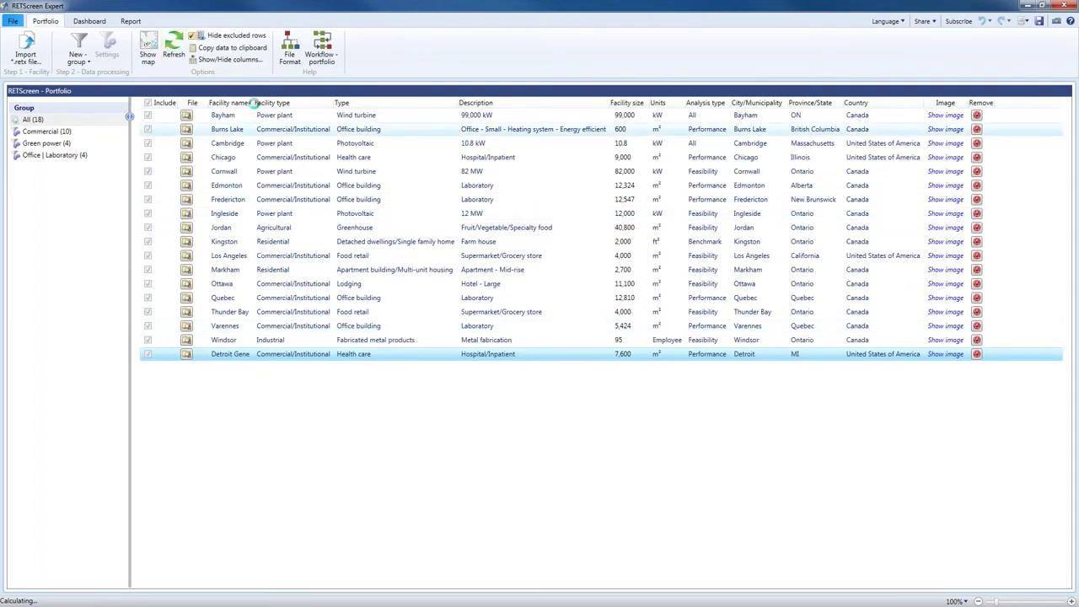
pyautogui.doubleClick(254, 103)
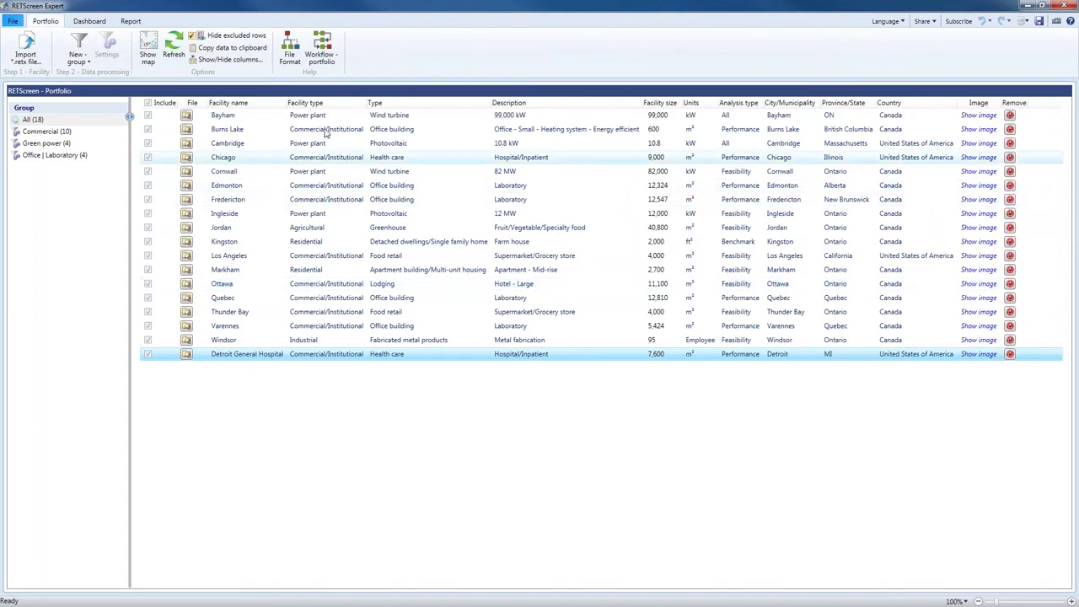
# Show the portfolio's facility map and examine the facility markers around the Great Lakes
pyautogui.click(150, 59)
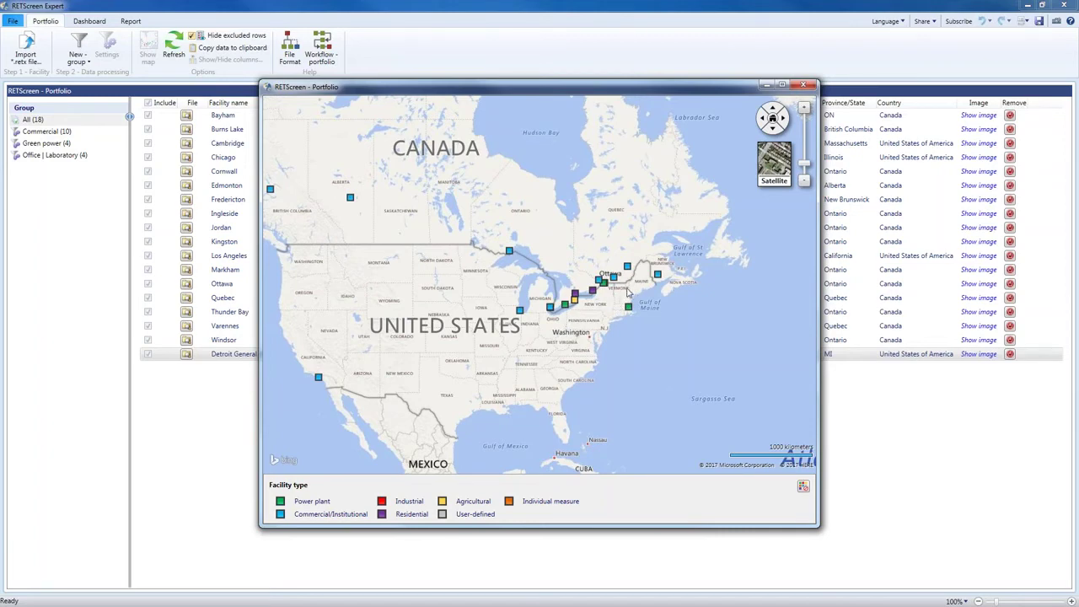
pyautogui.scroll(1, 628, 292)
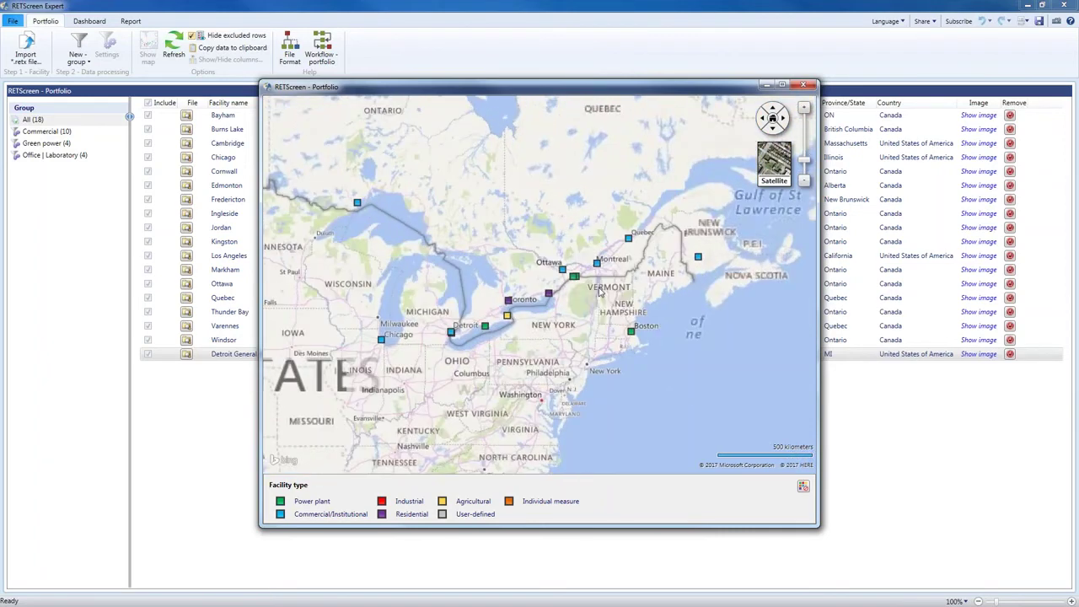
pyautogui.scroll(1, 595, 290)
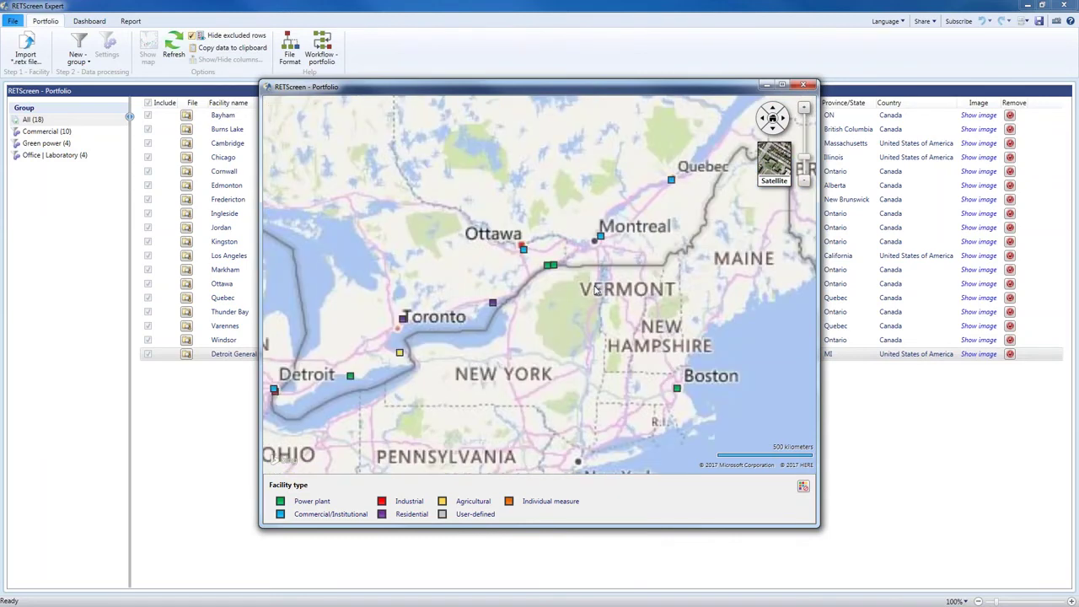
pyautogui.moveTo(595, 295); pyautogui.dragTo(712, 244)
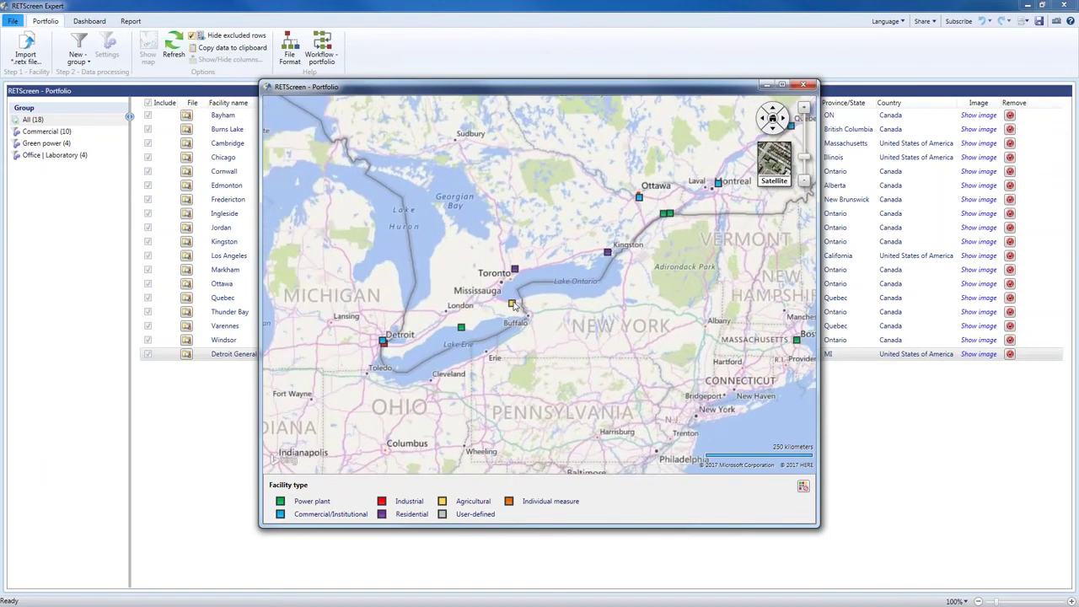
pyautogui.moveTo(515, 303)
pyautogui.moveTo(462, 329)
# Examine the Bayham power plant's location in satellite view and restore the road view
pyautogui.click(776, 168)
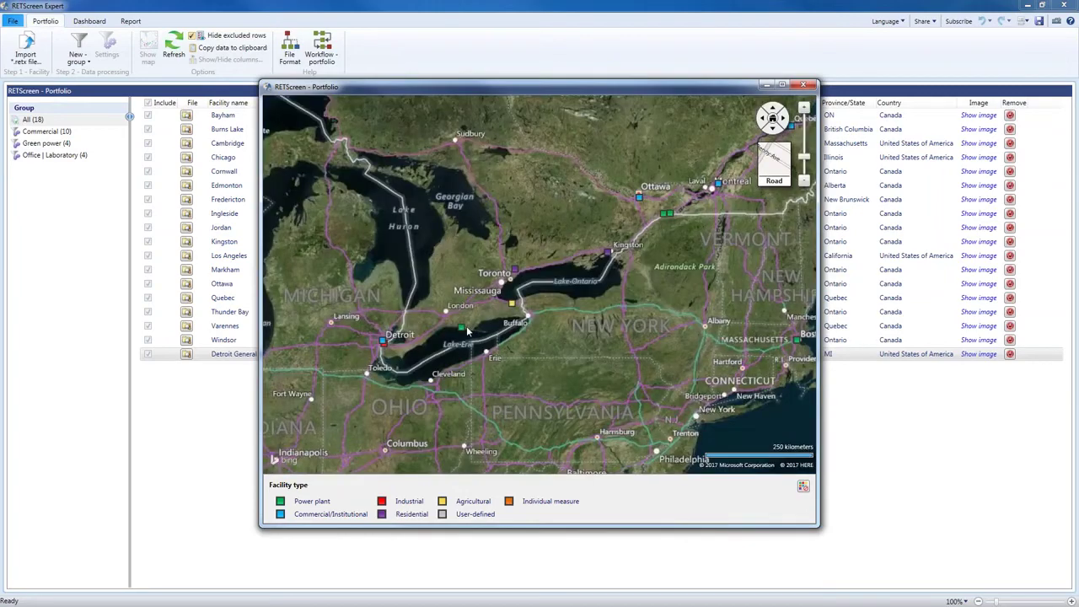
pyautogui.scroll(3, 444, 337)
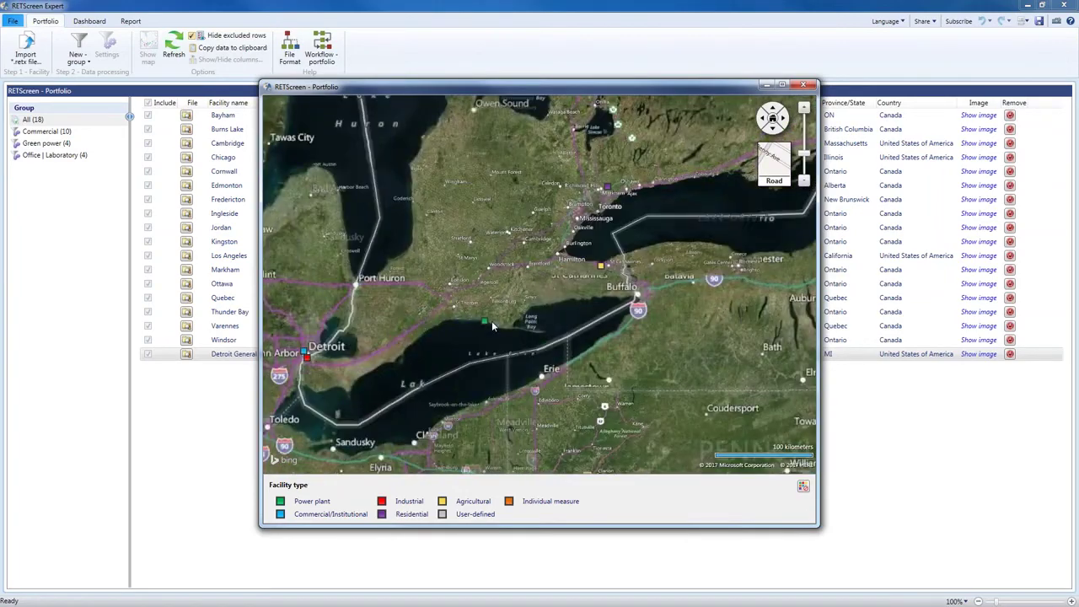
pyautogui.scroll(1, 490, 325)
pyautogui.scroll(1, 488, 325)
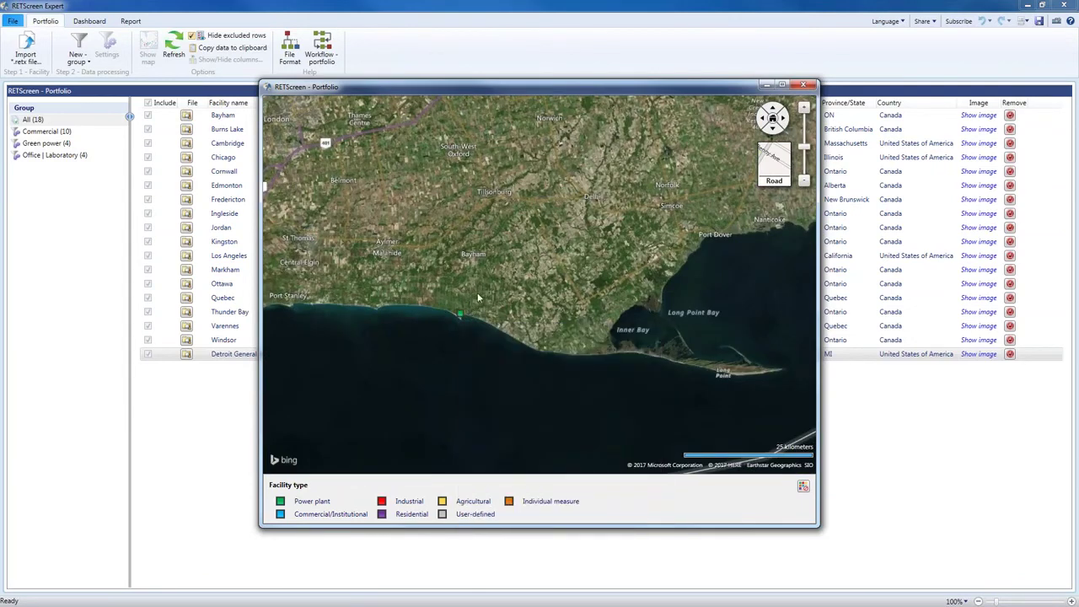
pyautogui.click(771, 167)
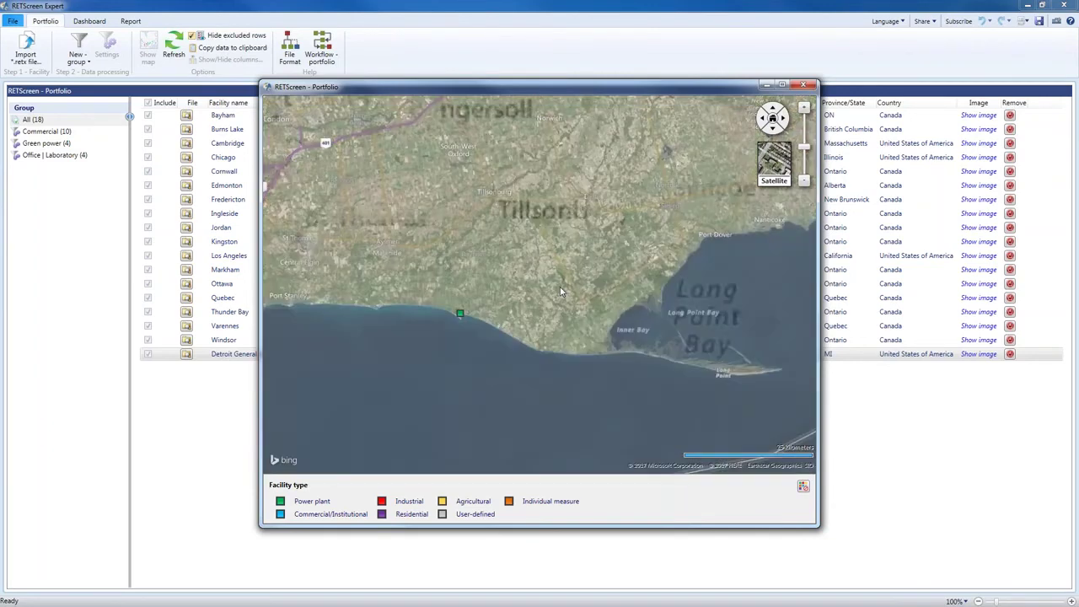
# Look at the facility markers around Toronto and St. Catharines on the road map and close the map
pyautogui.scroll(-3, 557, 296)
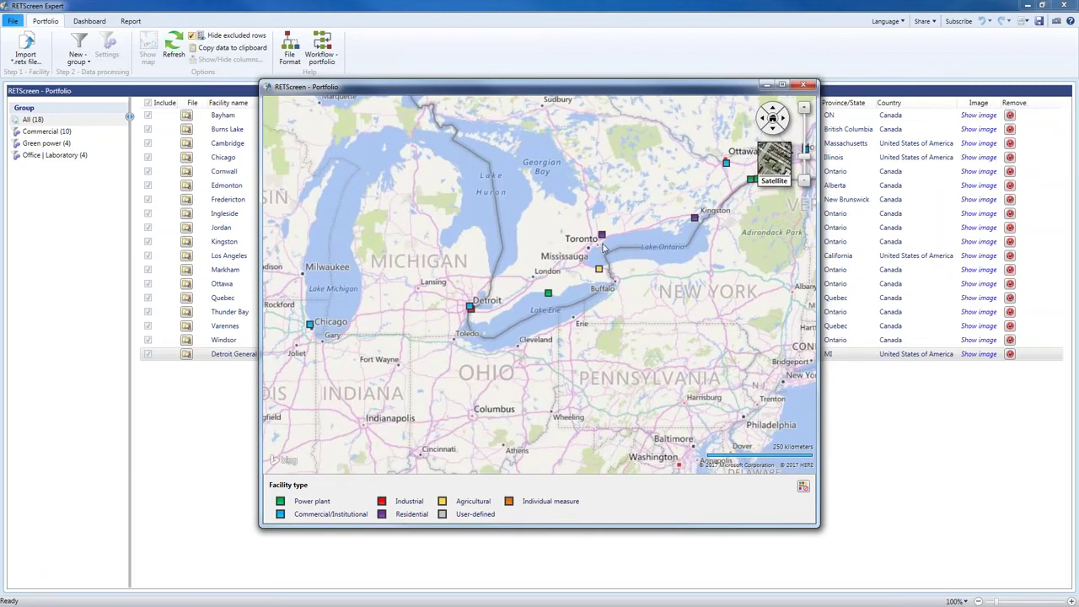
pyautogui.scroll(1, 603, 246)
pyautogui.scroll(2, 603, 246)
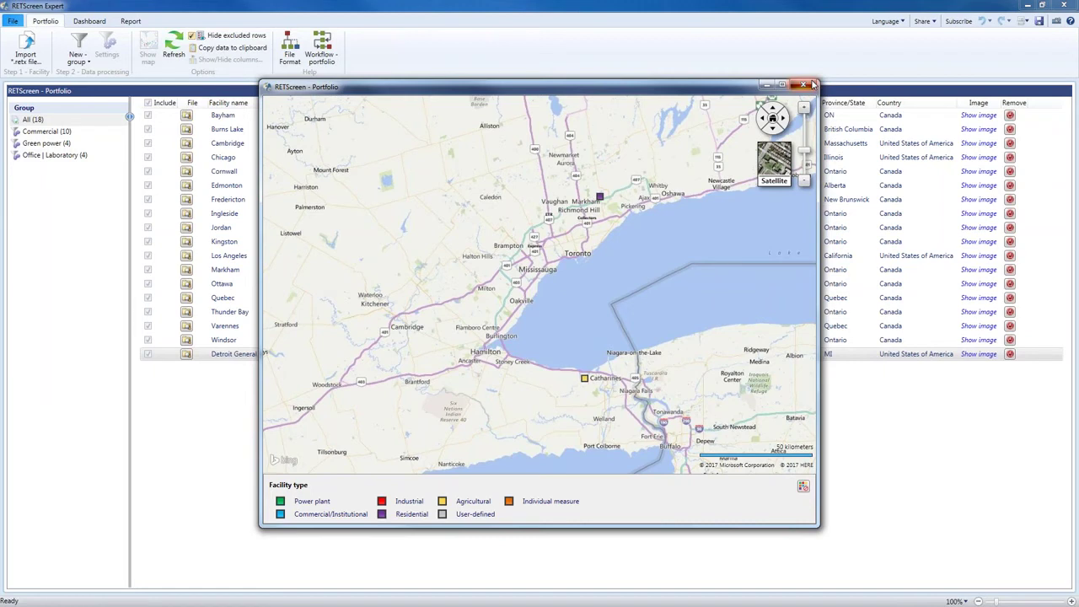
pyautogui.click(812, 86)
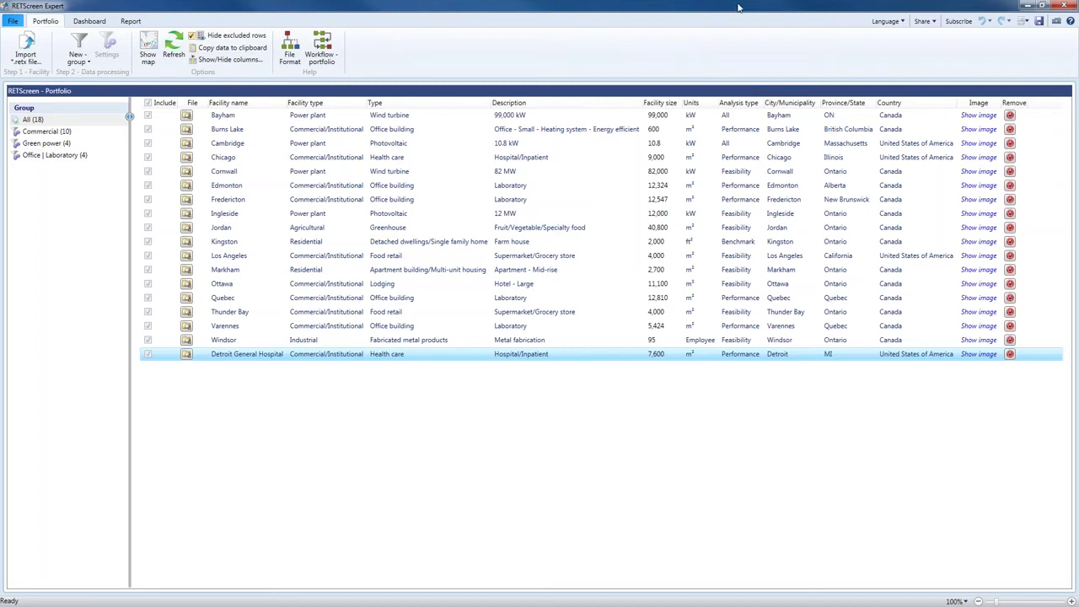
# Review the Help page's support resources, including the customer support and newsletter links
pyautogui.click(13, 22)
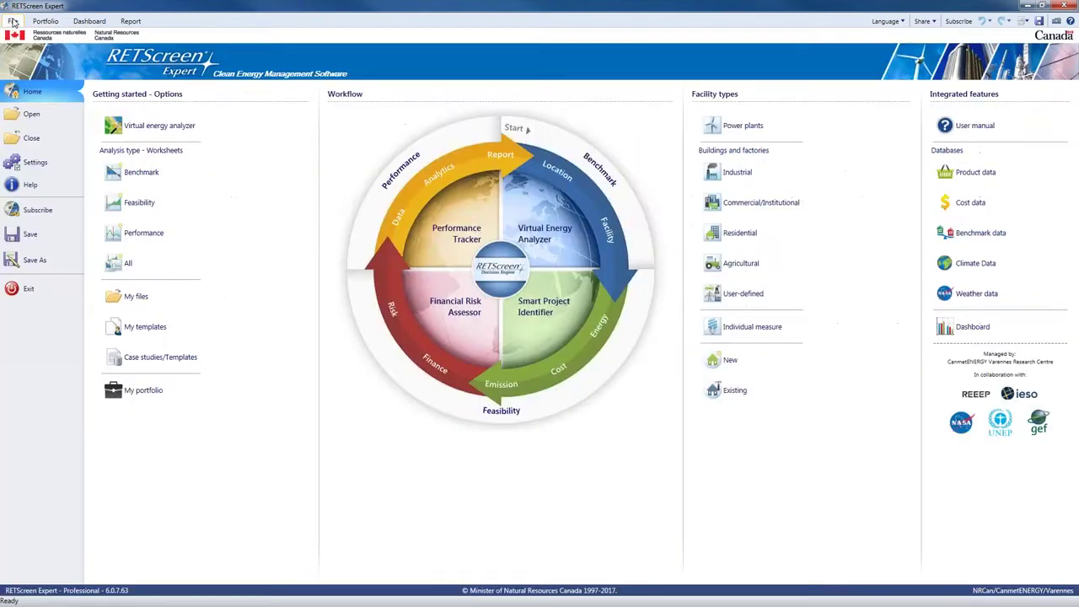
pyautogui.click(37, 190)
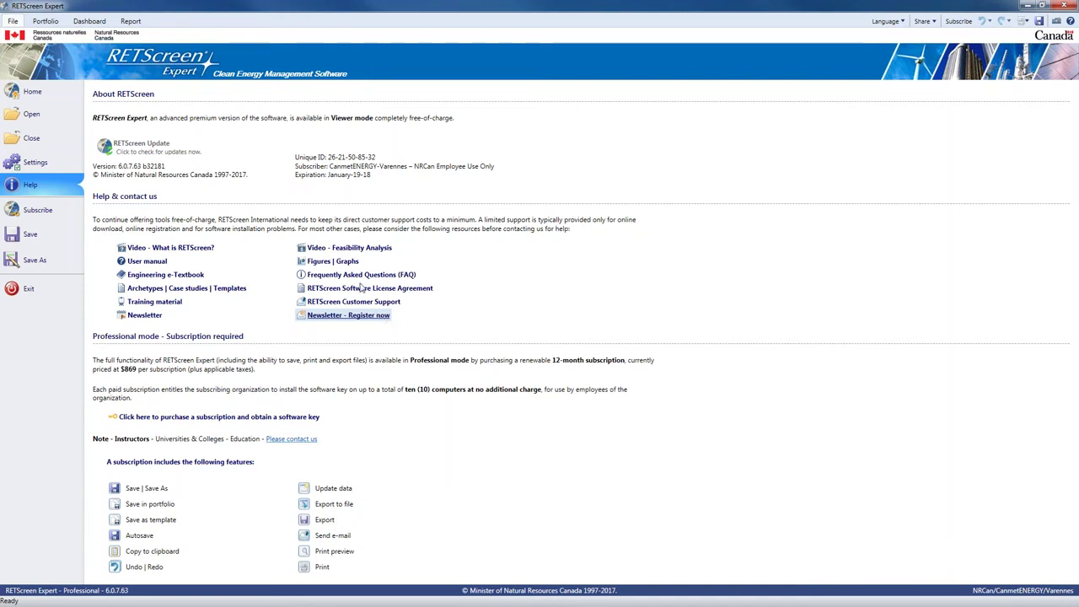
pyautogui.click(361, 288)
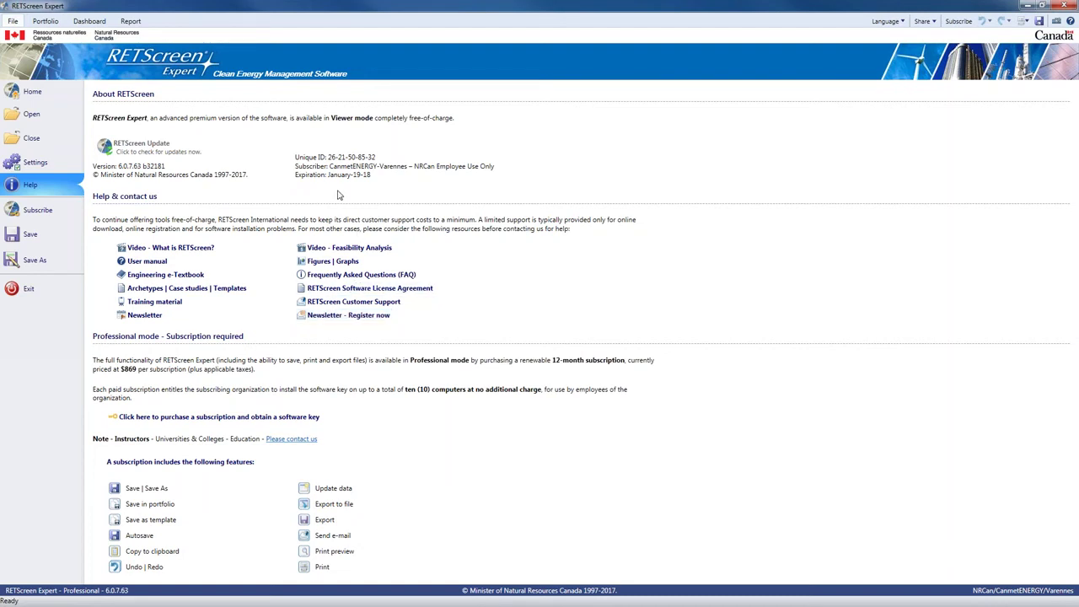
# Start a new advanced group for all portfolio facilities and name it "Health care facilities"
pyautogui.click(46, 21)
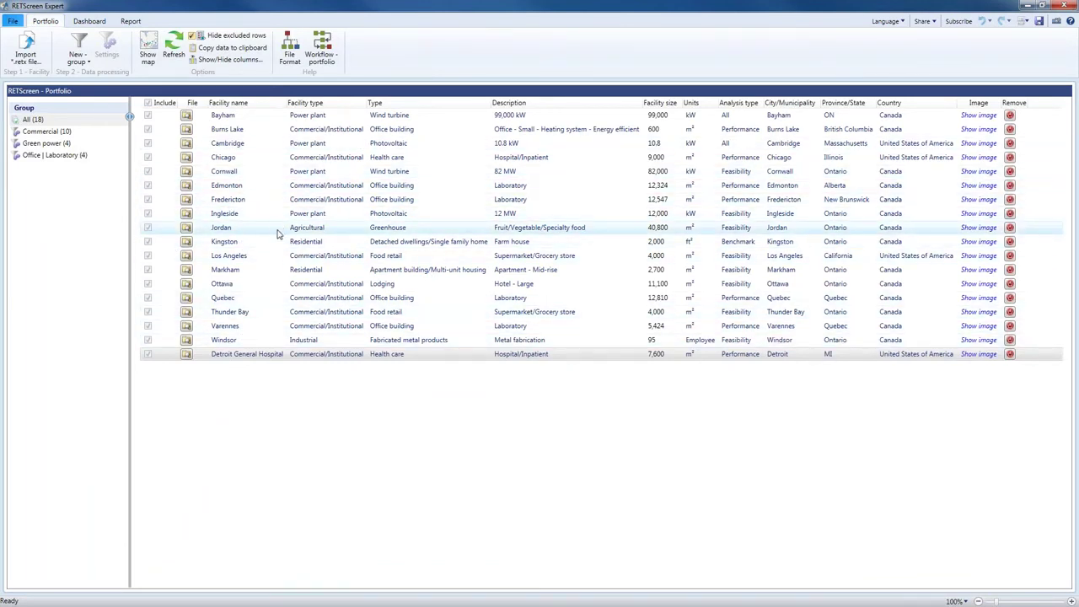
pyautogui.click(37, 121)
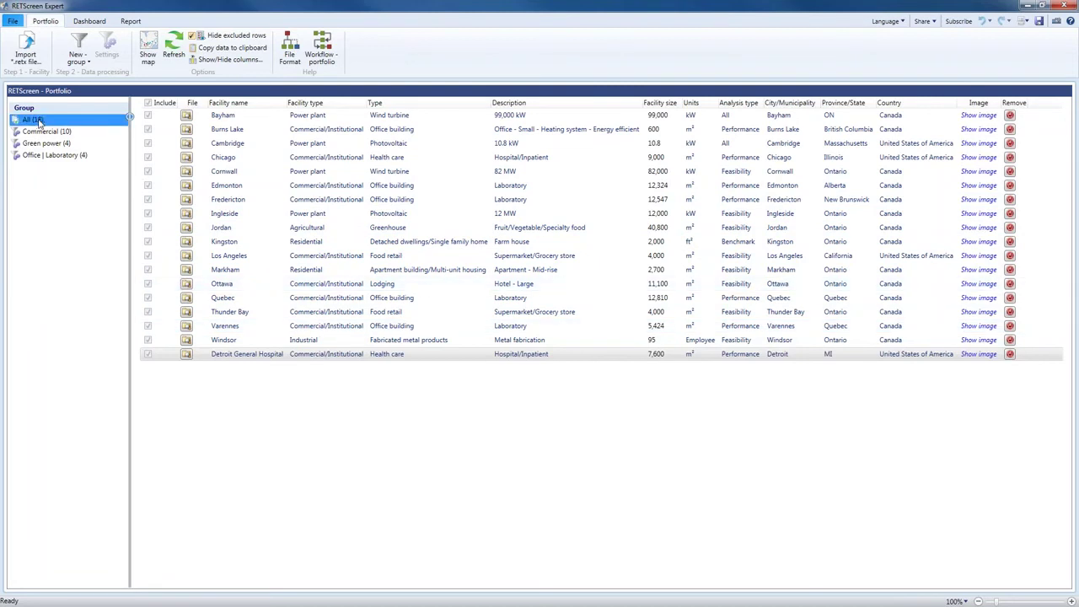
pyautogui.click(90, 65)
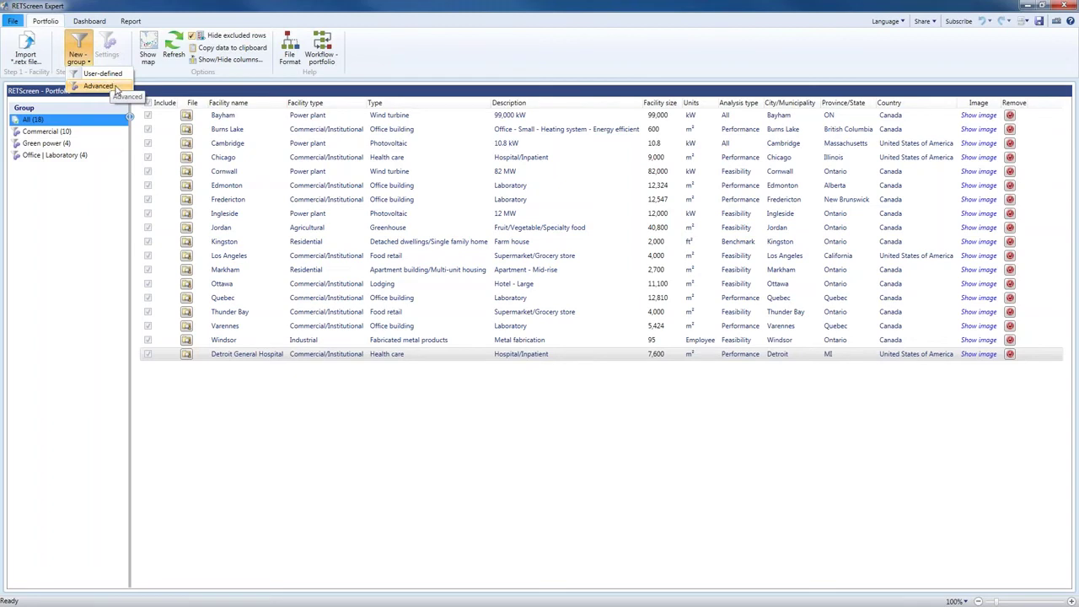
pyautogui.click(116, 87)
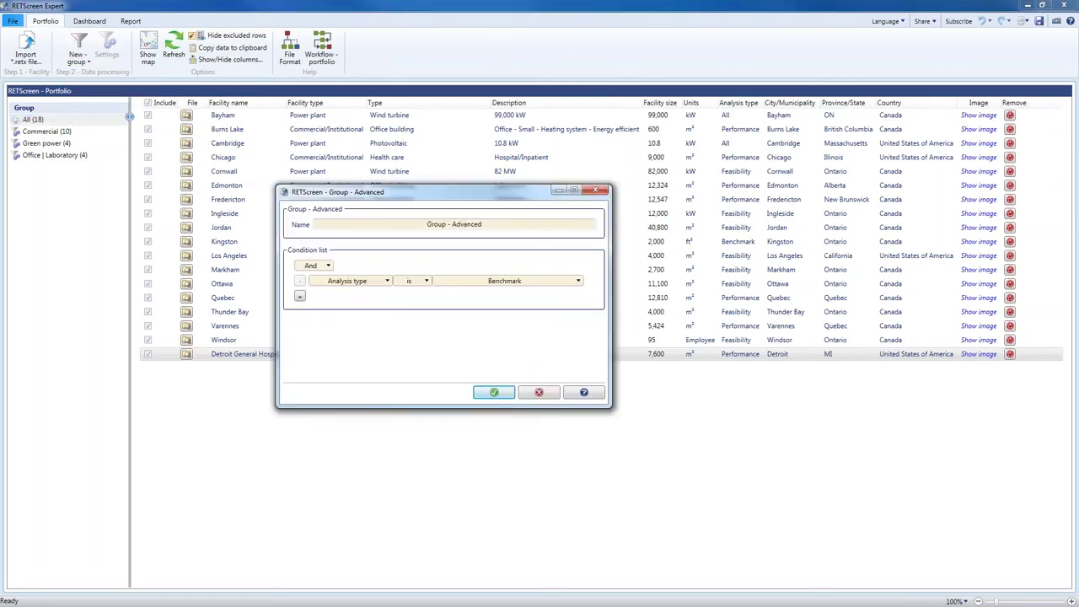
pyautogui.moveTo(455, 225); pyautogui.dragTo(471, 165)
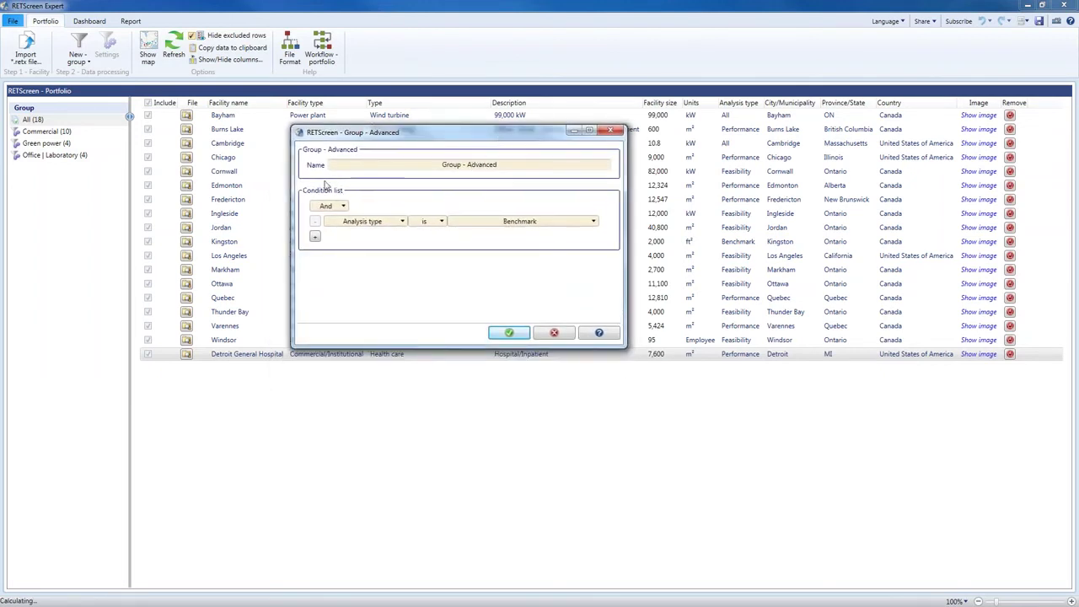
pyautogui.moveTo(506, 165); pyautogui.dragTo(440, 164)
pyautogui.write('Health care facilities')
# Set the Health care facilities group's condition to Type is Health care and create the group
pyautogui.moveTo(426, 140); pyautogui.dragTo(548, 120)
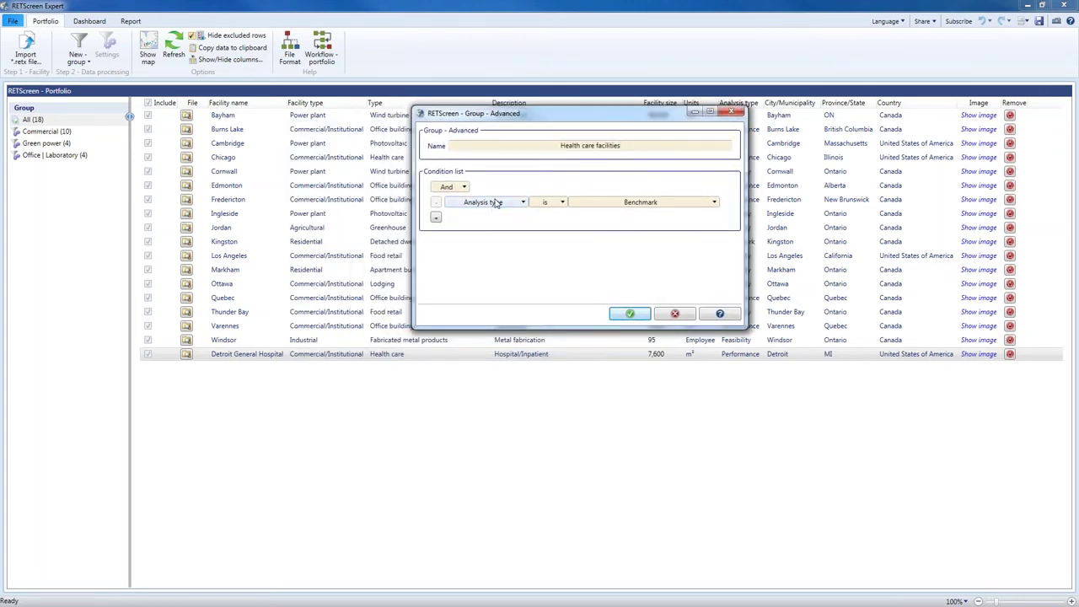
pyautogui.click(498, 204)
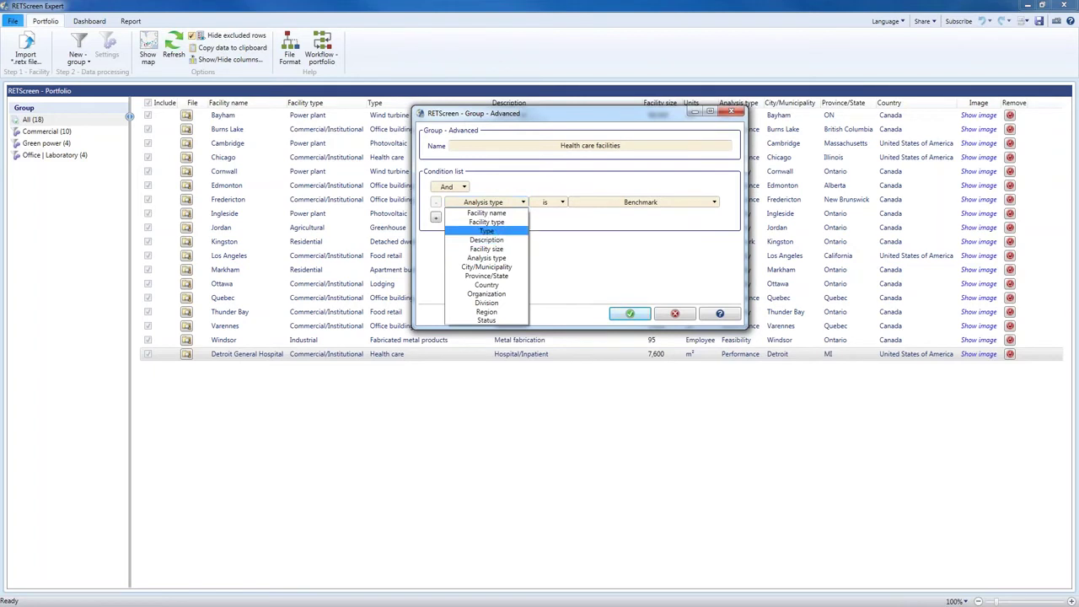
pyautogui.click(496, 231)
pyautogui.click(583, 204)
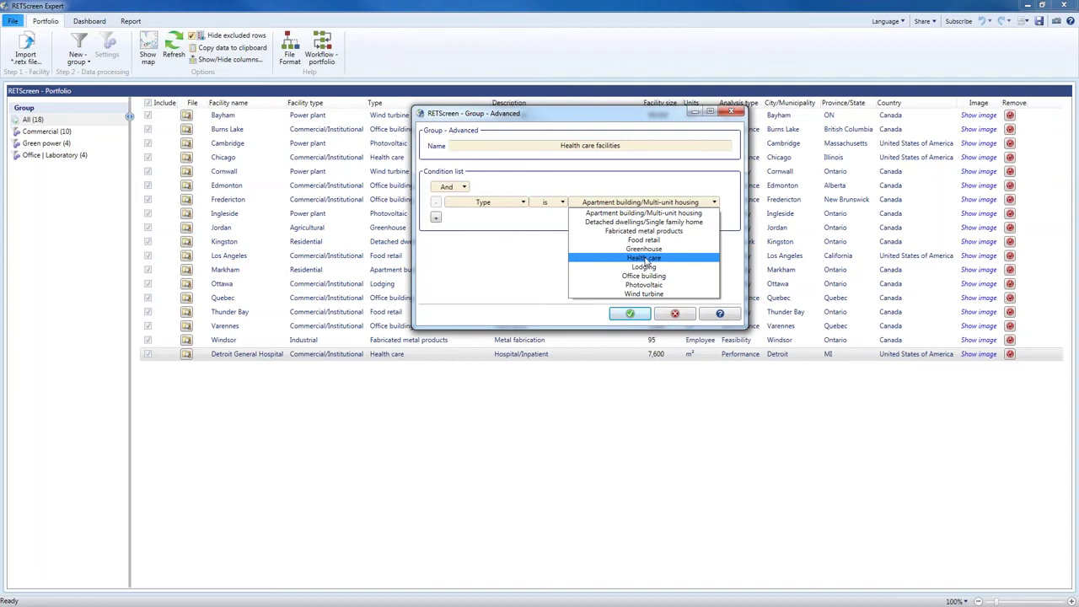
pyautogui.click(644, 258)
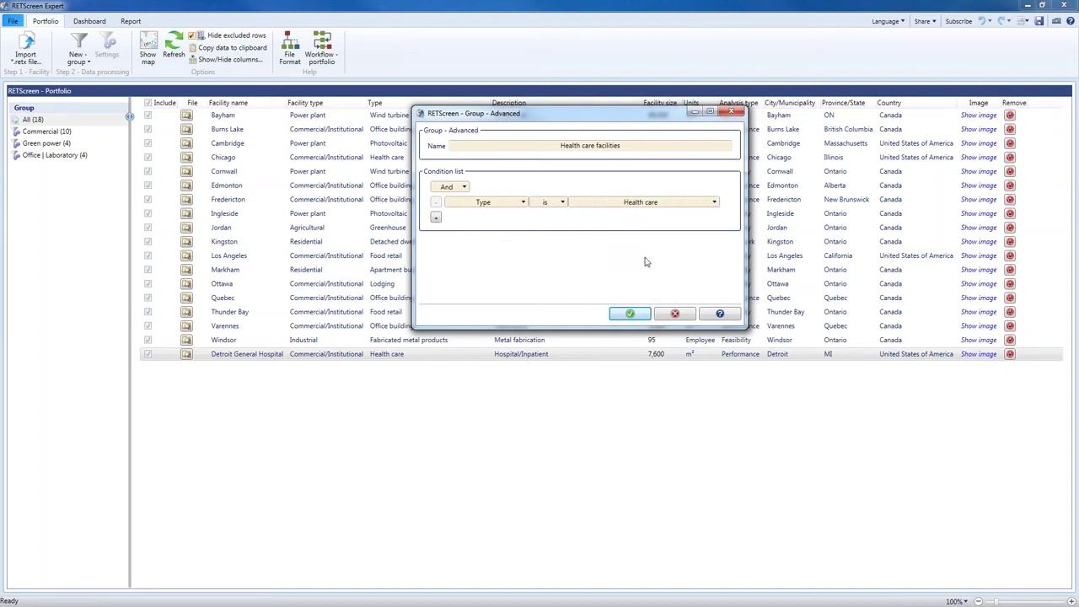
pyautogui.click(630, 313)
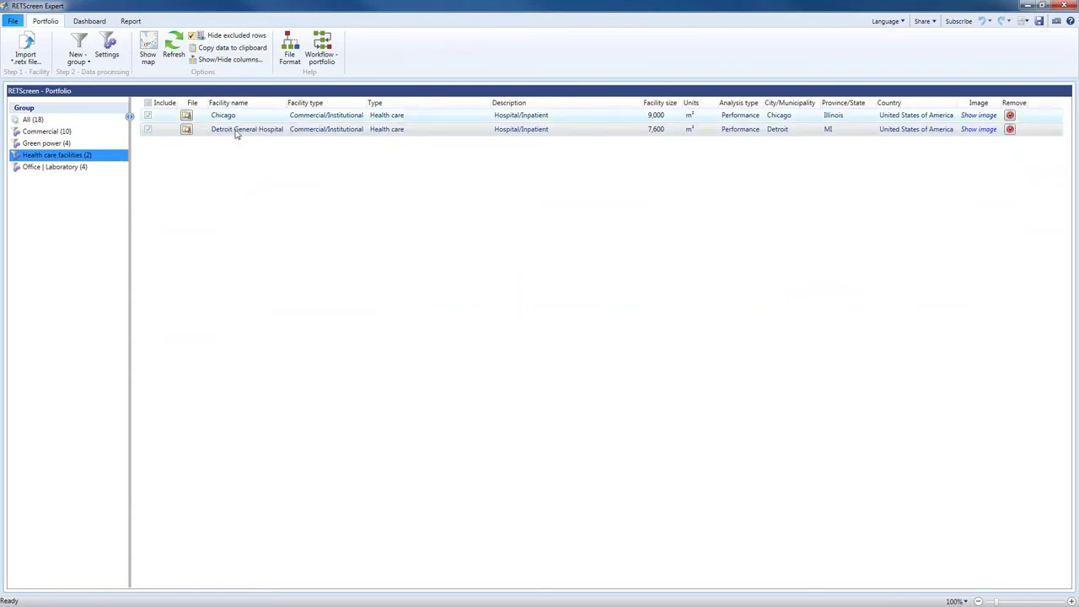
# Start another advanced group and name it "Ontario projects"
pyautogui.click(86, 66)
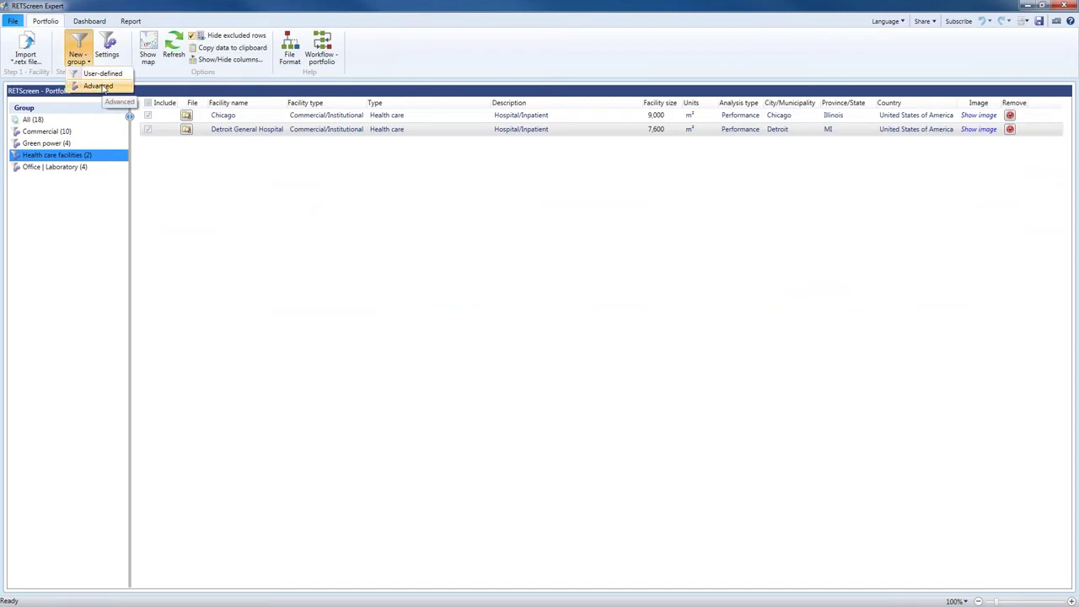
pyautogui.click(103, 88)
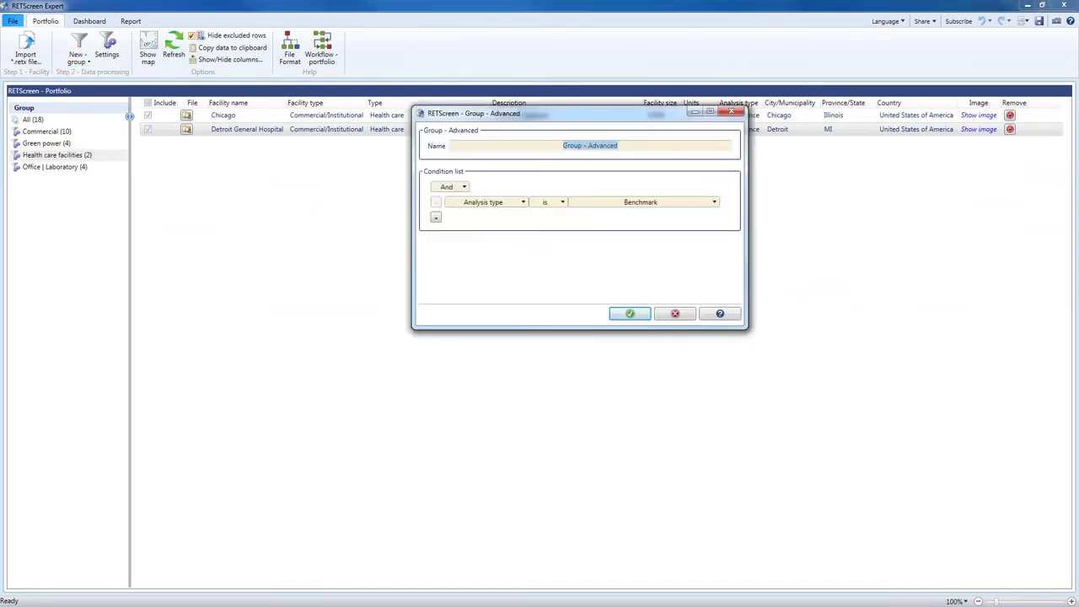
pyautogui.write('Ontario ')
pyautogui.write('proe')
pyautogui.write('ects')
# Set the Ontario projects group's condition to Province/State is Ontario and create the group
pyautogui.click(518, 203)
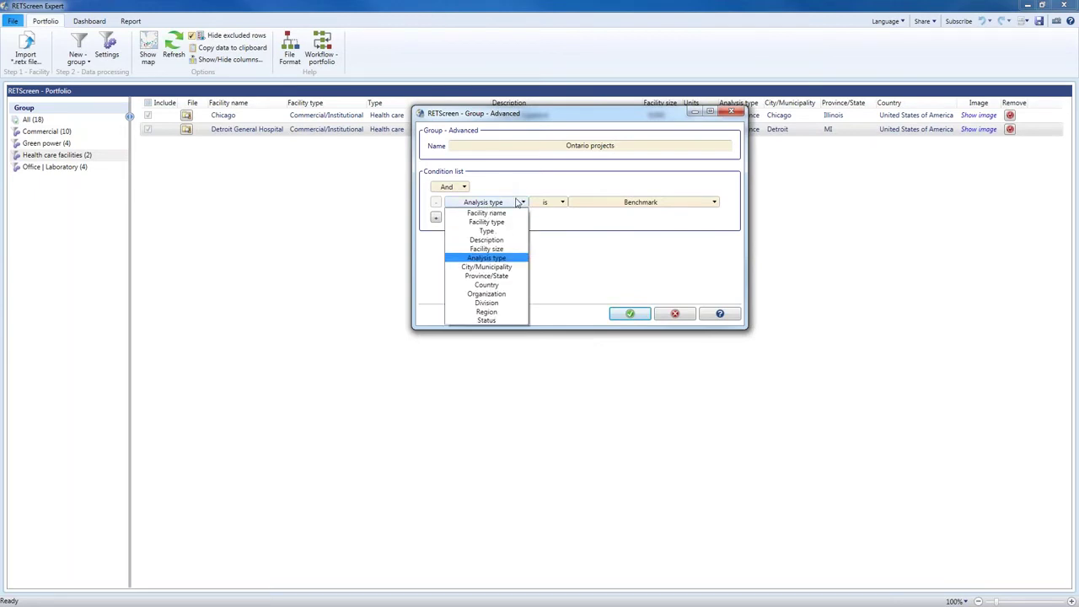
pyautogui.click(497, 277)
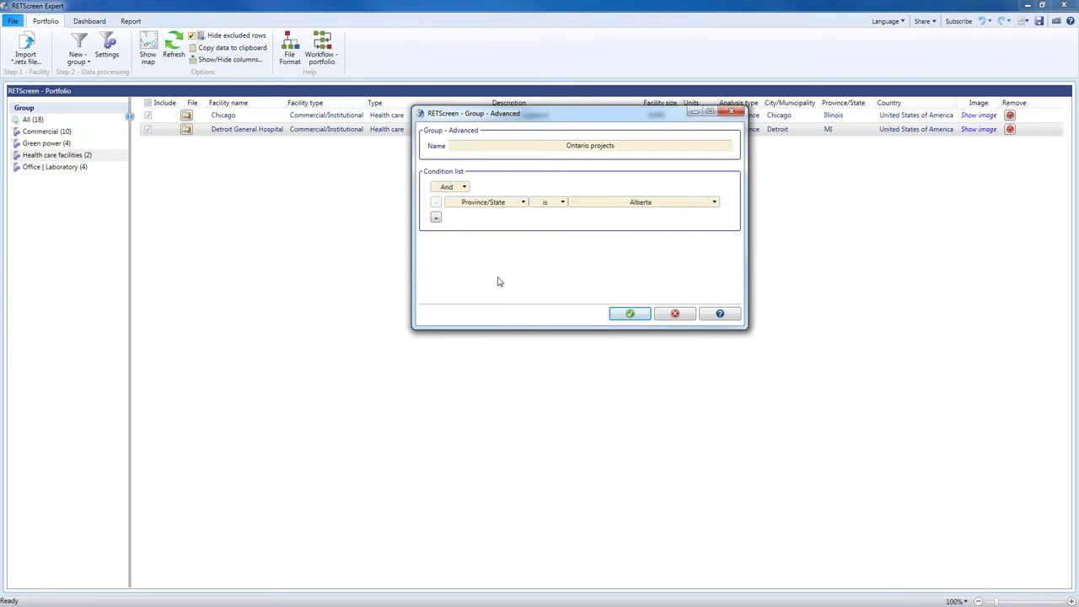
pyautogui.click(610, 204)
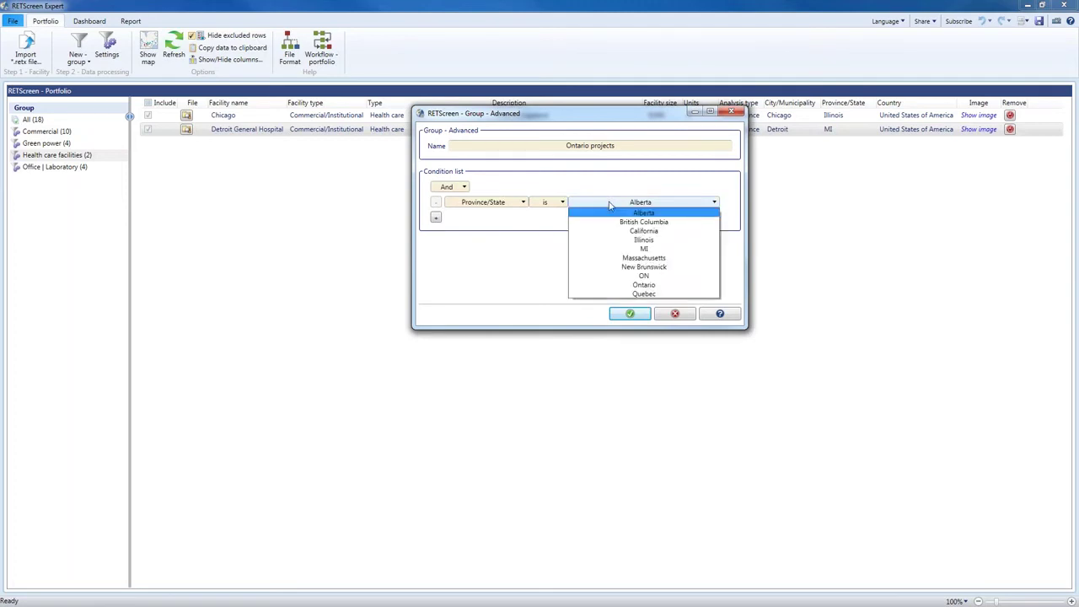
pyautogui.click(653, 287)
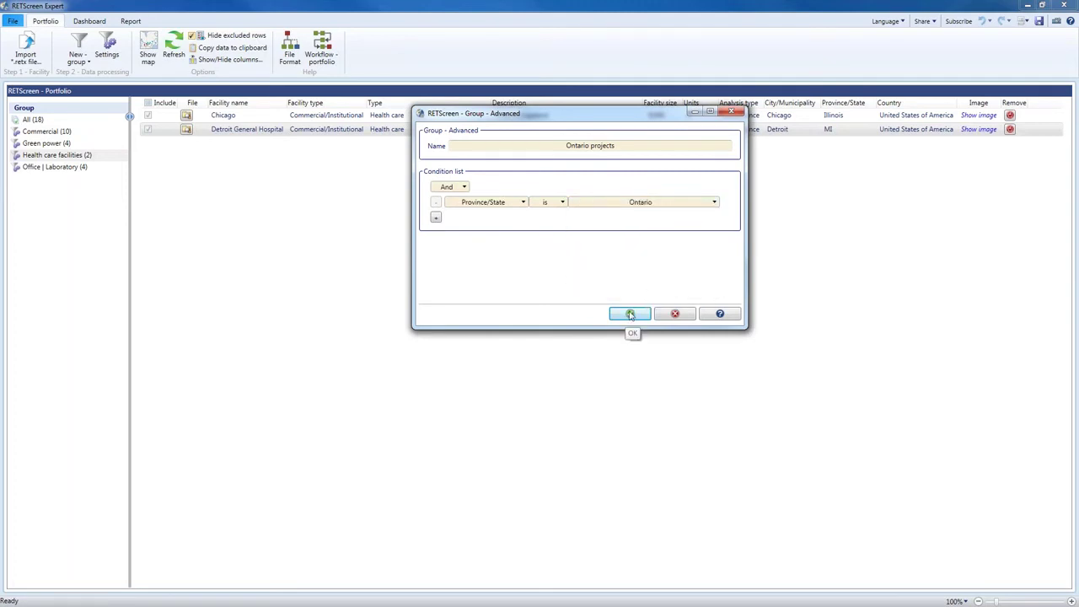
pyautogui.click(630, 315)
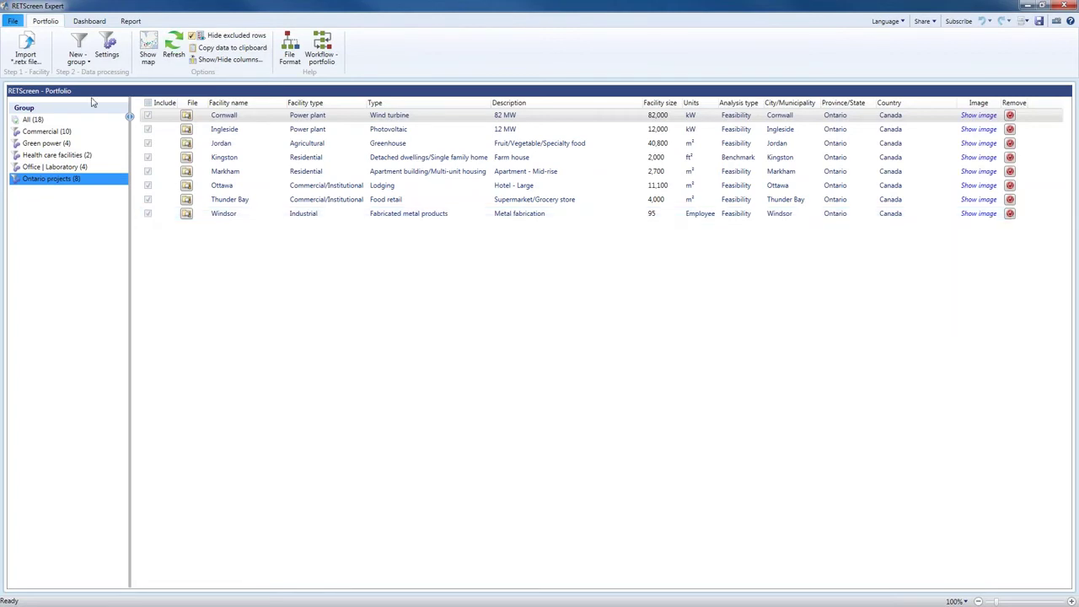
# Return to the list of all facilities and create a new user-defined group
pyautogui.click(38, 123)
pyautogui.click(78, 61)
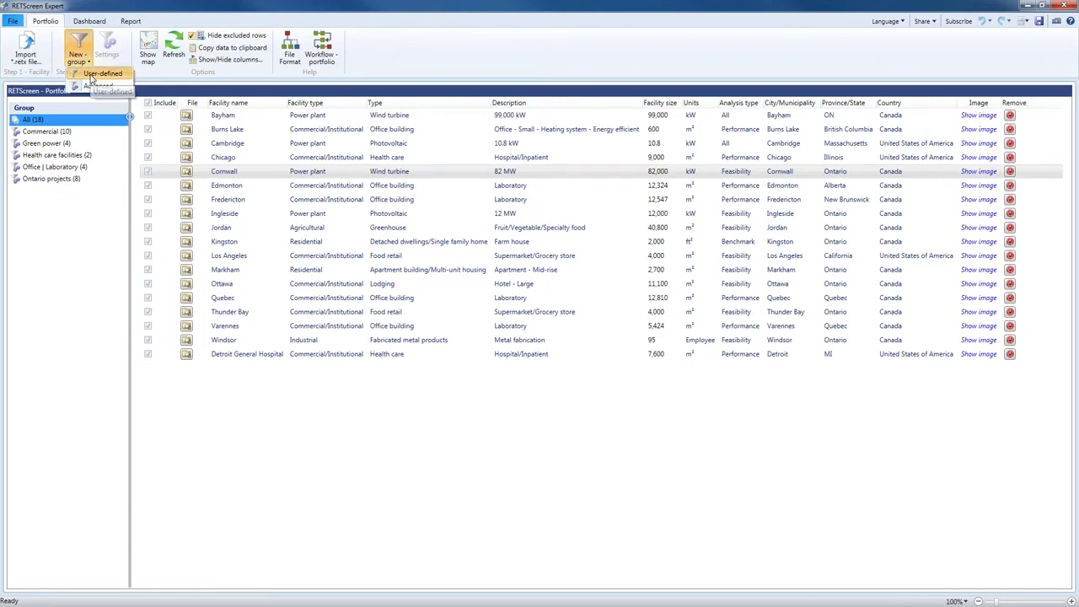
pyautogui.click(94, 74)
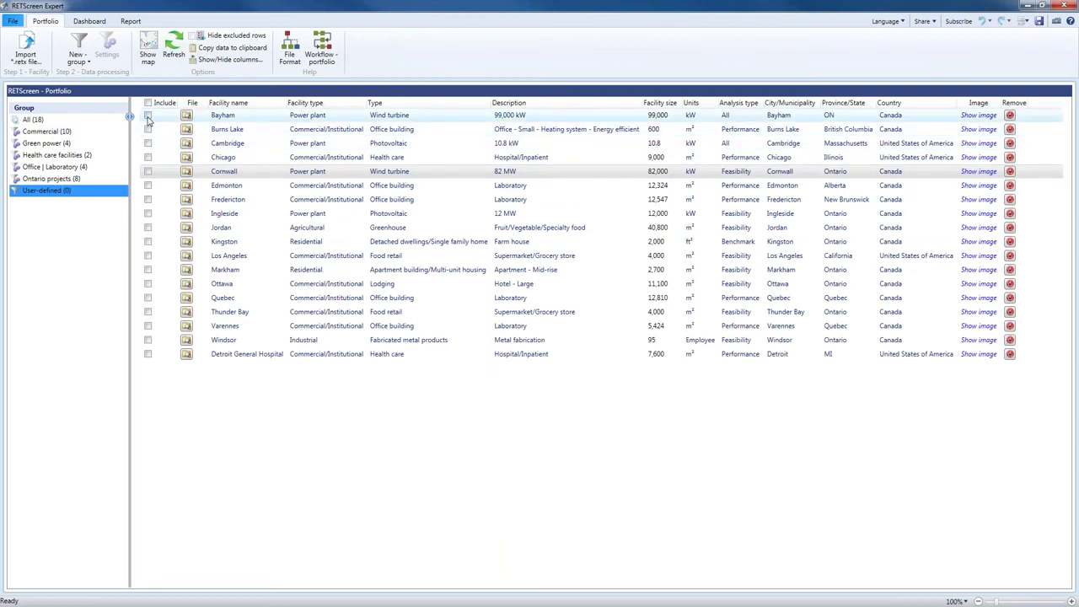
# Include Cornwall, Chicago, Cambridge, Burns Lake and Bayham in the user-defined group and hide the excluded rows
pyautogui.click(148, 172)
pyautogui.click(148, 157)
pyautogui.click(149, 144)
pyautogui.click(149, 129)
pyautogui.click(148, 114)
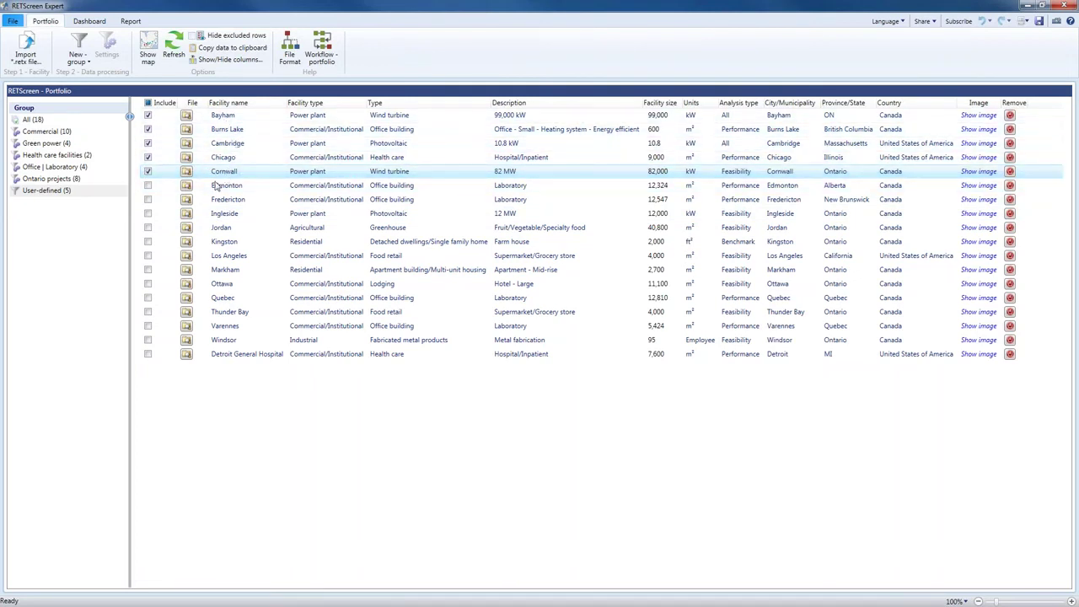
pyautogui.click(226, 38)
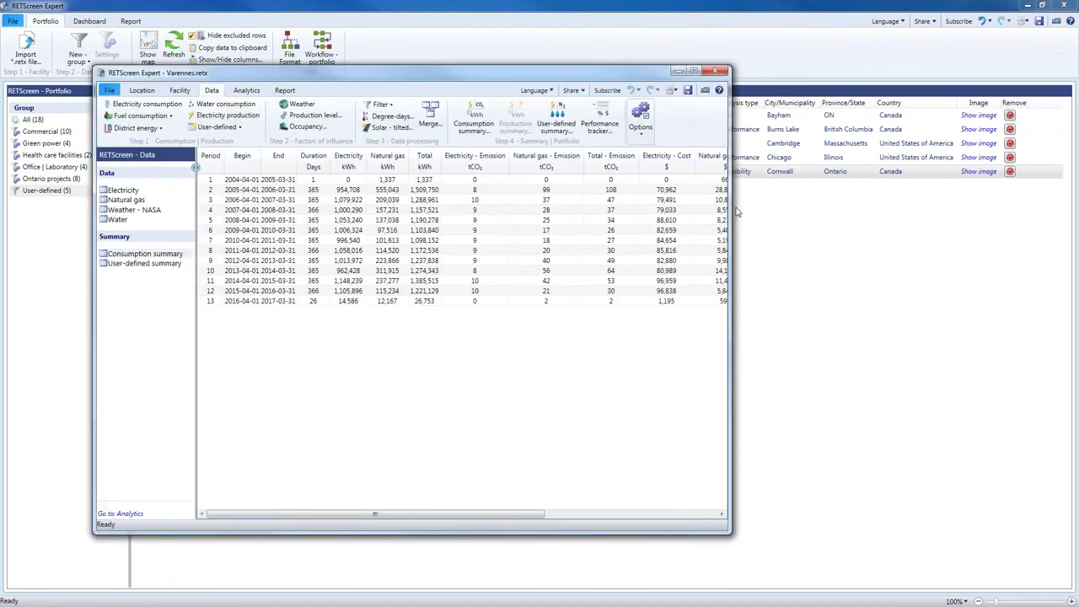
# Widen the Varennes facility window, view its consumption summary table and inspect the summary's settings without changing them
pyautogui.moveTo(736, 216); pyautogui.dragTo(949, 280)
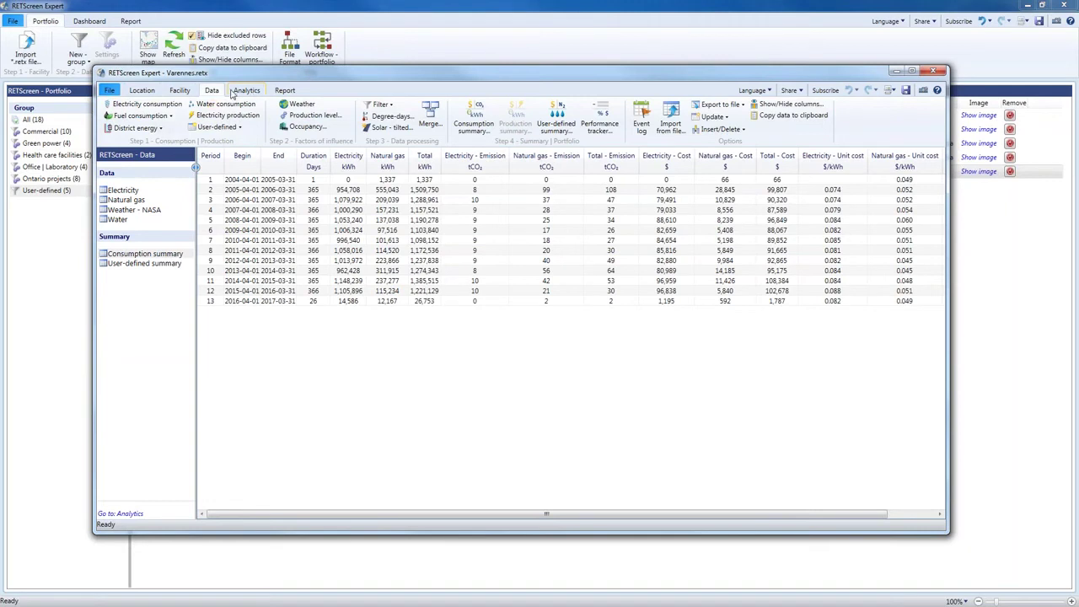
pyautogui.click(176, 256)
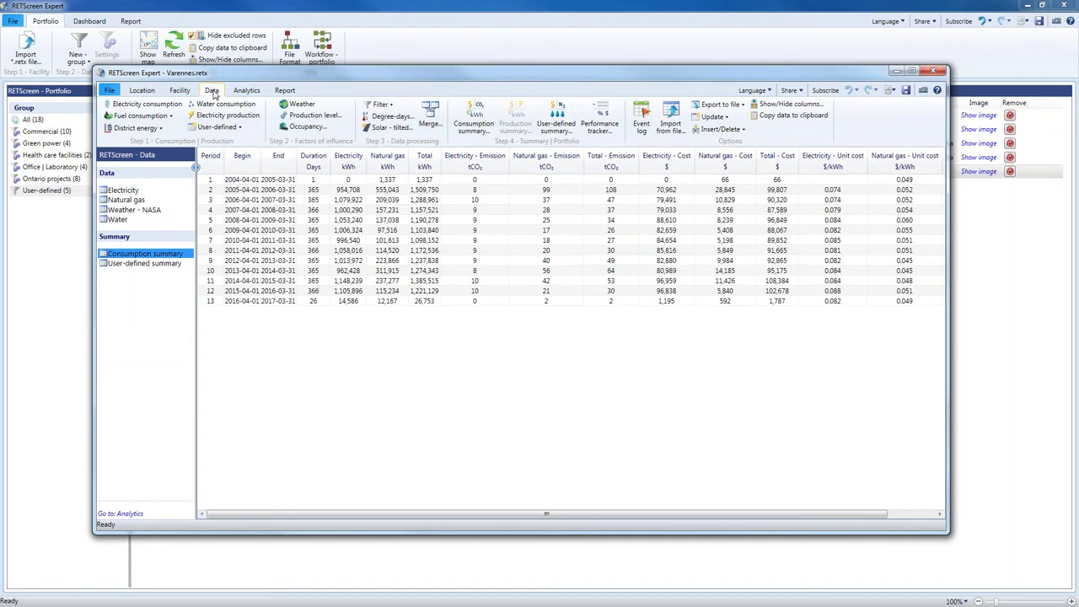
pyautogui.click(481, 142)
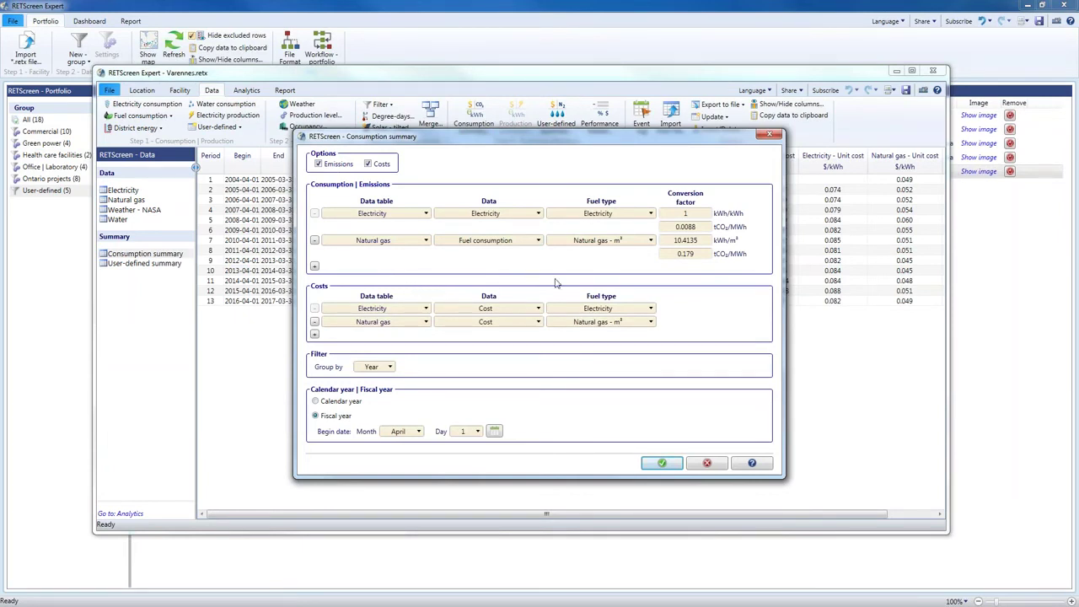
pyautogui.click(708, 464)
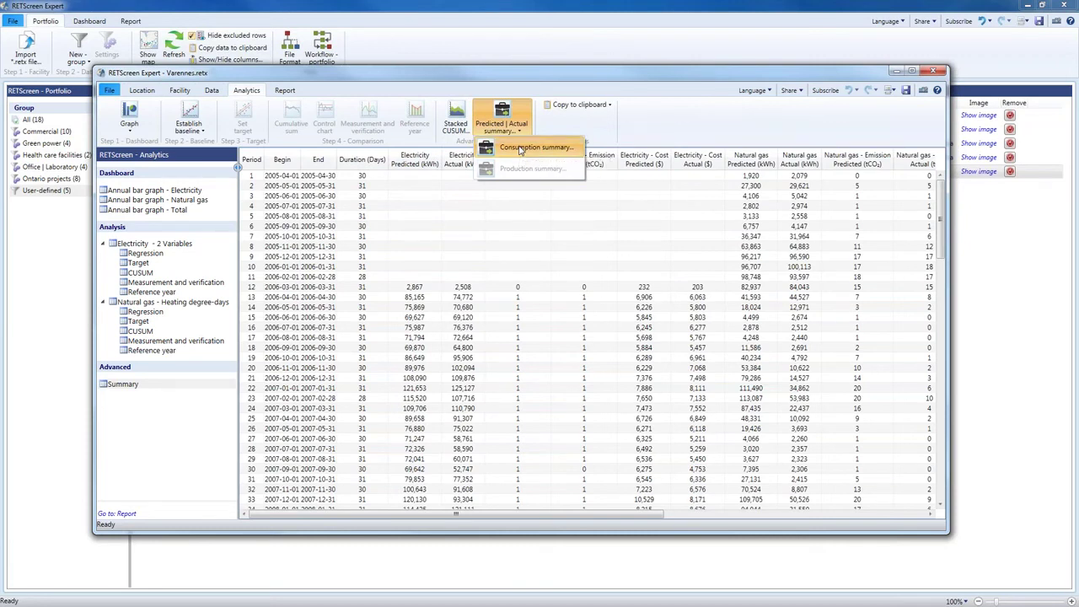
# Inspect the fuel types and regression analyses set in the Predicted | Actual consumption summary, leaving the settings unchanged
pyautogui.click(521, 150)
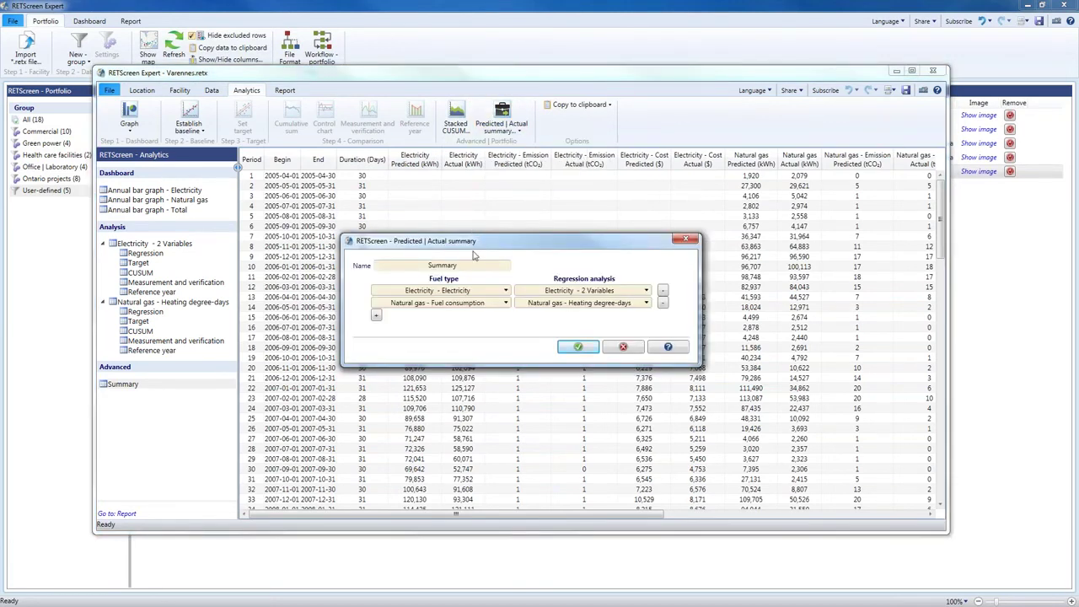
pyautogui.moveTo(513, 240); pyautogui.dragTo(495, 208)
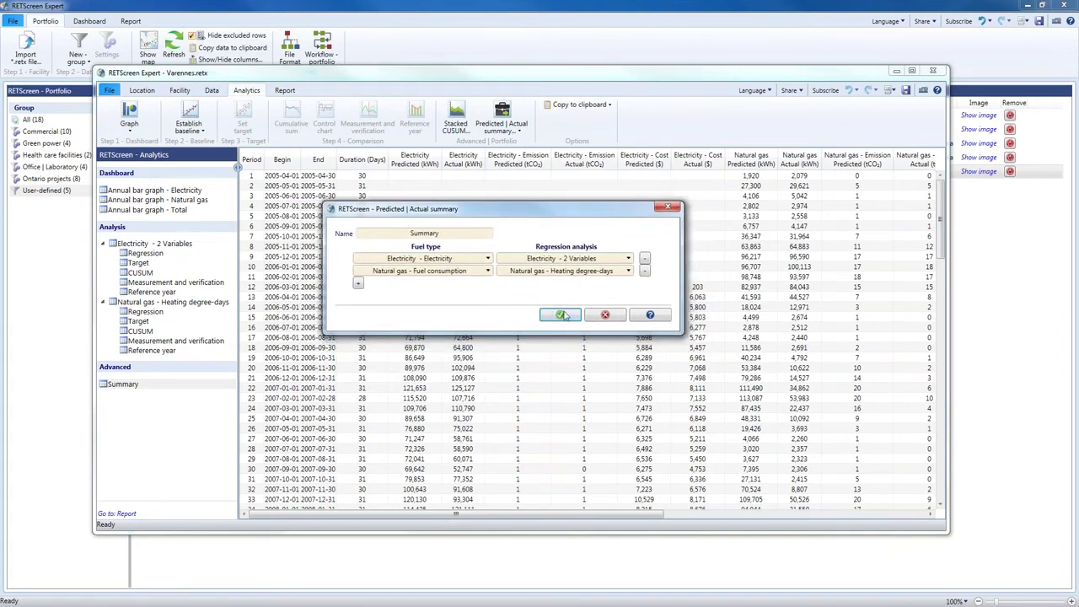
pyautogui.click(607, 316)
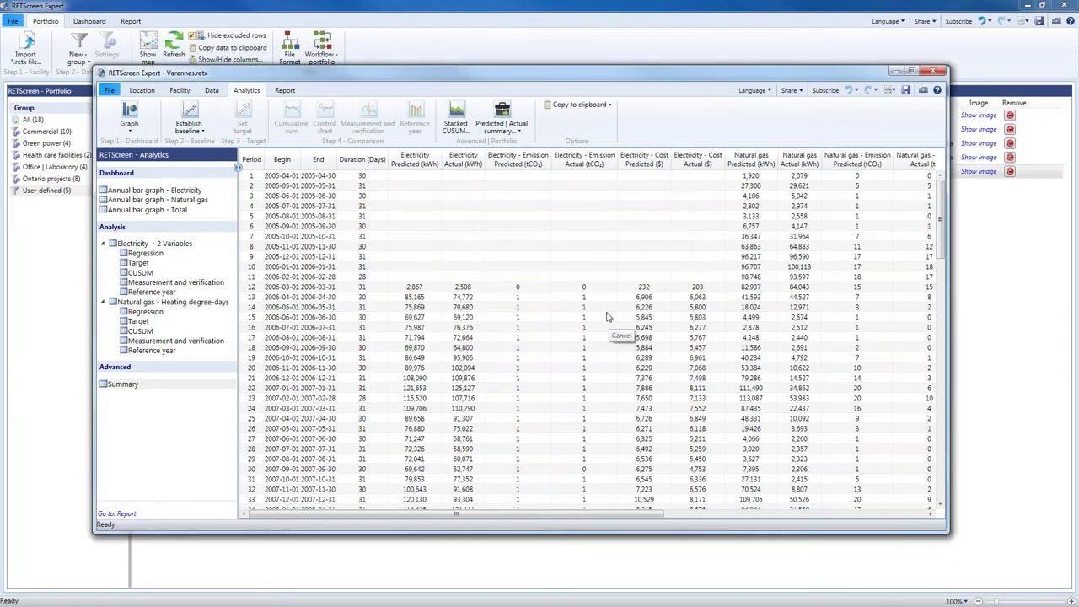
# Go back to the Varennes data and check the emissions and costs options of the consumption summary, then cancel
pyautogui.click(215, 91)
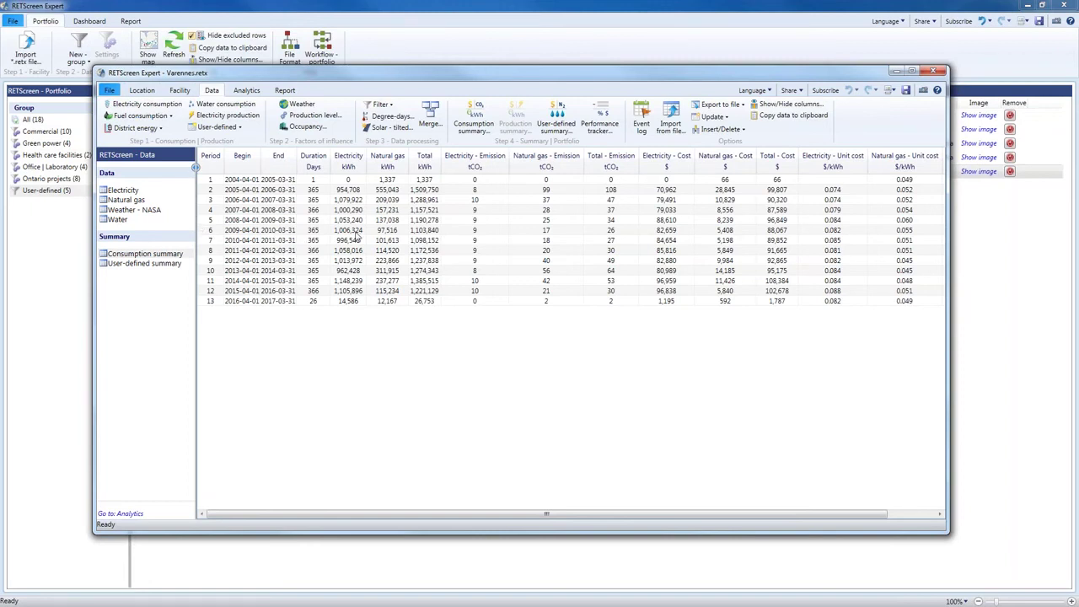
pyautogui.click(475, 127)
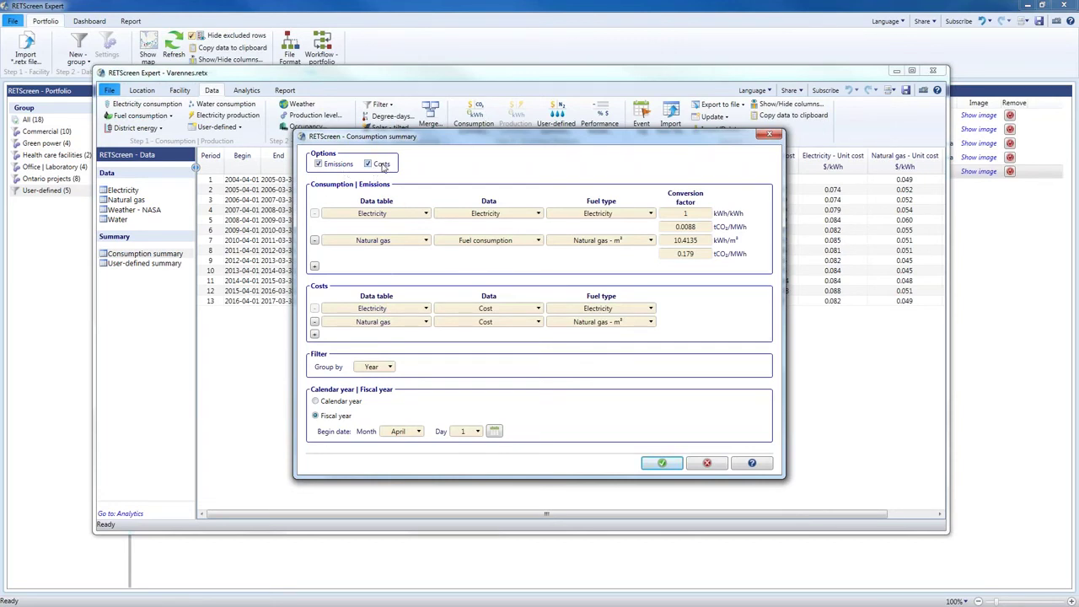
pyautogui.click(700, 466)
pyautogui.click(700, 465)
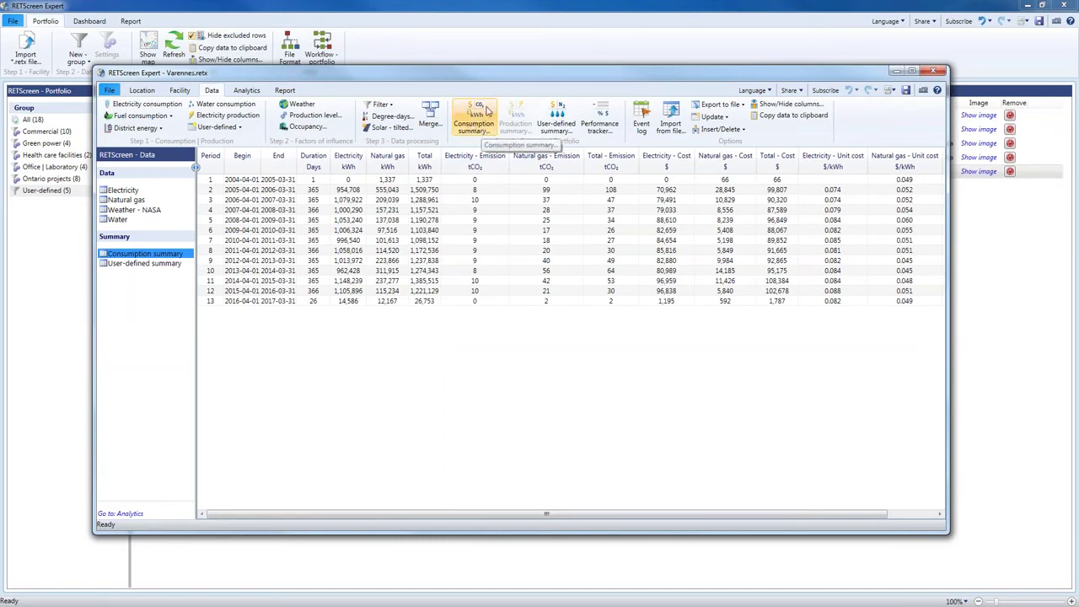
# Inspect the user-defined summary settings and the available consumption data tables, then close them without changes
pyautogui.click(571, 125)
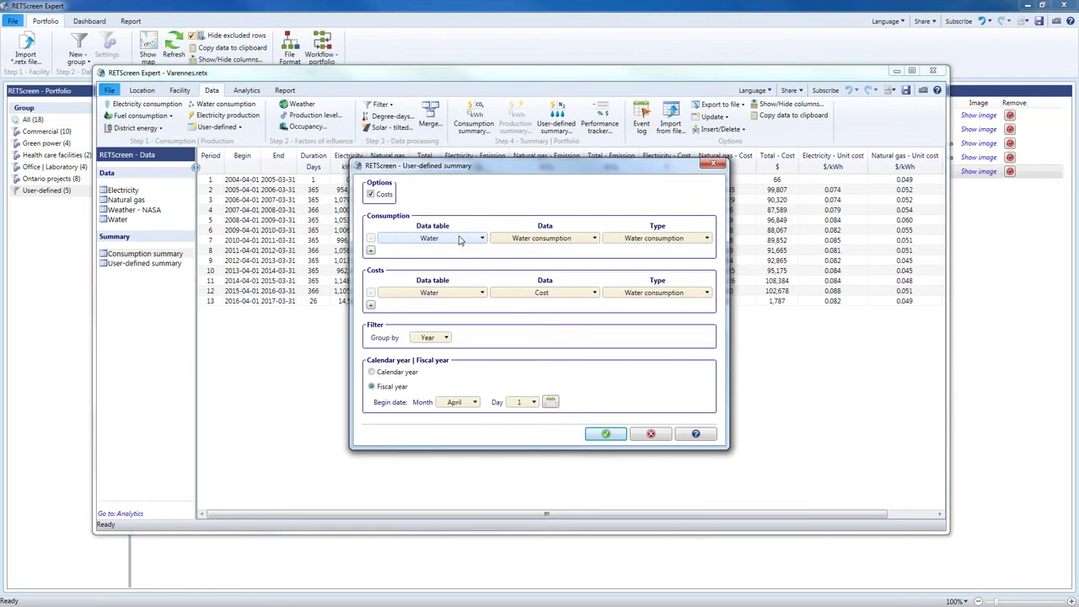
pyautogui.click(473, 241)
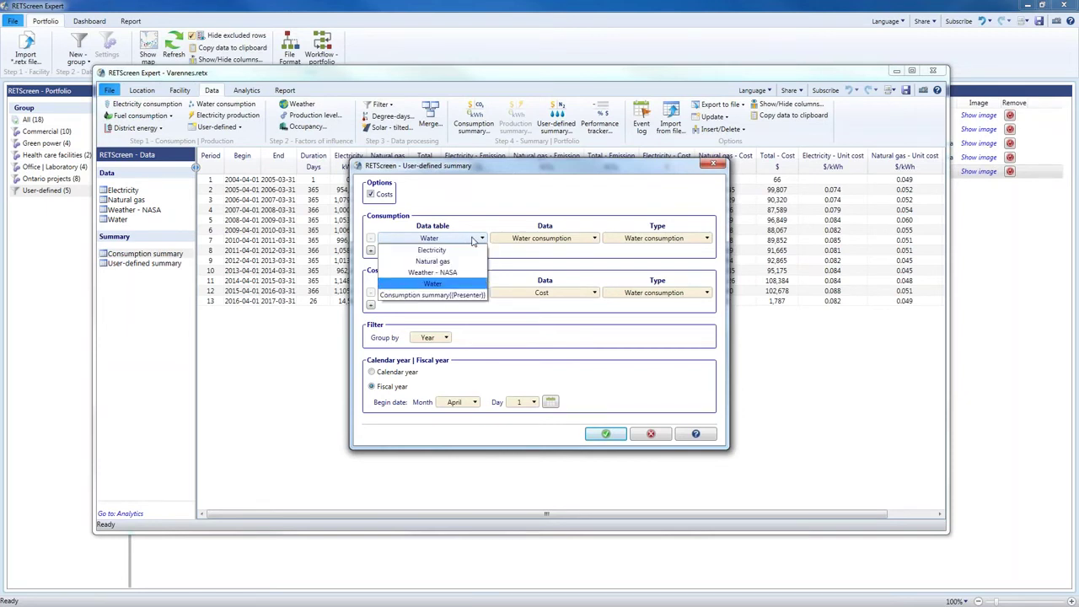
pyautogui.click(475, 239)
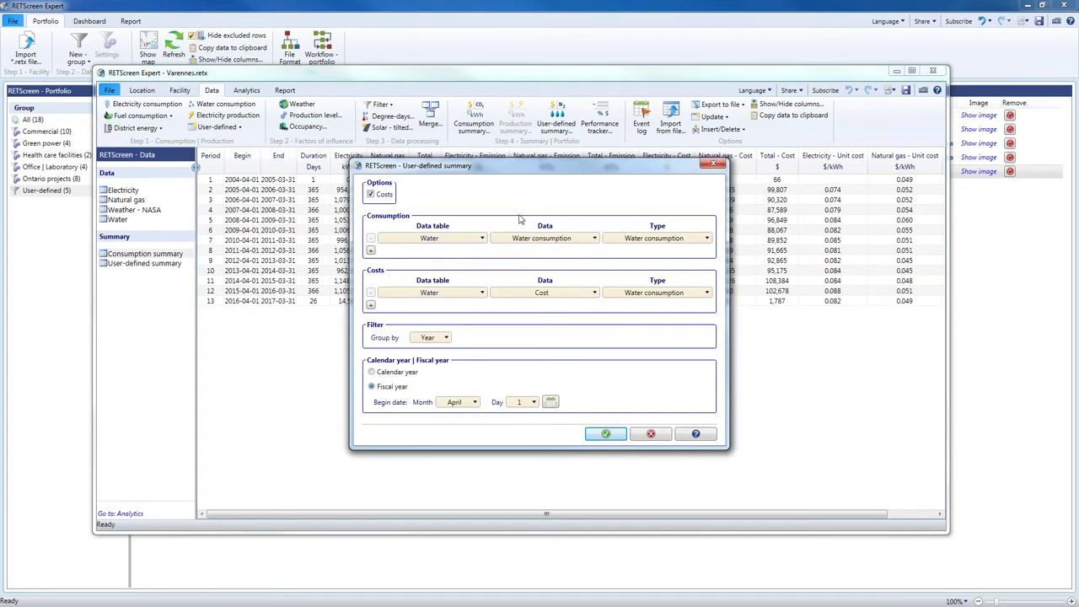
pyautogui.click(713, 166)
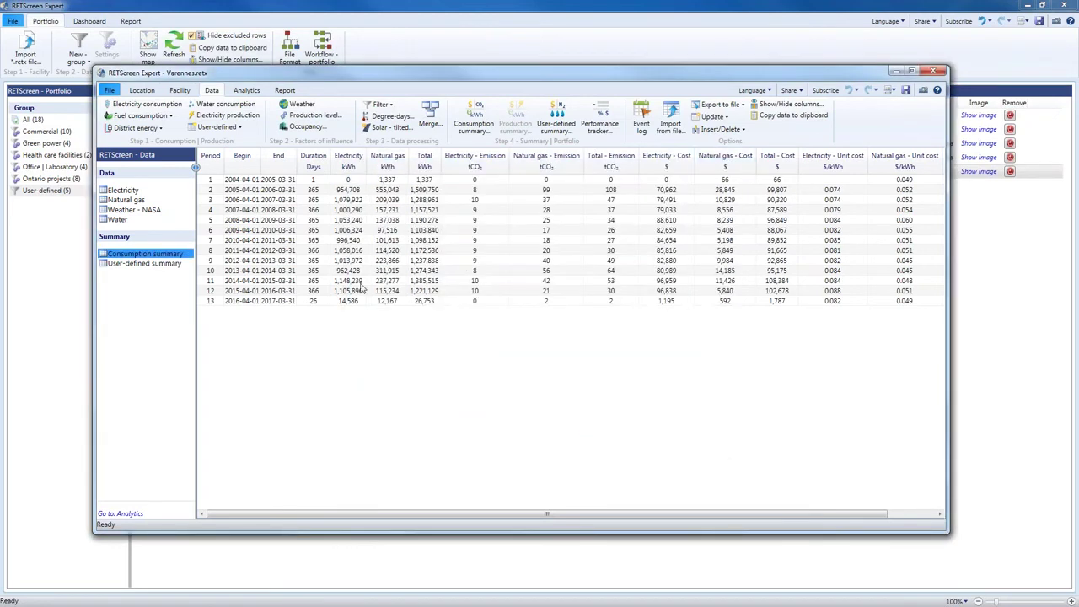
# Examine the yearly water consumption and cost values in the user-defined summary table
pyautogui.click(157, 264)
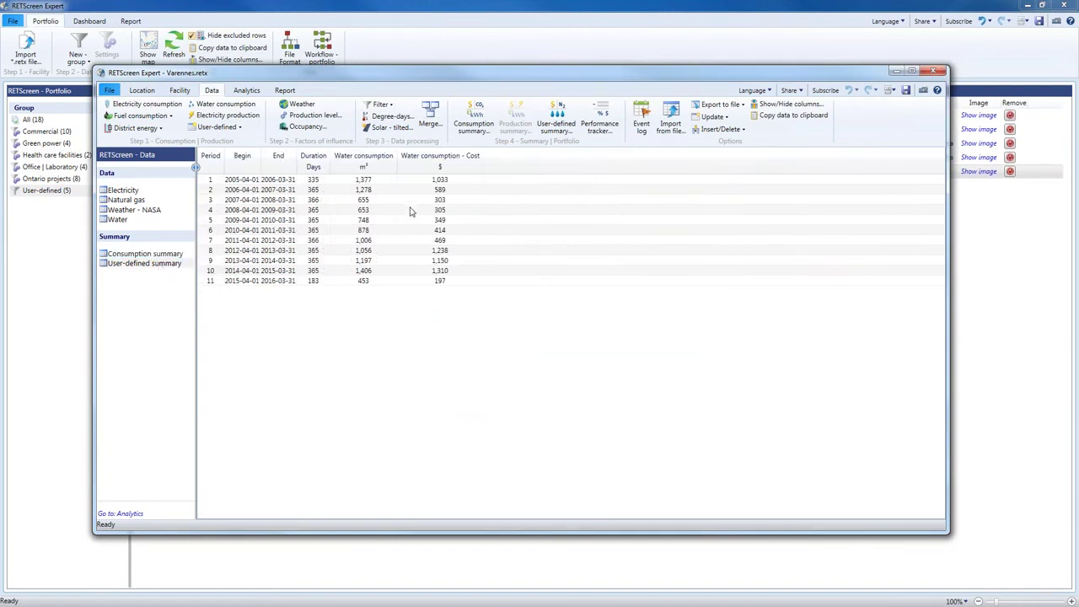
pyautogui.click(365, 232)
pyautogui.click(459, 211)
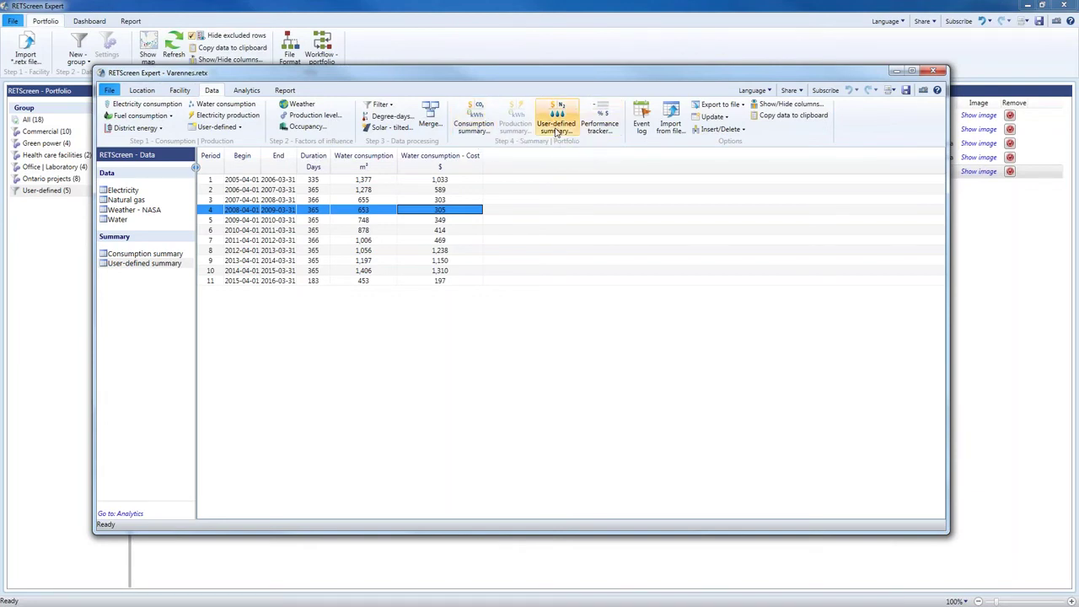
# View the detailed Water data table, return to the user-defined summary and reopen its settings for review
pyautogui.click(117, 219)
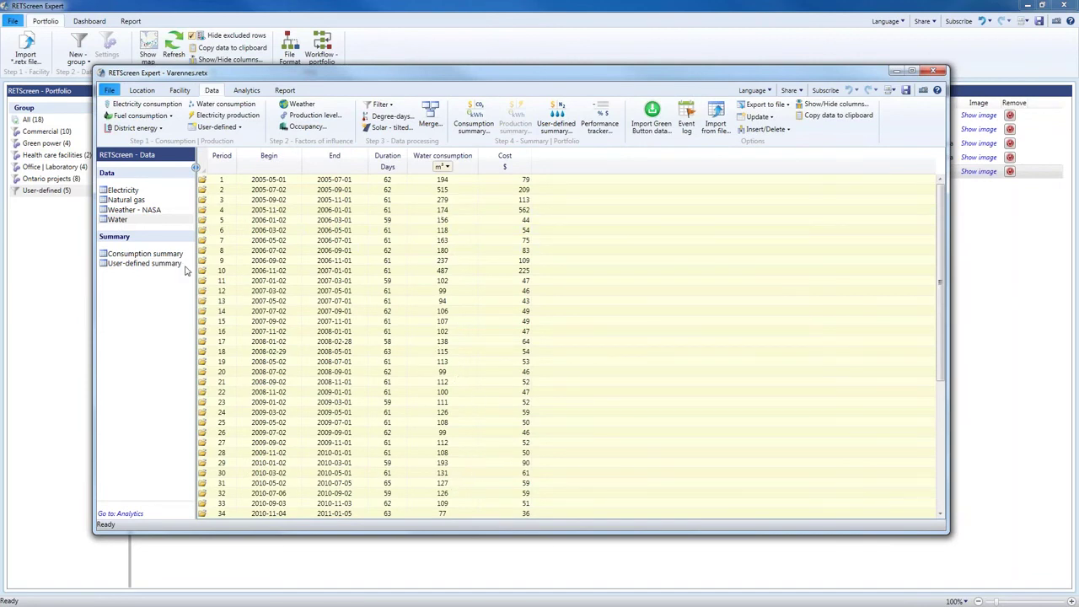
pyautogui.click(167, 264)
pyautogui.click(558, 131)
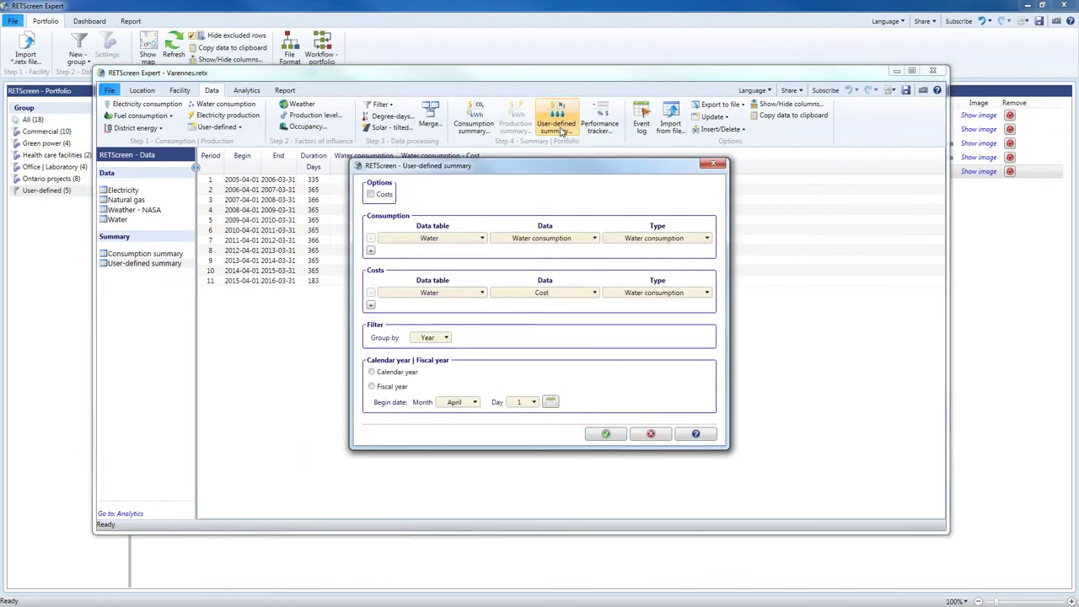
pyautogui.moveTo(489, 169); pyautogui.dragTo(477, 148)
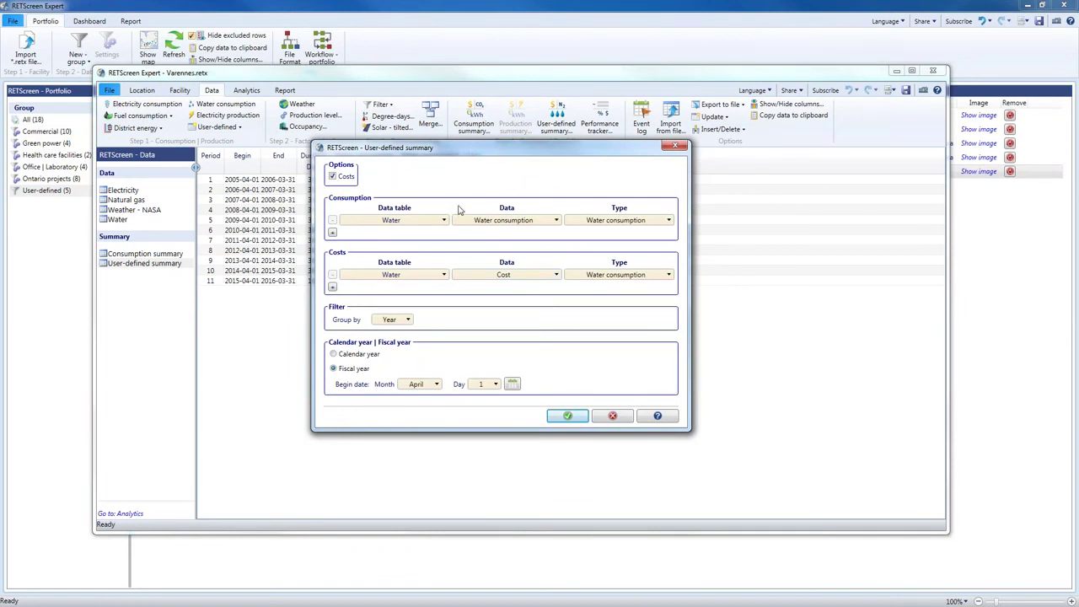
# Leave the user-defined summary settings unchanged and display the Varennes natural gas consumption analysis on the portfolio dashboard
pyautogui.click(613, 417)
pyautogui.click(135, 265)
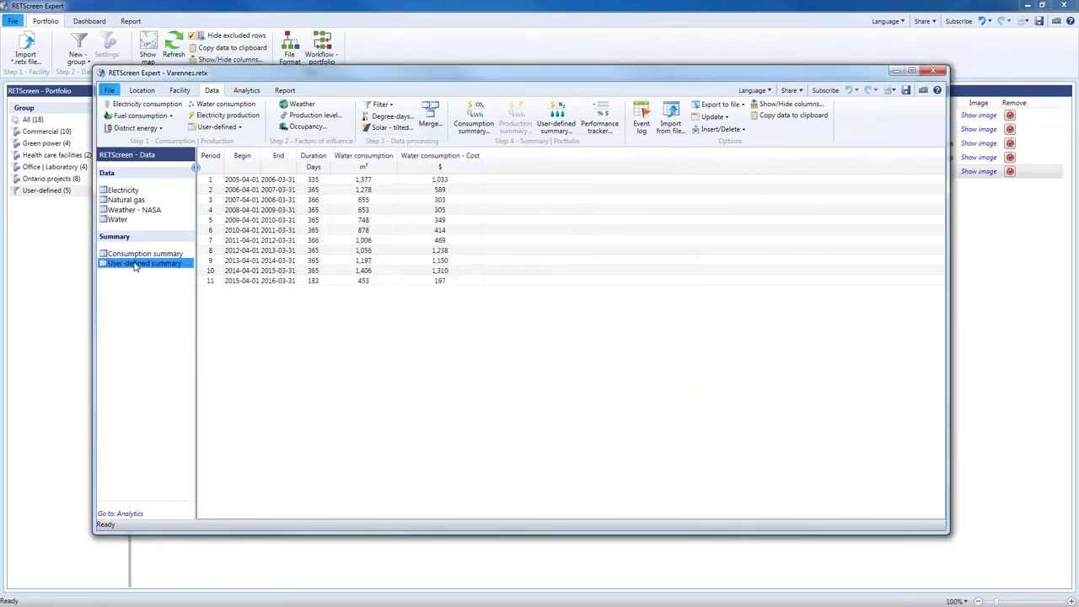
pyautogui.click(251, 6)
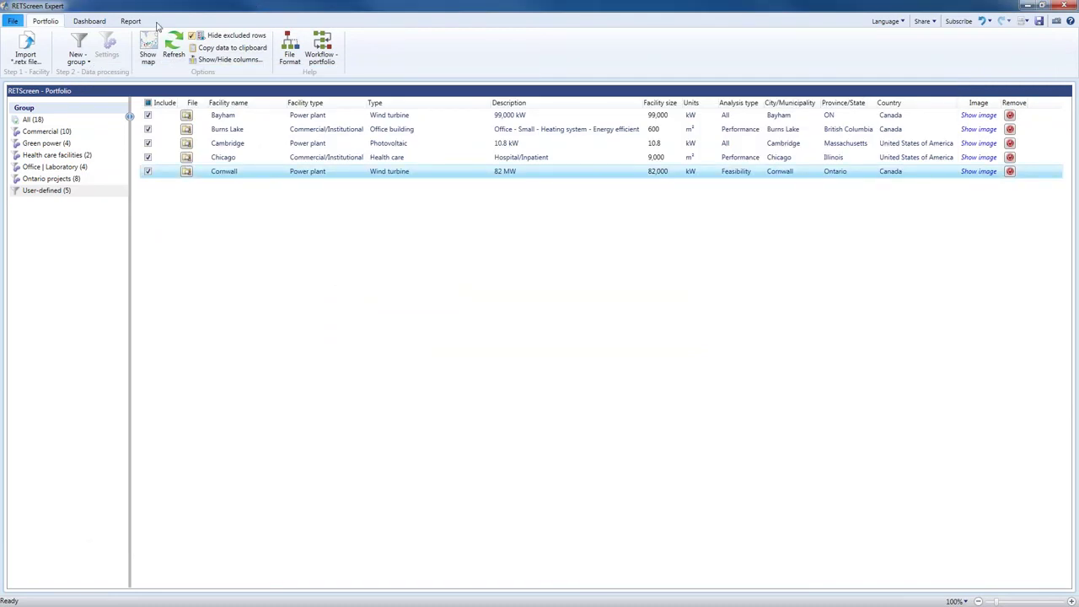
pyautogui.click(89, 21)
pyautogui.click(105, 477)
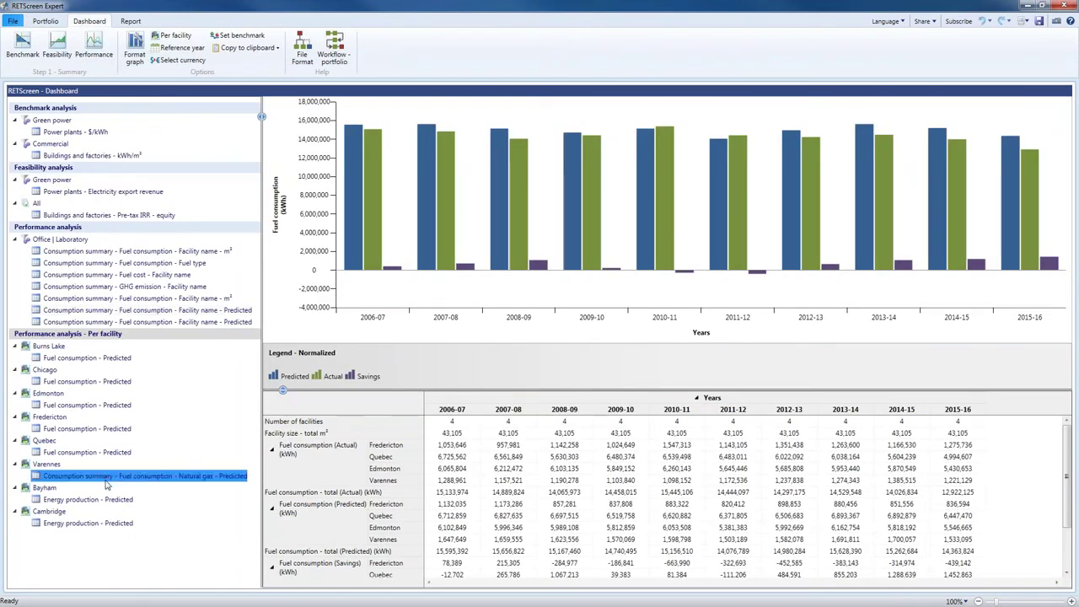
# Change the Varennes natural gas analysis to use the user-defined summary with water consumption in m³ as its data
pyautogui.rightClick(106, 480)
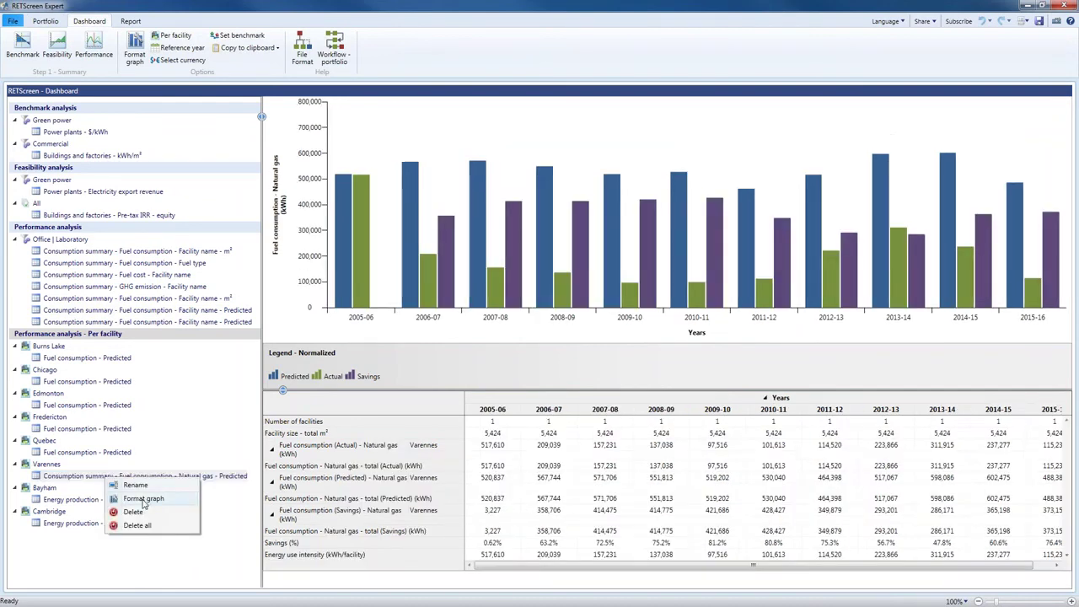
pyautogui.click(143, 499)
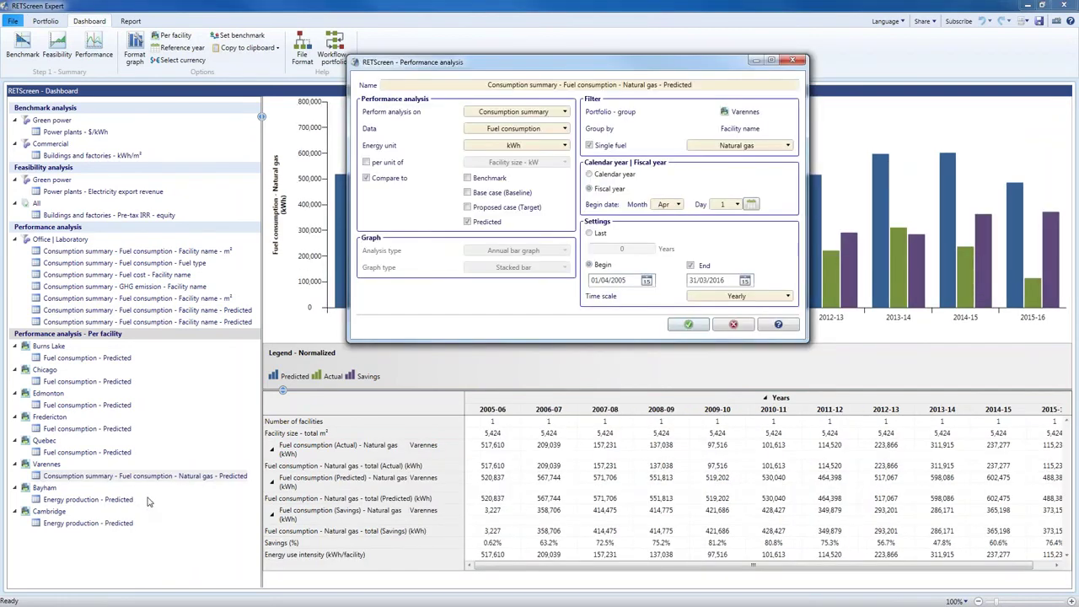
pyautogui.click(545, 130)
pyautogui.click(545, 130)
pyautogui.click(546, 113)
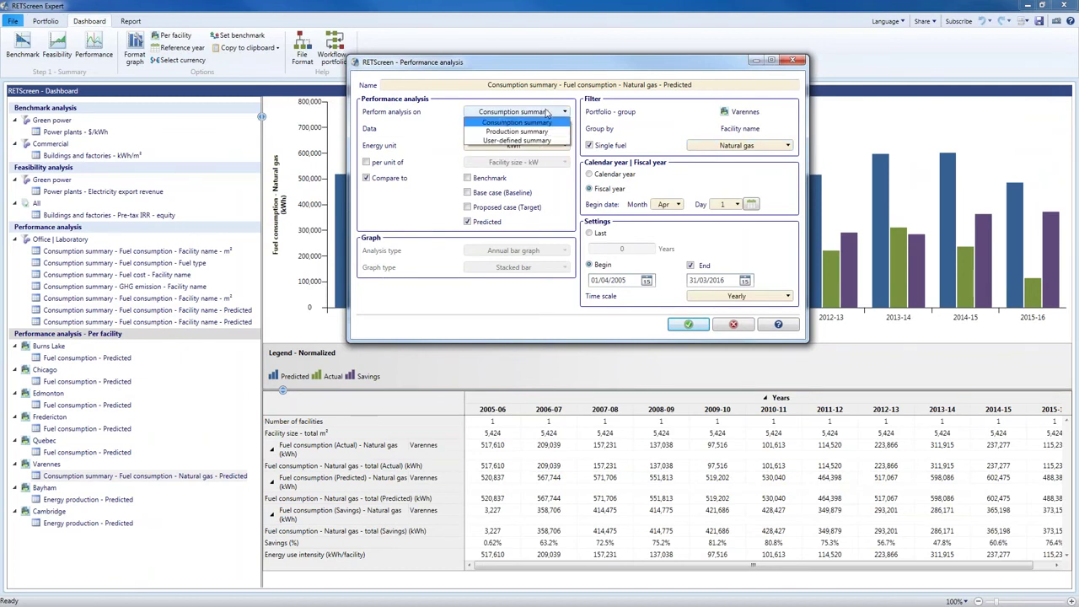
pyautogui.click(526, 141)
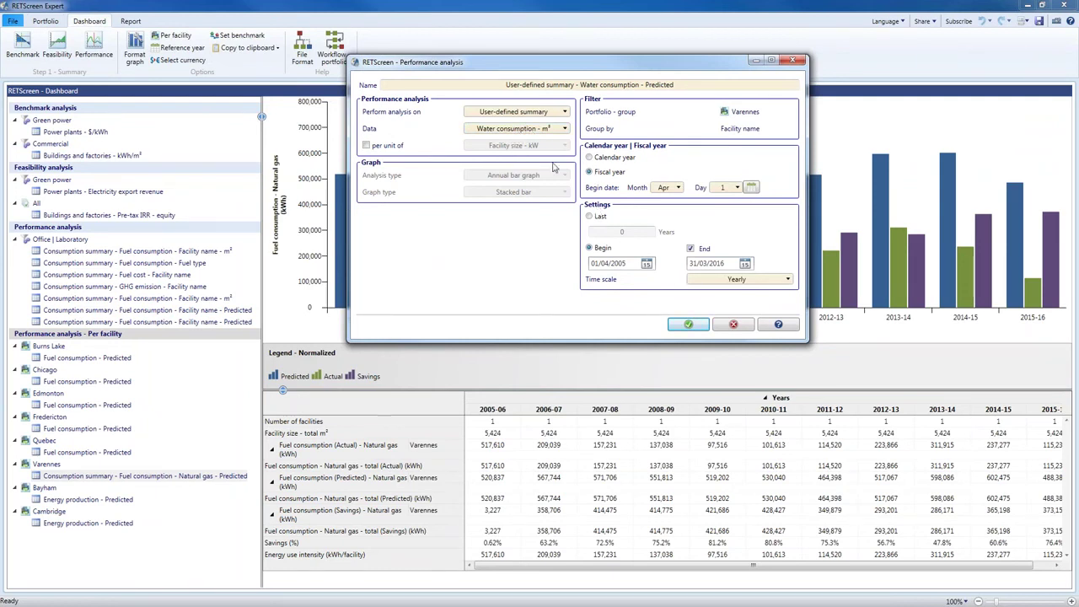
pyautogui.click(506, 113)
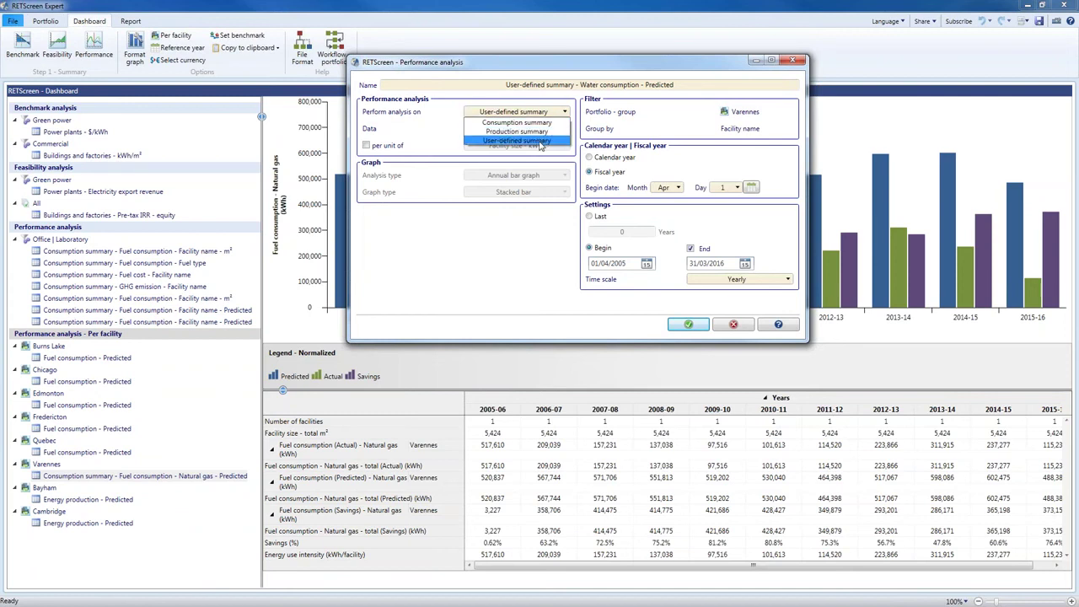
pyautogui.click(541, 141)
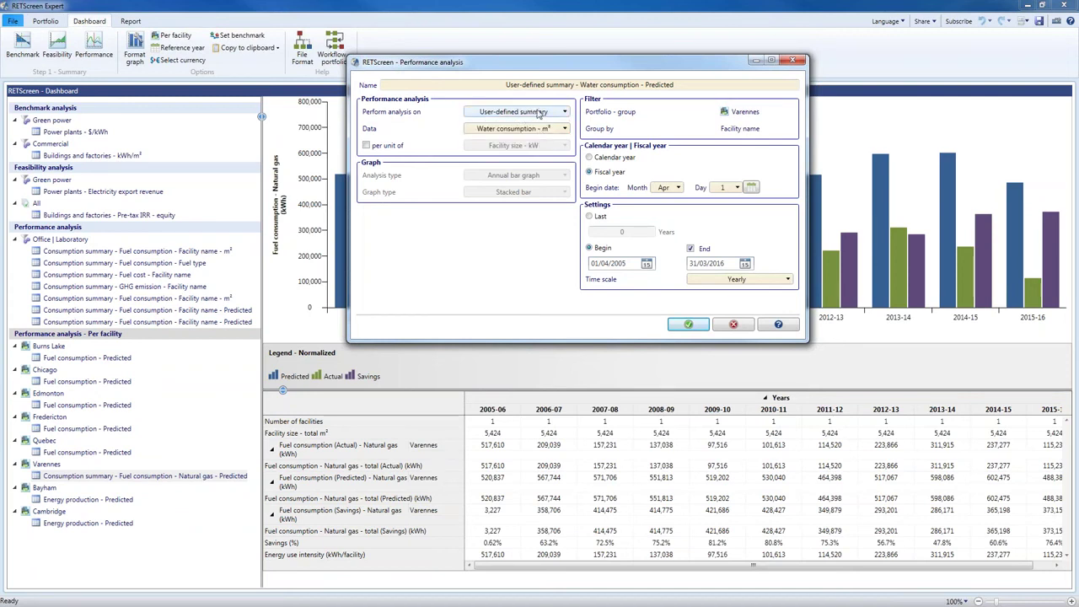
pyautogui.click(688, 326)
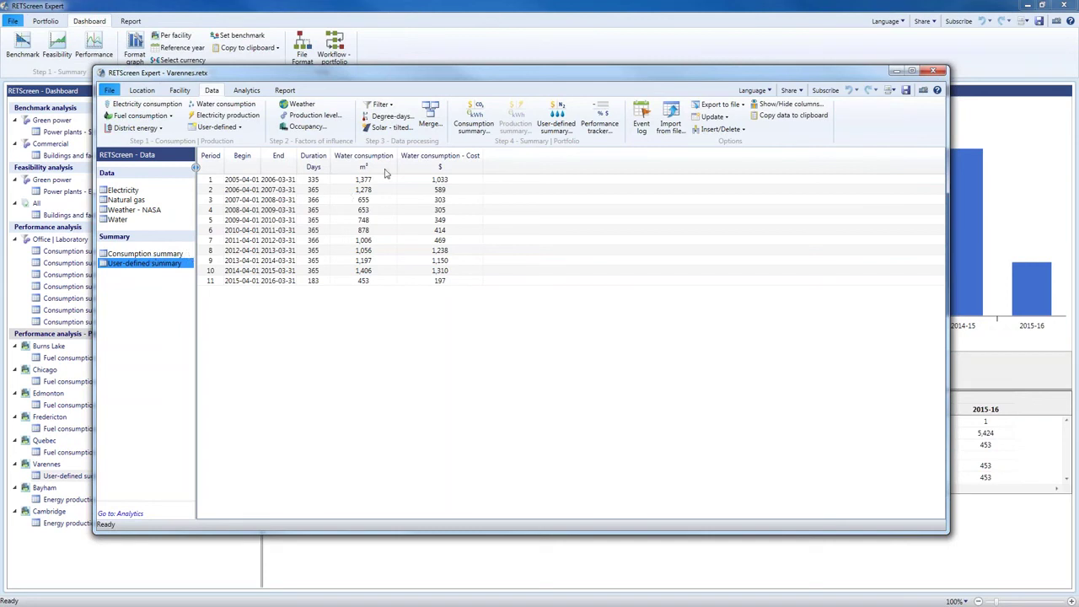
# Try grouping the Varennes consumption summary by month in its settings, then cancel
pyautogui.click(476, 120)
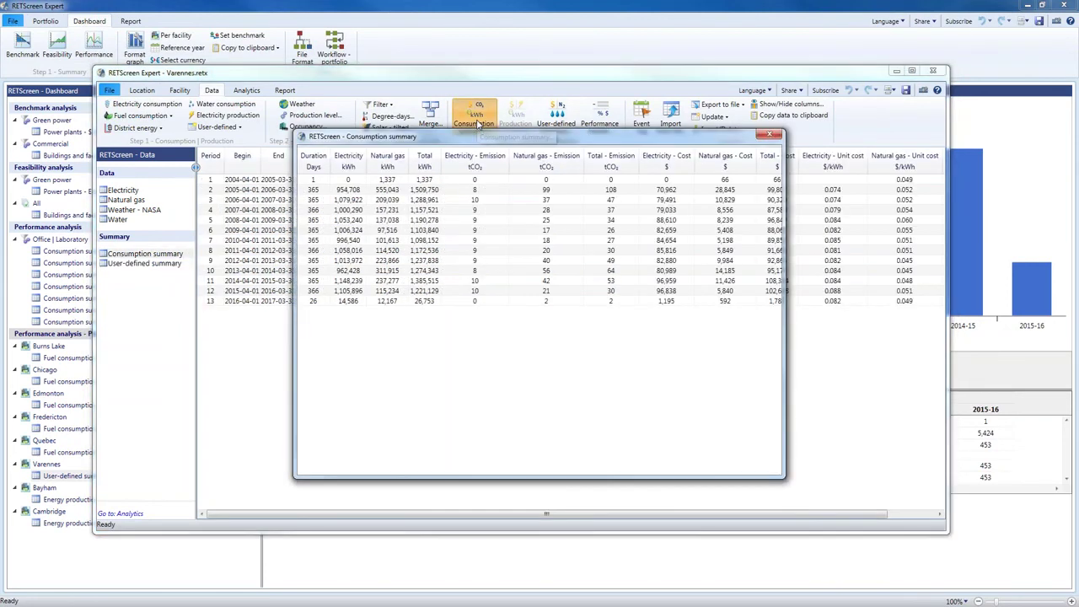
pyautogui.click(364, 368)
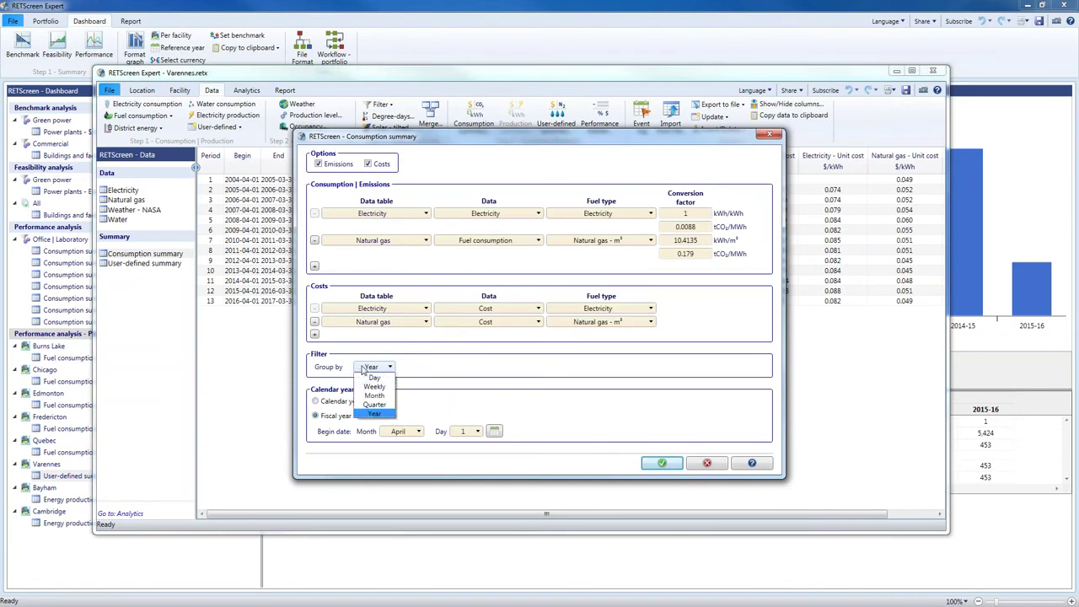
pyautogui.click(376, 395)
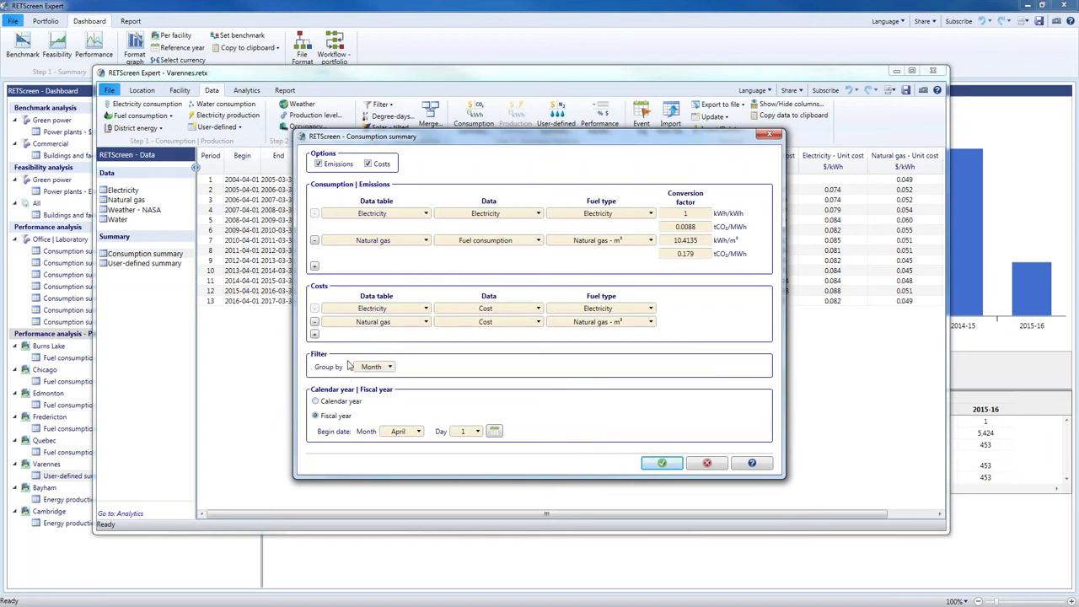
pyautogui.moveTo(471, 137); pyautogui.dragTo(528, 102)
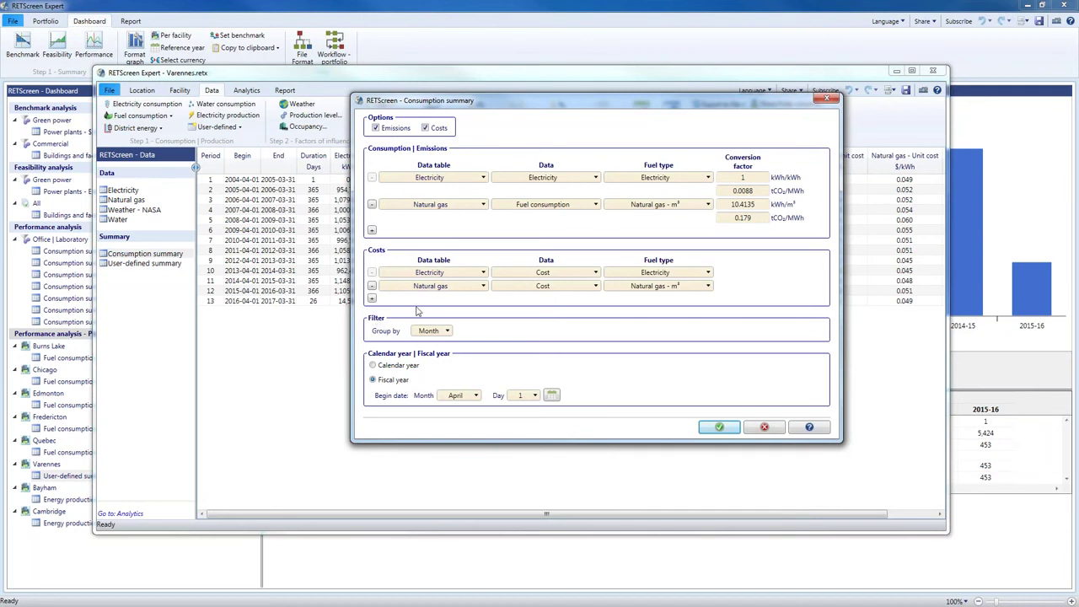
pyautogui.click(763, 426)
# Examine the durations of the yearly periods in the Varennes consumption summary table
pyautogui.click(310, 260)
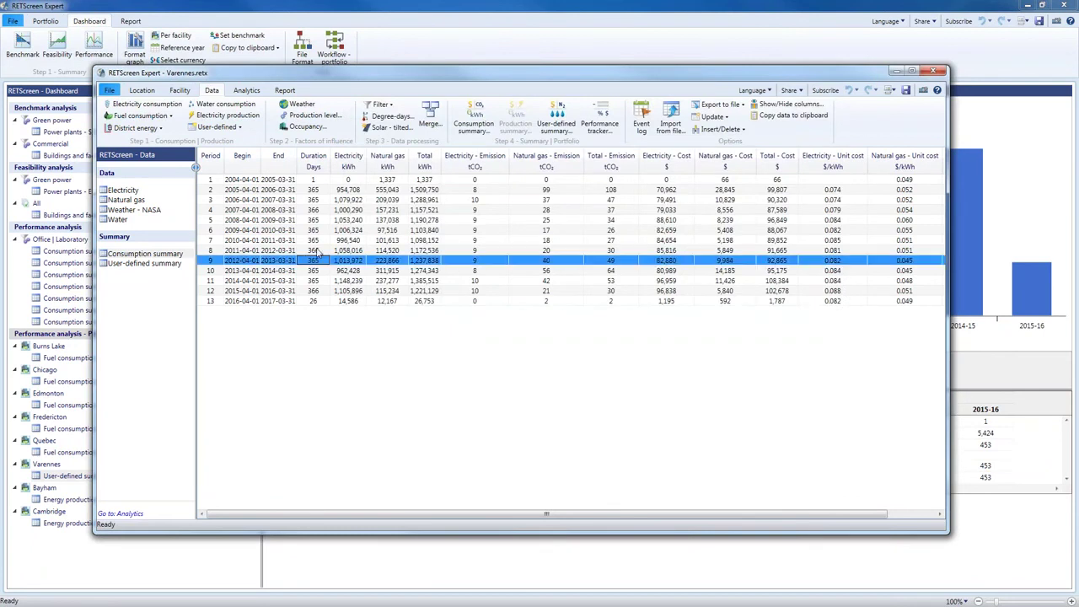
pyautogui.click(316, 211)
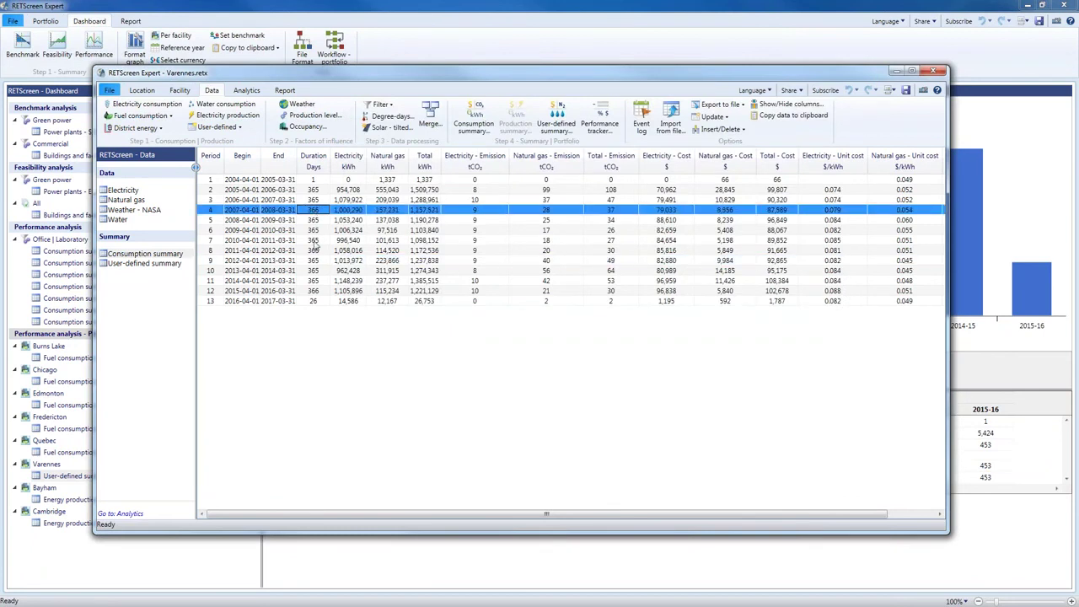
pyautogui.click(319, 242)
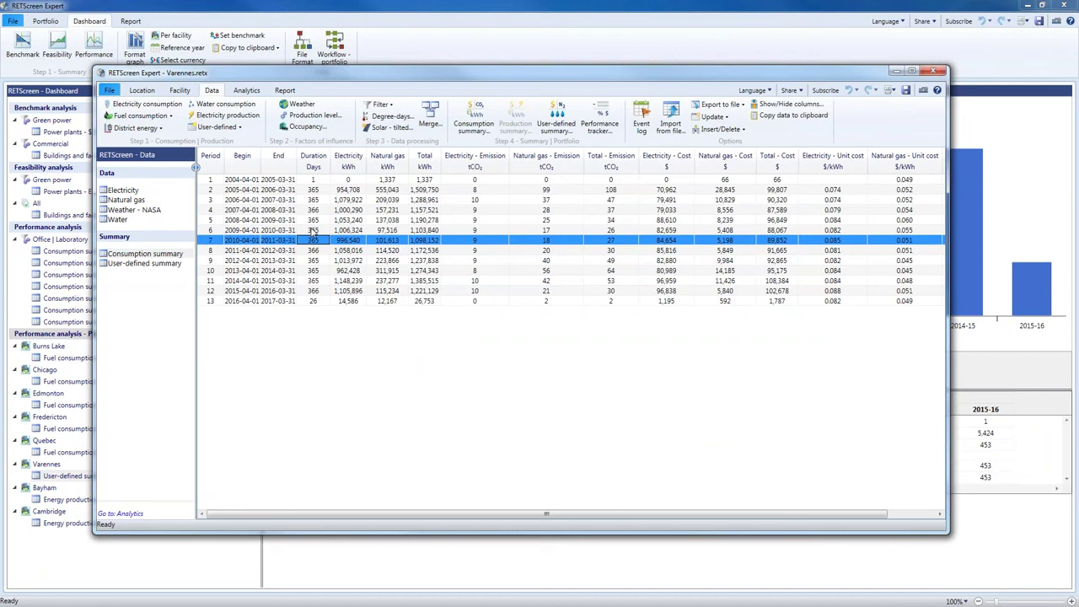
pyautogui.click(246, 90)
pyautogui.click(109, 91)
pyautogui.click(209, 92)
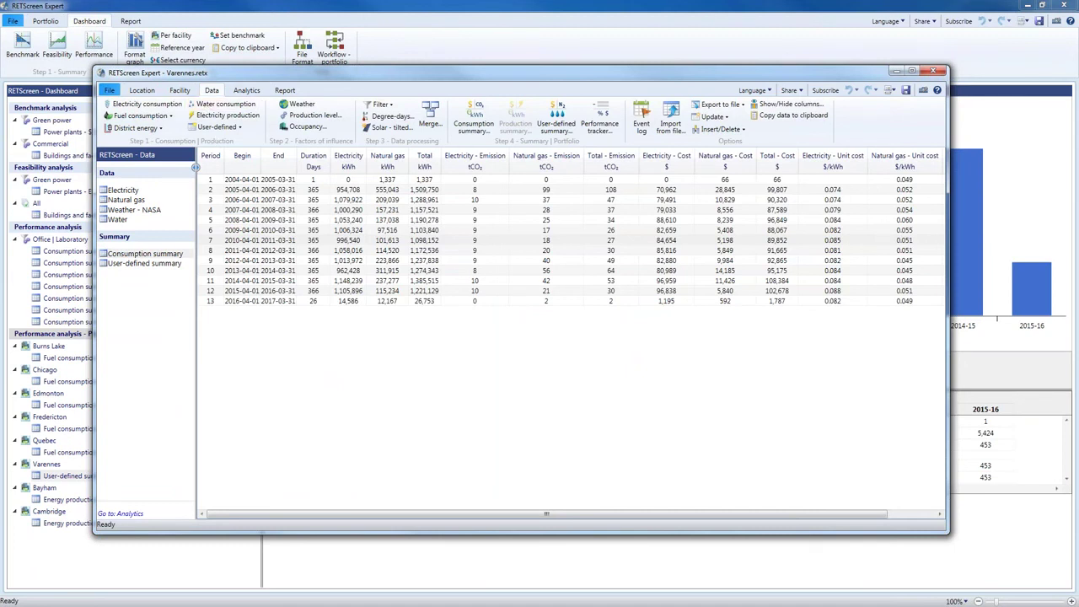
pyautogui.click(156, 255)
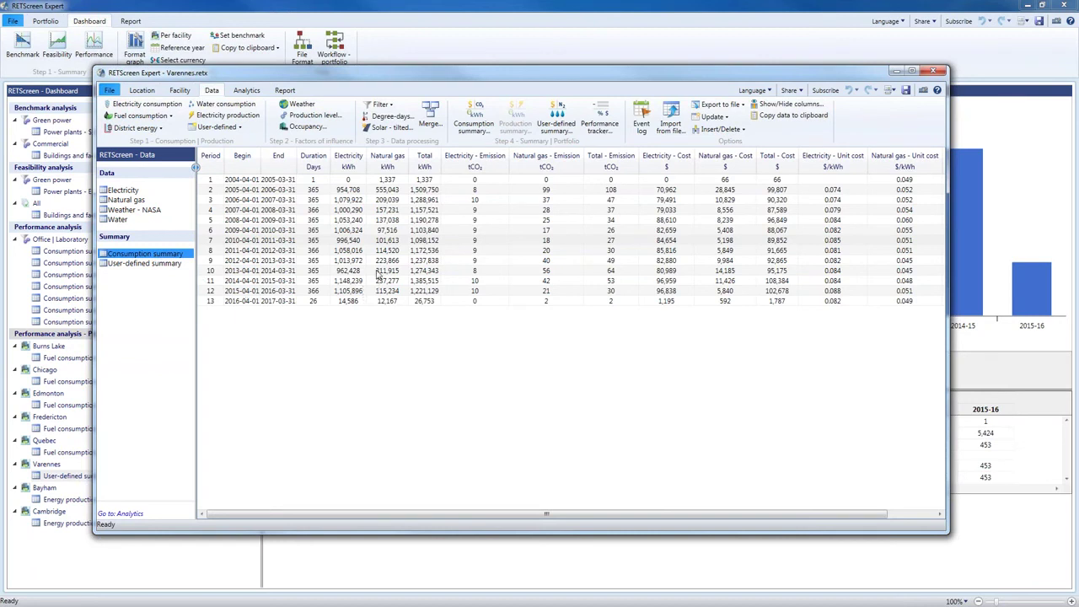
# Try an electricity emission factor of 0.05 tCO₂/MWh in the consumption summary settings, then cancel
pyautogui.click(476, 118)
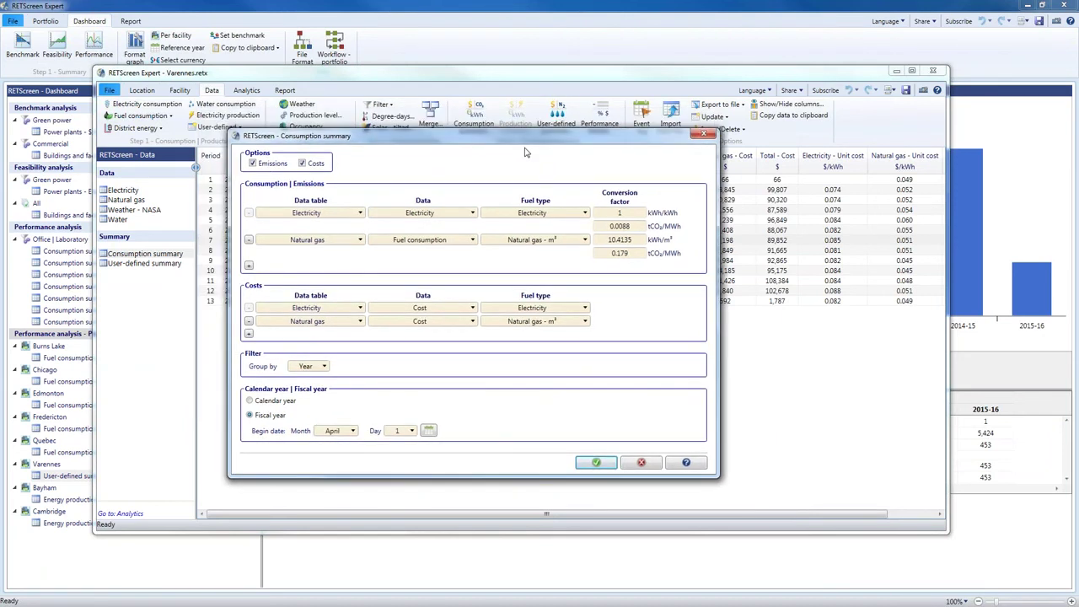
pyautogui.moveTo(389, 138); pyautogui.dragTo(423, 127)
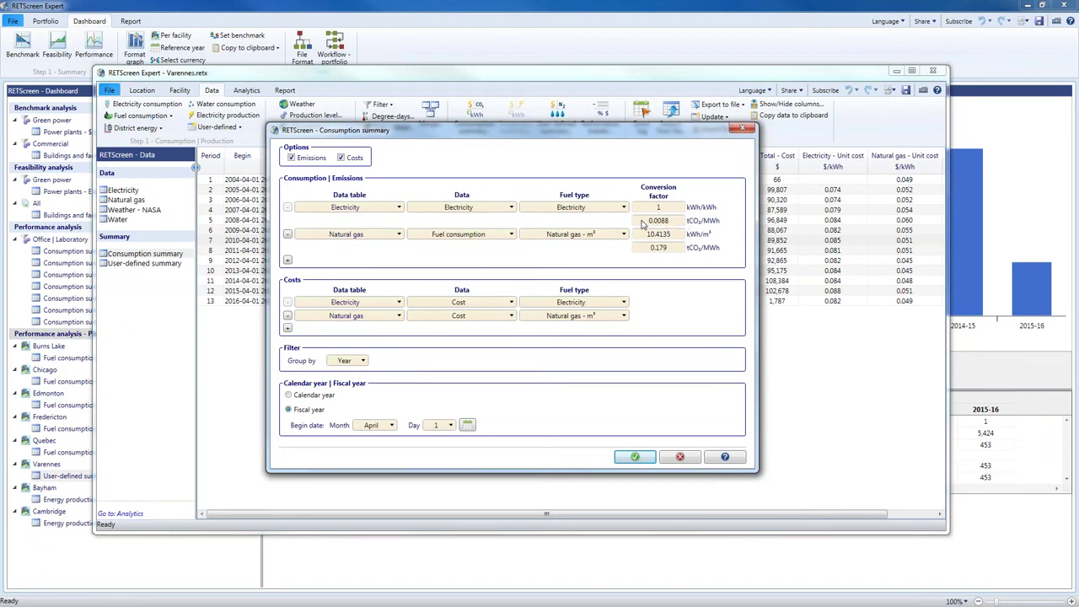
pyautogui.click(642, 221)
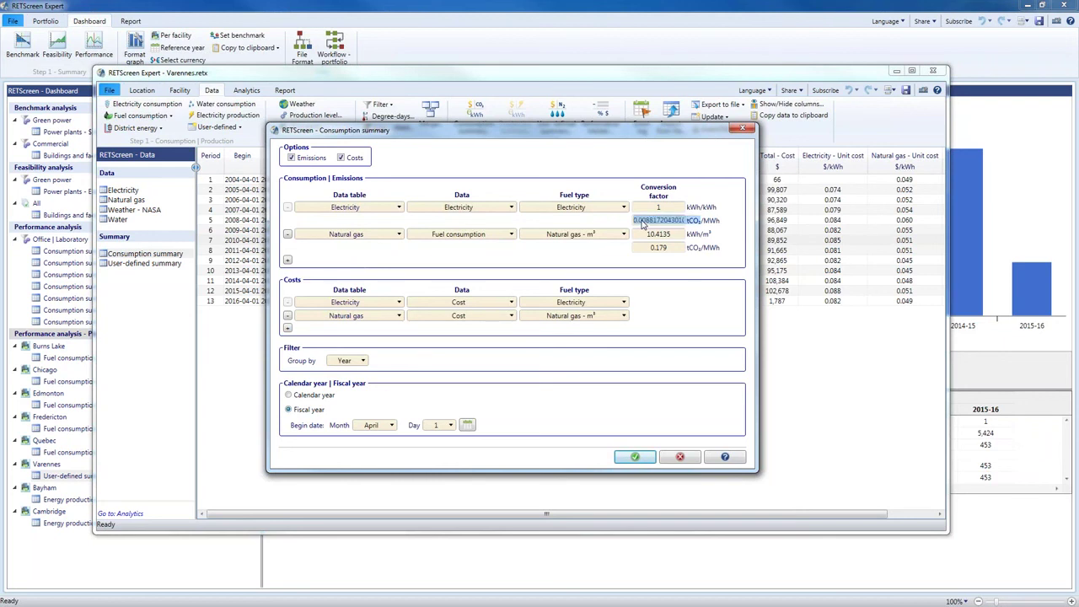
pyautogui.write('.05')
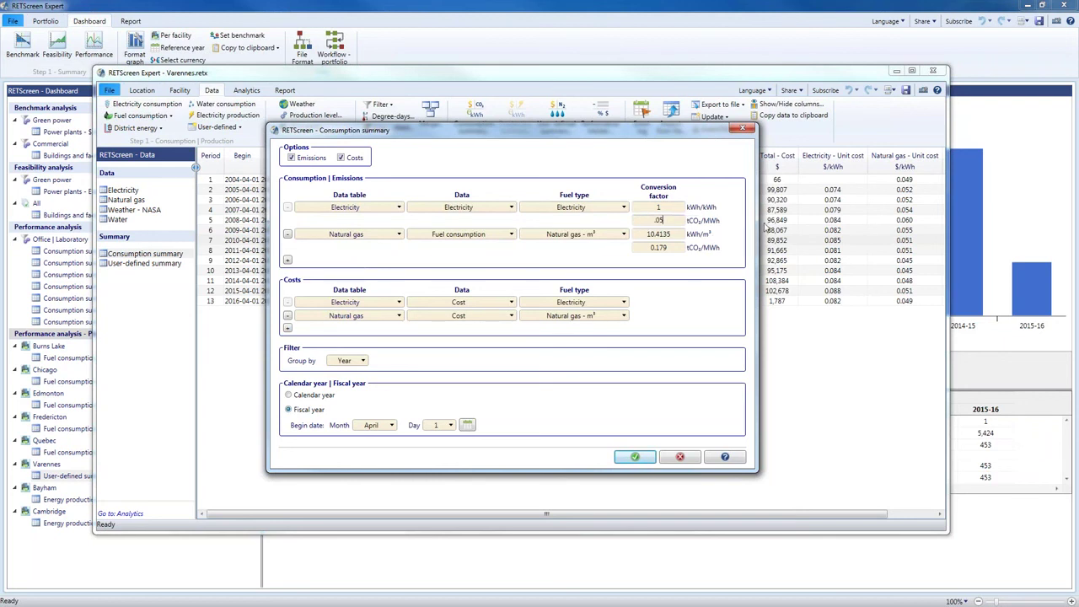
pyautogui.click(670, 209)
pyautogui.click(681, 457)
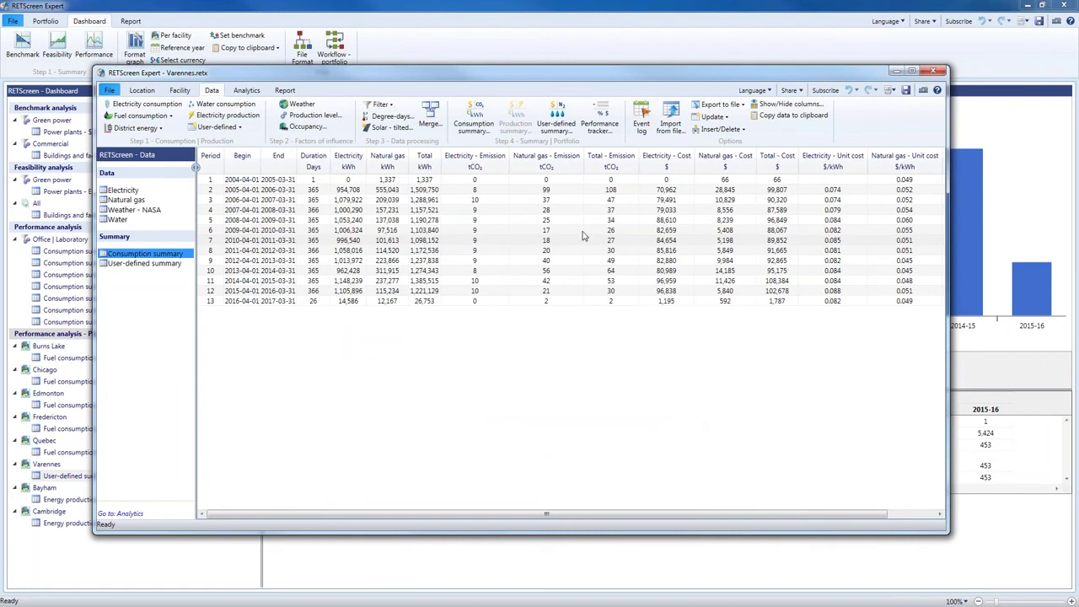
# Open the performance tracker and review its period choices, comparing reference period 2014-2015 with actual period 2015-2016
pyautogui.click(604, 115)
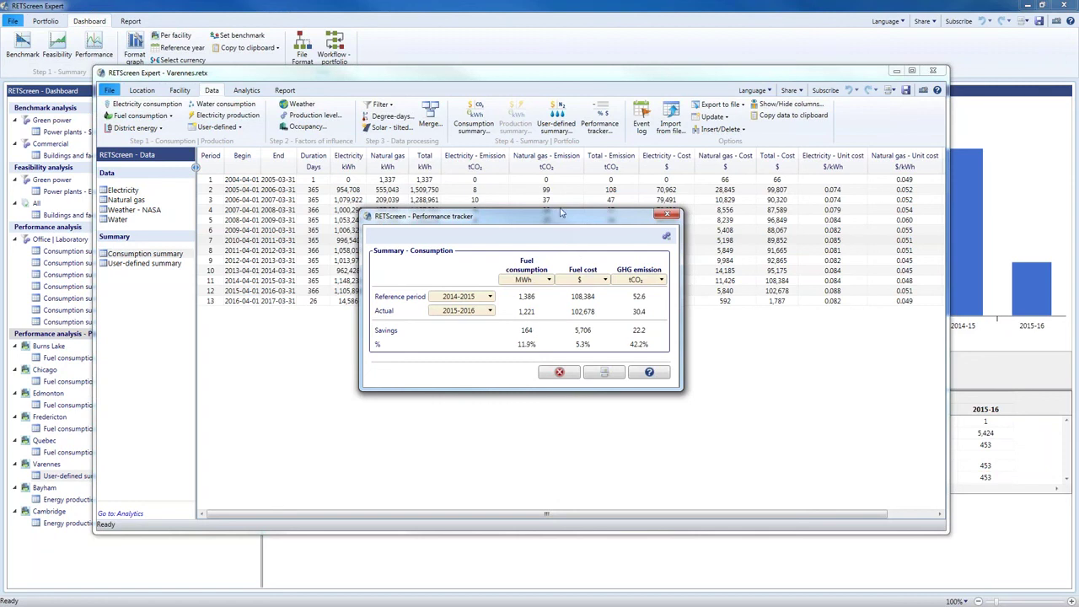
pyautogui.moveTo(560, 208); pyautogui.dragTo(554, 203)
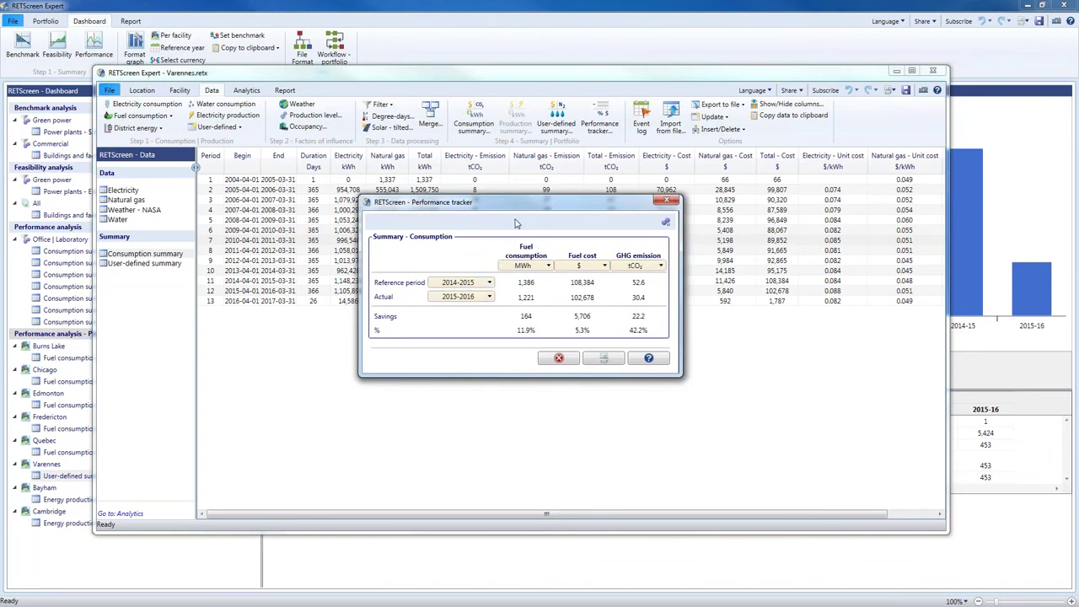
pyautogui.click(479, 288)
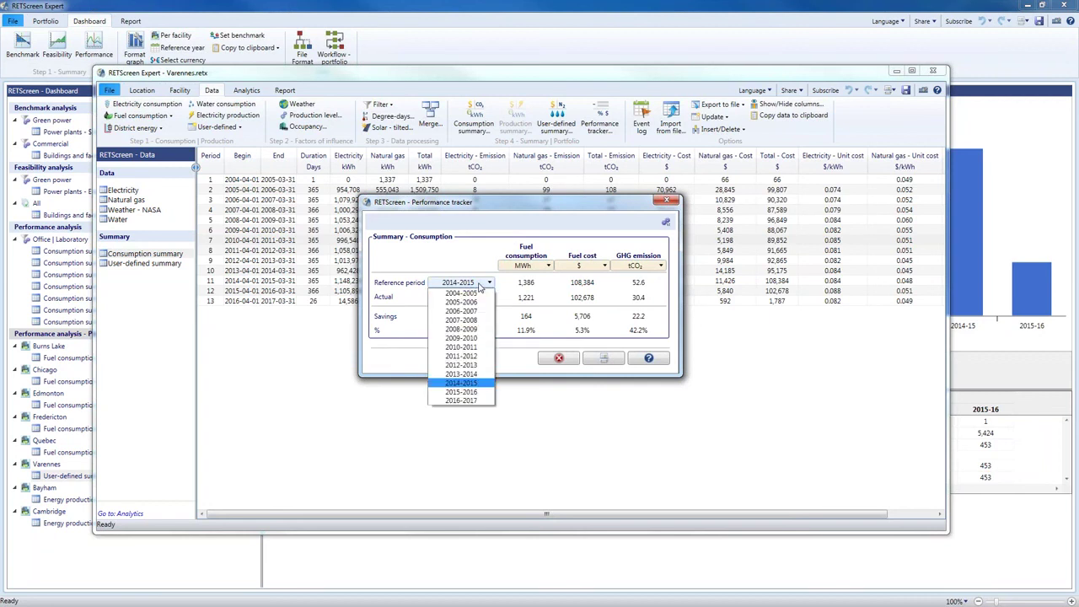
pyautogui.click(479, 384)
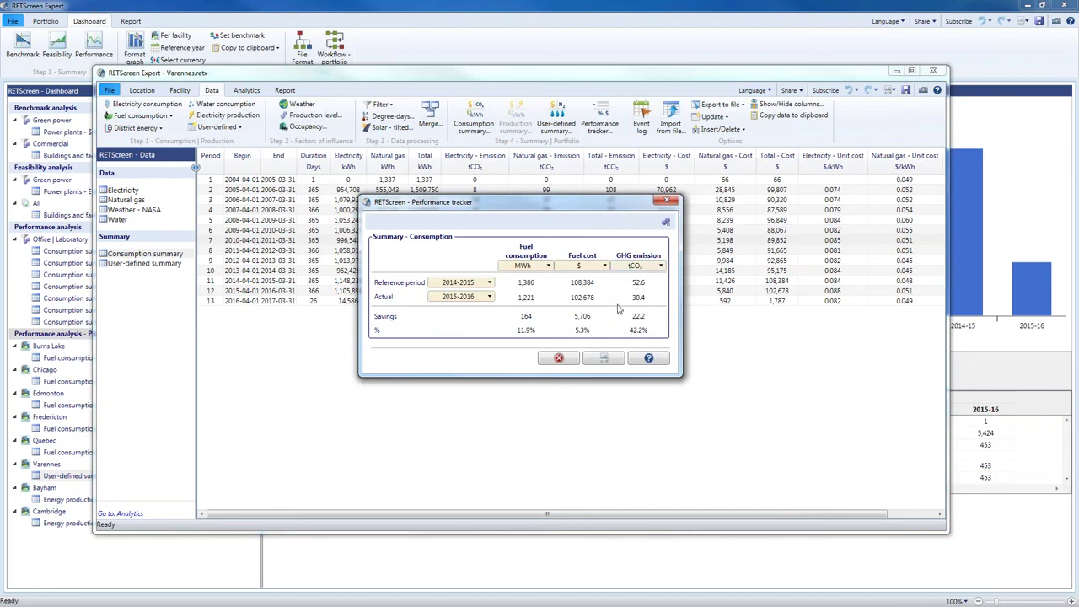
pyautogui.click(487, 297)
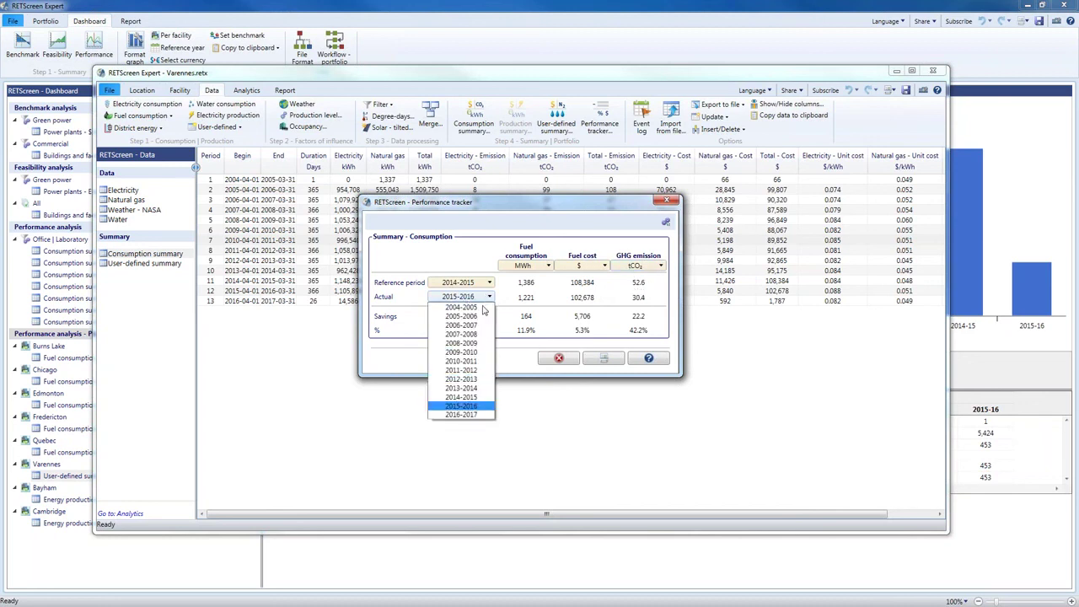
pyautogui.click(486, 397)
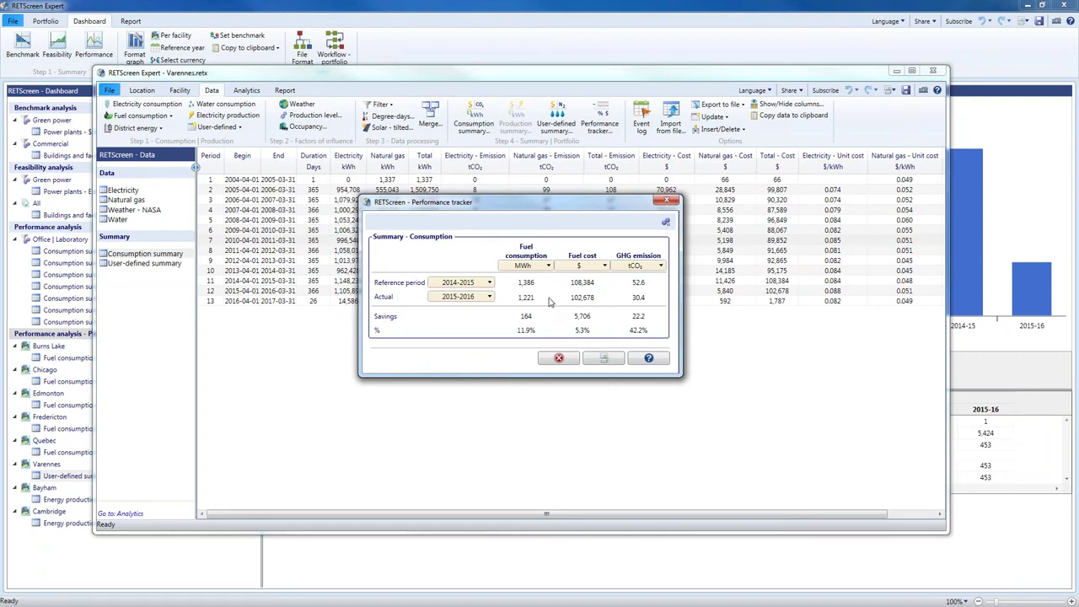
# Set the performance tracker's units to MWh/m² for fuel consumption, $/m² for fuel cost and tCO₂/m² for GHG emission, then close it
pyautogui.click(576, 267)
pyautogui.click(580, 275)
pyautogui.click(548, 266)
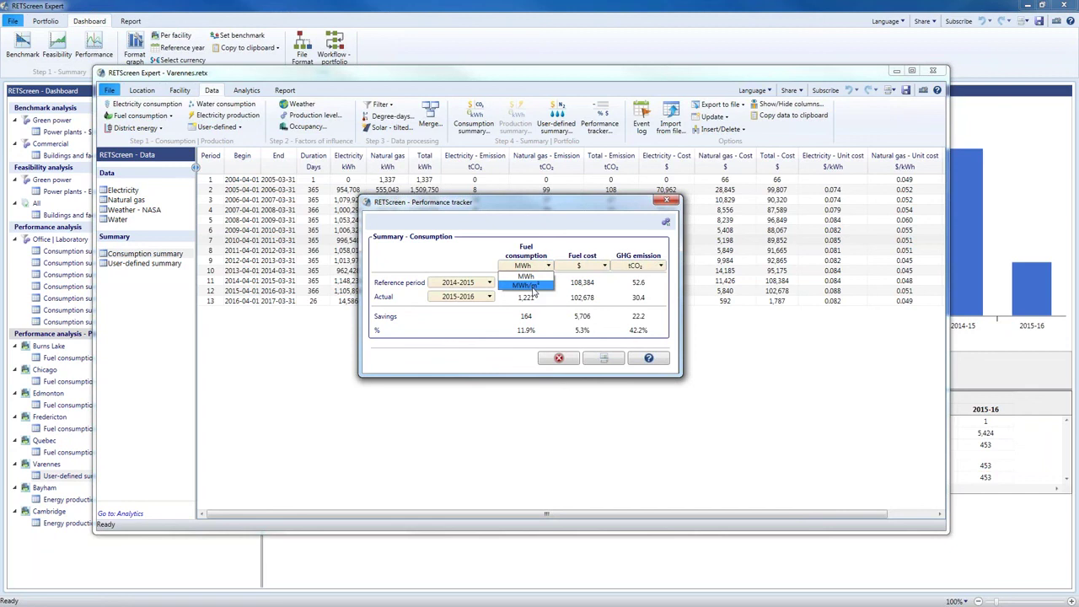
pyautogui.click(527, 286)
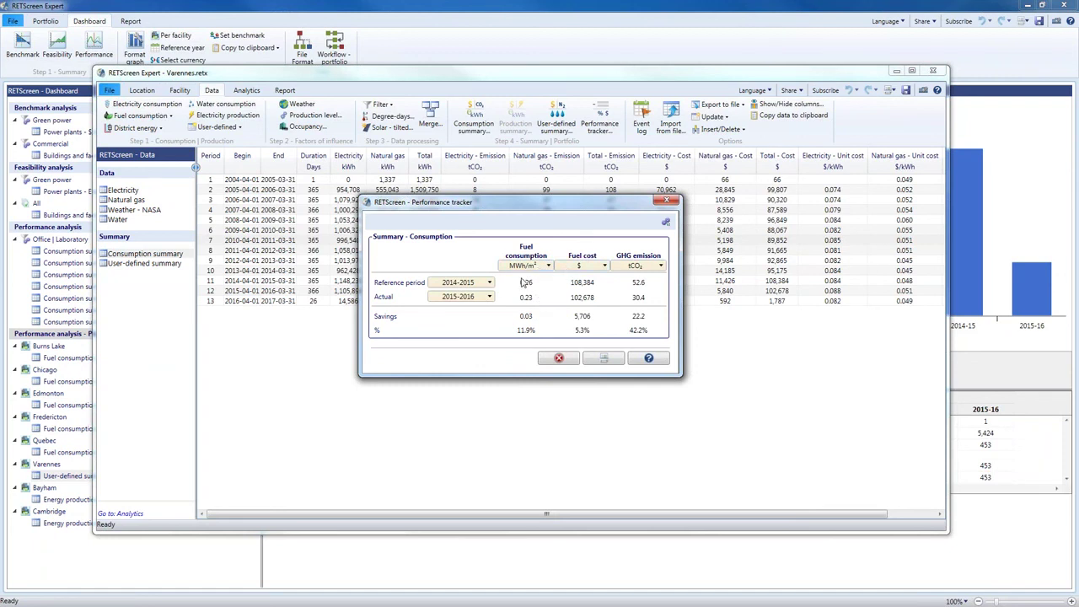
pyautogui.click(584, 268)
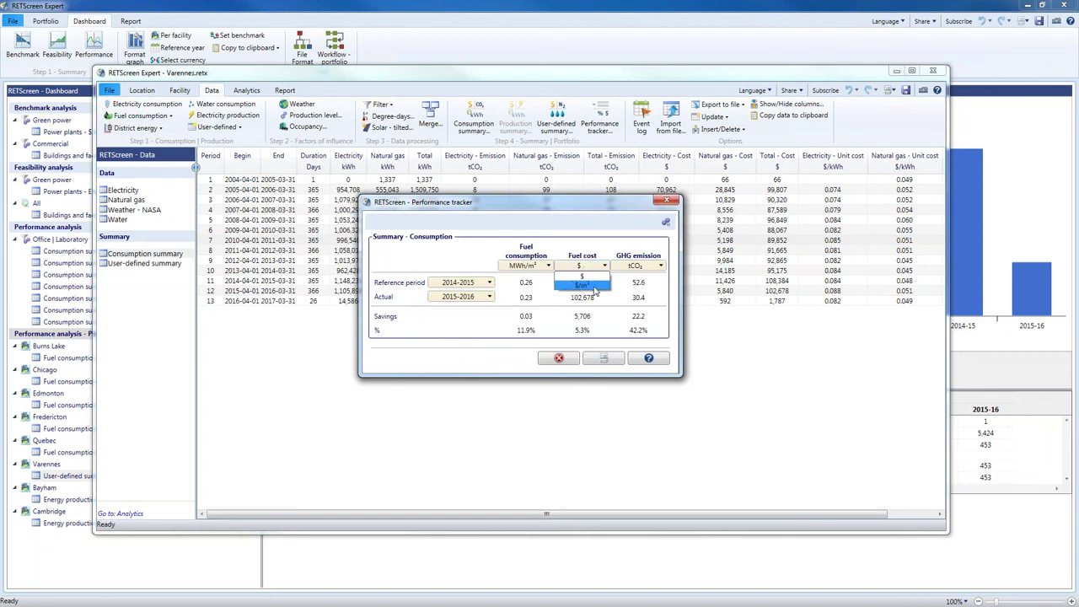
pyautogui.click(594, 288)
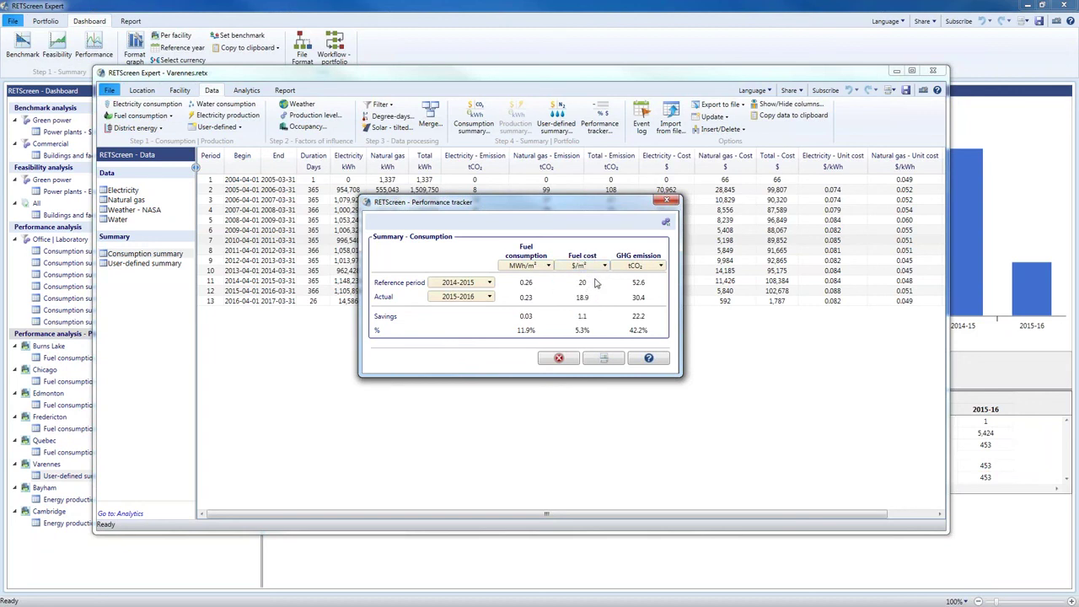
pyautogui.click(650, 266)
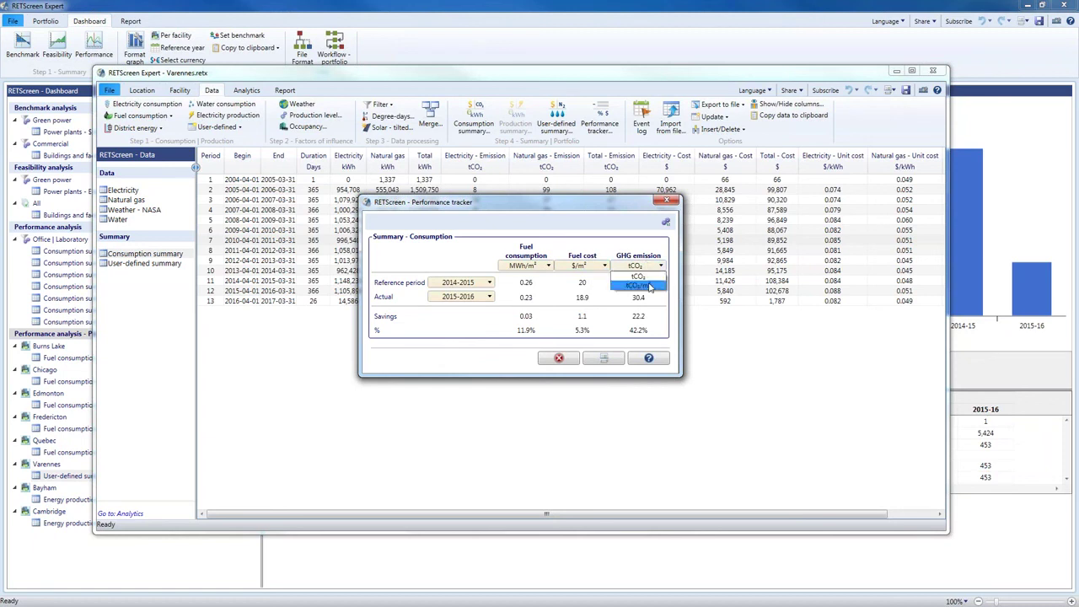
pyautogui.click(648, 286)
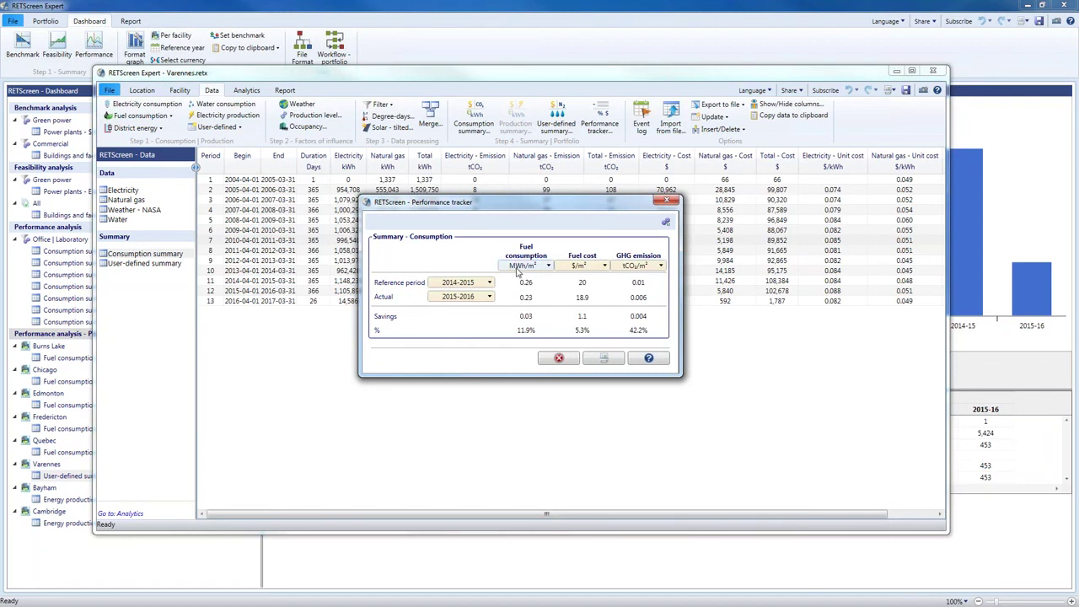
pyautogui.click(559, 359)
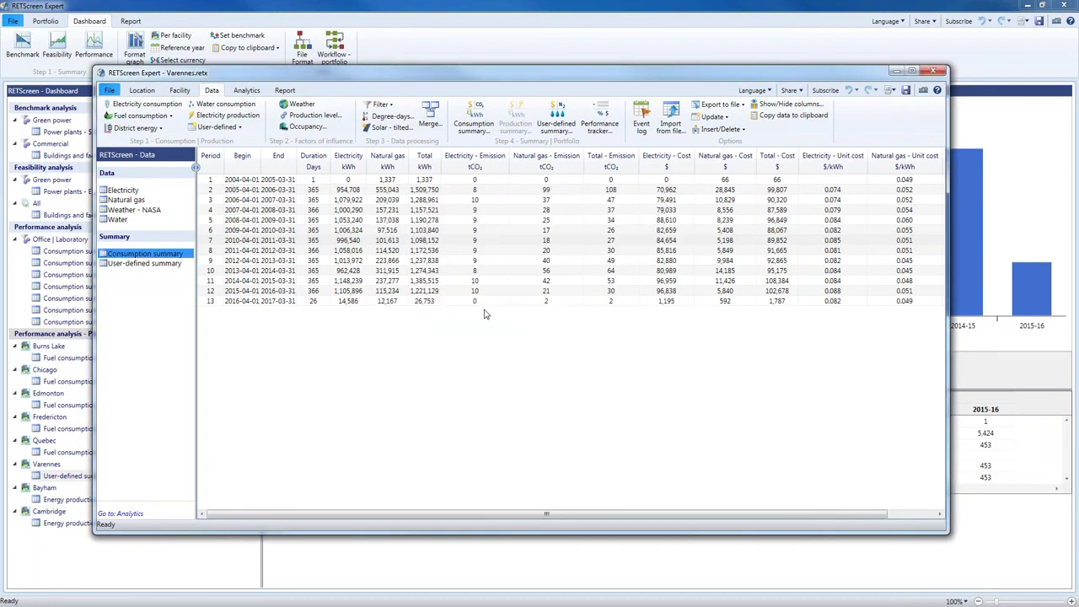
# In the Varennes facility benchmark, set the energy unit to MWh and the base case to 0.26 MWh/m²
pyautogui.click(180, 91)
pyautogui.scroll(-2, 403, 448)
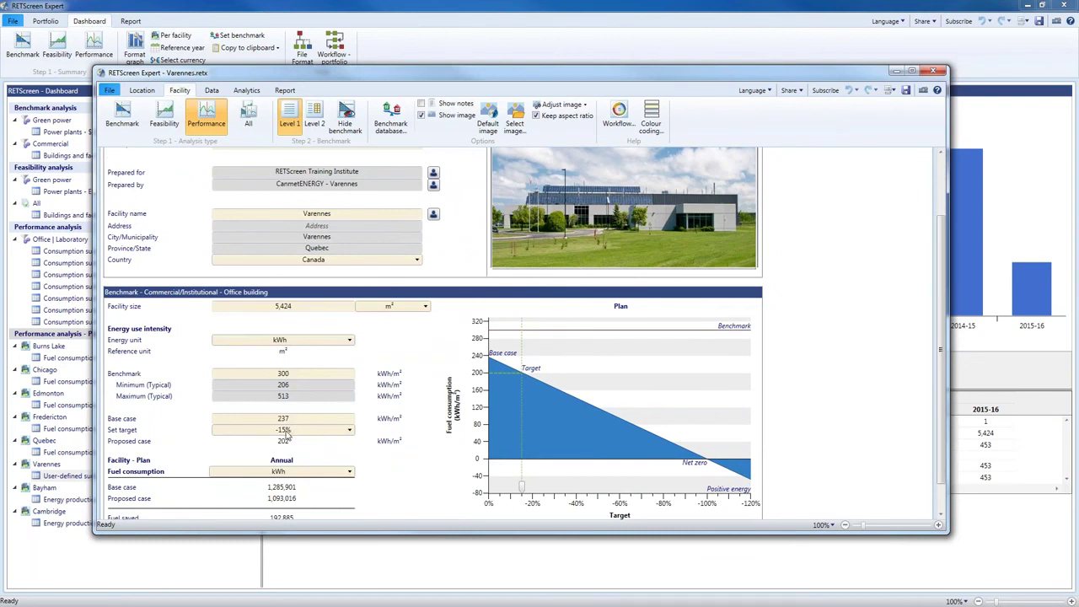
pyautogui.click(305, 342)
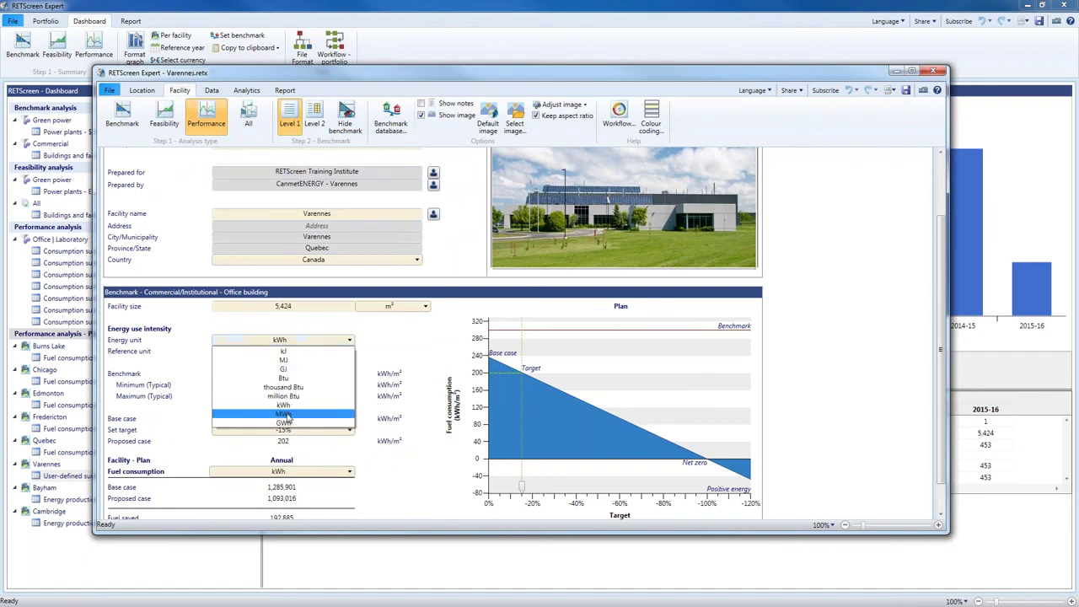
pyautogui.click(285, 415)
pyautogui.doubleClick(291, 418)
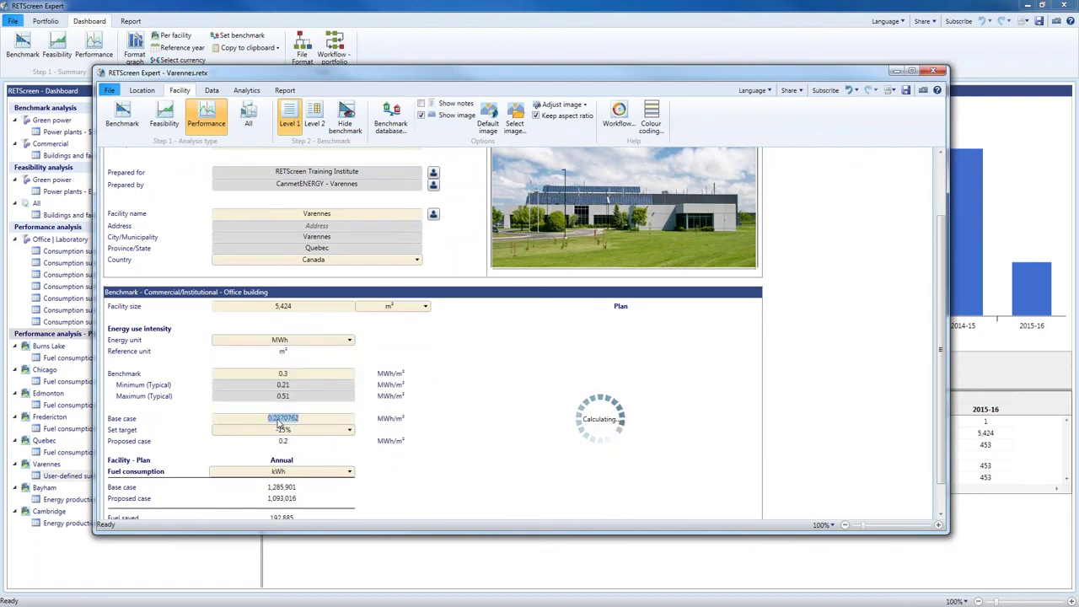
pyautogui.moveTo(281, 420); pyautogui.dragTo(325, 416)
pyautogui.write('6')
pyautogui.click(329, 387)
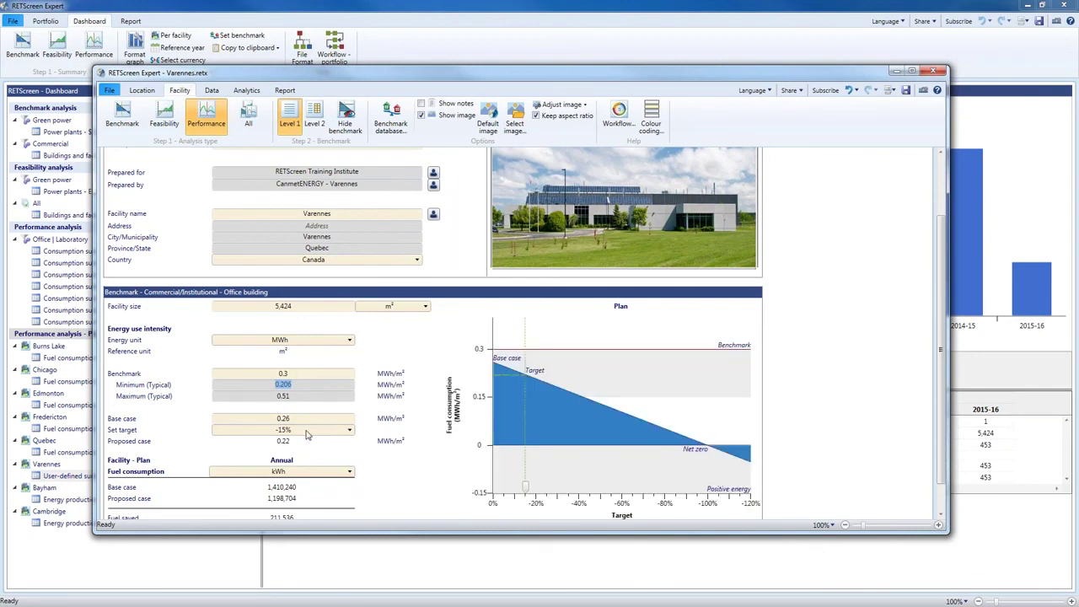
# Return to the Varennes data and reopen the performance tracker, then close it
pyautogui.click(211, 91)
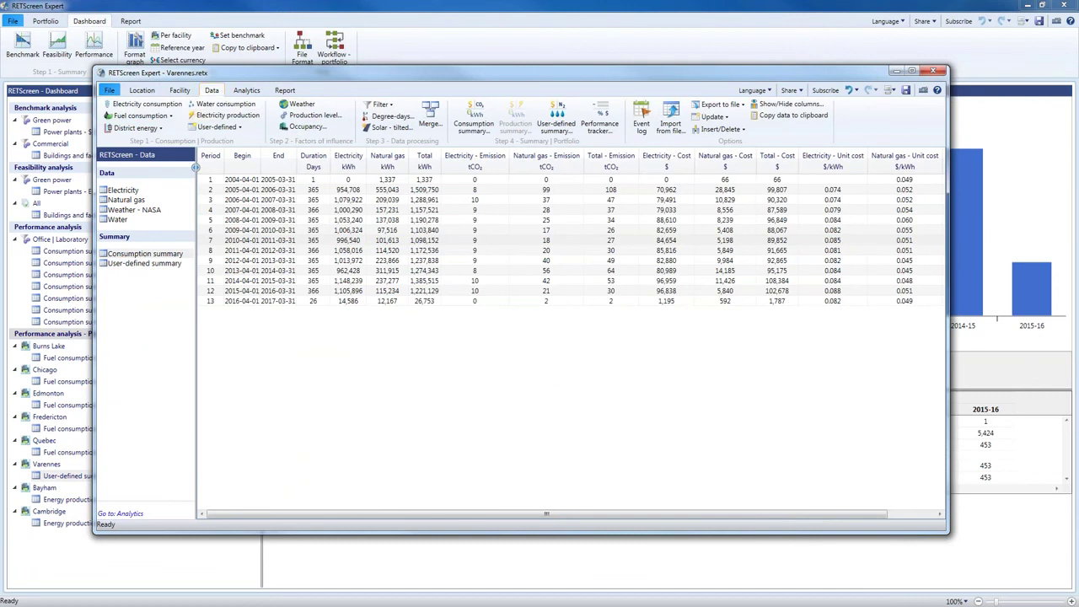
pyautogui.click(600, 118)
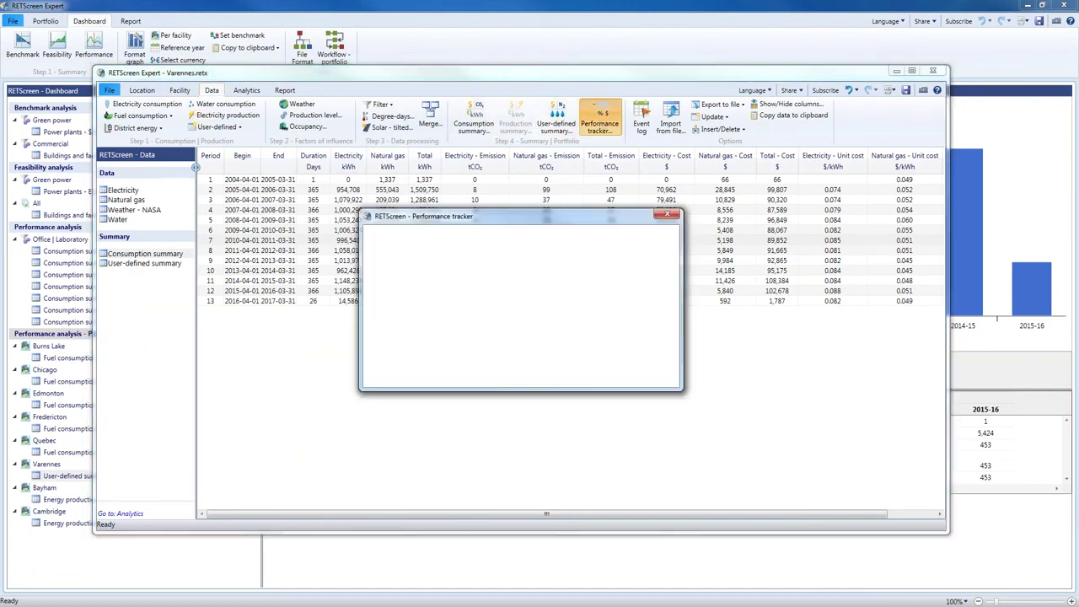
pyautogui.click(667, 215)
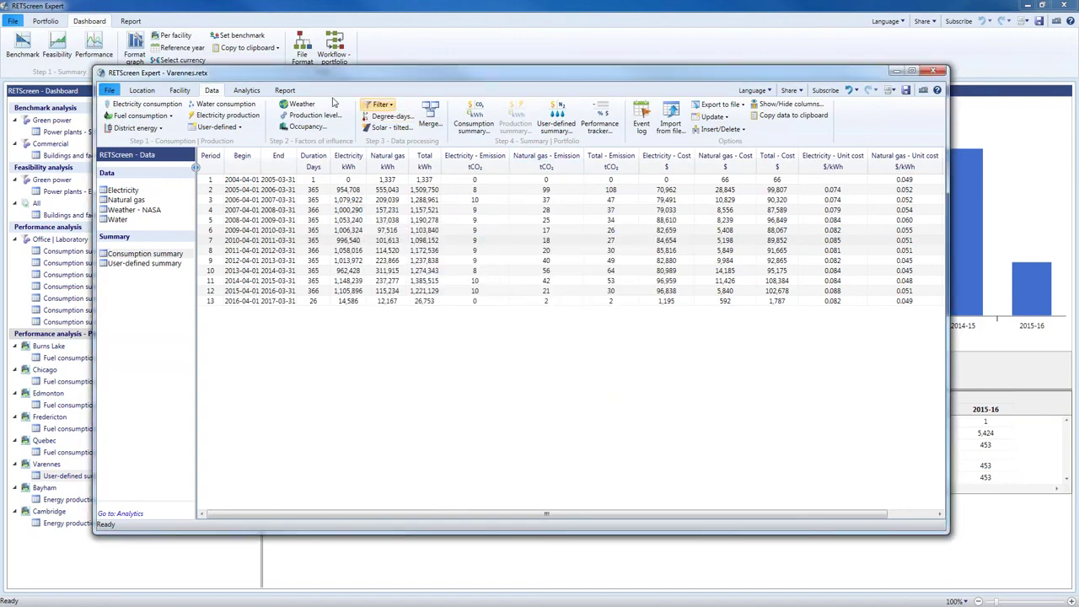
# Replace Figure 1 in the performance report's executive summary with the Performance tracker and apply the change
pyautogui.click(285, 90)
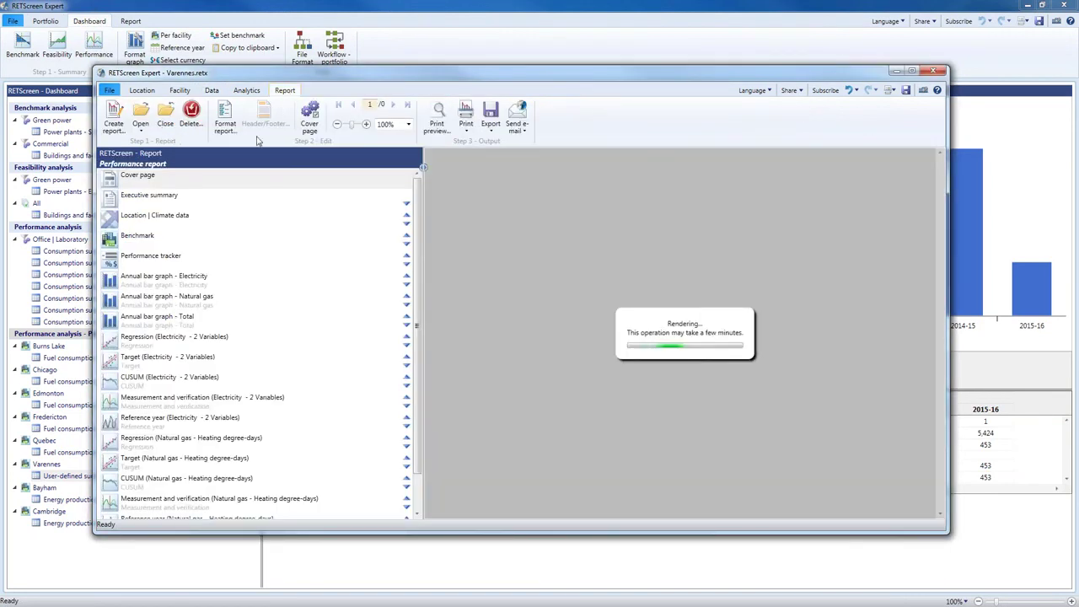
pyautogui.click(151, 197)
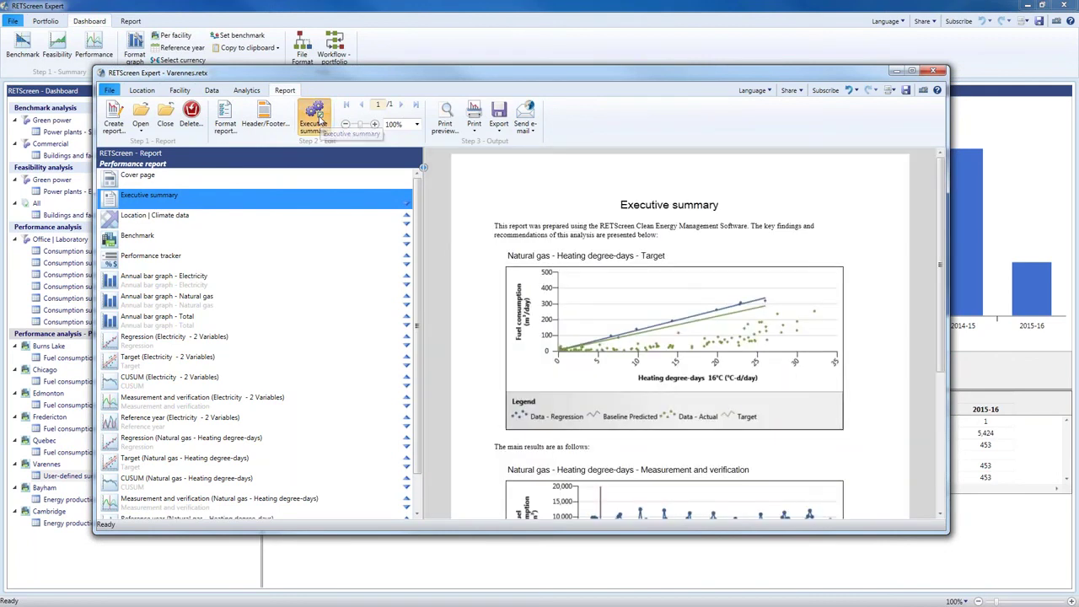
pyautogui.click(318, 118)
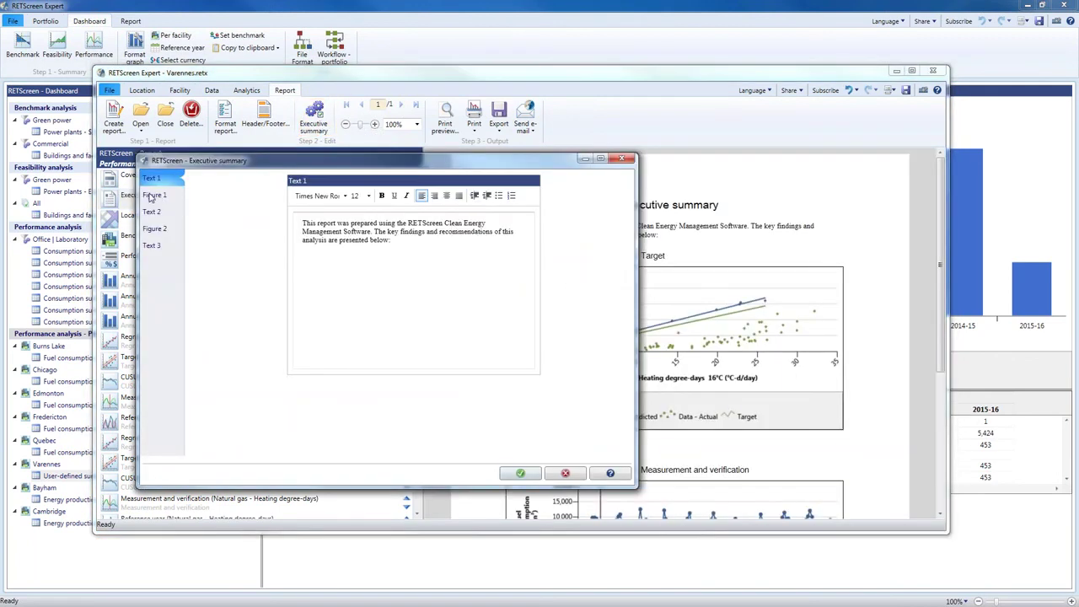
pyautogui.click(152, 196)
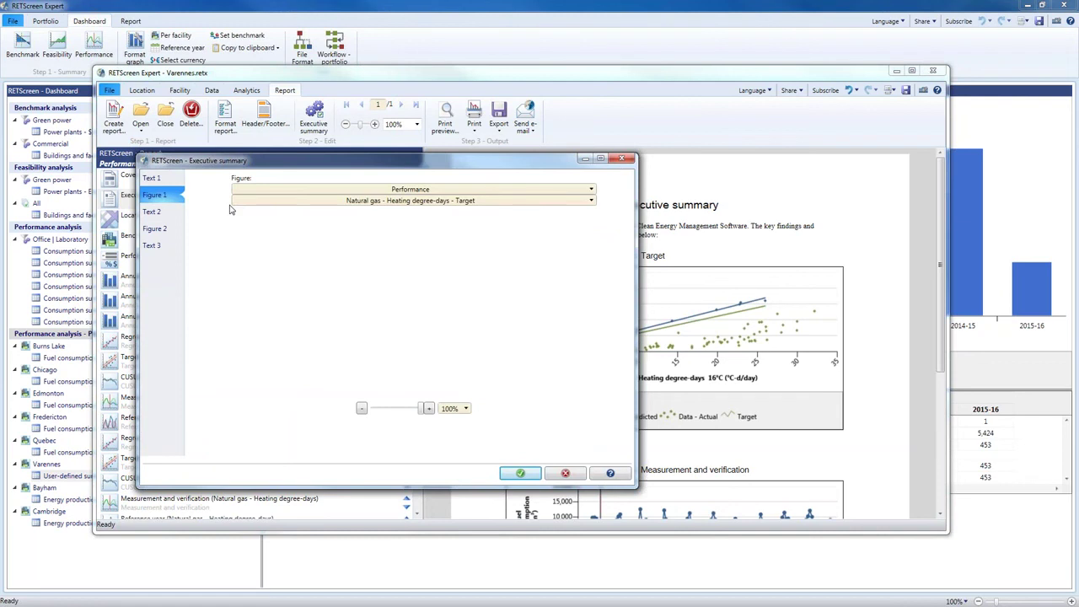
pyautogui.click(413, 200)
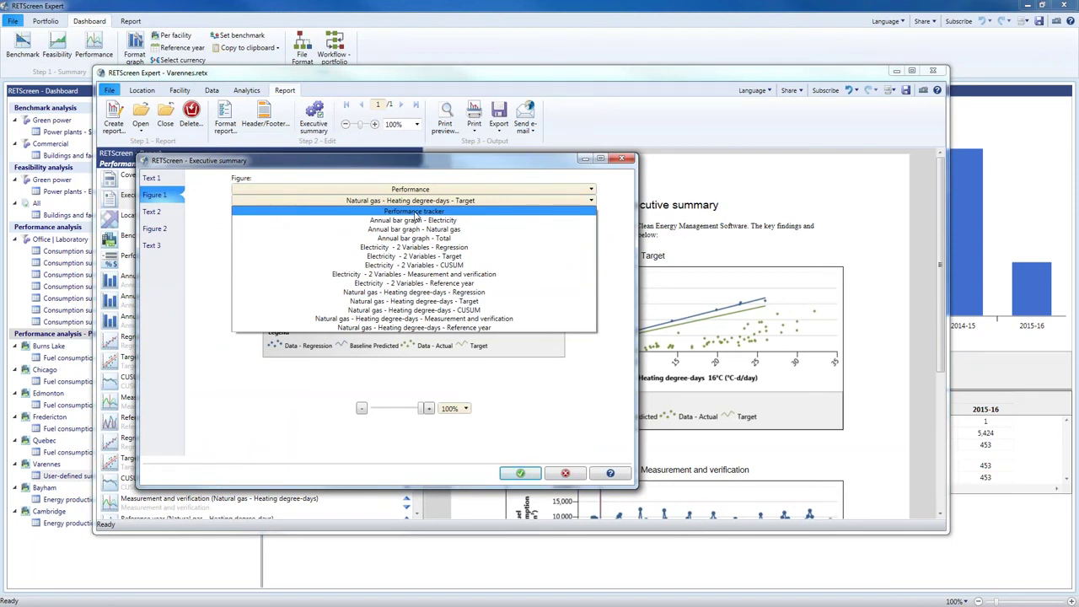
pyautogui.click(416, 213)
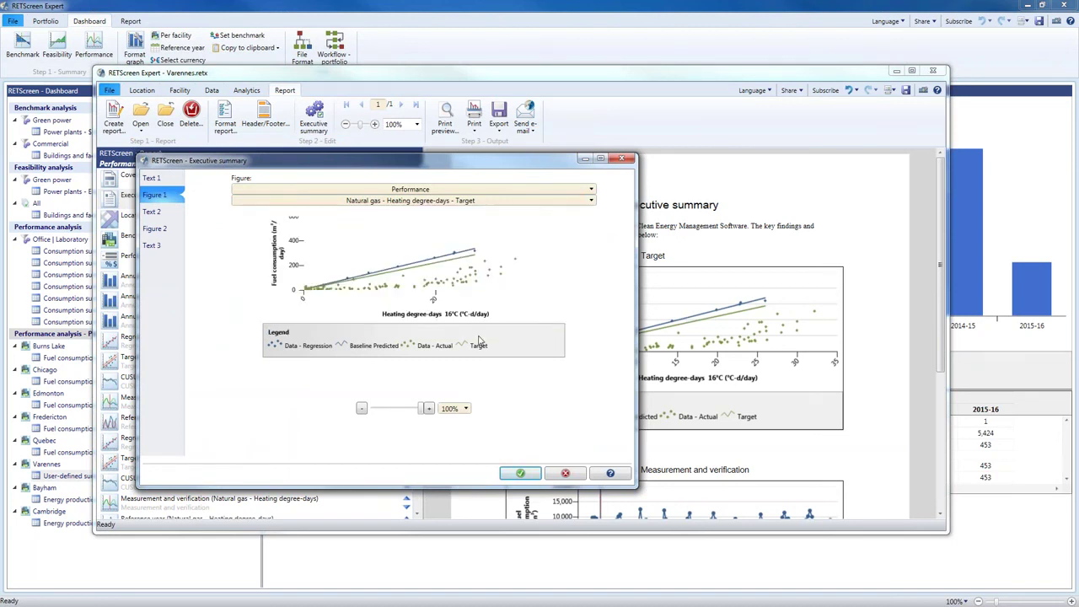
pyautogui.click(535, 475)
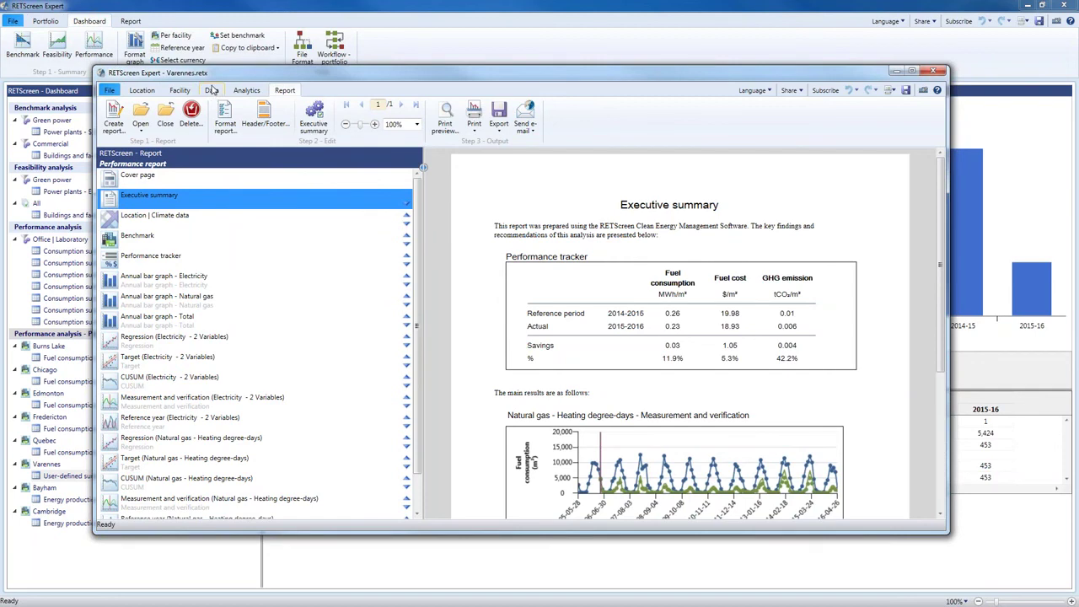
pyautogui.click(211, 91)
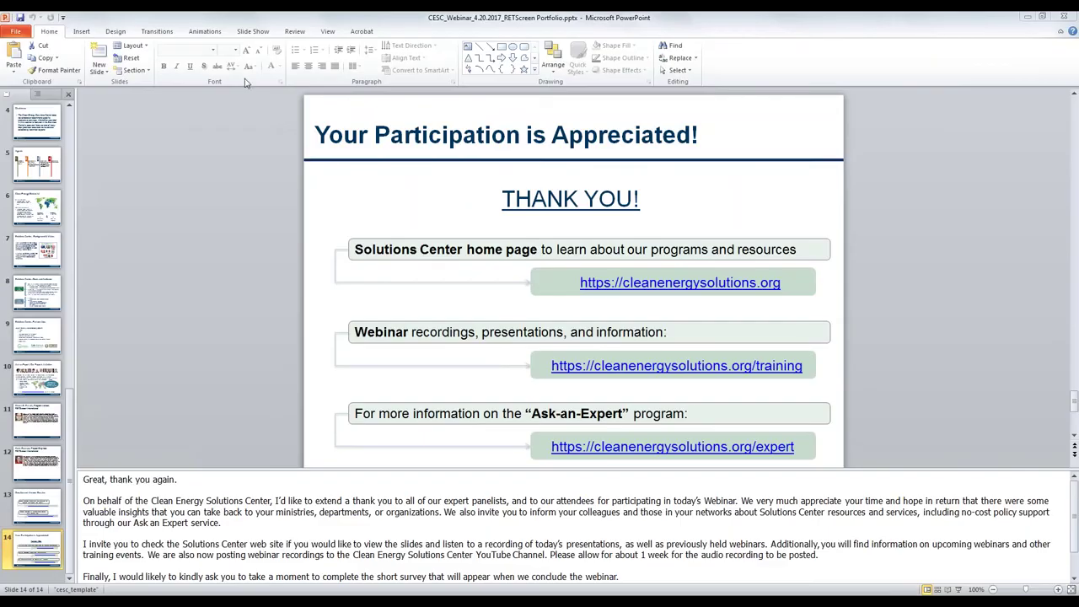
pyautogui.click(327, 34)
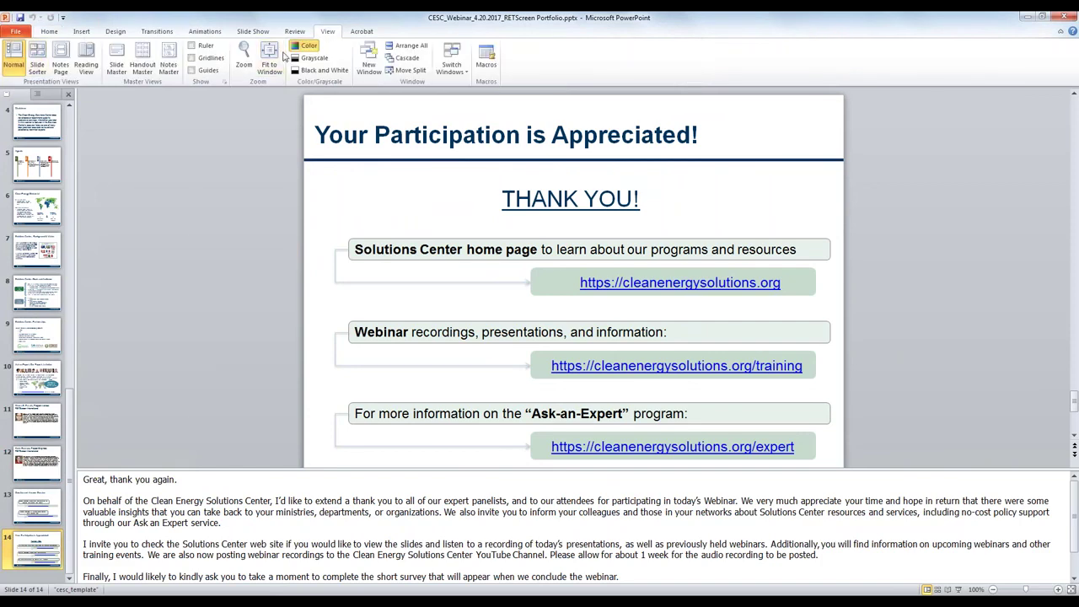